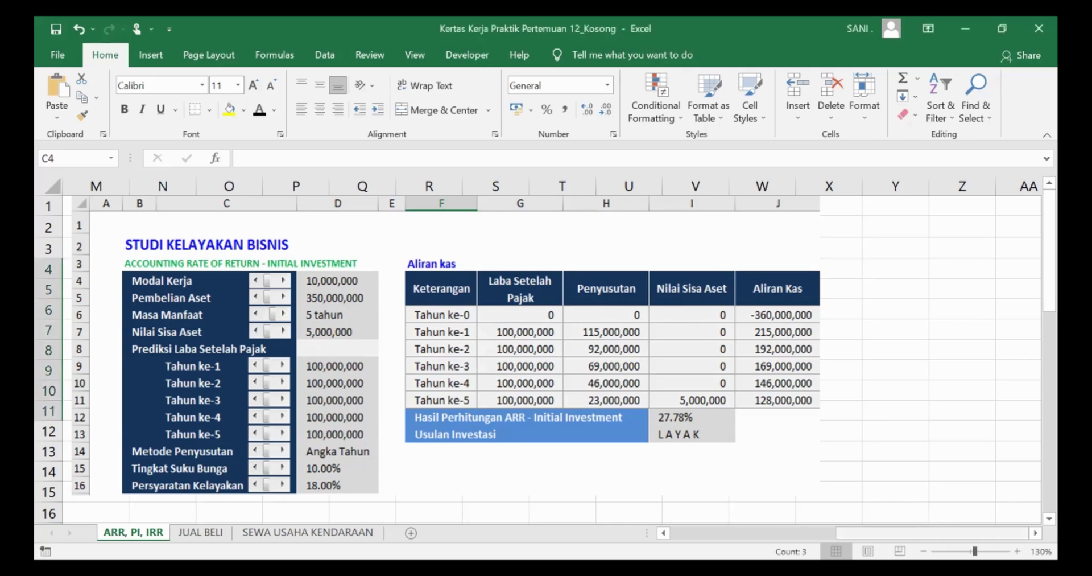
scroll(144, 342, left, 10)
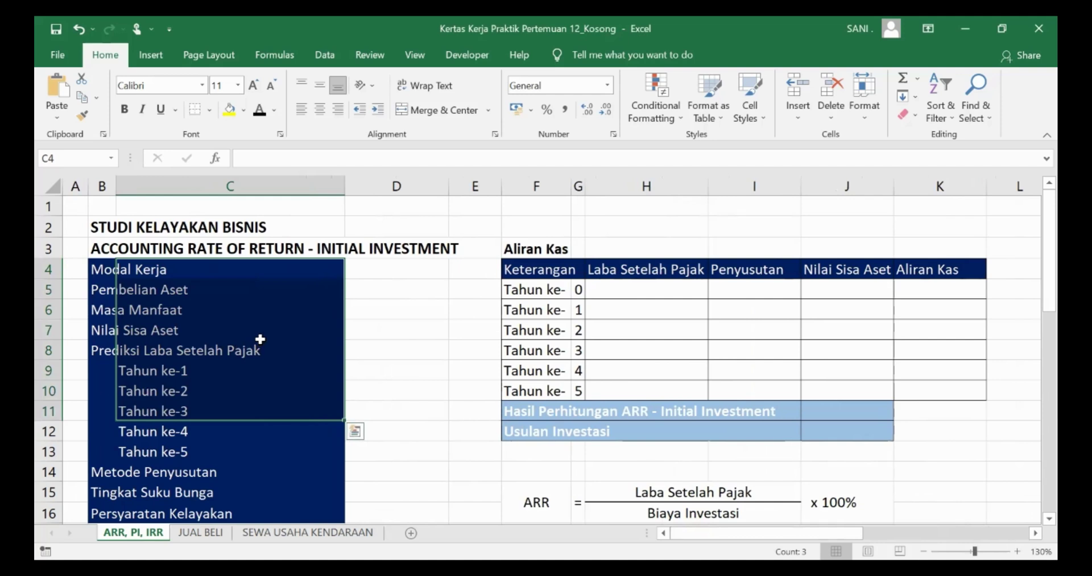
click(308, 271)
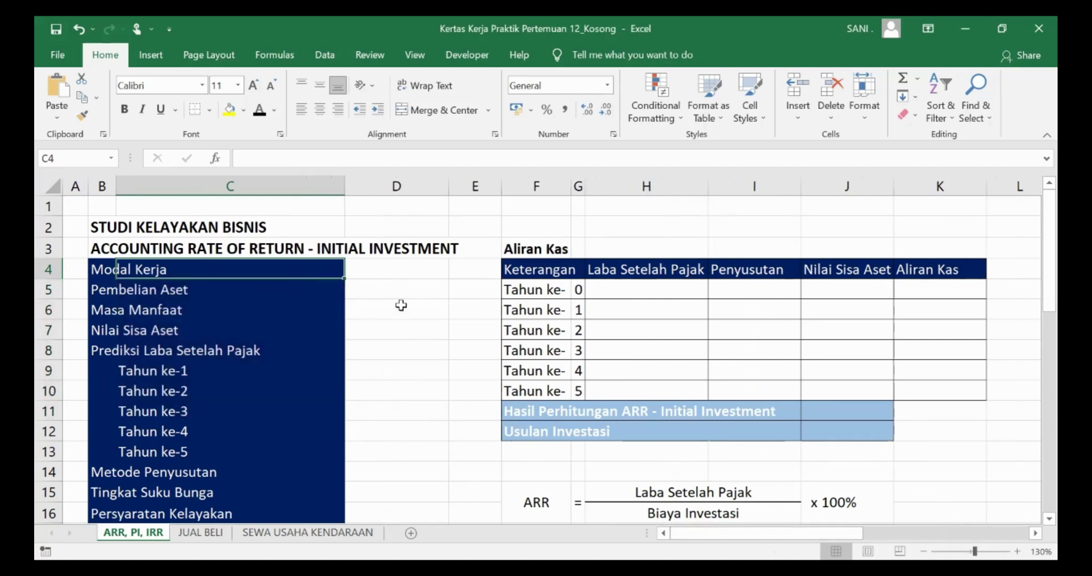
click(404, 272)
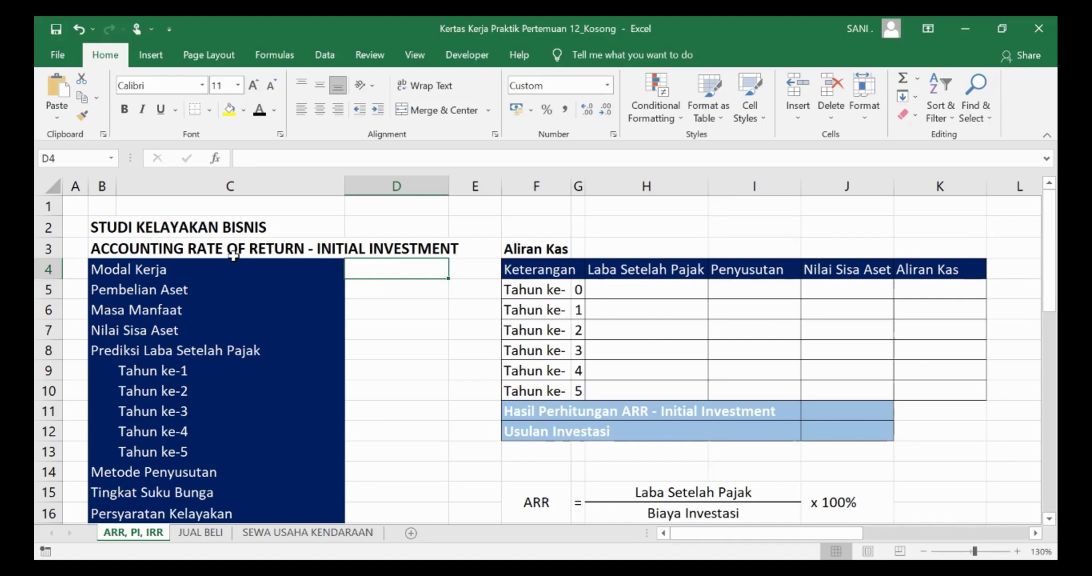
drag(110, 268, 135, 445)
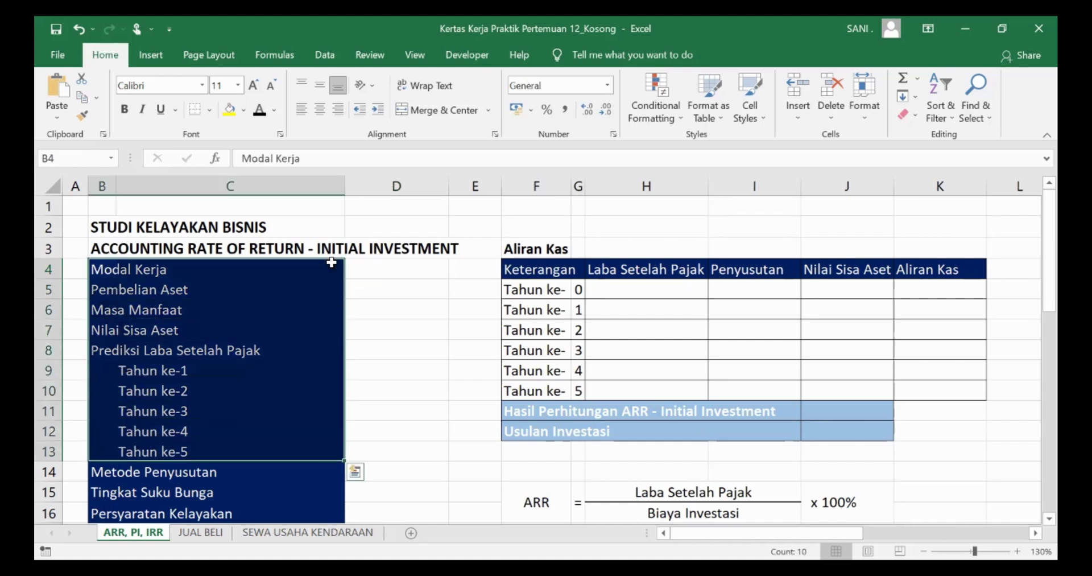
Step: Insert a small horizontal form-control scroll bar in cell C4 of the Modal Kerja row and shift it towards the cell's right edge
click(319, 275)
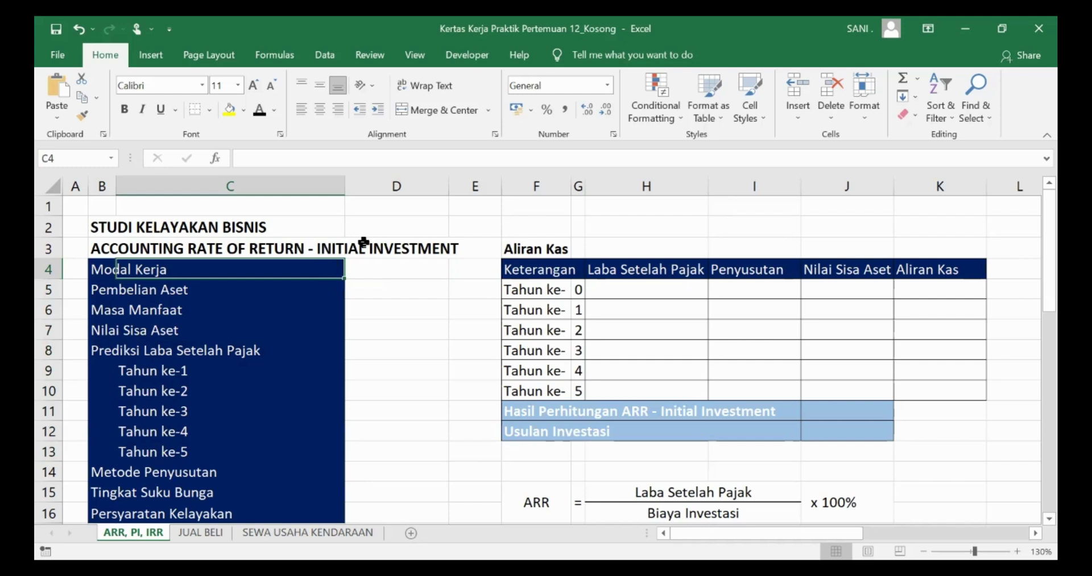
click(479, 54)
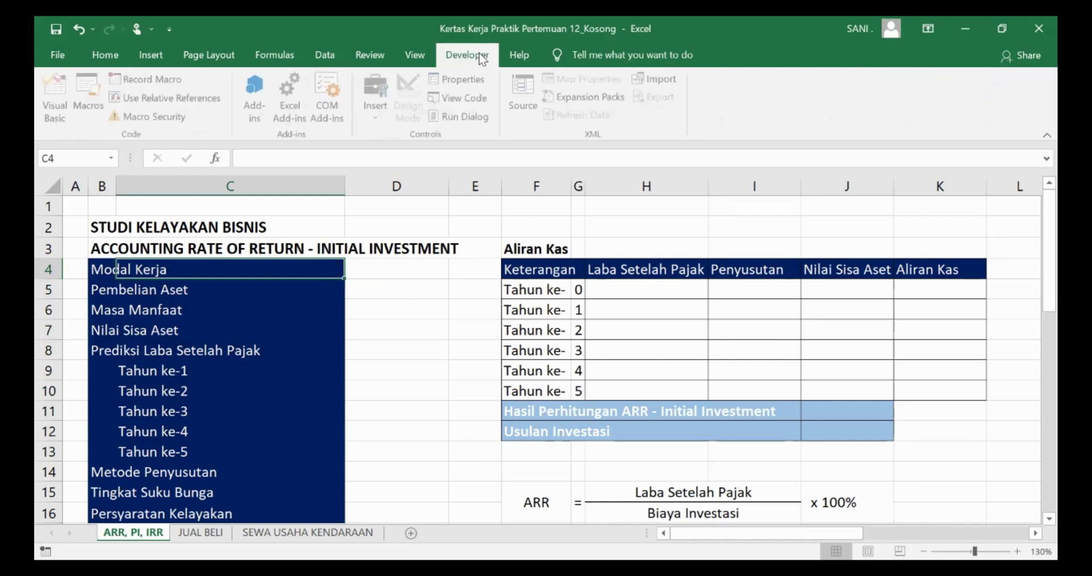
click(380, 121)
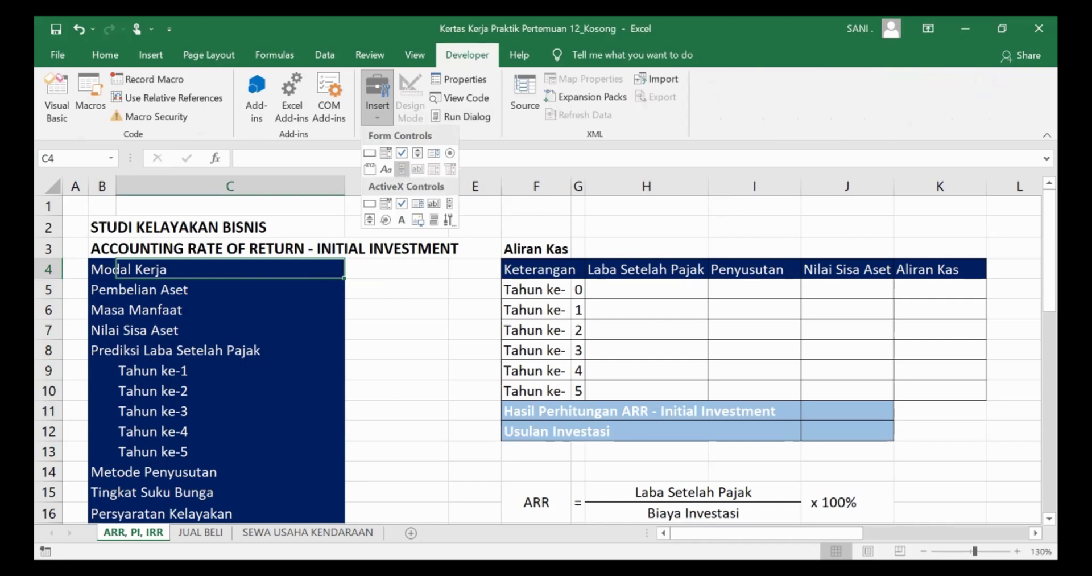
click(401, 171)
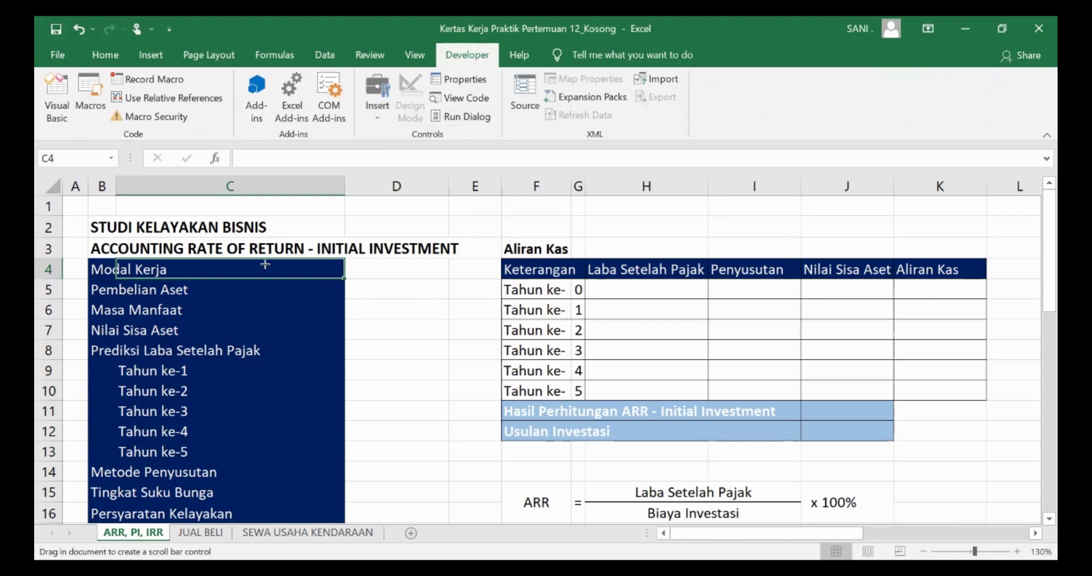
mouse_move(268, 263)
mouse_down()
mouse_move(328, 273)
mouse_move(318, 277)
mouse_up()
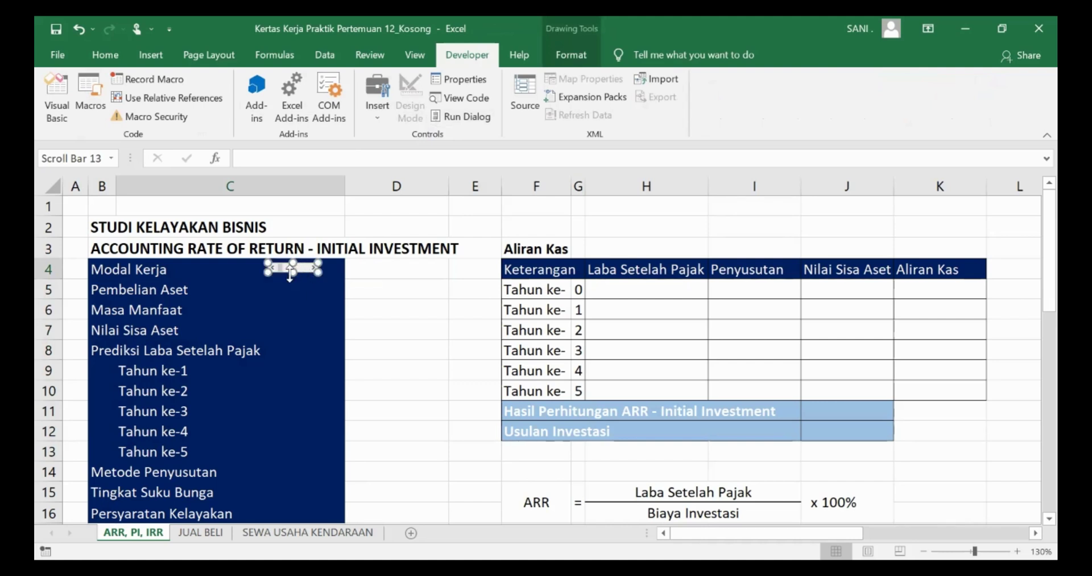
drag(295, 268, 312, 267)
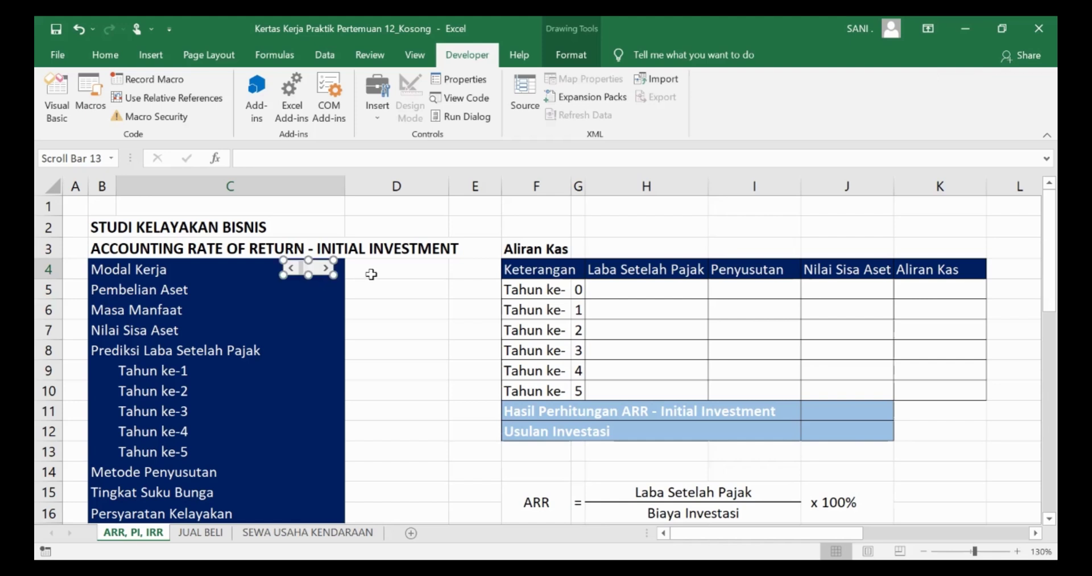
Step: Copy the Modal Kerja scroll bar into the Pembelian Aset, Masa Manfaat and Nilai Sisa Aset rows, cells C5 to C7
right_click(323, 270)
click(322, 284)
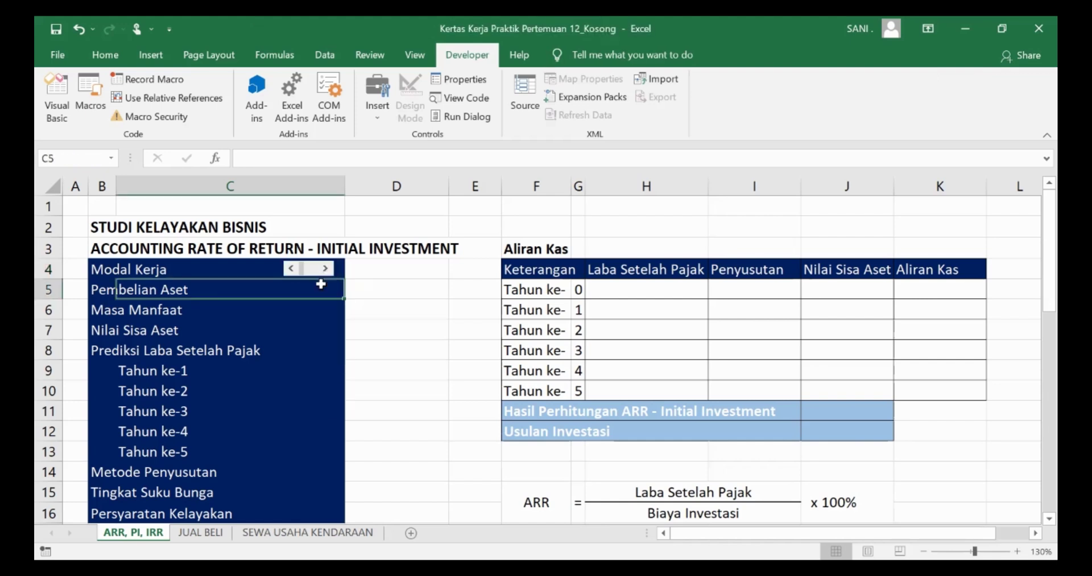
key(ctrl+v)
click(322, 307)
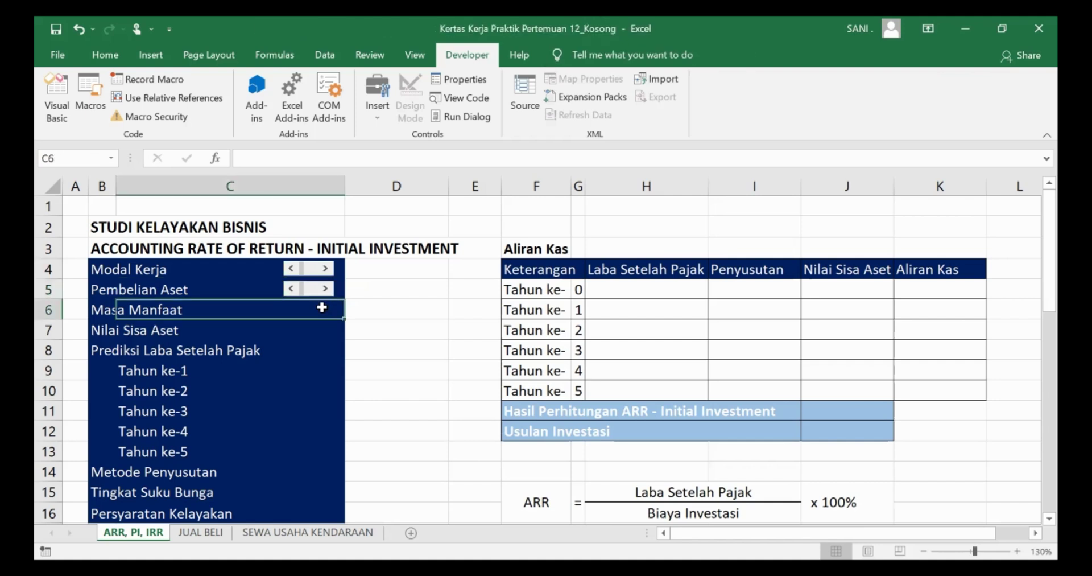
key(ctrl+v)
click(322, 333)
key(ctrl+v)
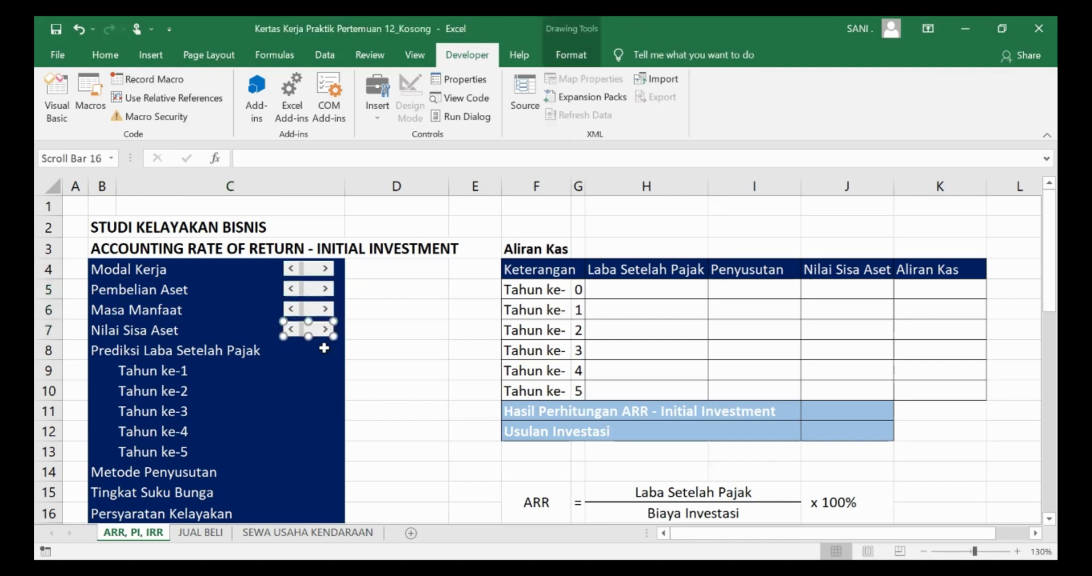
Step: Paste a scroll bar copy into each profit prediction row from Tahun ke-1 to Tahun ke-5, cells C9 to C13
click(317, 348)
click(317, 369)
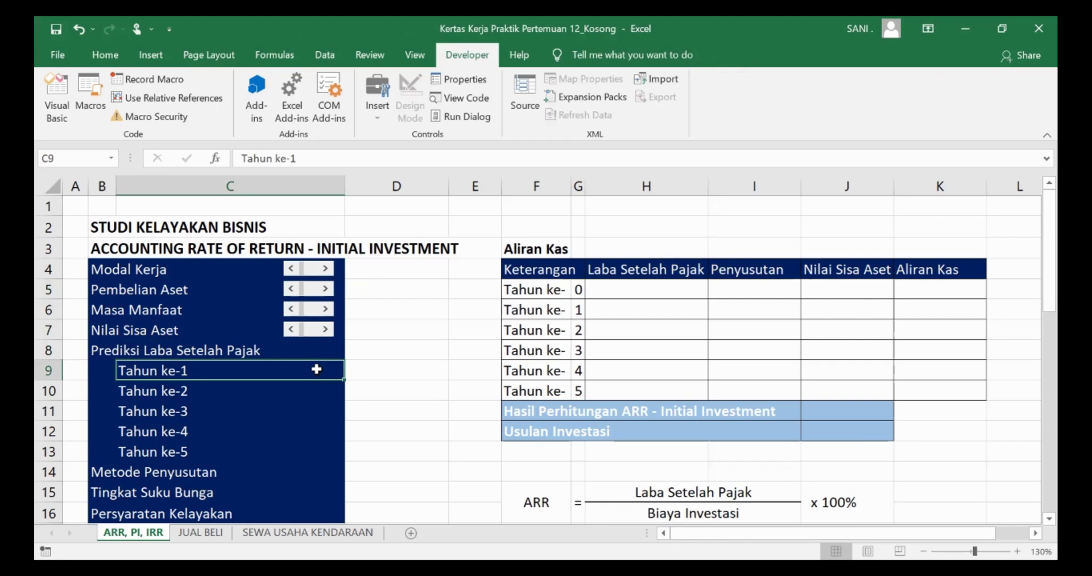
key(ctrl+v)
click(316, 393)
key(ctrl+v)
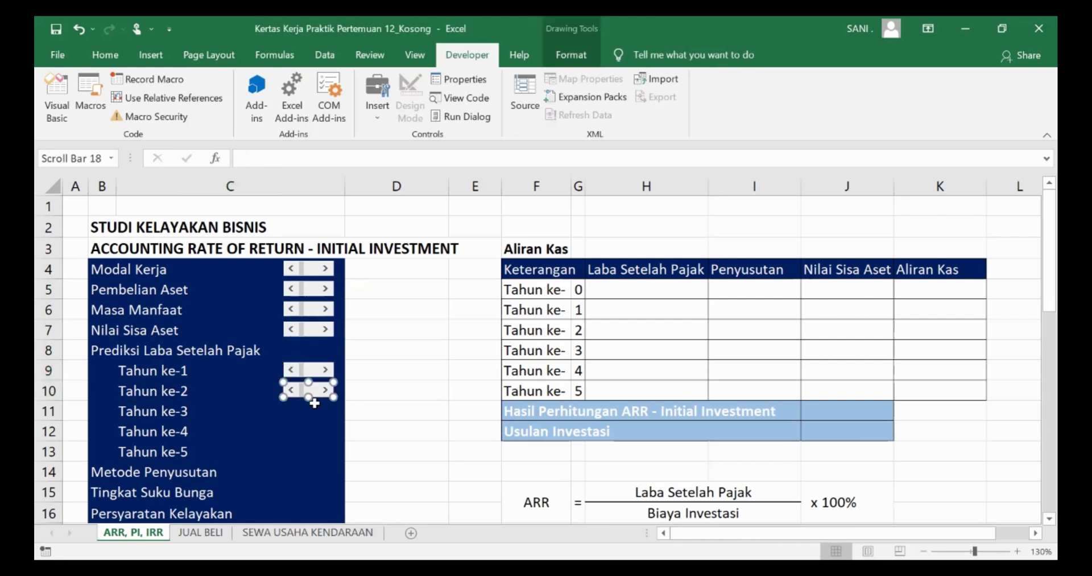
click(316, 409)
key(ctrl+v)
click(314, 428)
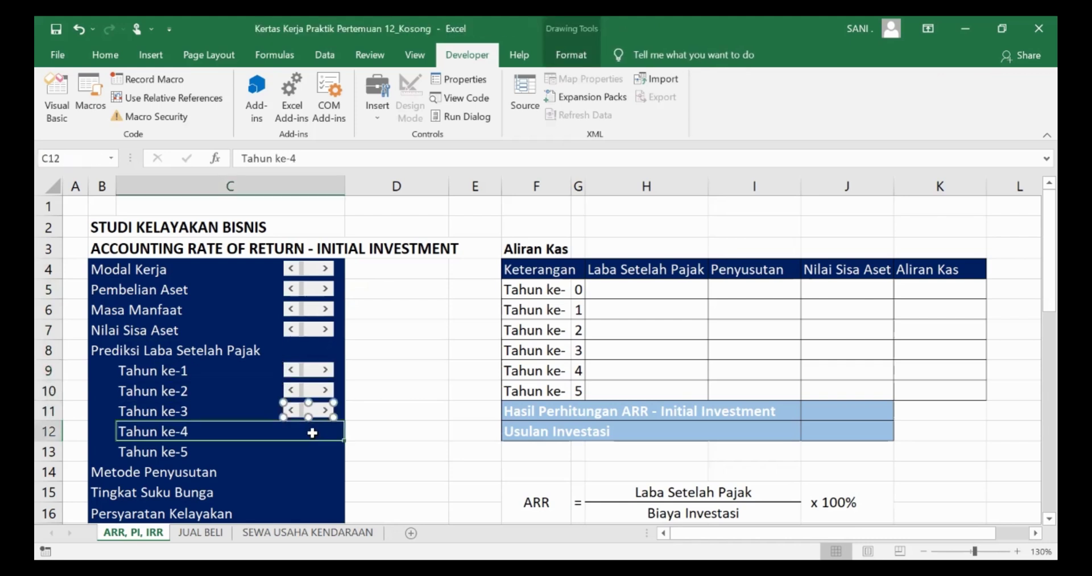
key(ctrl+v)
click(299, 449)
key(ctrl+v)
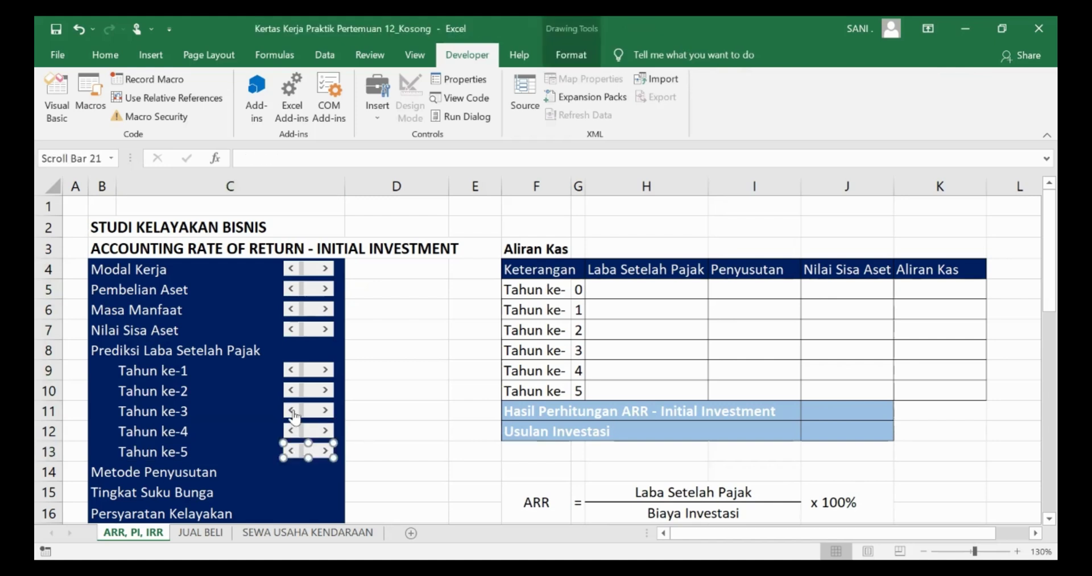
Step: Paste scroll bar copies into the Tingkat Suku Bunga and Persyaratan Kelayakan rows, cells C15 and C16
scroll(295, 416, down, 1)
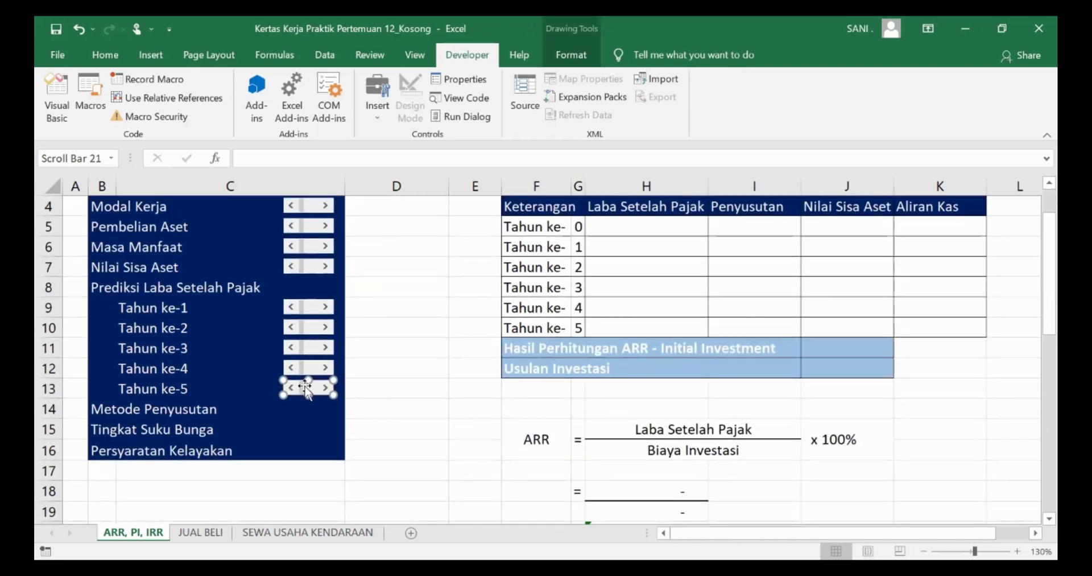
click(297, 432)
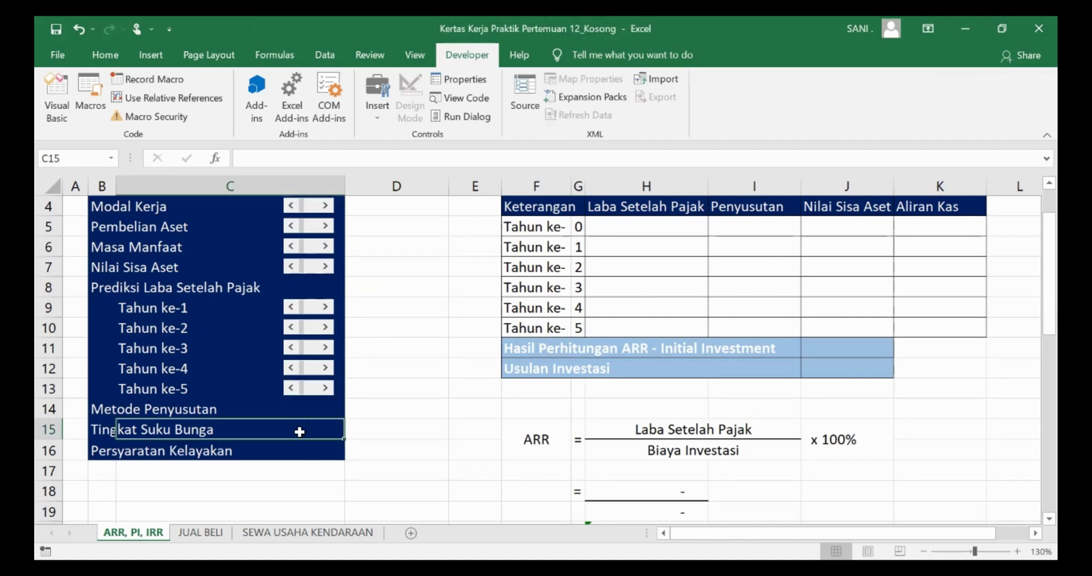
key(ctrl+v)
click(293, 455)
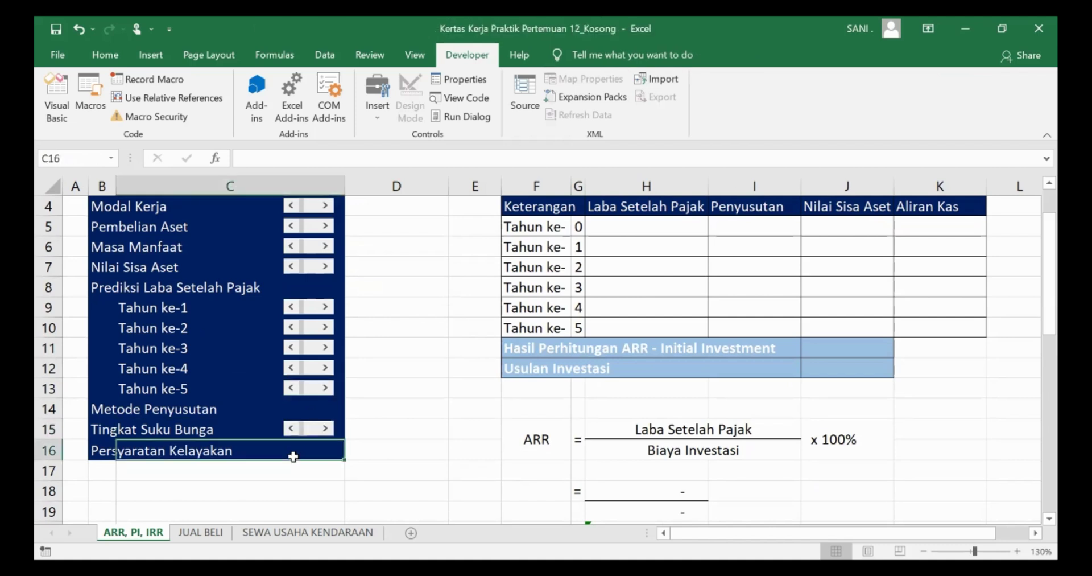
key(ctrl+v)
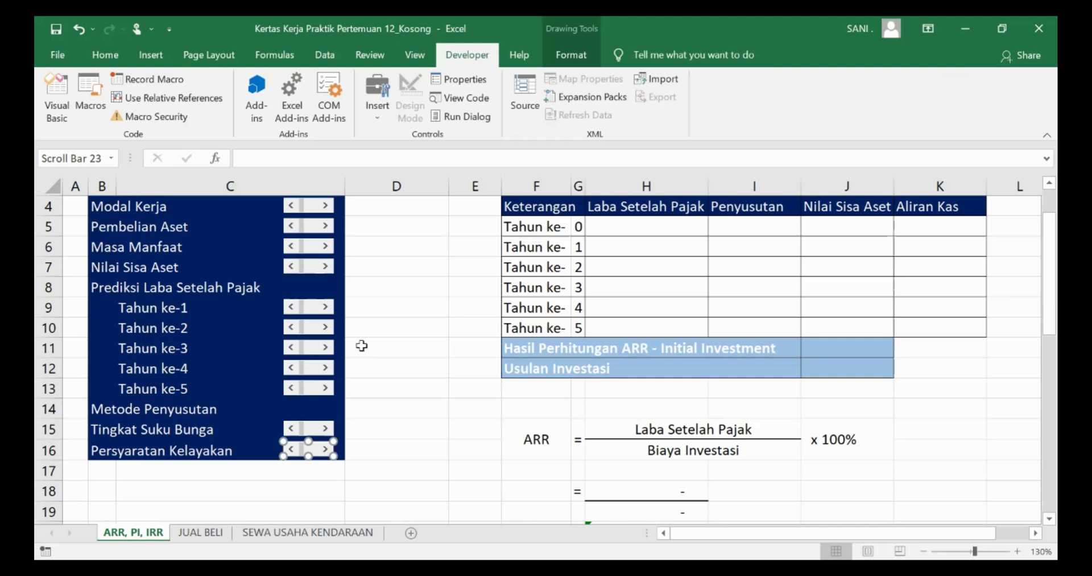
Step: In the Modal Kerja scroll bar's control settings, set the current value to 1 and the maximum value to 30000
scroll(327, 322, up, 1)
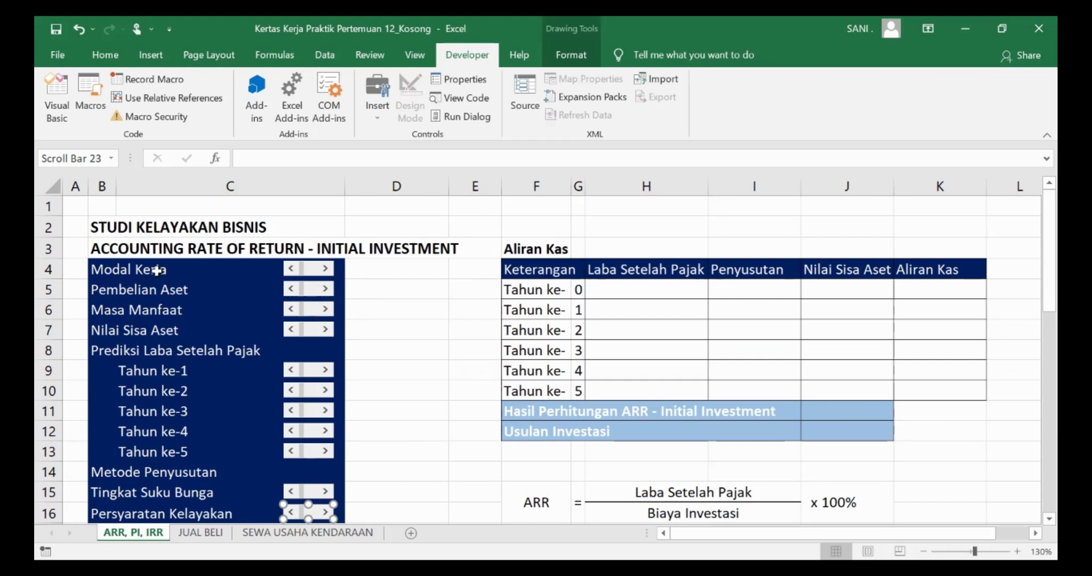
ctrl+click(308, 271)
right_click(308, 271)
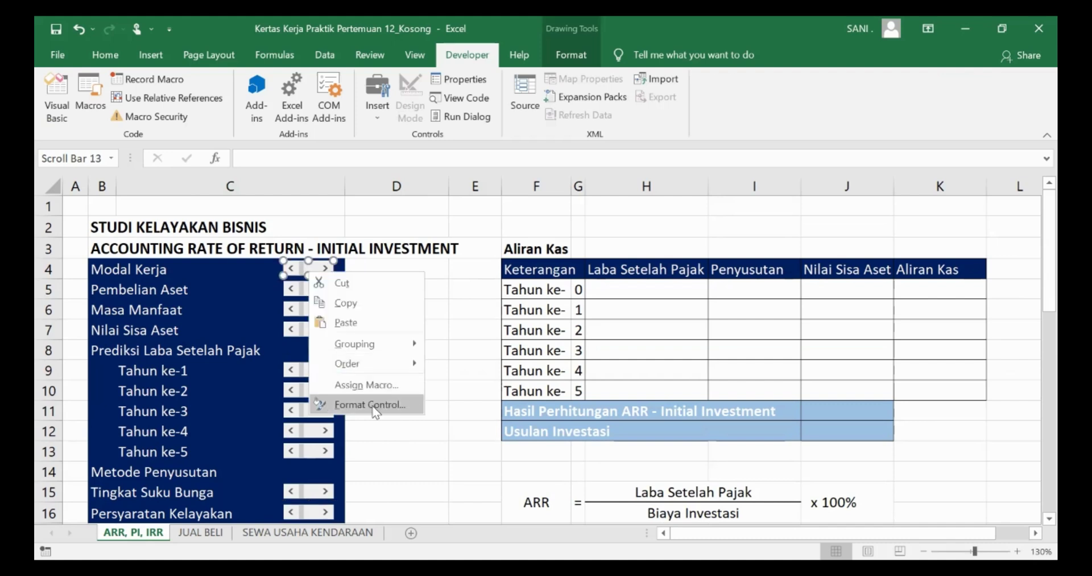
click(370, 405)
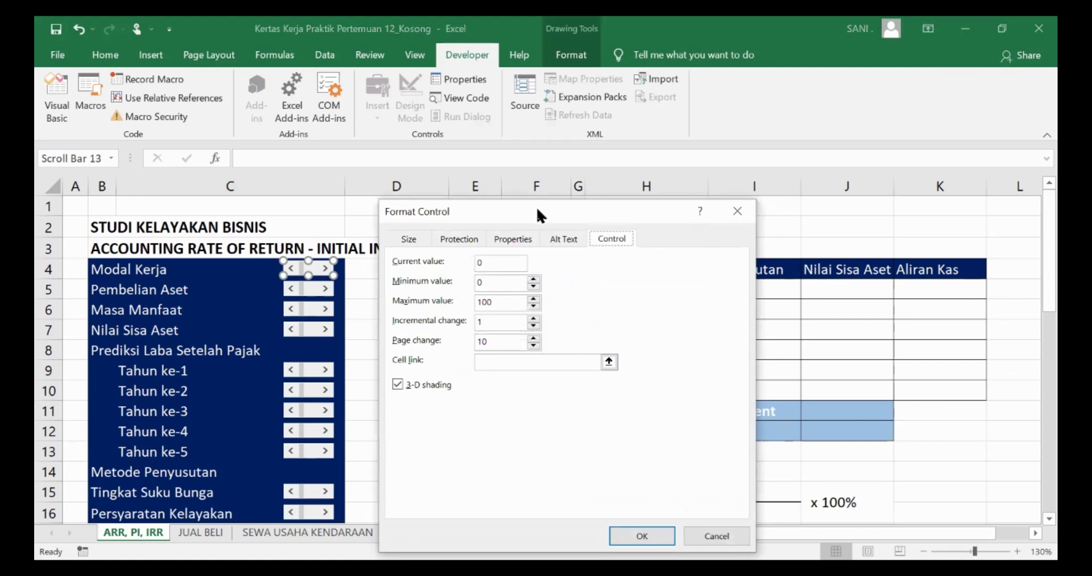
drag(537, 210, 508, 190)
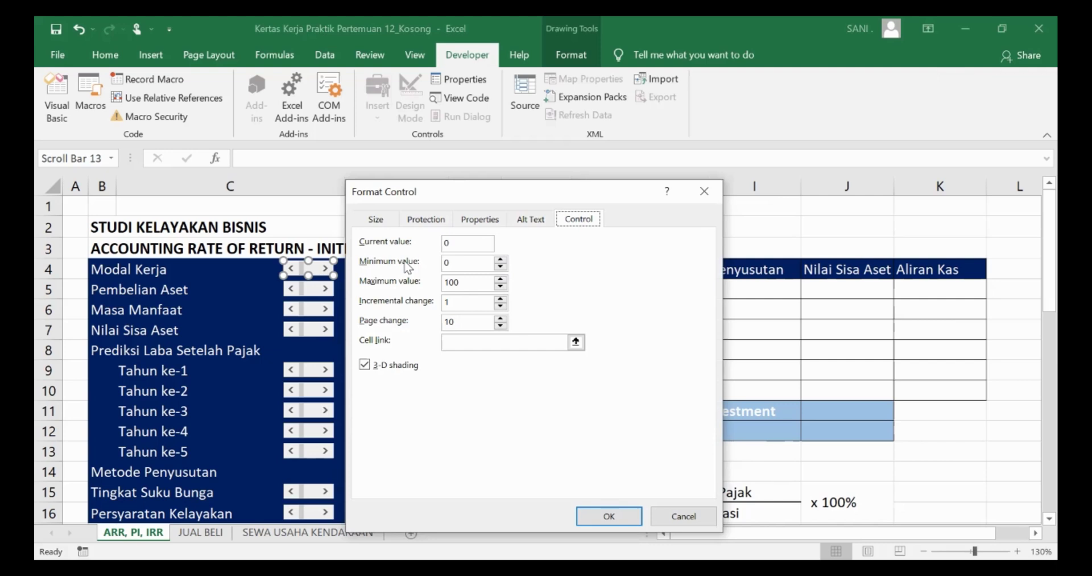
click(451, 243)
key(BackSpace)
text(1)
click(459, 263)
text(30000)
click(464, 319)
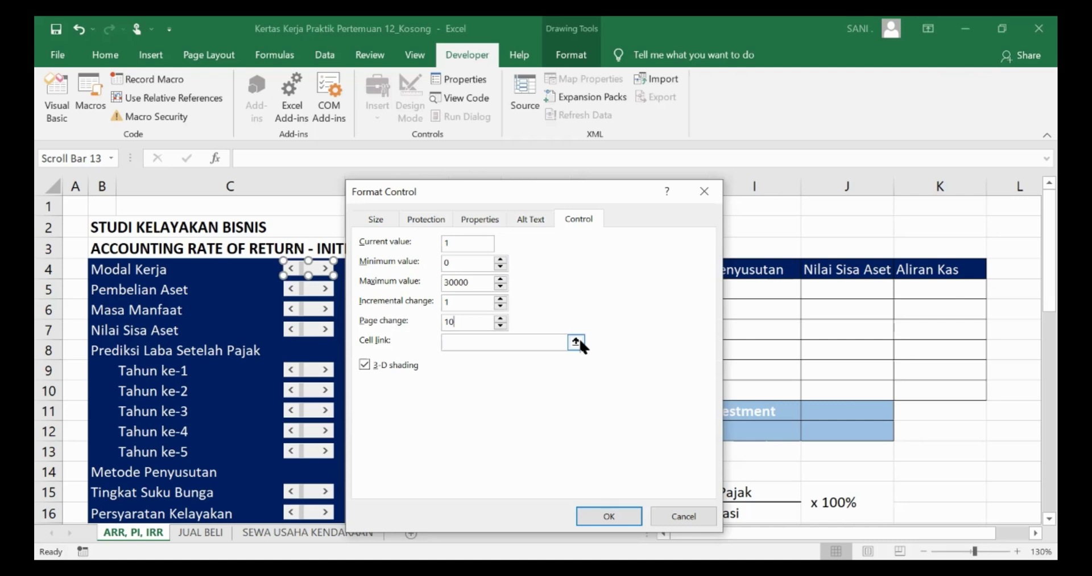
key(Tab)
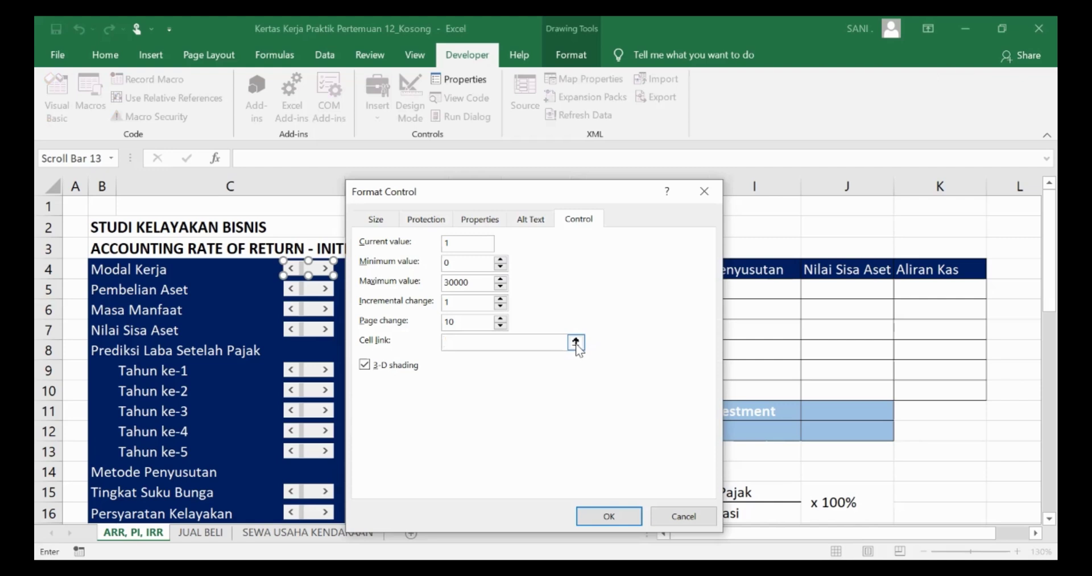
Step: Link the Modal Kerja scroll bar to cell E4 and apply its control settings
click(576, 342)
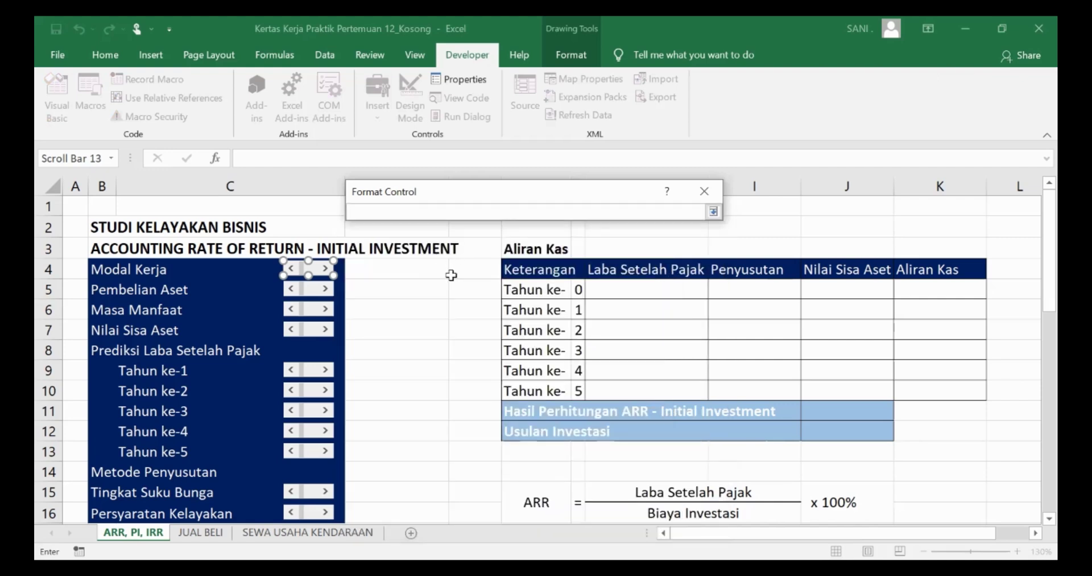
click(468, 268)
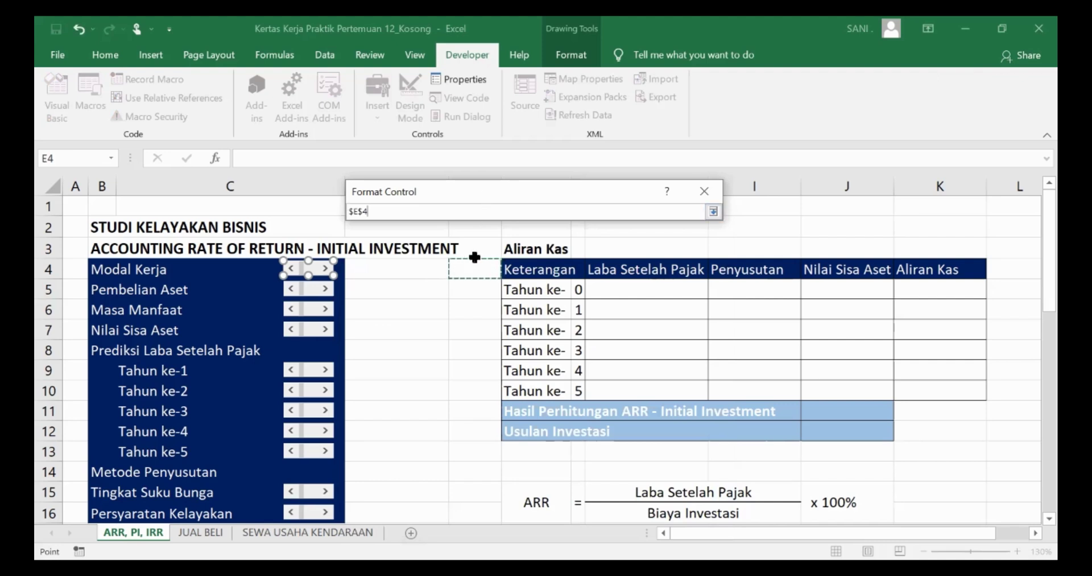
key(Return)
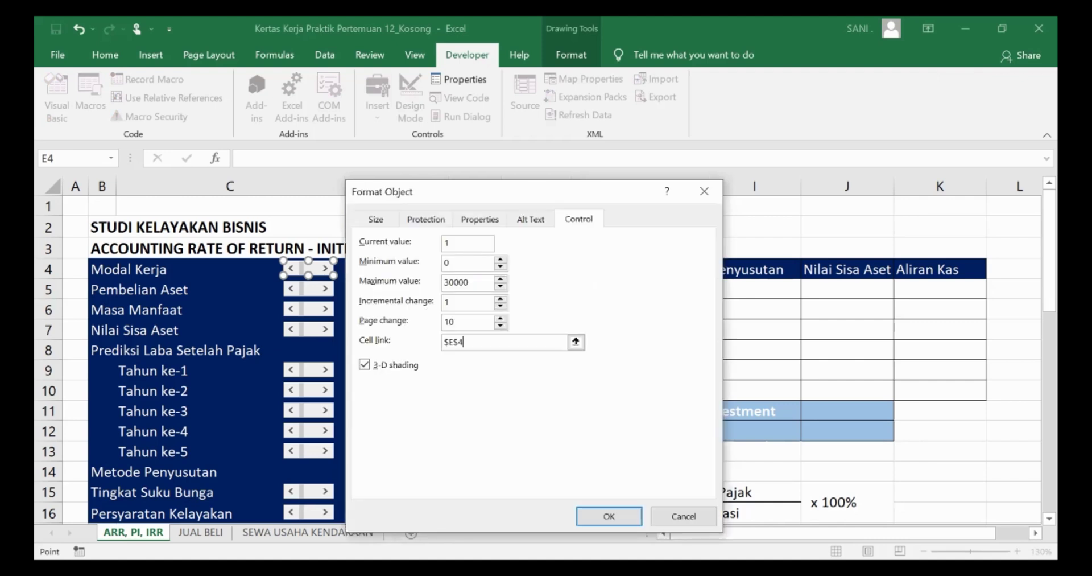
click(609, 516)
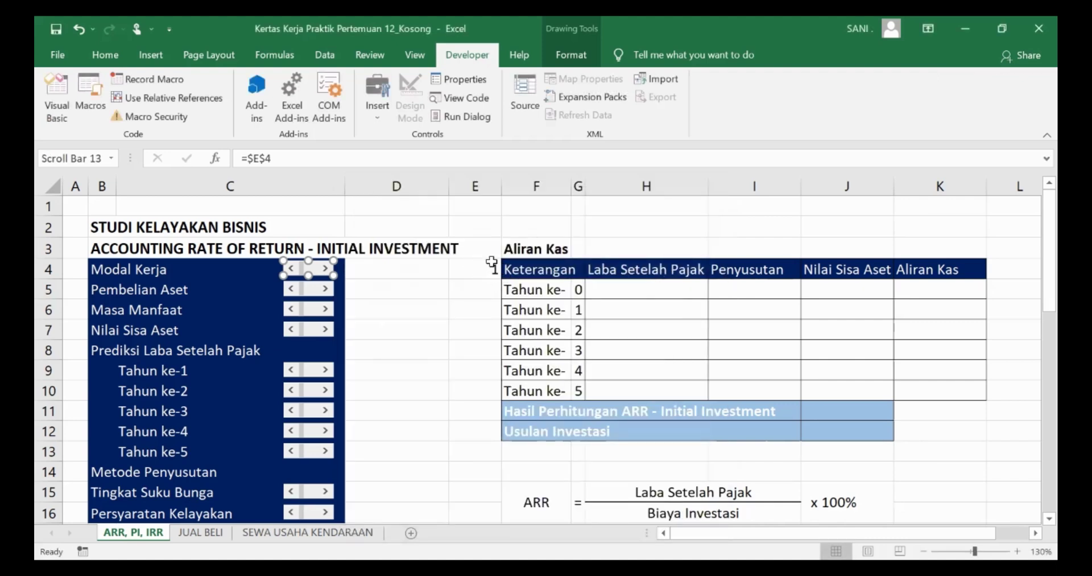
Step: Review the Modal Kerja scroll bar's control settings, then close them without making changes
right_click(318, 268)
click(371, 419)
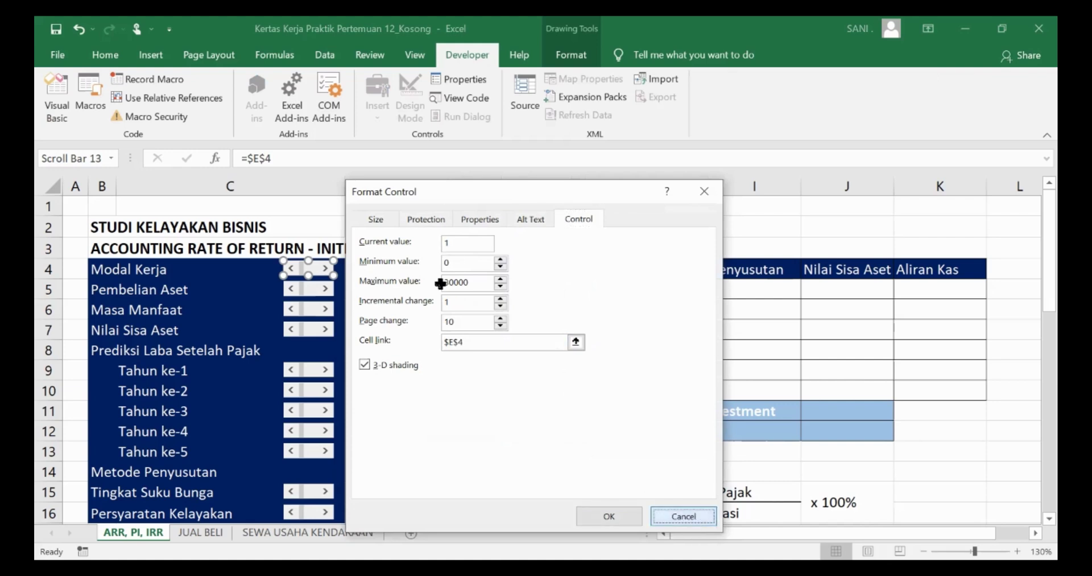
click(684, 516)
Step: Enter the formula =E4*5000000 in cell D4 for Modal Kerja
click(417, 275)
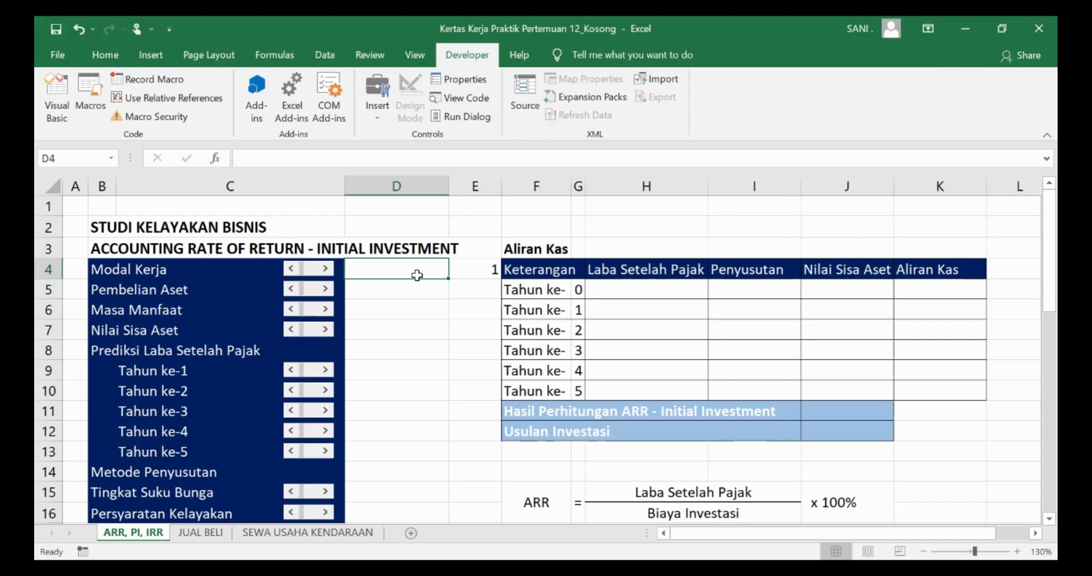
text(=)
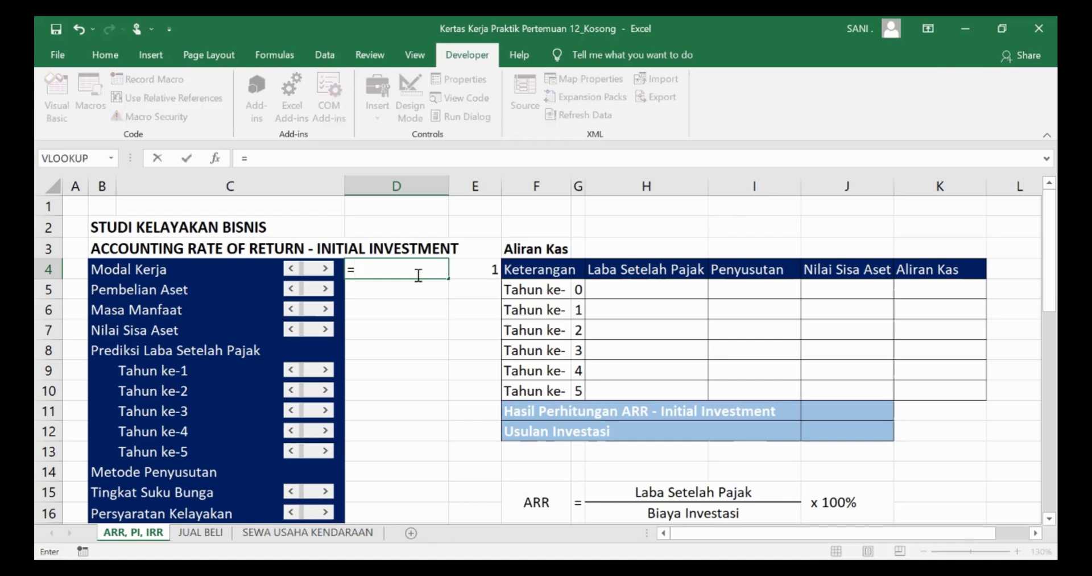
click(472, 269)
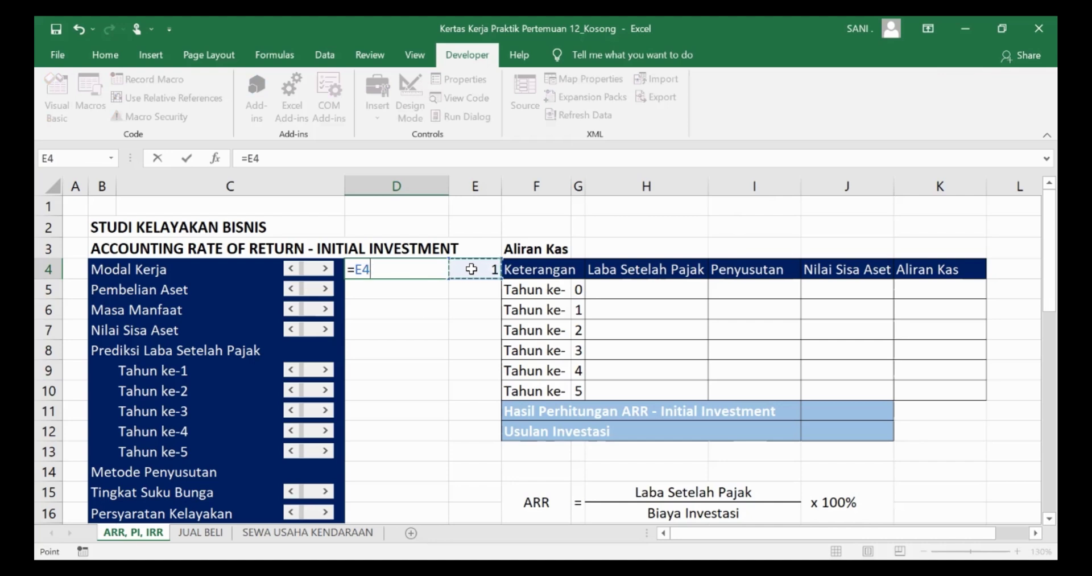
text(*1000)
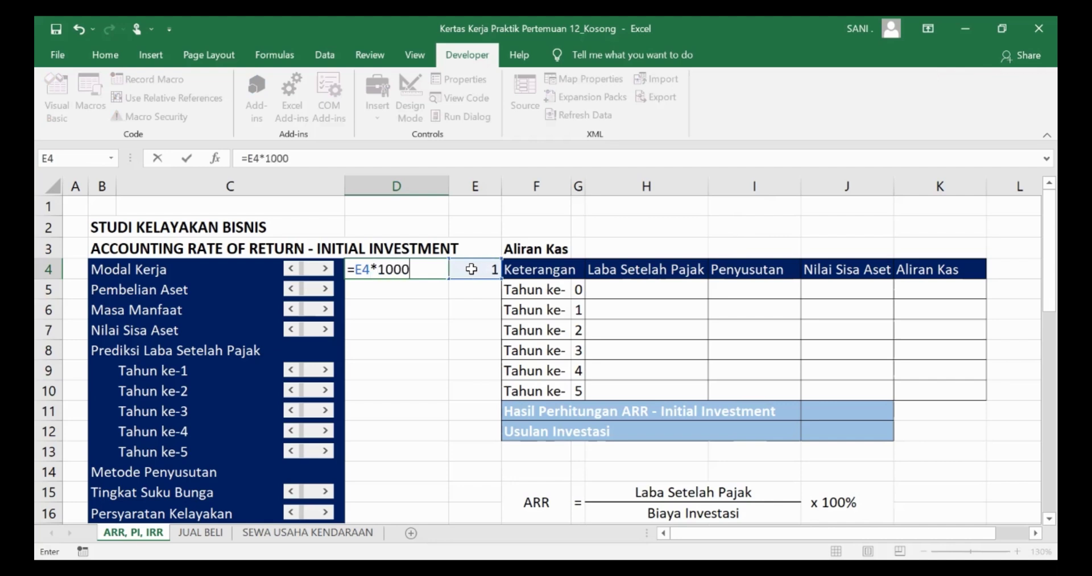
key(BackSpace)
key(BackSpace)
key(BackSpace)
text(0)
text(000)
key(BackSpace)
key(BackSpace)
key(BackSpace)
key(BackSpace)
key(BackSpace)
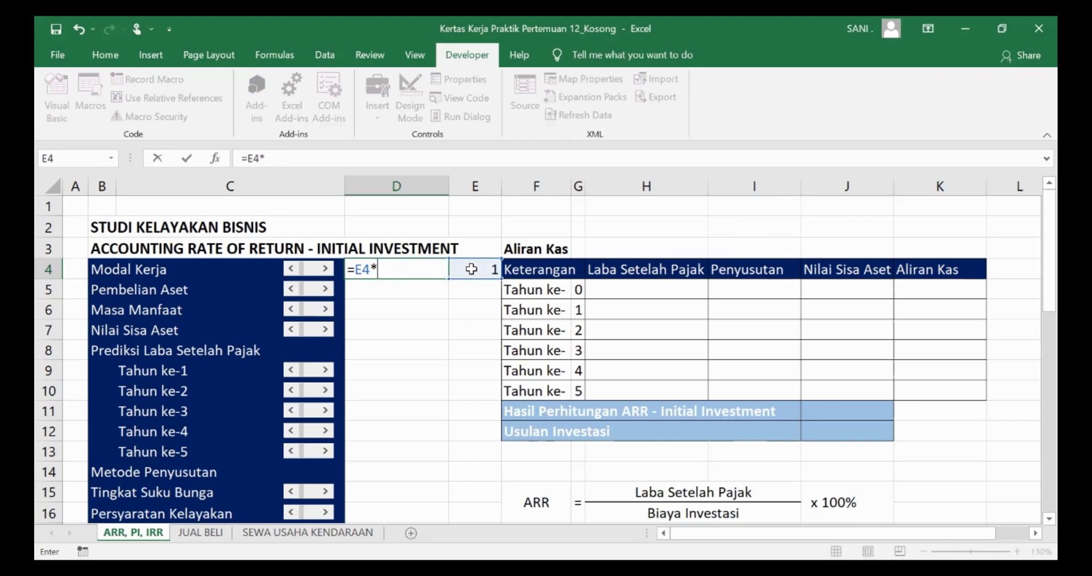
text(5000000)
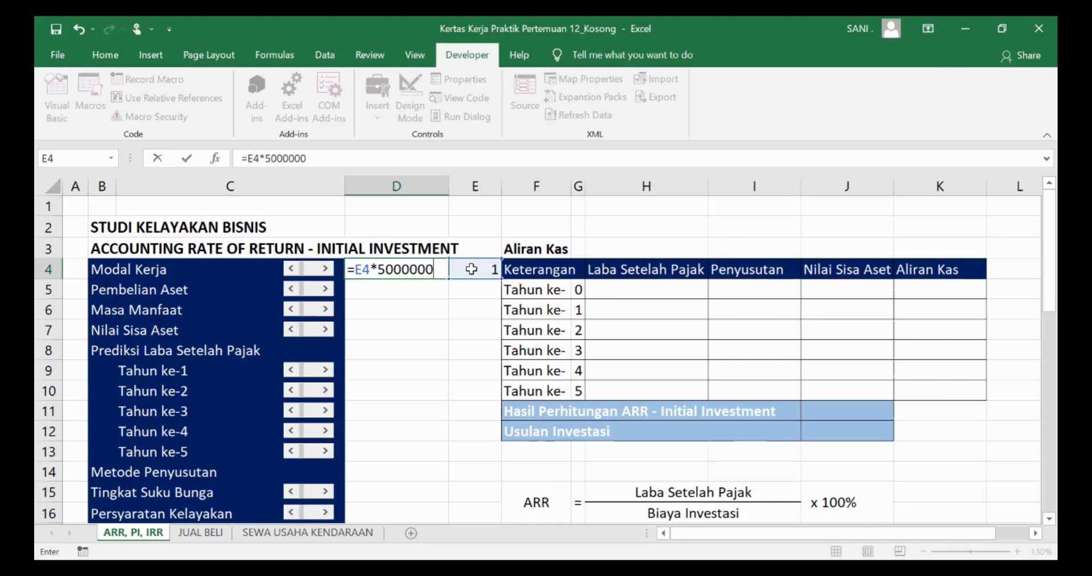
key(Return)
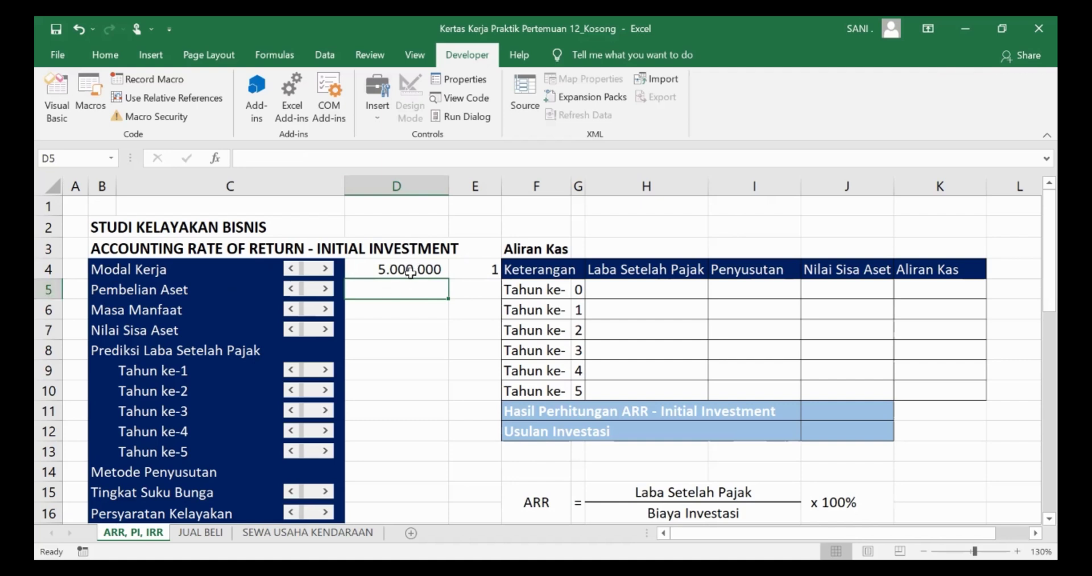
Step: Raise the Modal Kerja value to 10.000.000 with its scroll bar and compare it with the reference worksheet image
click(326, 270)
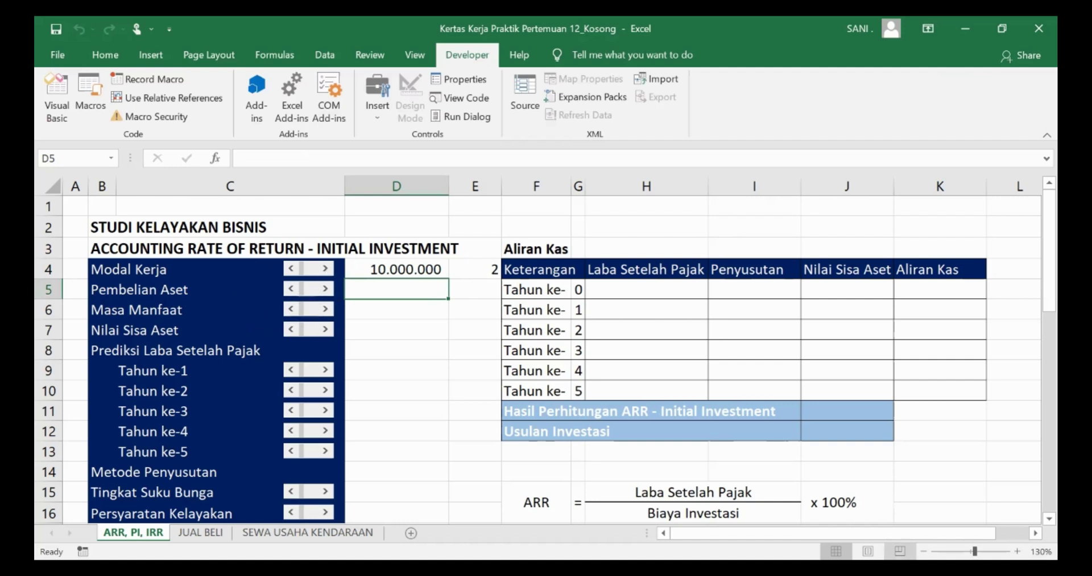
scroll(552, 359, right, 1)
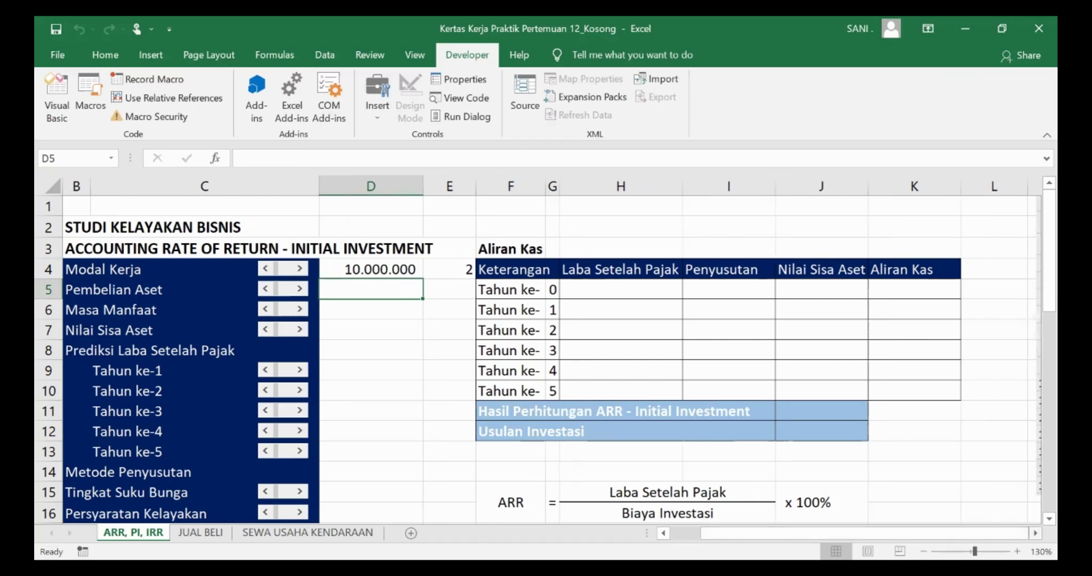
scroll(835, 327, right, 5)
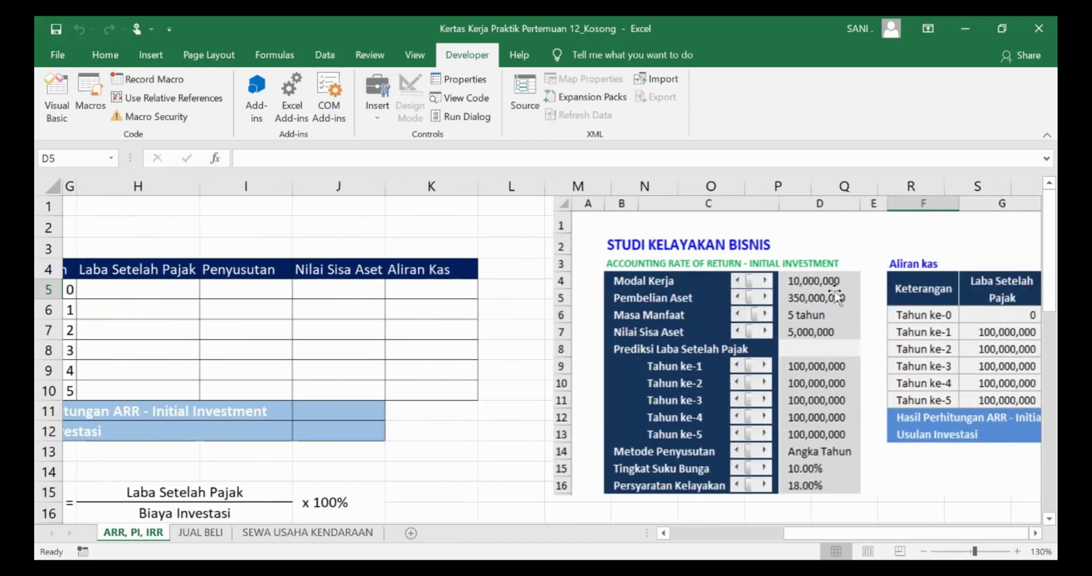
drag(976, 532, 862, 533)
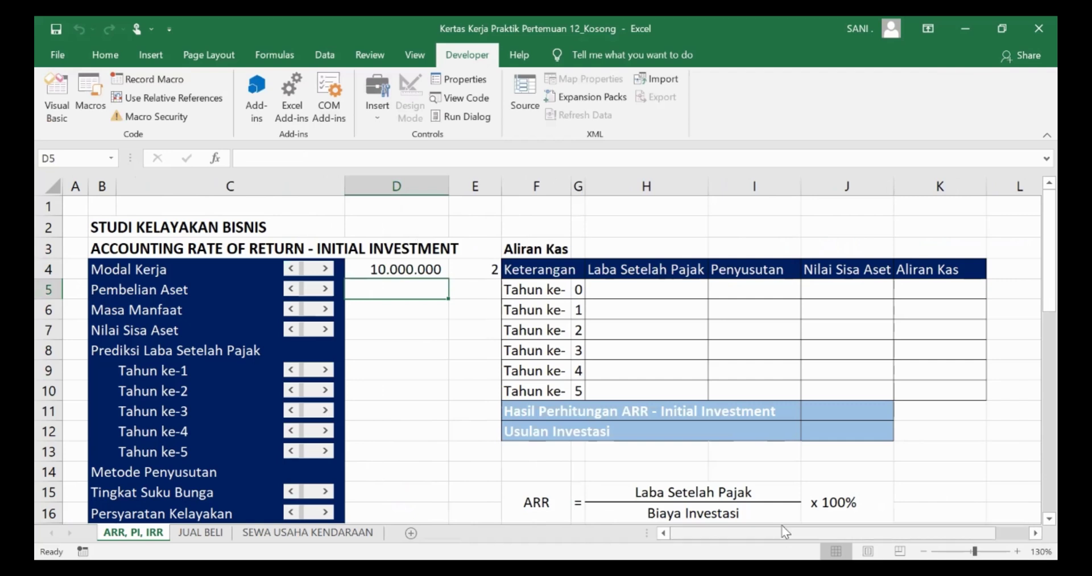
Step: Set the Pembelian Aset scroll bar's maximum value to 30000 and link it to cell E5
right_click(315, 295)
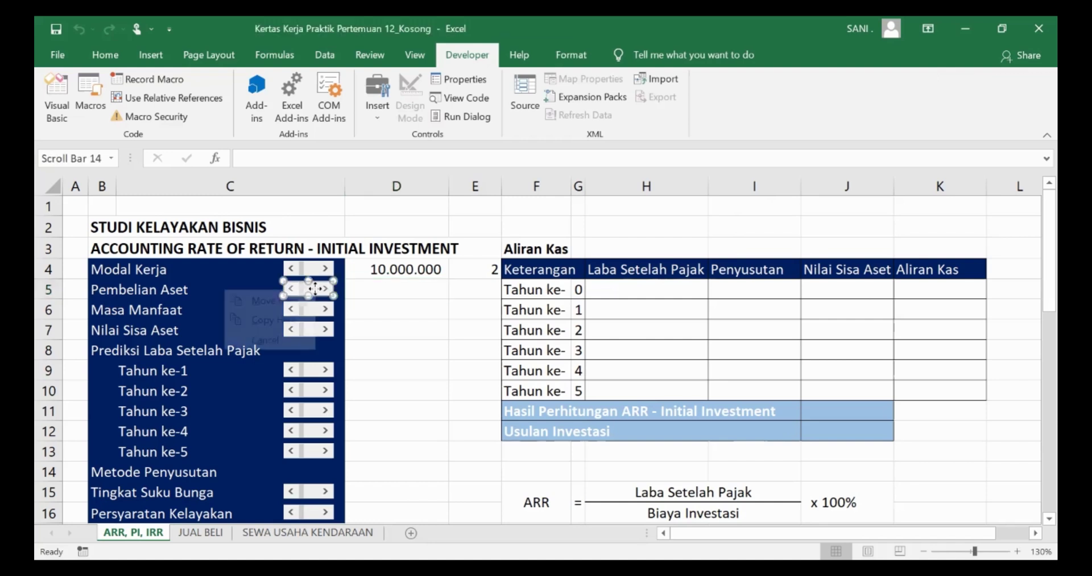
key(Escape)
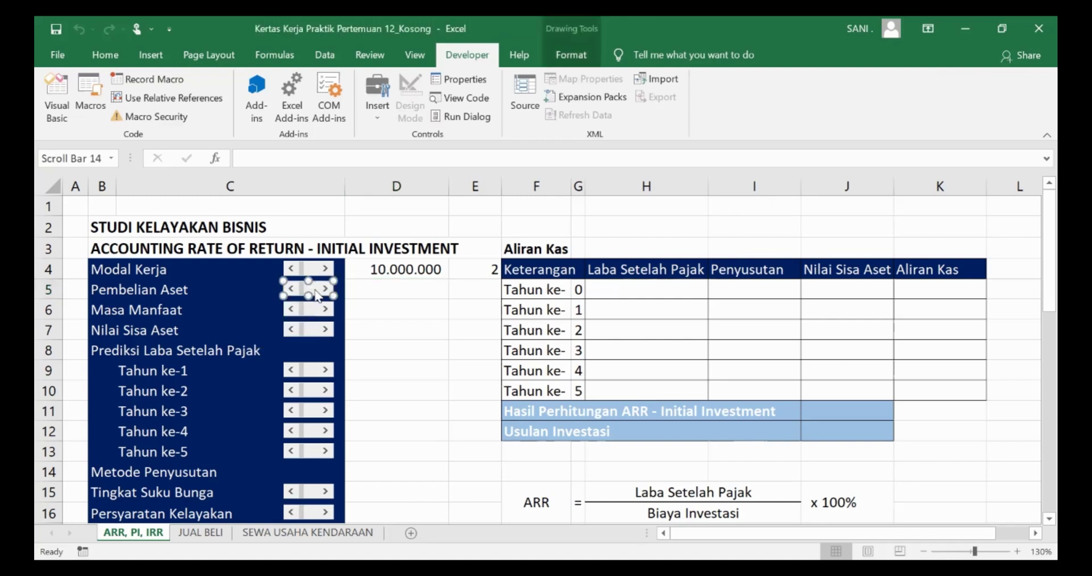
right_click(316, 290)
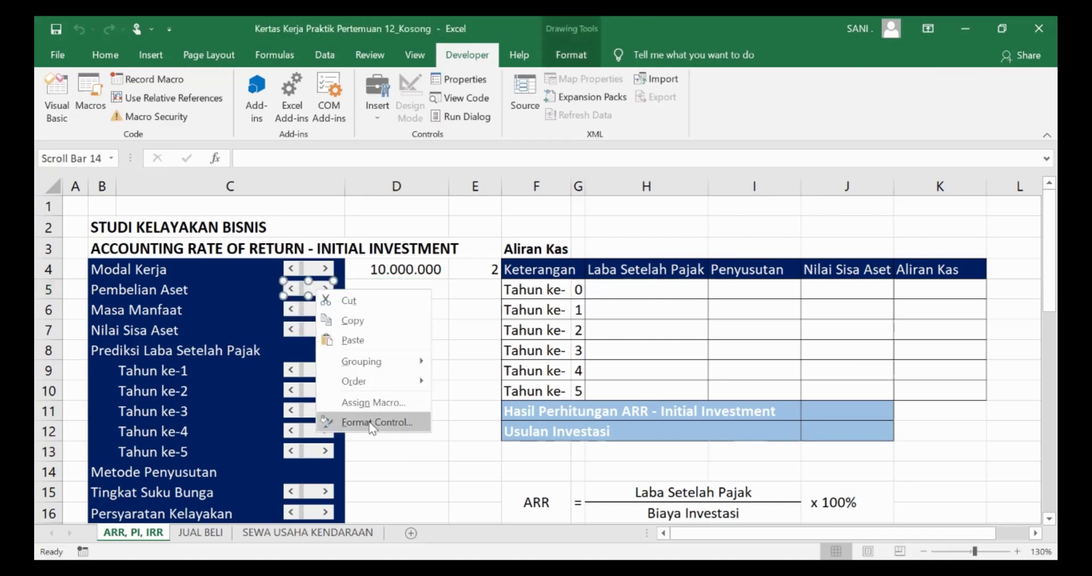
click(372, 424)
double_click(457, 281)
text(30000)
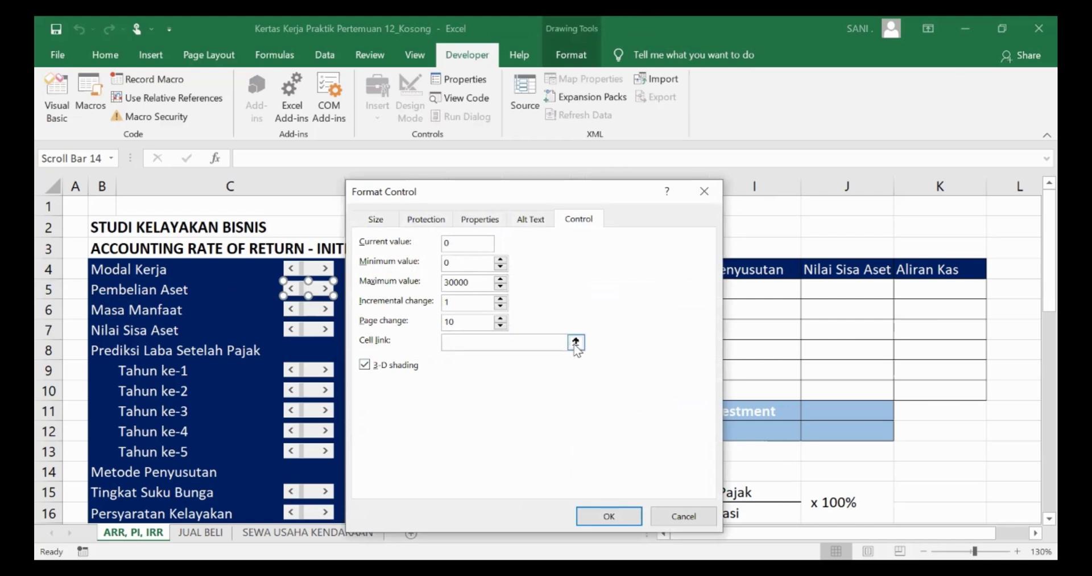
click(577, 342)
click(494, 290)
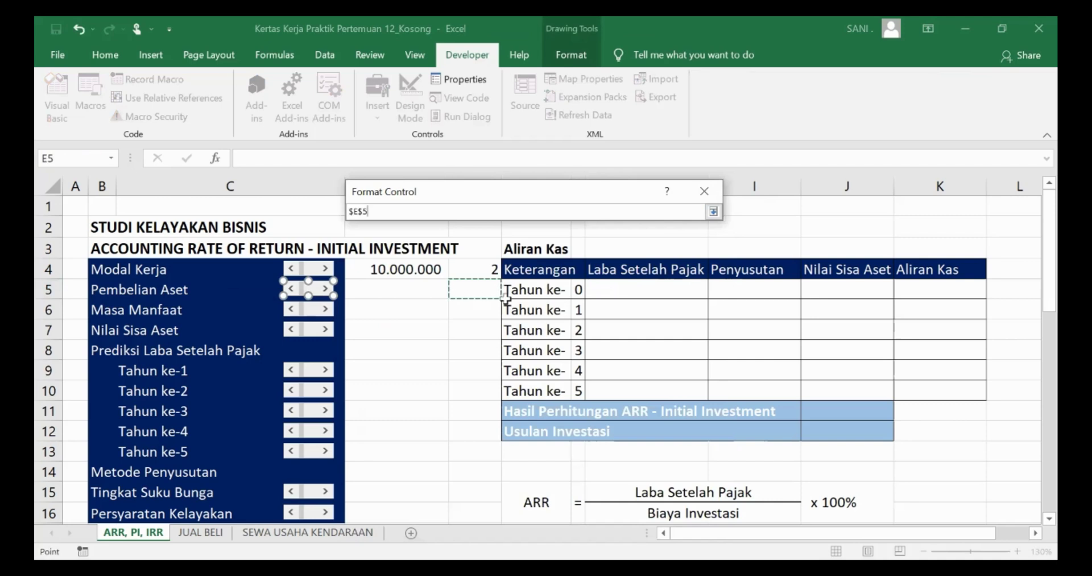
key(Return)
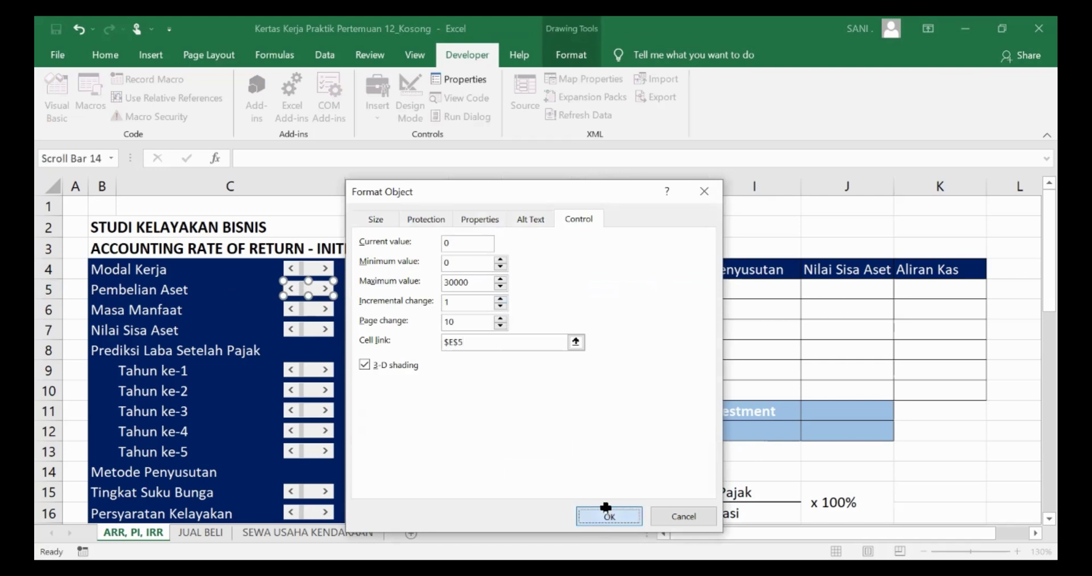
click(608, 516)
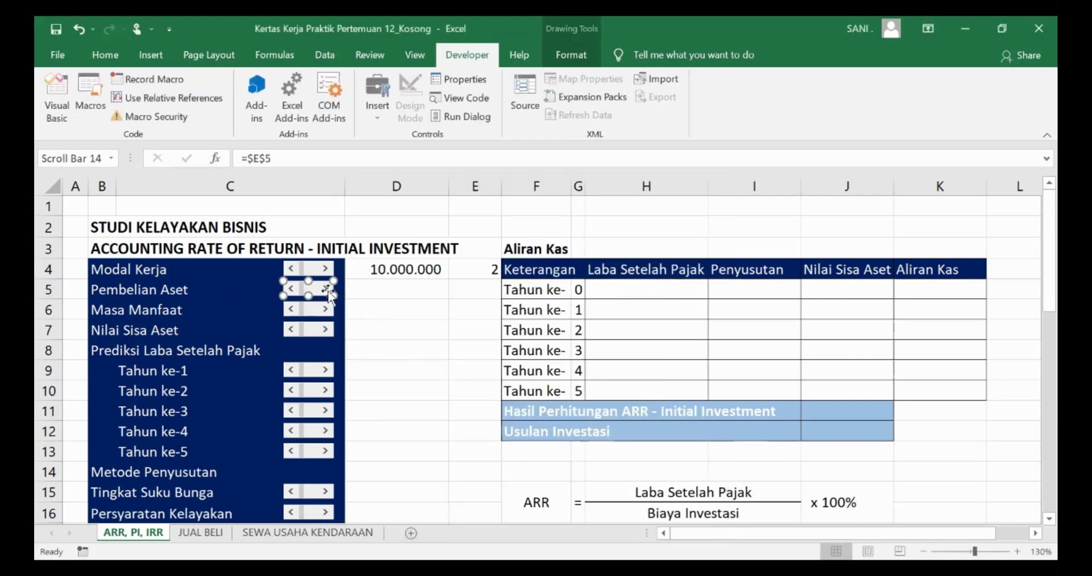
Step: Enter the formula =E5*50000000 in cell D5 for Pembelian Aset
click(393, 285)
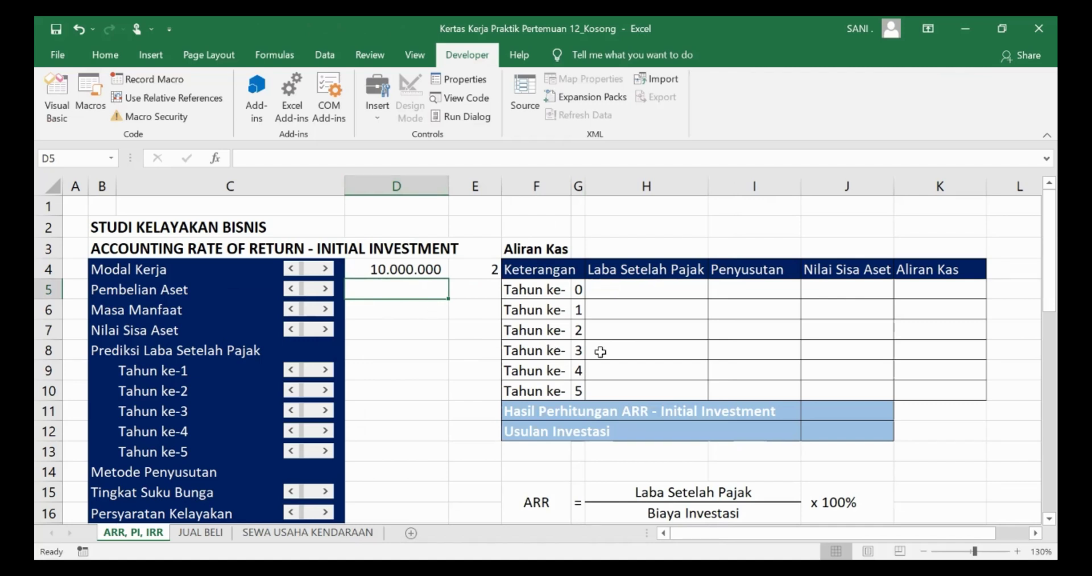
text(=)
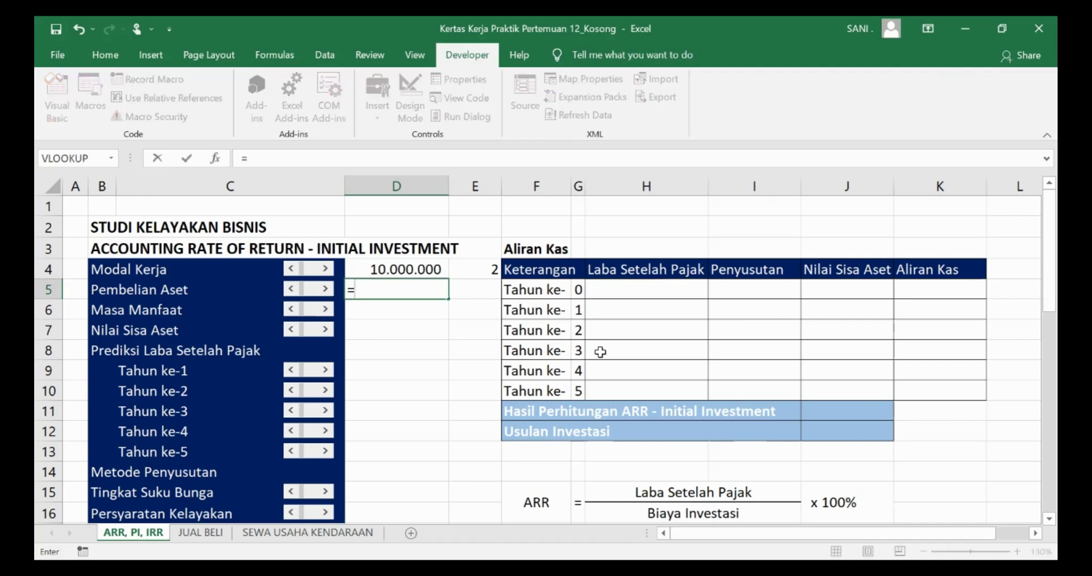
click(468, 292)
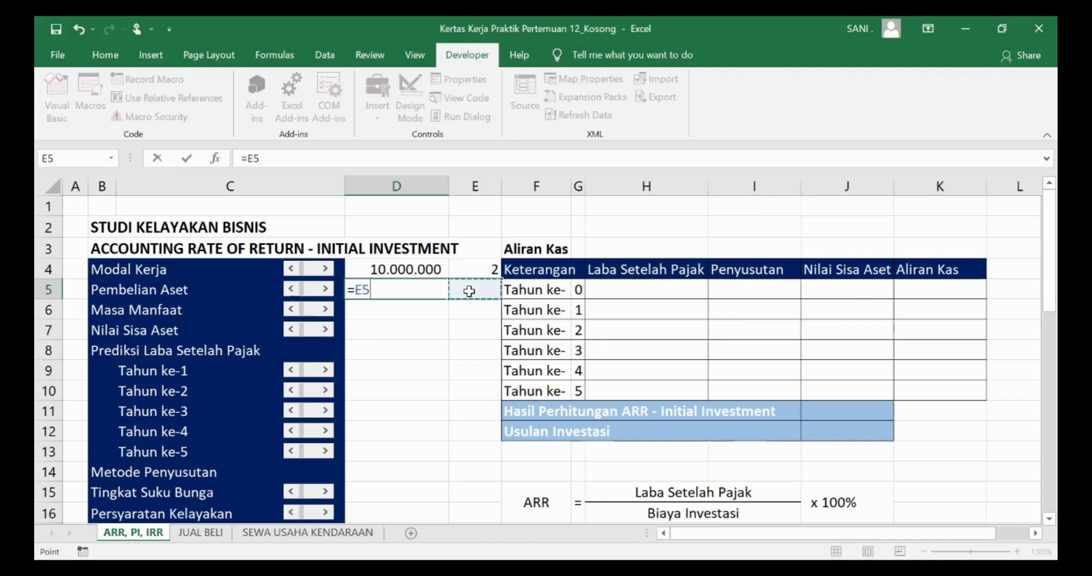
text(*50000000)
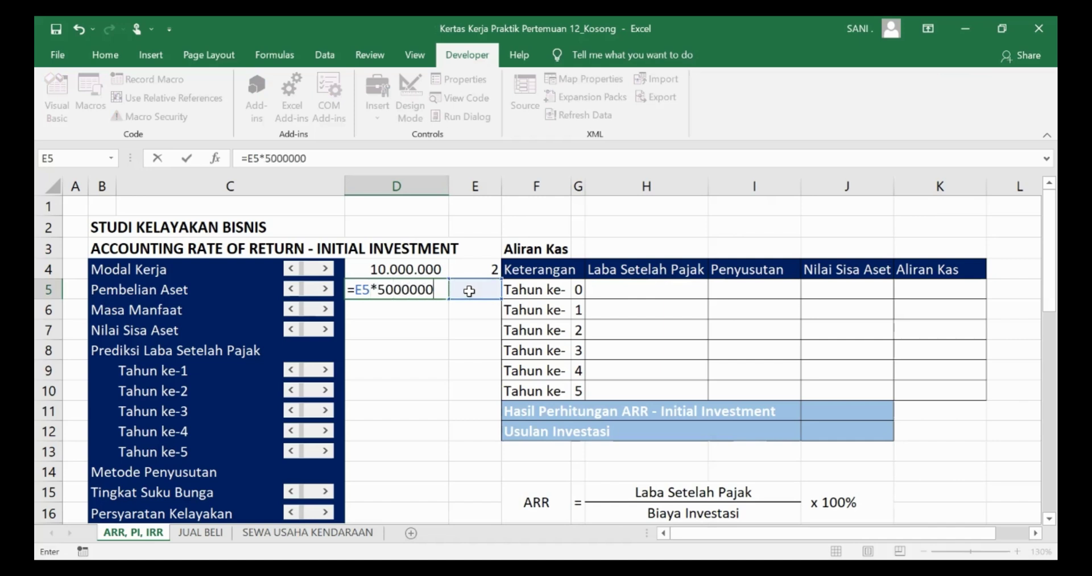
key(Return)
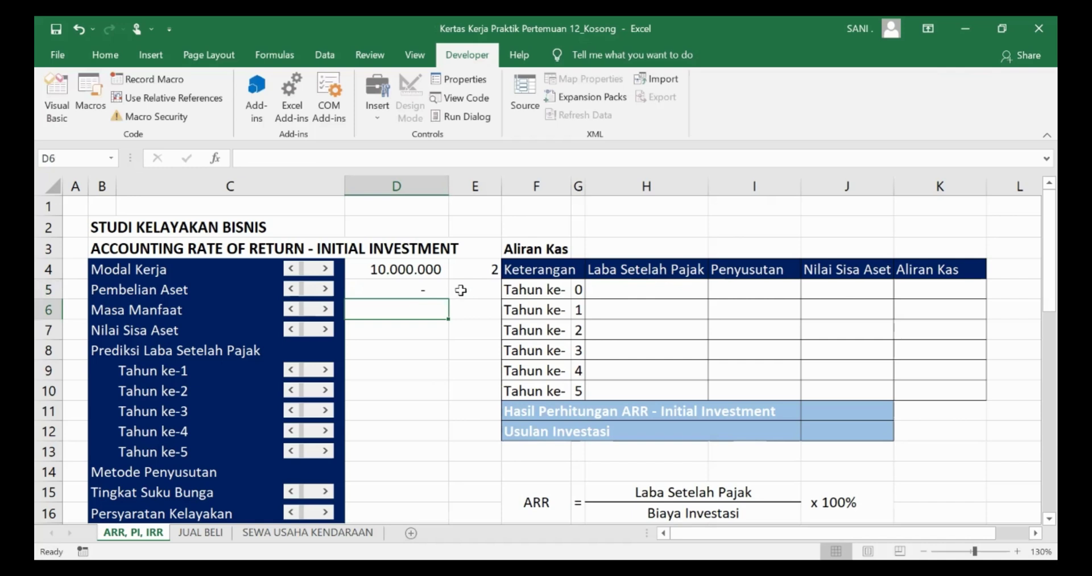
Step: Raise the Pembelian Aset value to 350.000.000 with its scroll bar, bringing linked cell E5 to 7
click(325, 290)
click(325, 290)
click(325, 290)
click(324, 289)
click(325, 290)
click(324, 290)
click(325, 289)
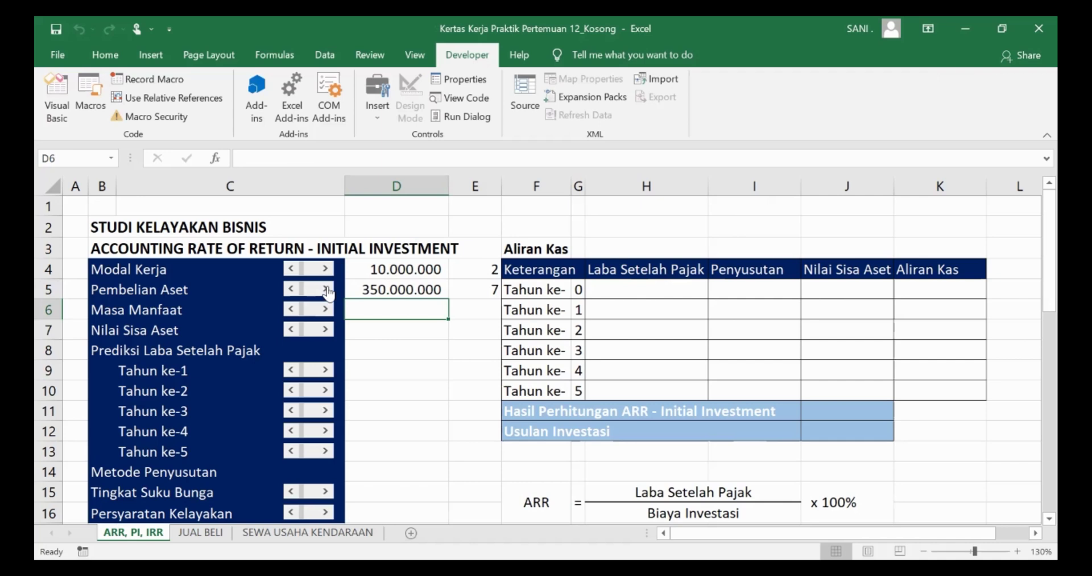
Step: Set the Masa Manfaat scroll bar's maximum value to 30000 and link it to cell E6
ctrl+click(307, 313)
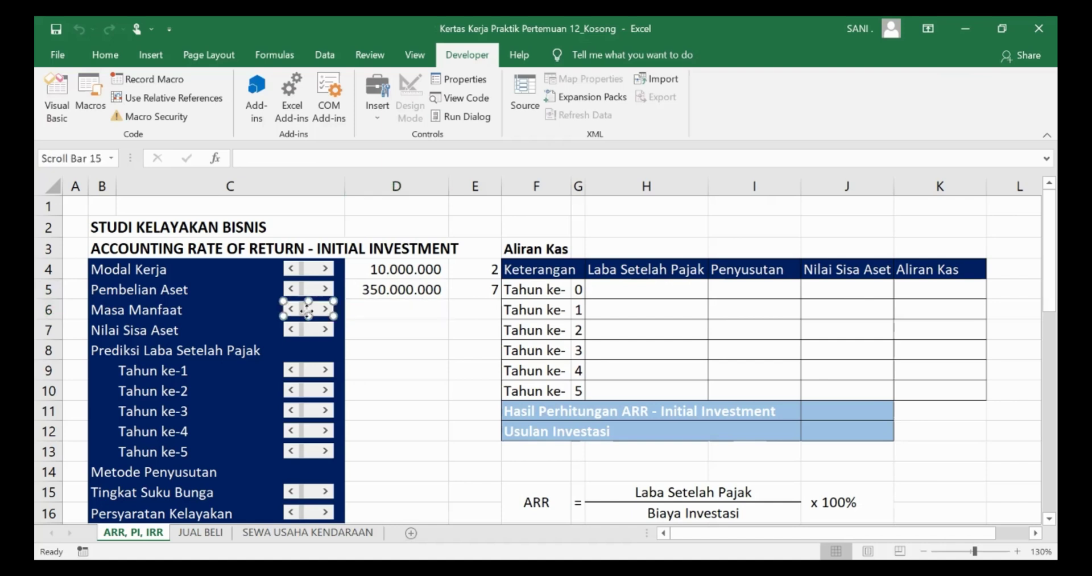
click(367, 445)
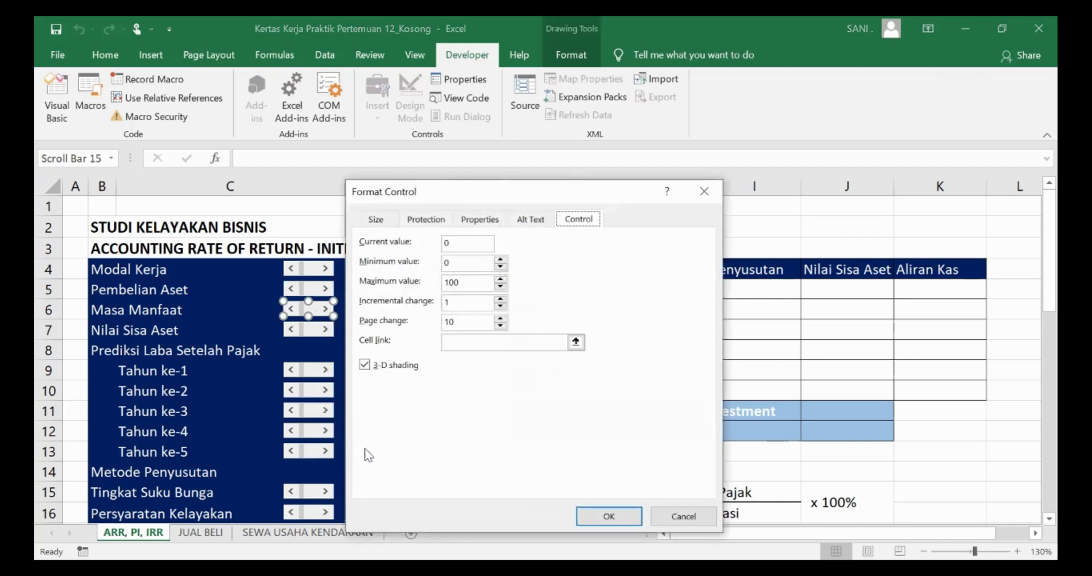
drag(481, 283, 392, 272)
text(30000)
click(576, 342)
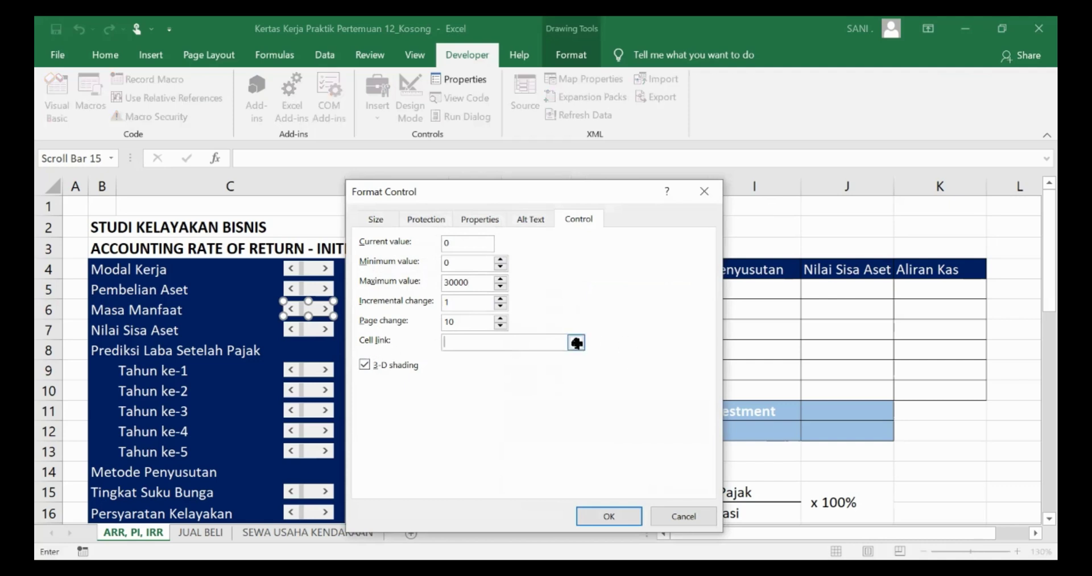
click(472, 307)
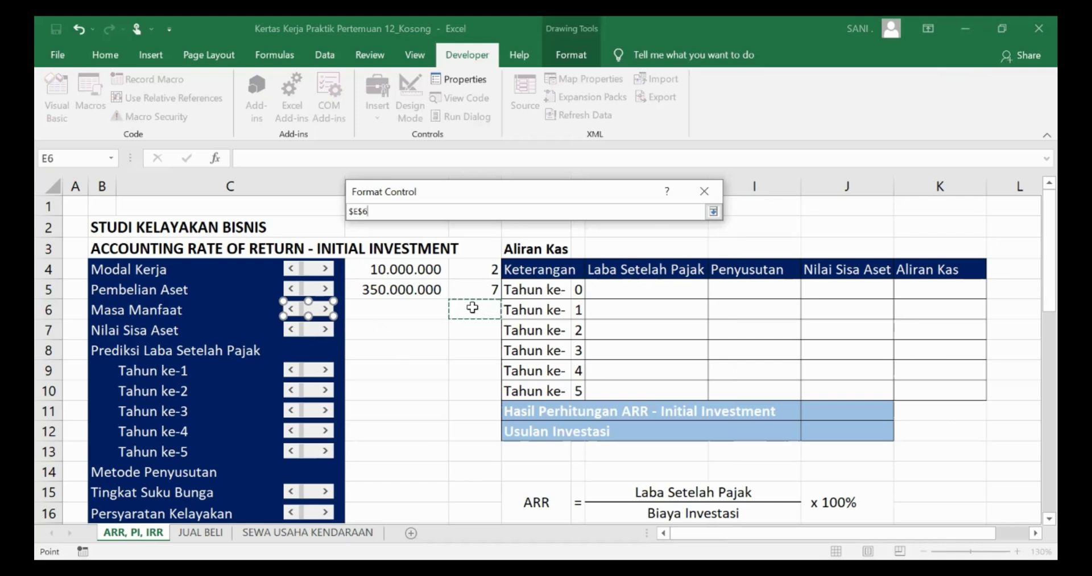
key(Return)
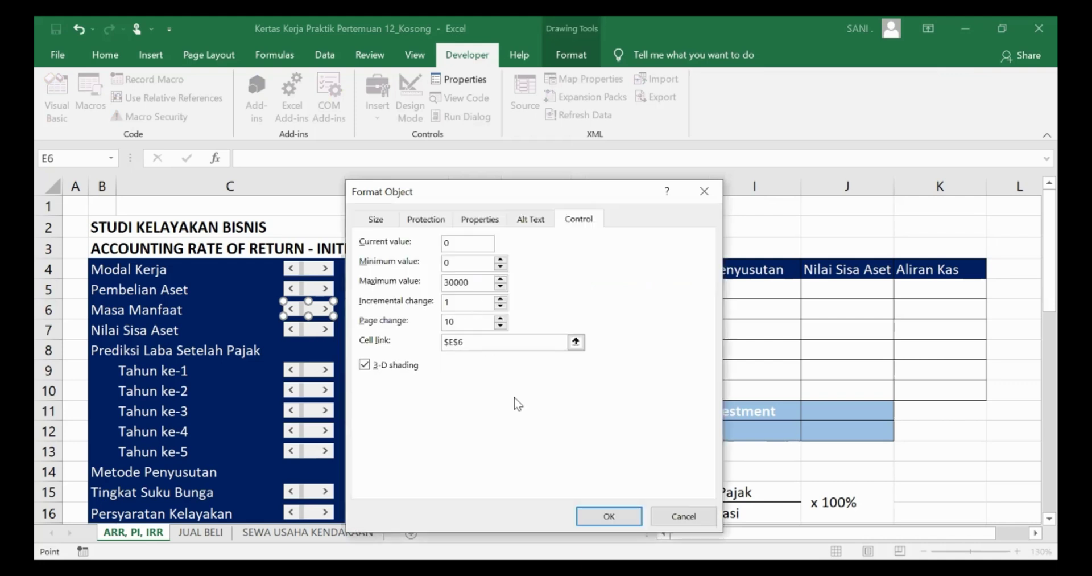
click(609, 516)
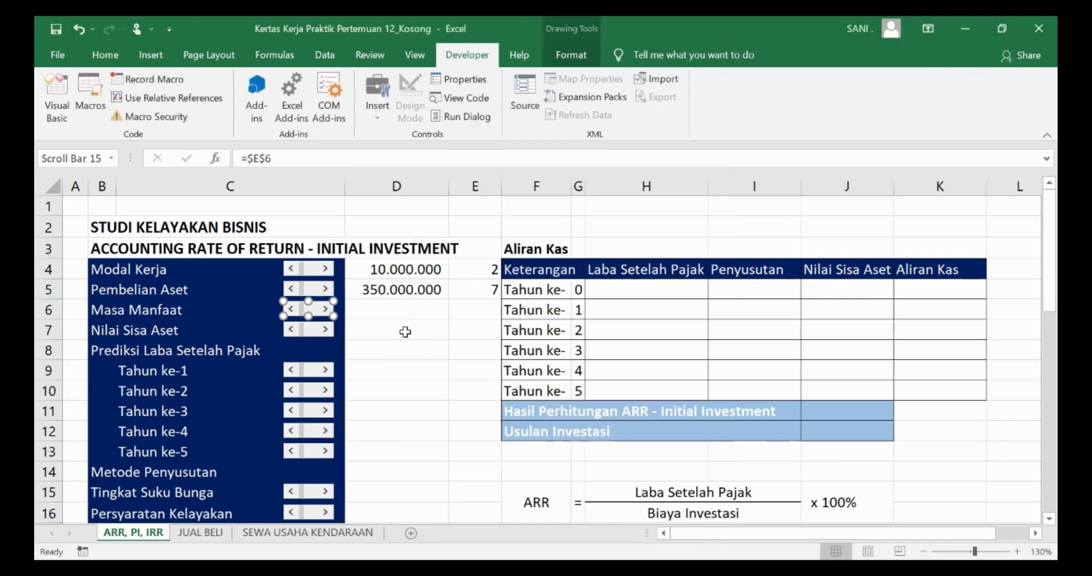
Step: Enter the formula =E6 in cell D6 for Masa Manfaat
click(410, 306)
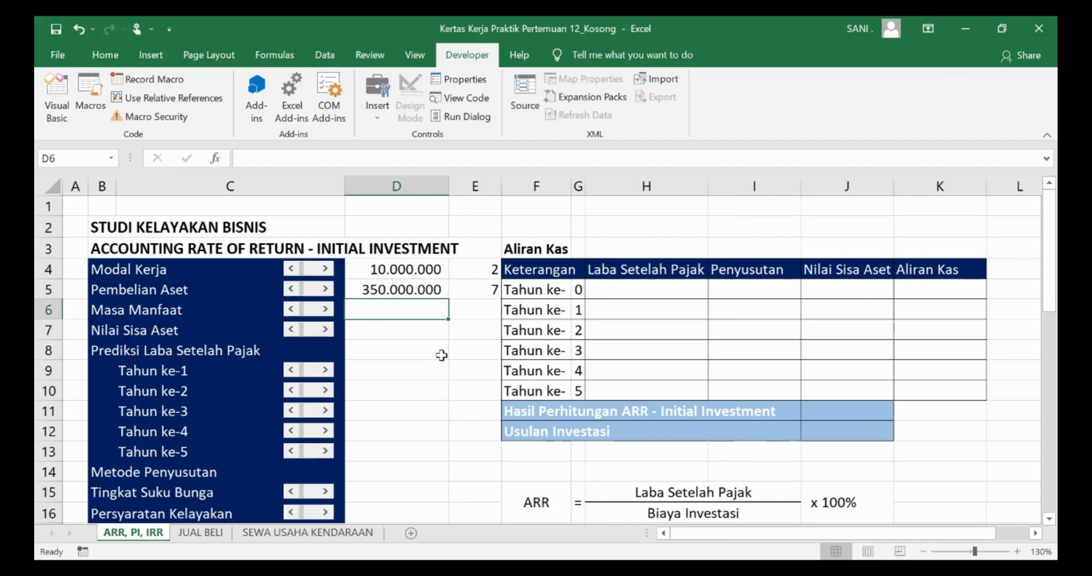
text(=)
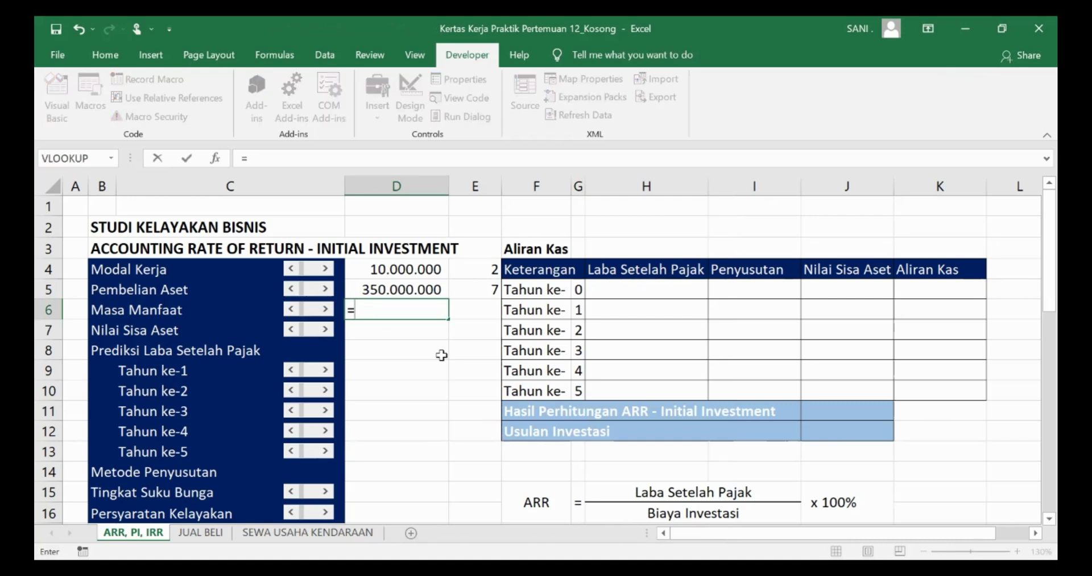
click(466, 311)
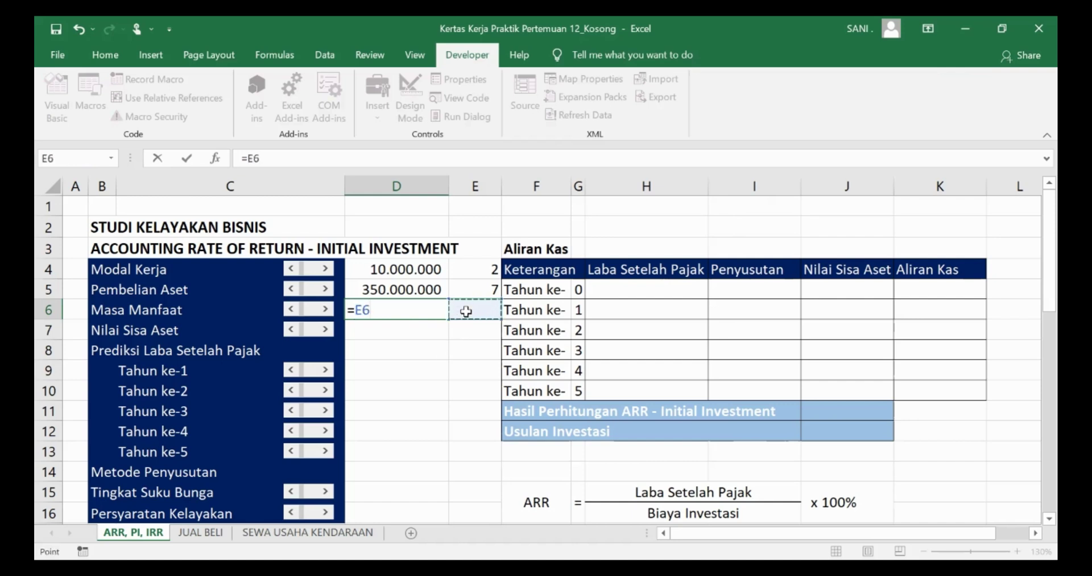
key(Return)
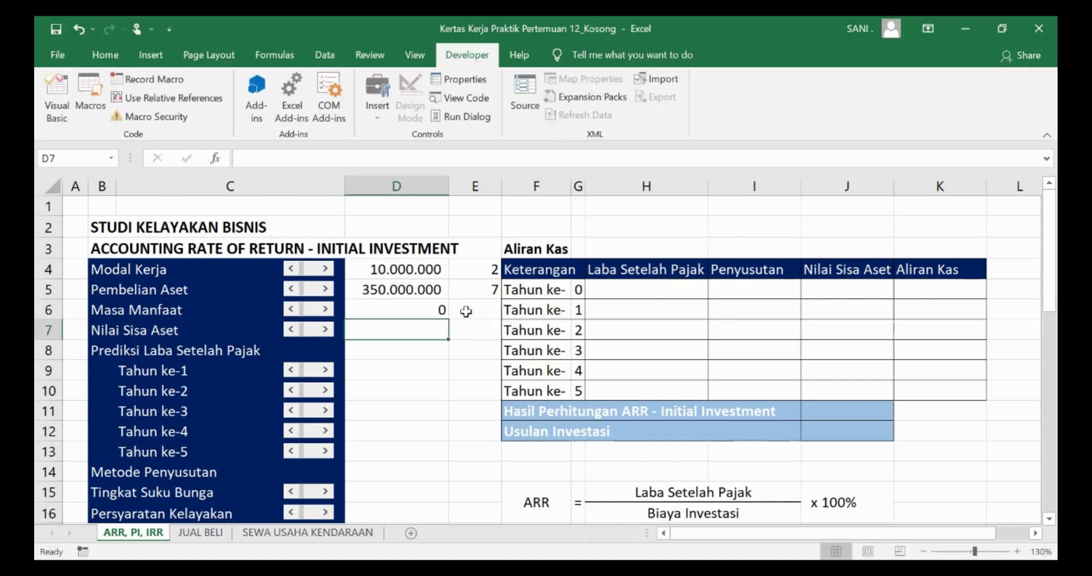
Step: Raise the Masa Manfaat value to 5 with its scroll bar
click(326, 310)
click(326, 310)
click(326, 310)
click(326, 310)
click(326, 311)
Step: Set the Nilai Sisa Aset scroll bar's maximum value to 30000 and link it to cell E7
right_click(313, 331)
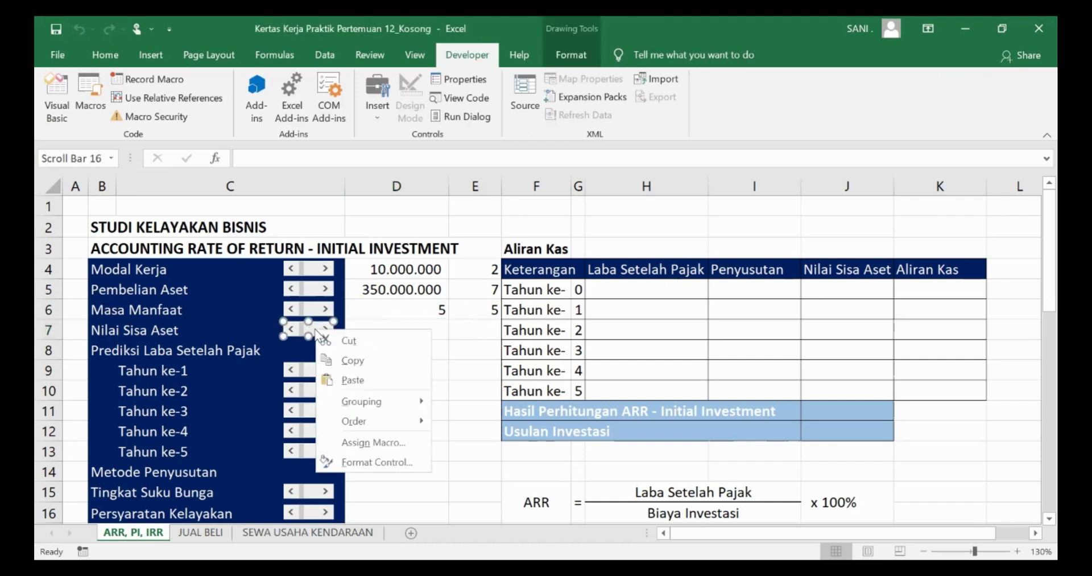
click(369, 464)
drag(476, 283, 440, 283)
text(30000)
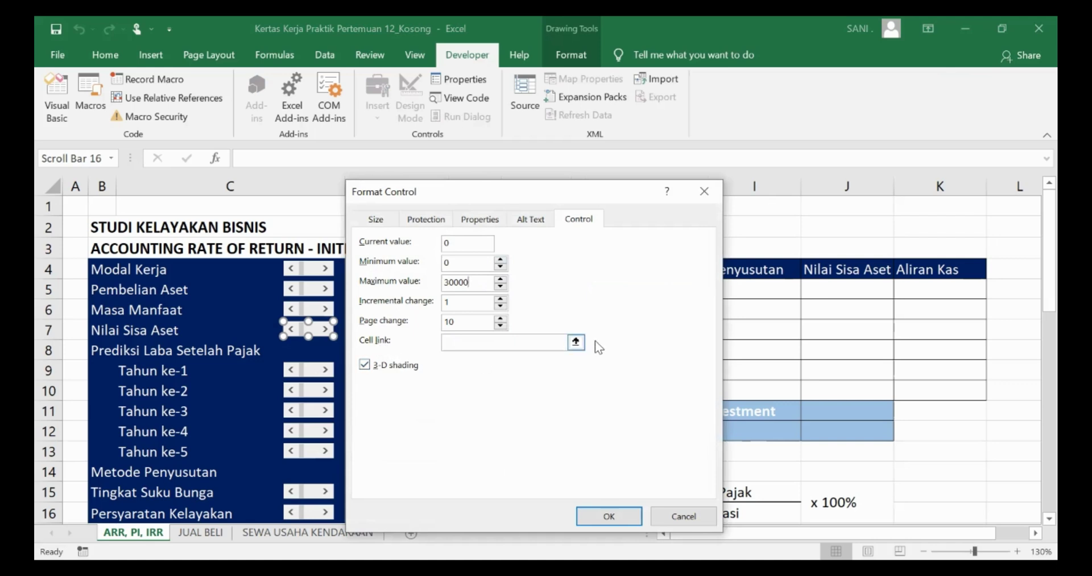
click(577, 342)
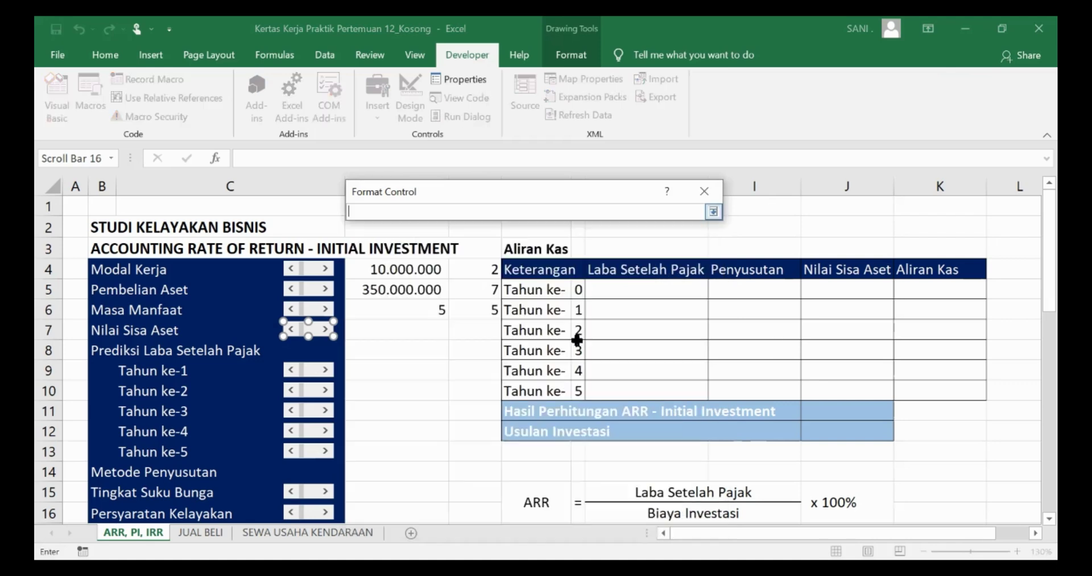
click(474, 328)
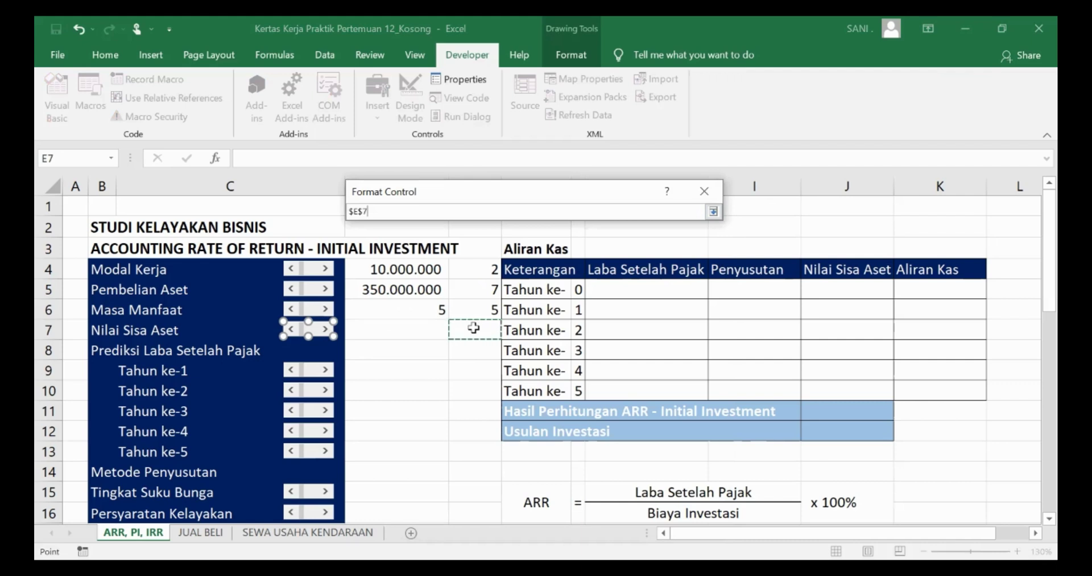
key(Return)
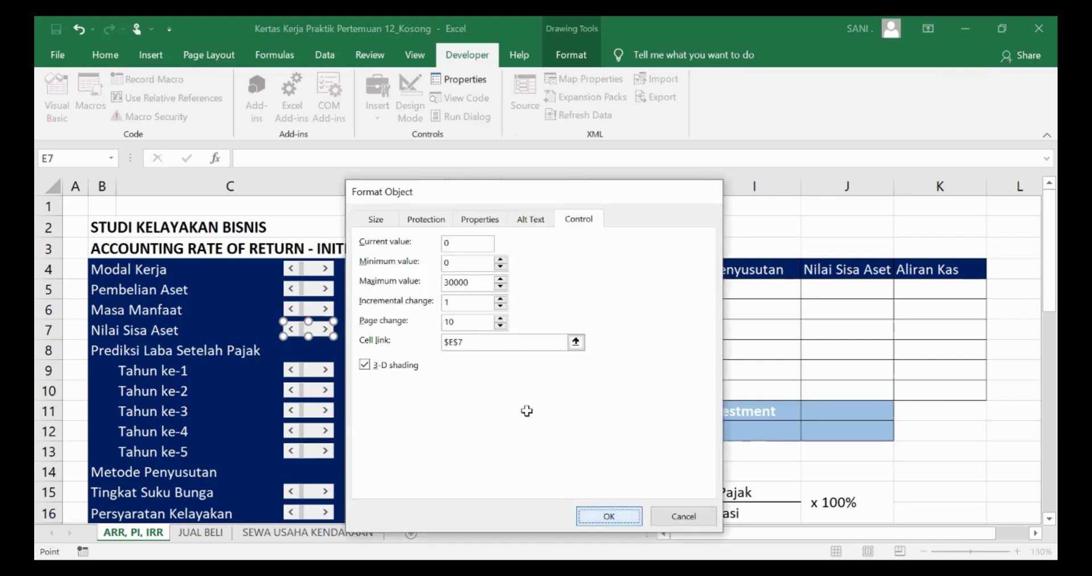
key(Return)
Step: Enter the formula =E7*5000000 in cell D7 for Nilai Sisa Aset
click(412, 333)
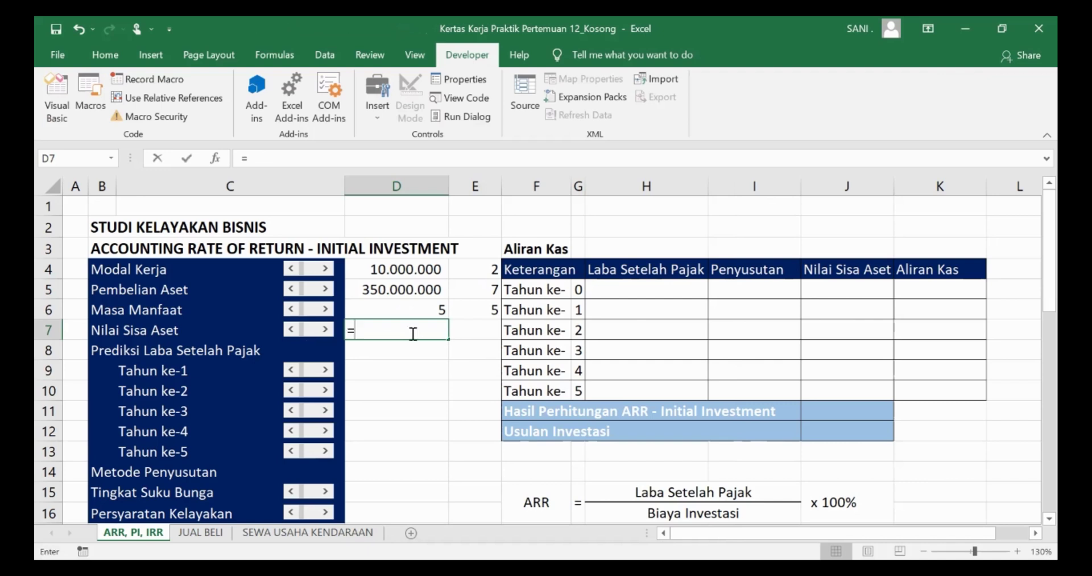
text(=)
click(477, 328)
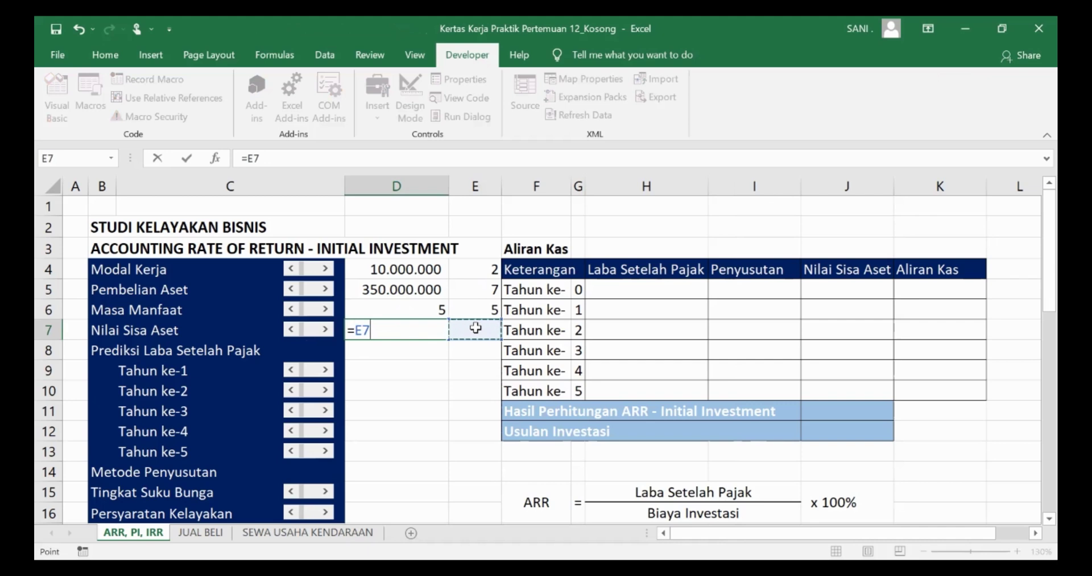
text(*)
text(50.000.0)
text(000000)
key(Return)
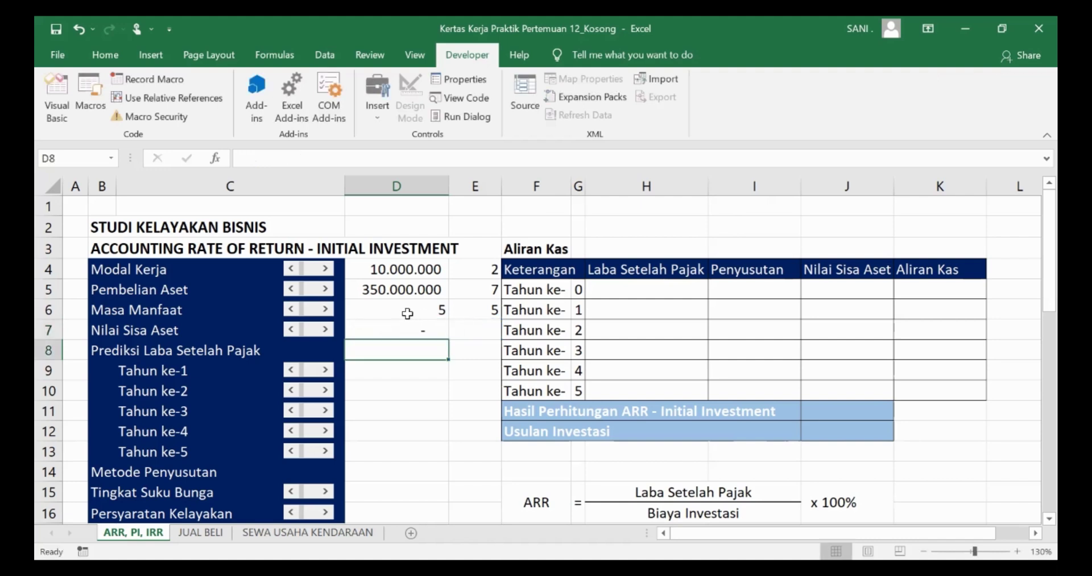
Step: Raise the Nilai Sisa Aset value to 5.000.000 with its scroll bar and check the linked cell and formula
click(326, 331)
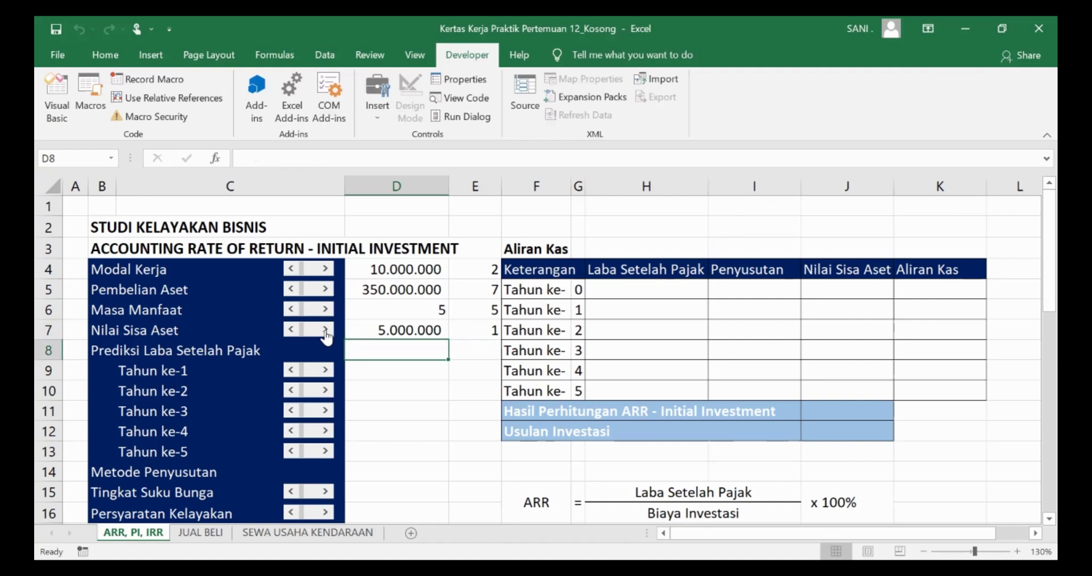
click(487, 335)
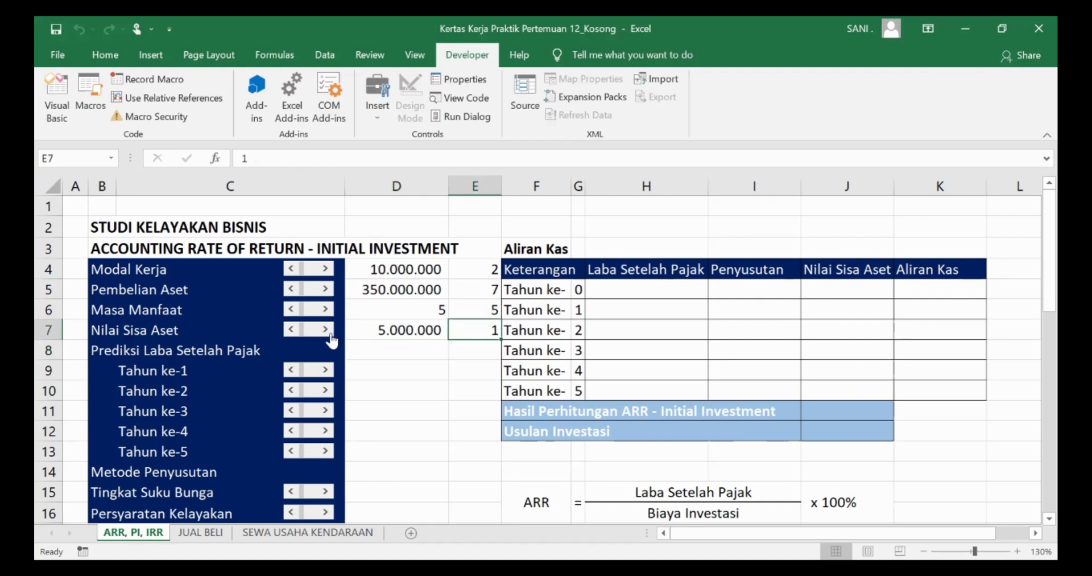
click(385, 332)
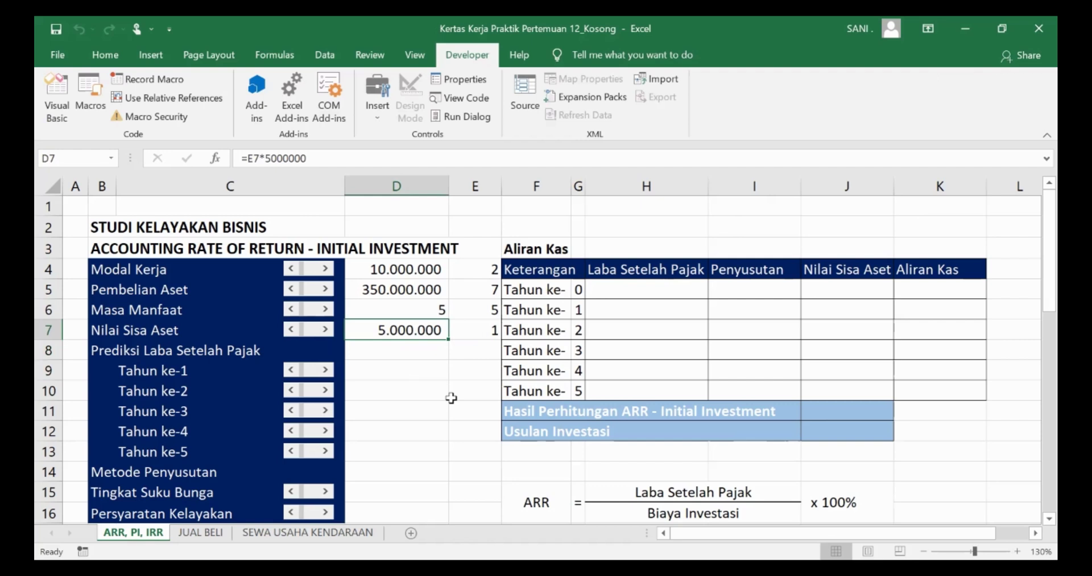
Step: Set the Tahun ke-1 scroll bar's maximum value to 30000 and link it to cell E9
click(406, 371)
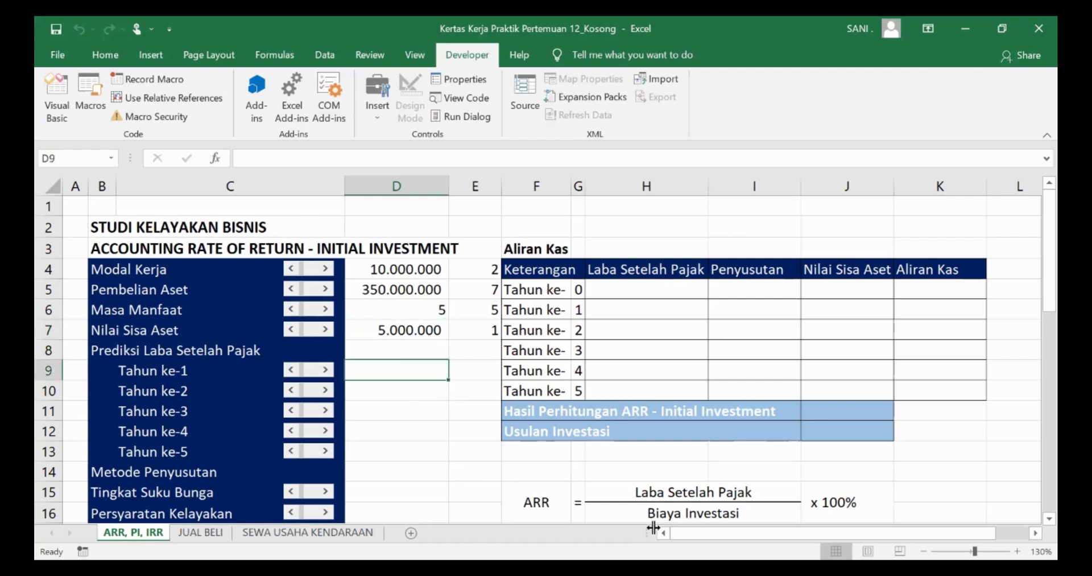
drag(817, 532, 916, 533)
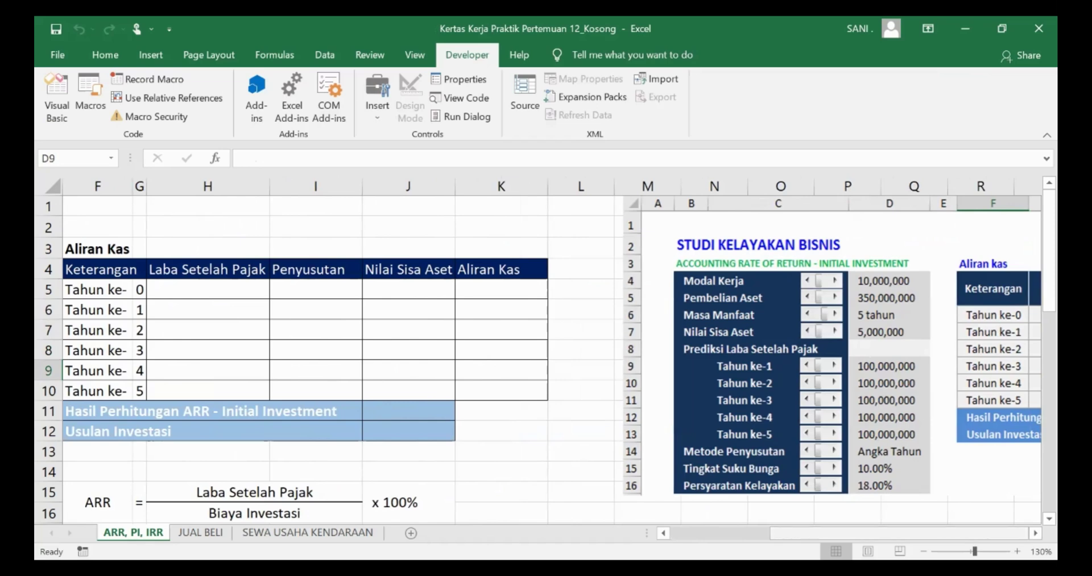
scroll(552, 351, left, 3)
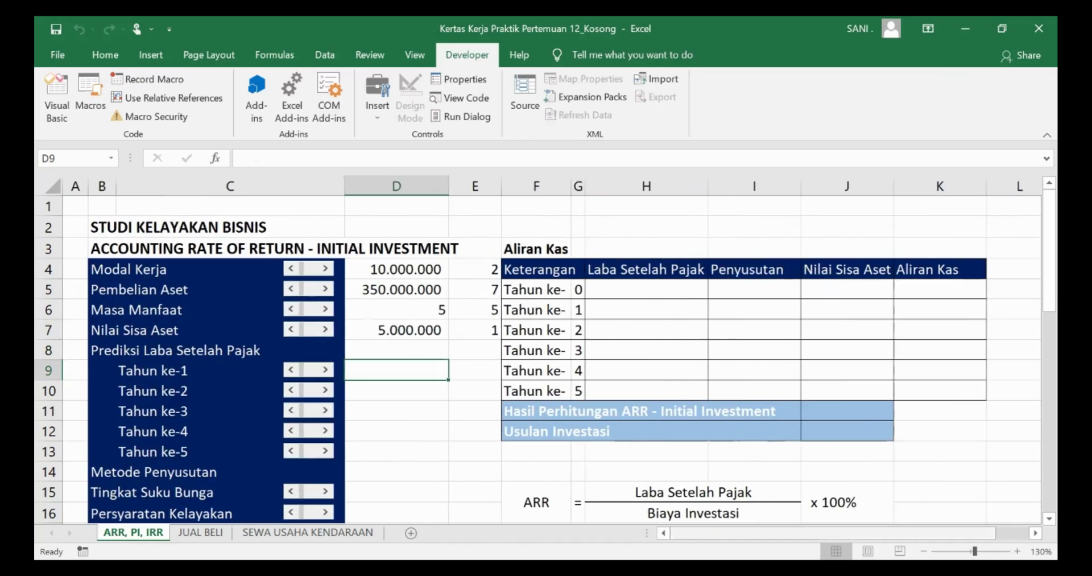
right_click(312, 378)
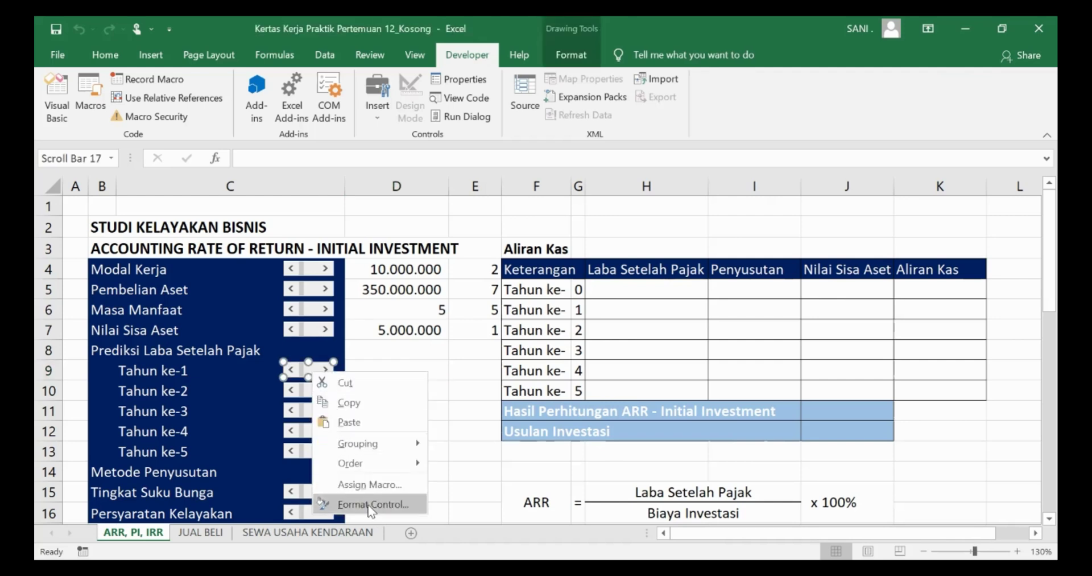
click(371, 504)
double_click(452, 282)
text(30000)
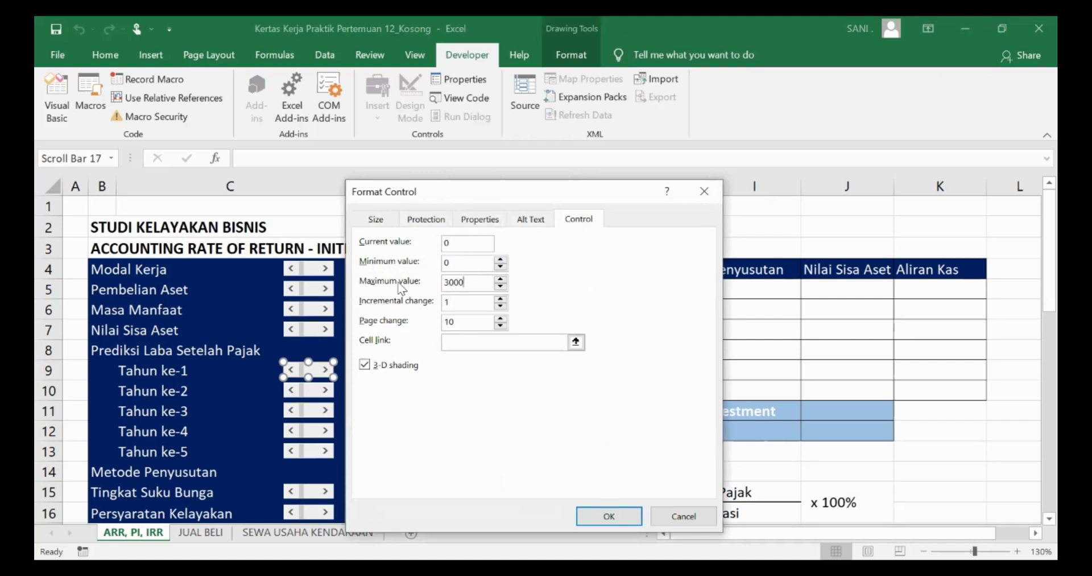
click(575, 341)
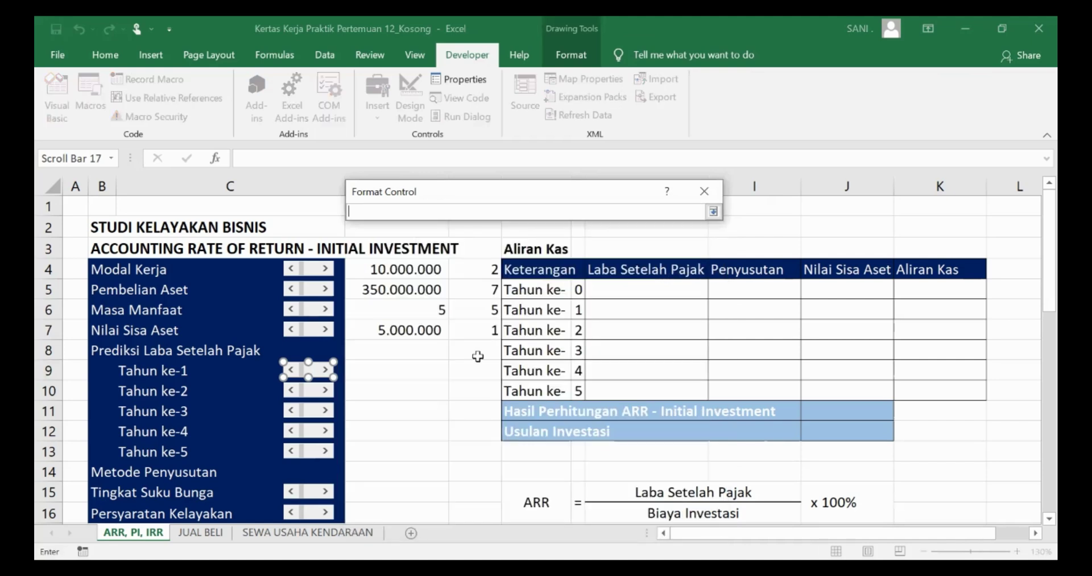
click(479, 349)
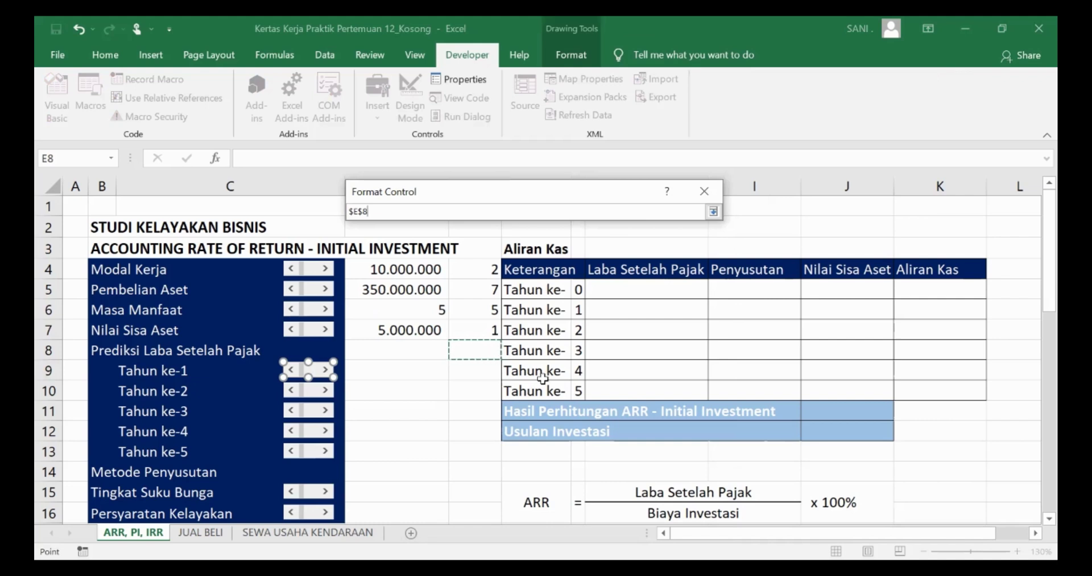
click(466, 373)
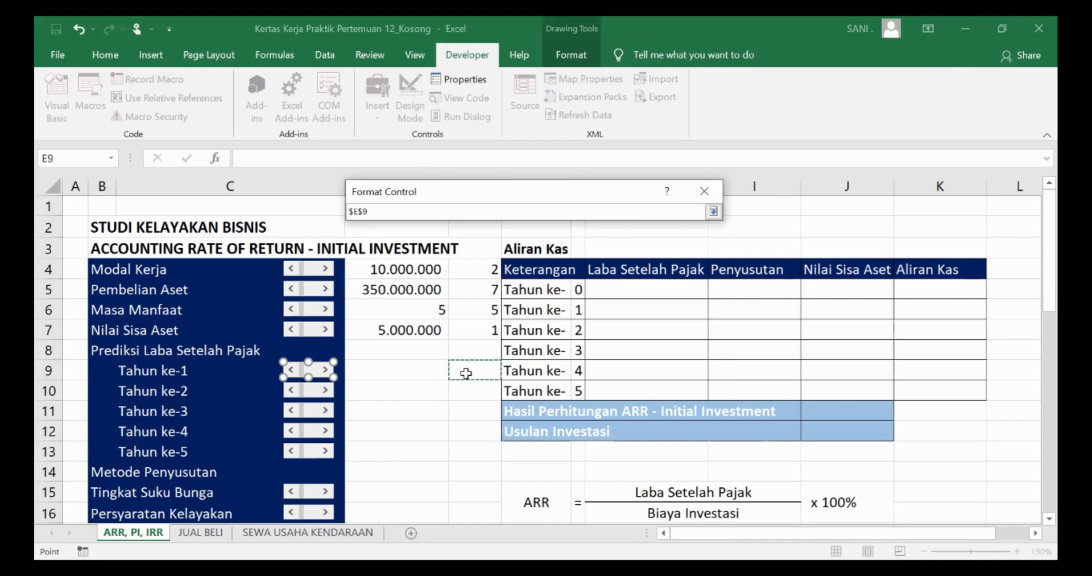
key(Return)
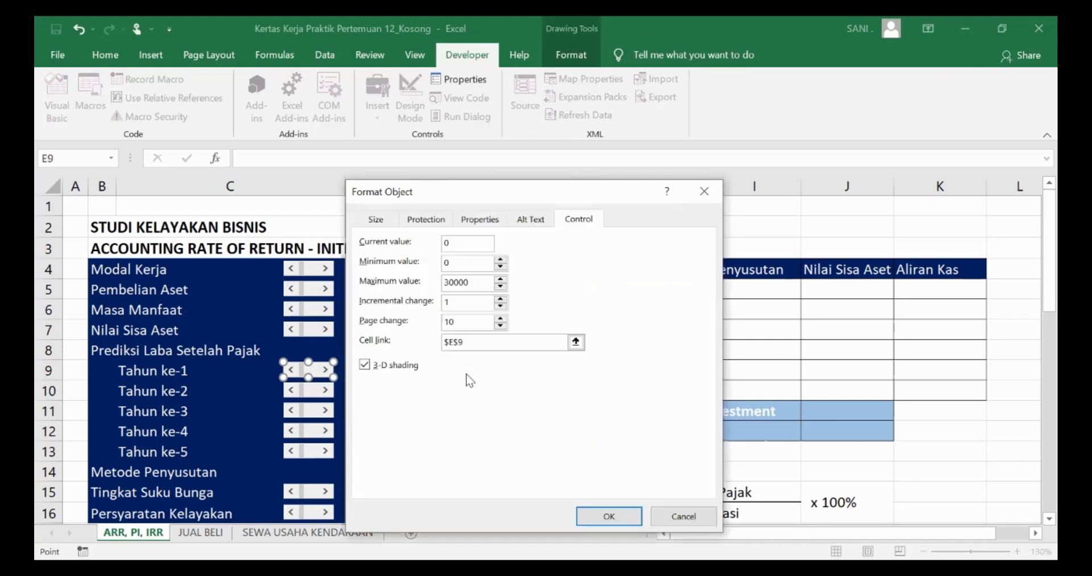
click(610, 516)
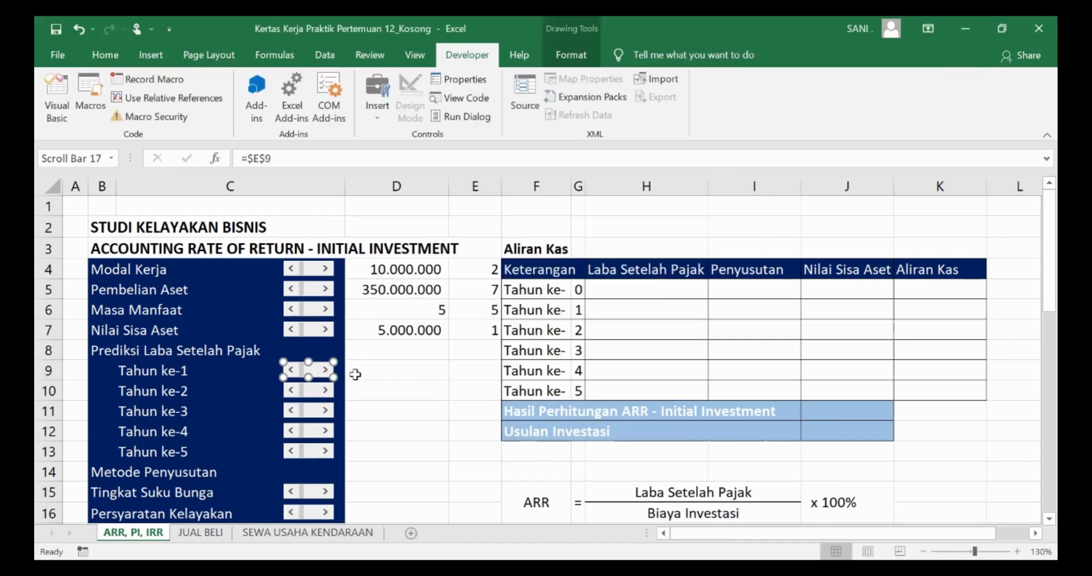
Step: Enter the formula =E9*50000000 in cell D9 and raise the Tahun ke-1 value to 100.000.000 with its scroll bar
click(377, 372)
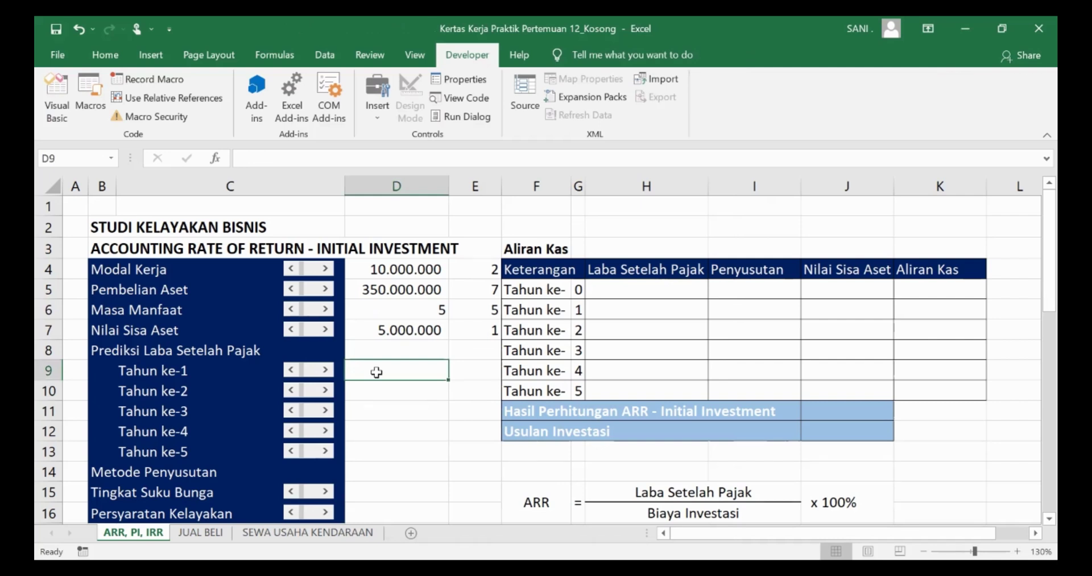
text(=)
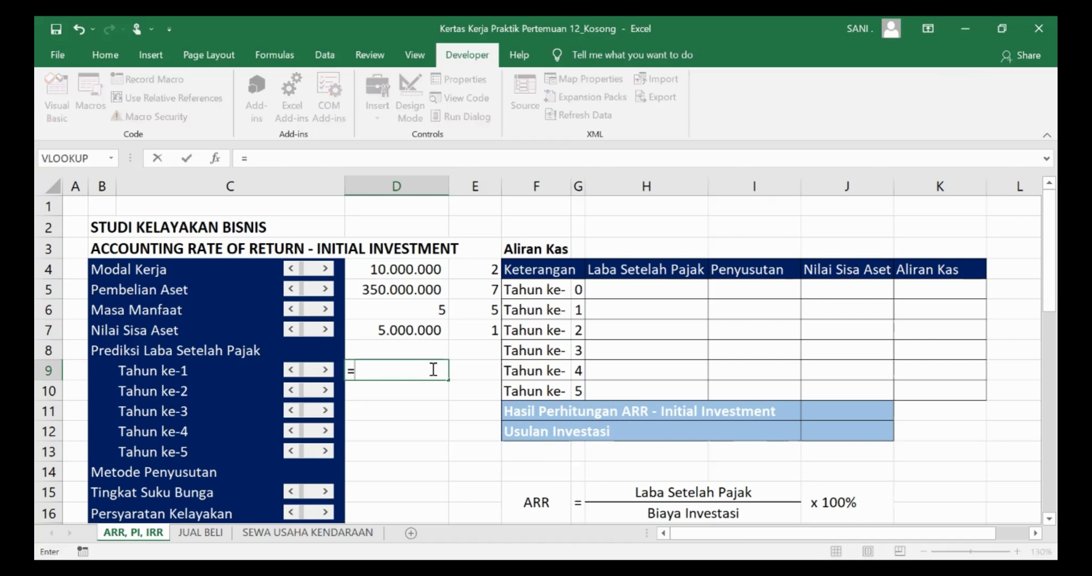
click(475, 365)
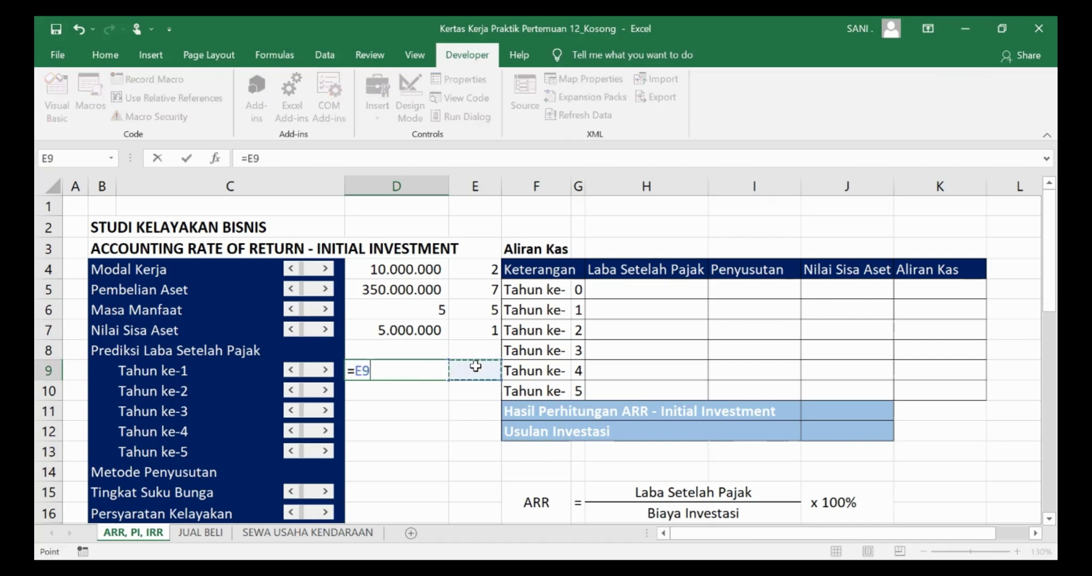
text(*50000000)
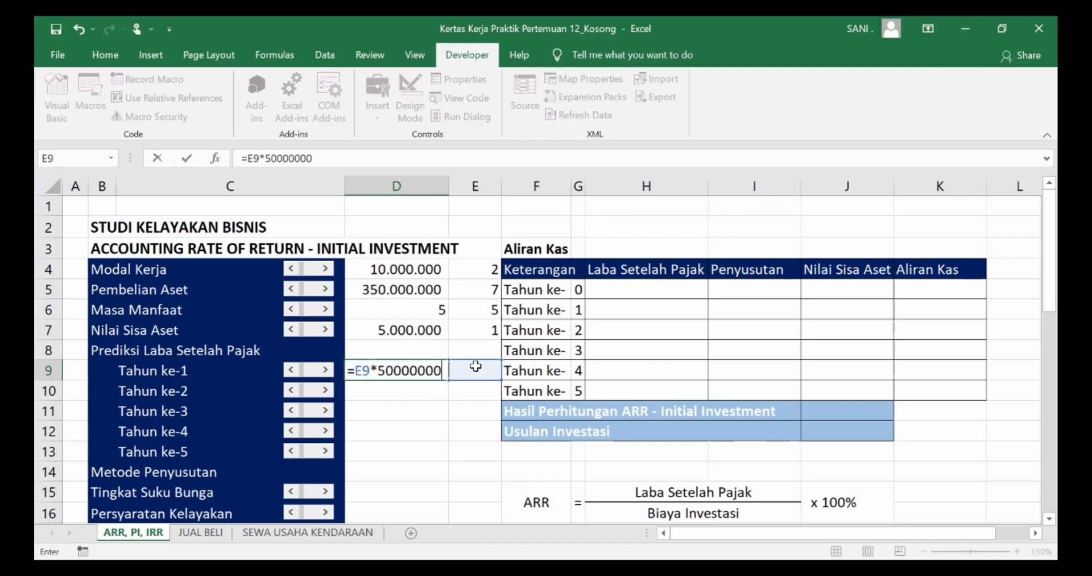
key(Return)
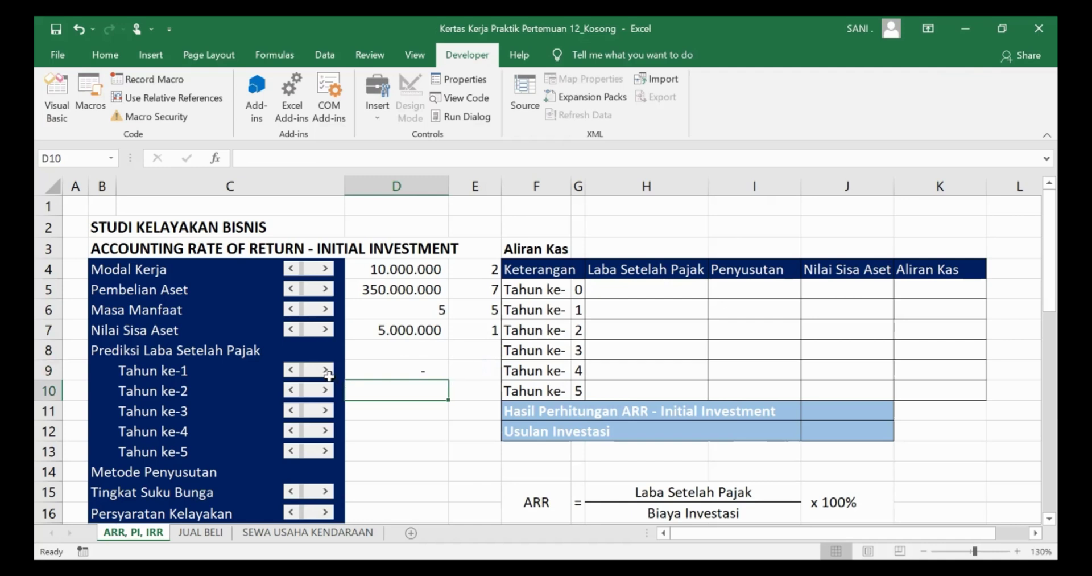
click(326, 371)
click(326, 371)
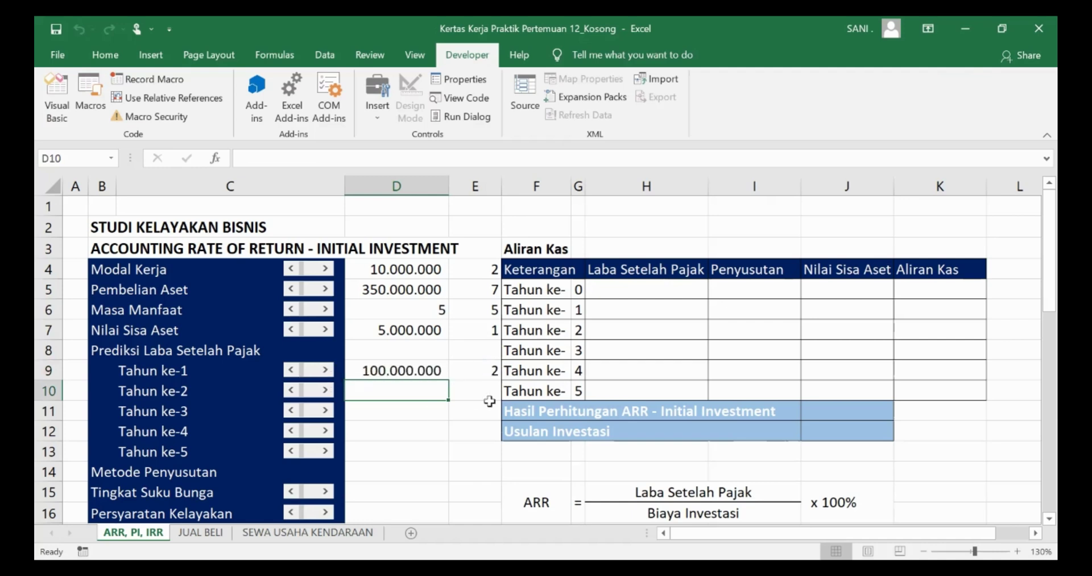
Step: Copy cells D9:E9 into D10:E13 to fill the profit predictions for Tahun ke-2 through Tahun ke-5
click(428, 369)
drag(428, 369, 456, 368)
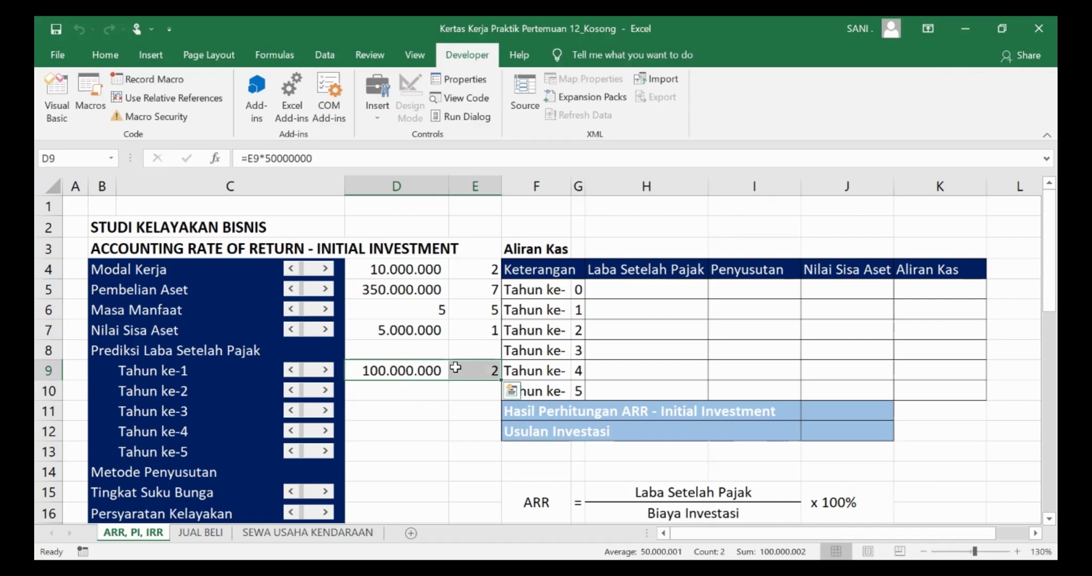
click(106, 55)
click(81, 98)
drag(418, 395, 475, 443)
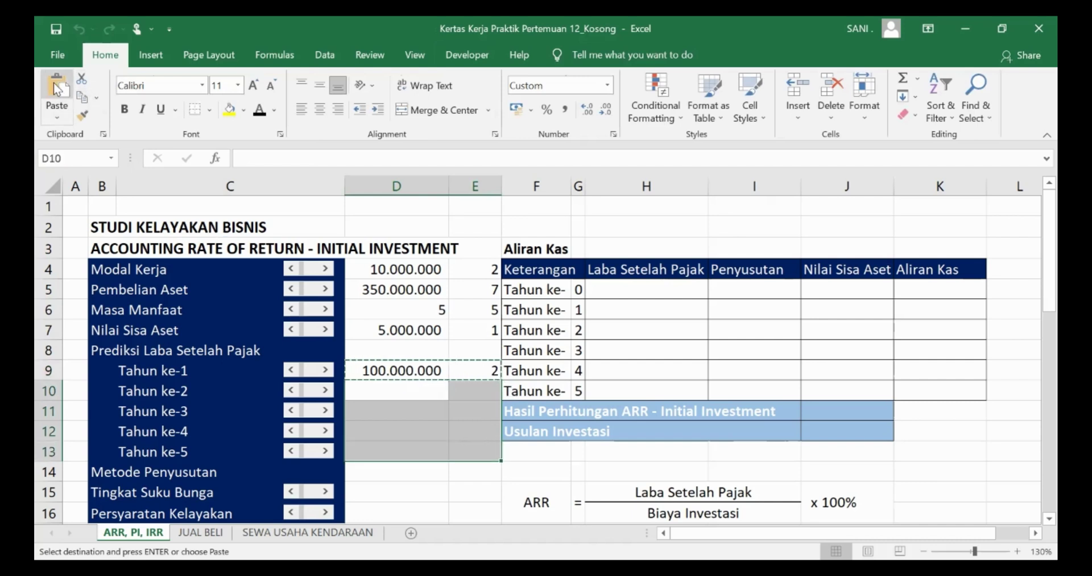
drag(413, 373, 451, 371)
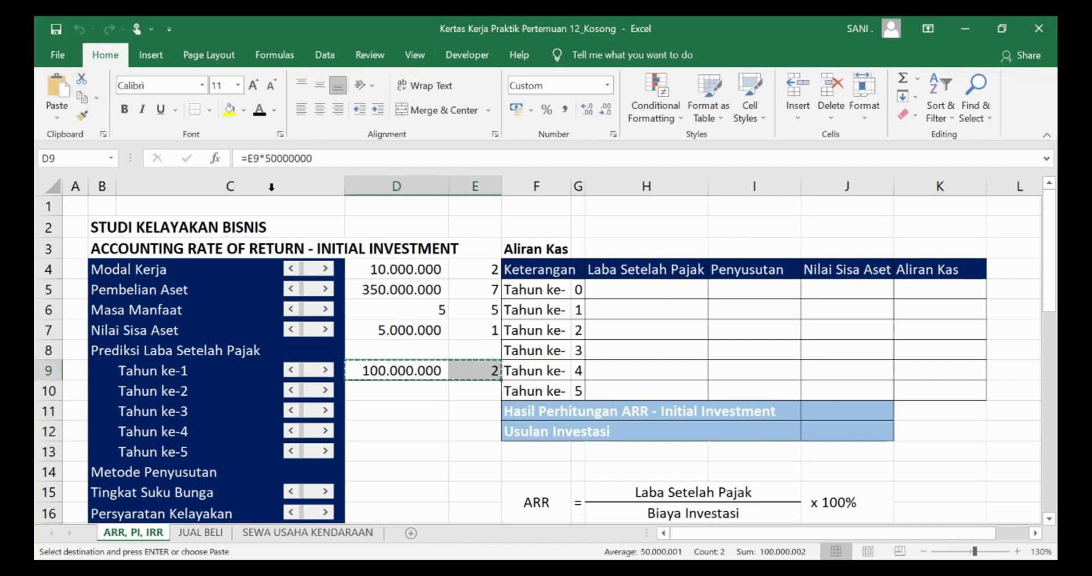
click(427, 396)
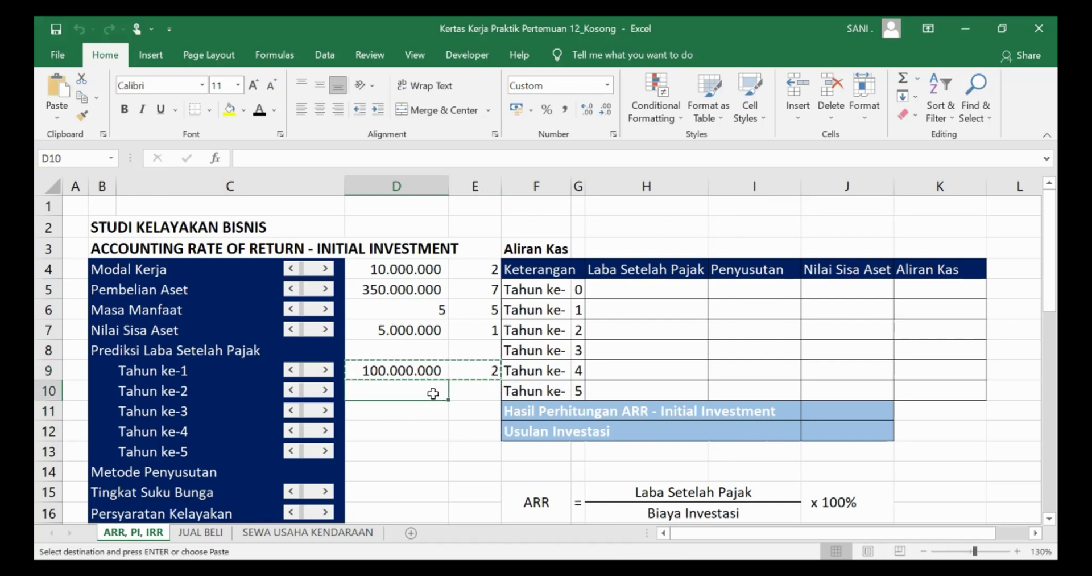
drag(449, 401, 472, 446)
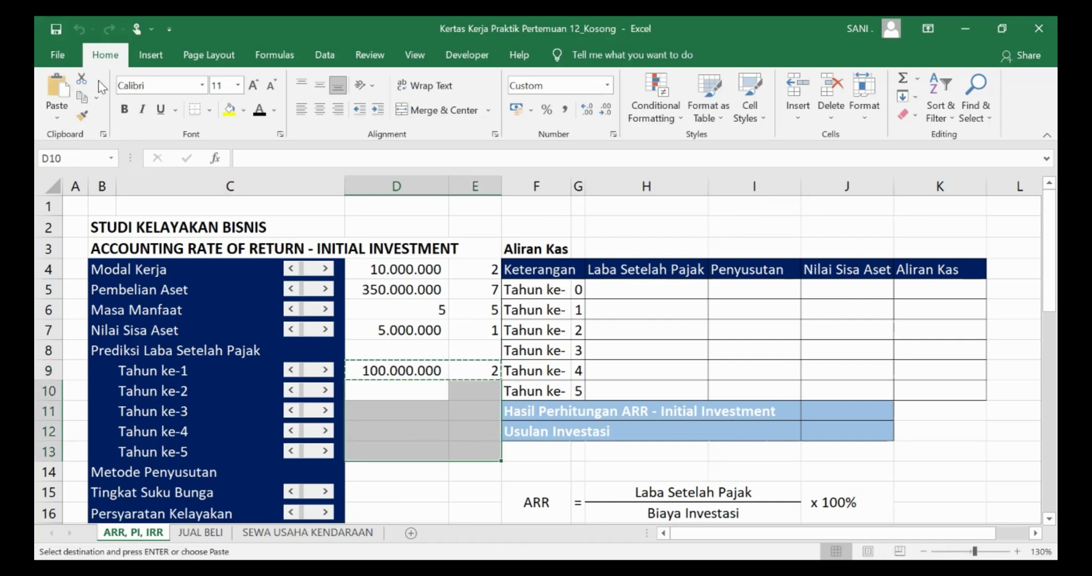
click(65, 89)
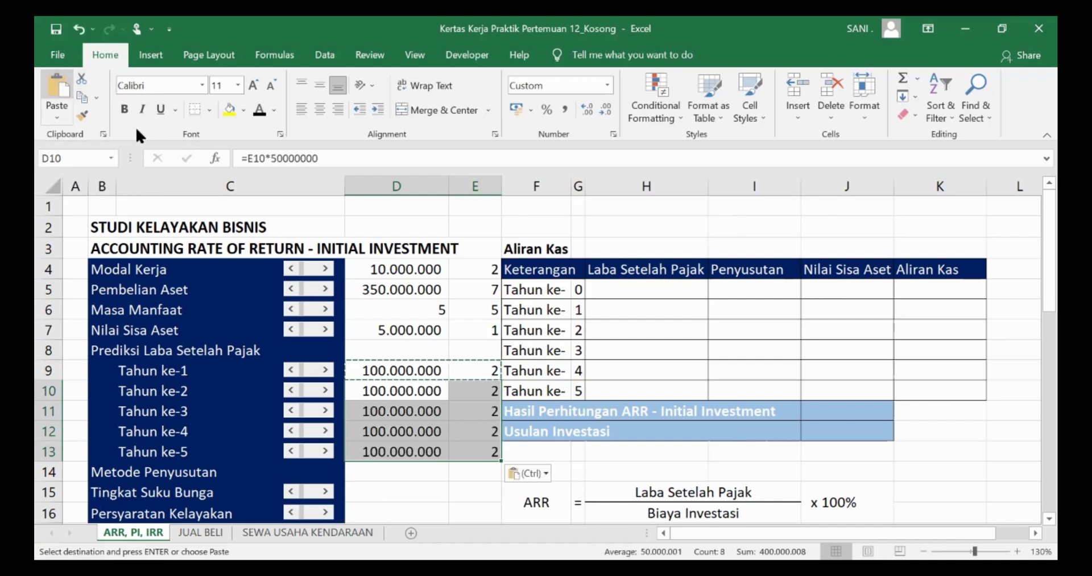
click(437, 412)
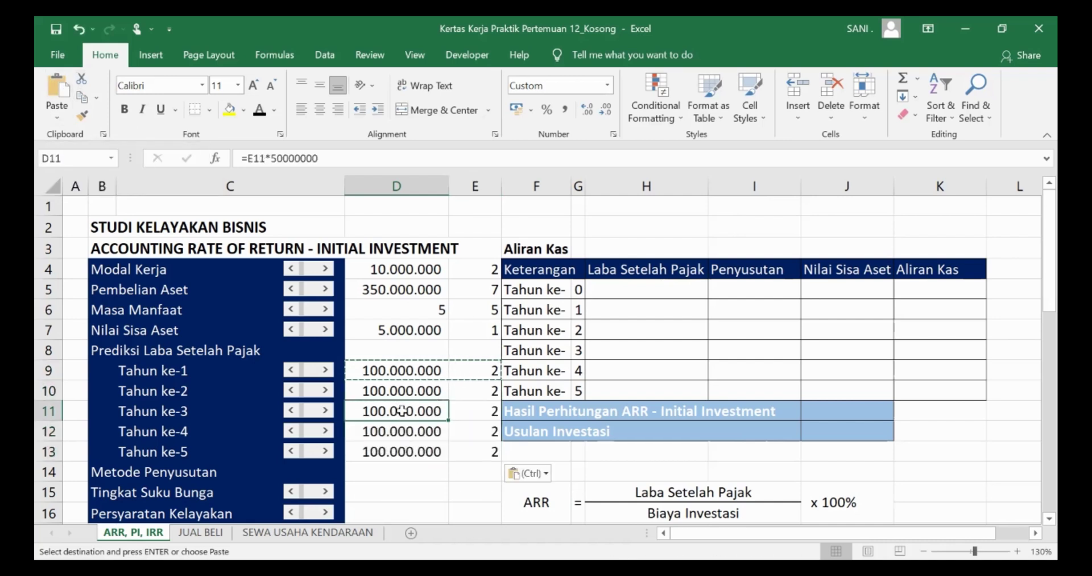
Step: Link the Tahun ke-2 scroll bar to cell E10 with a maximum value of 30000, and raise its prediction to 100.000.000
right_click(307, 389)
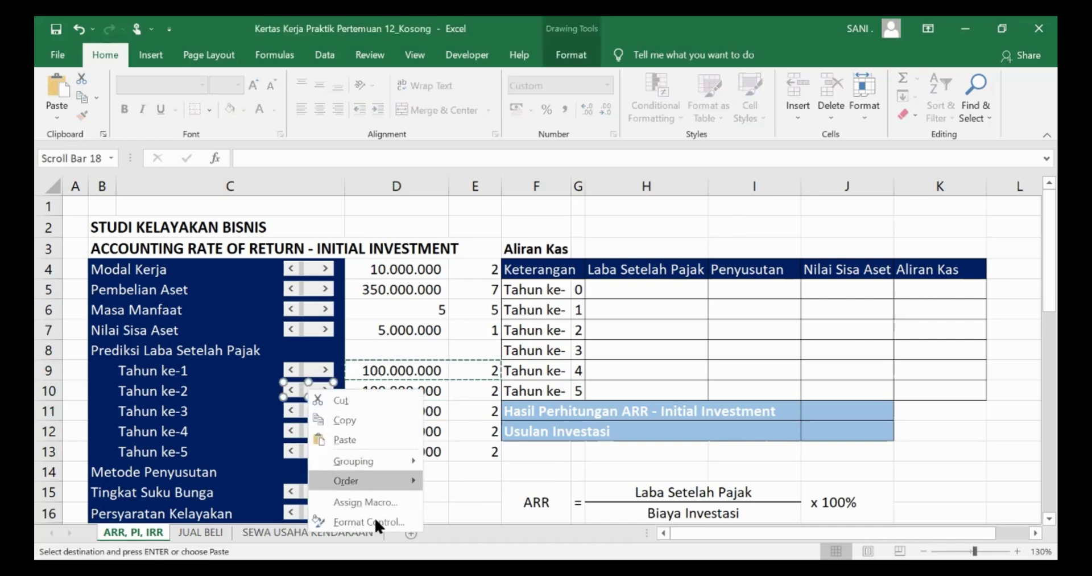
click(367, 521)
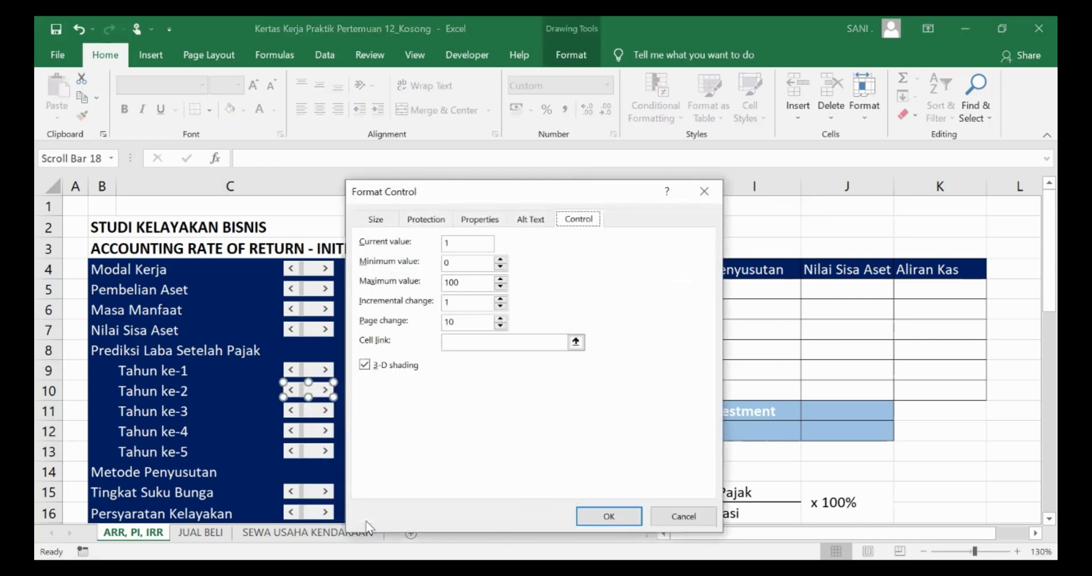
click(576, 342)
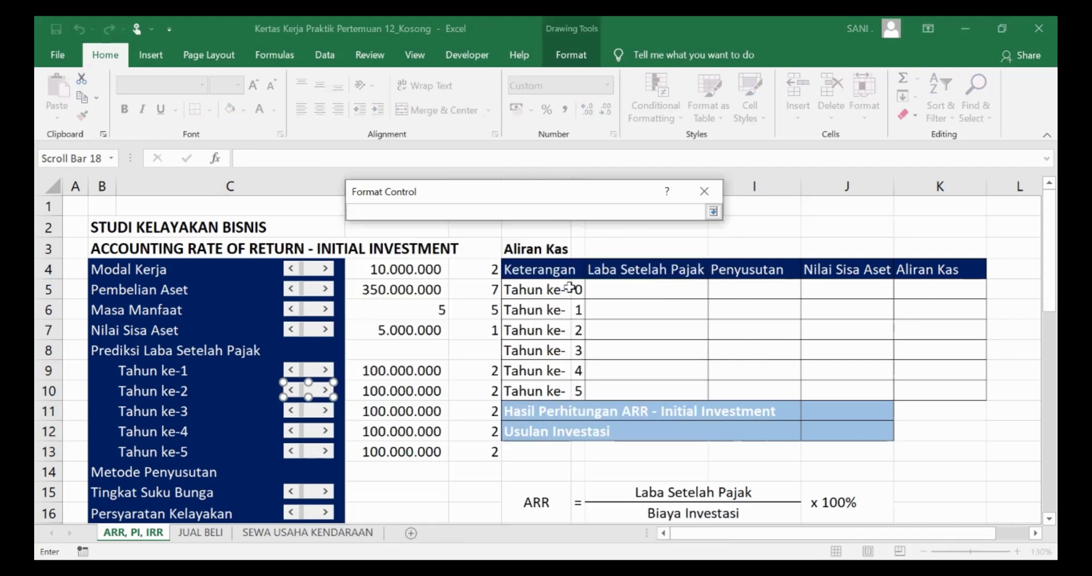
click(706, 194)
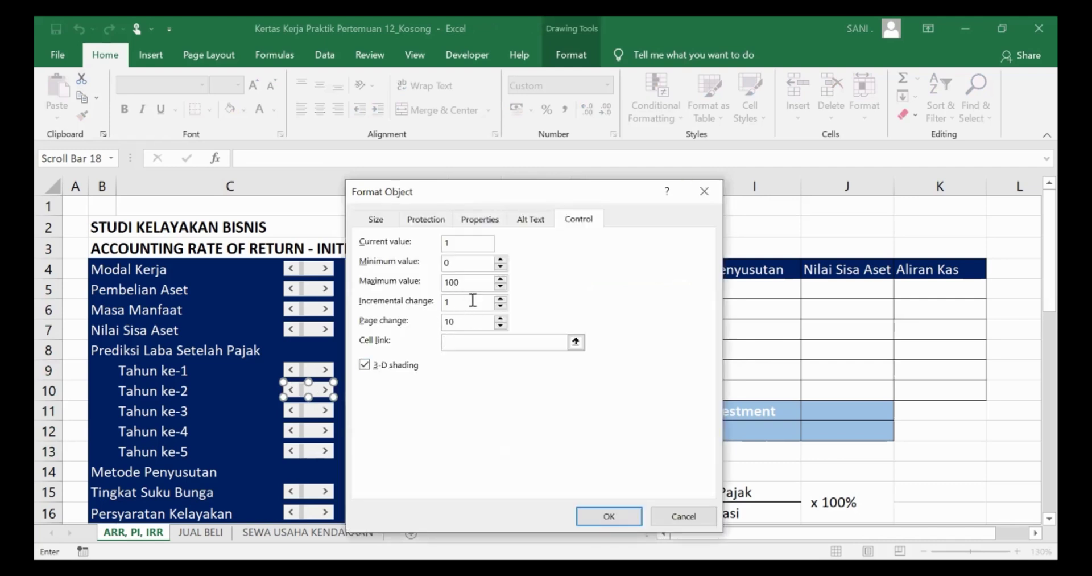
drag(466, 282, 431, 278)
text(30000)
click(577, 342)
click(482, 389)
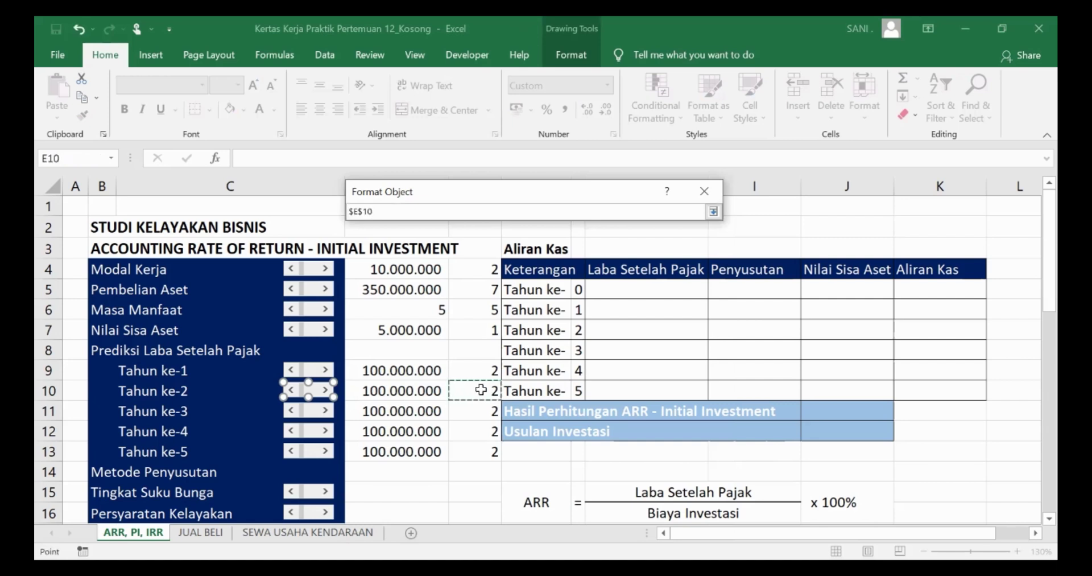
key(Return)
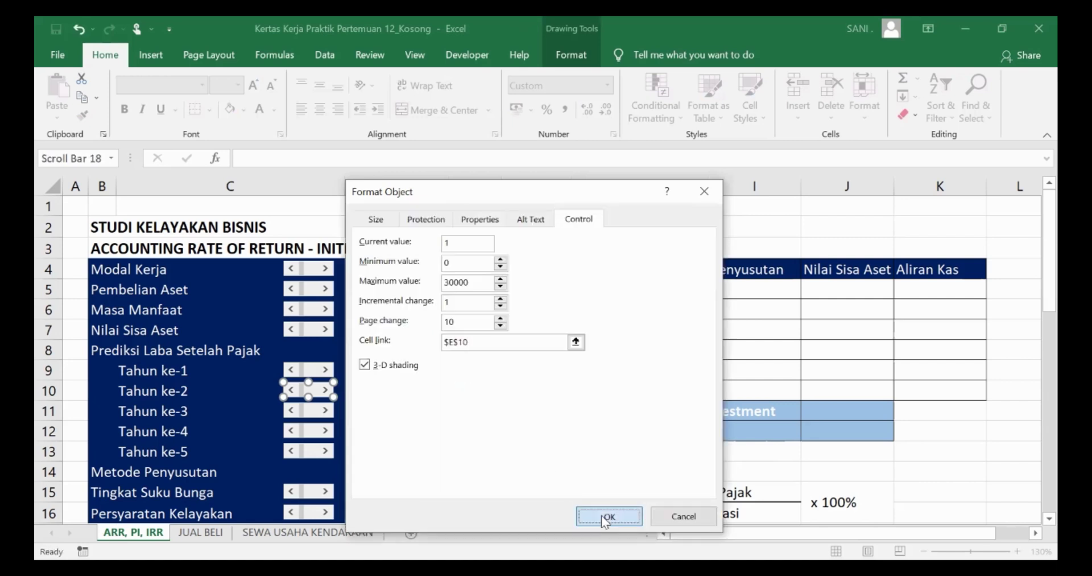
click(607, 516)
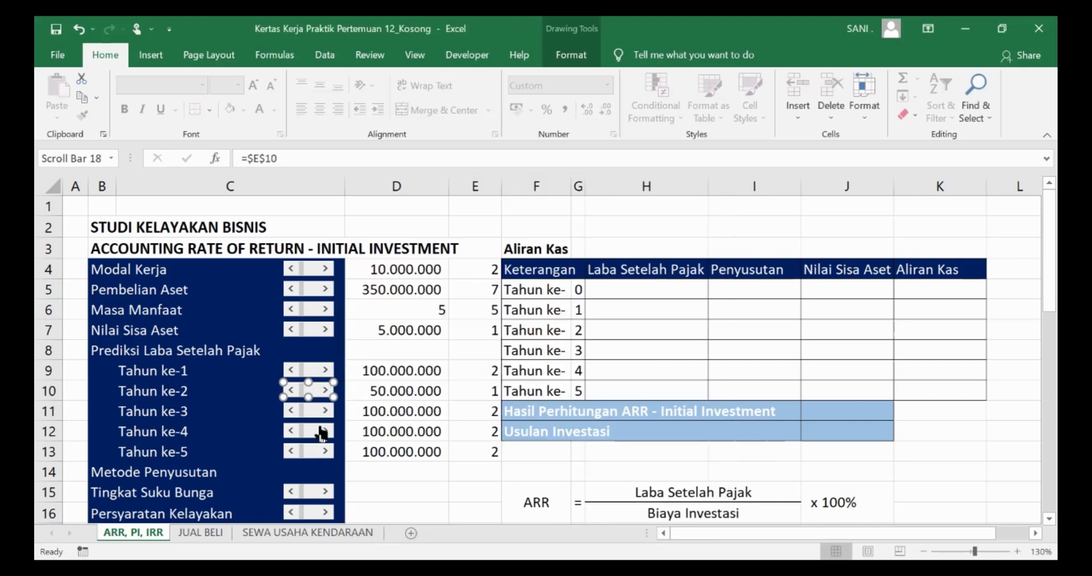
click(377, 452)
click(328, 394)
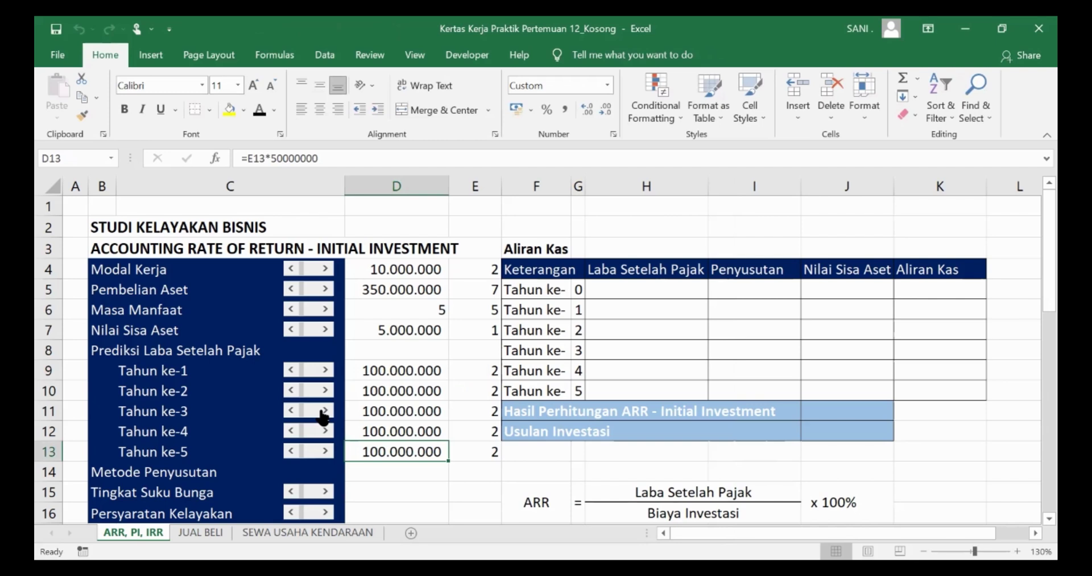
Step: Set the Tahun ke-3 scroll bar's maximum value to 30000 and link it to cell E11
right_click(319, 411)
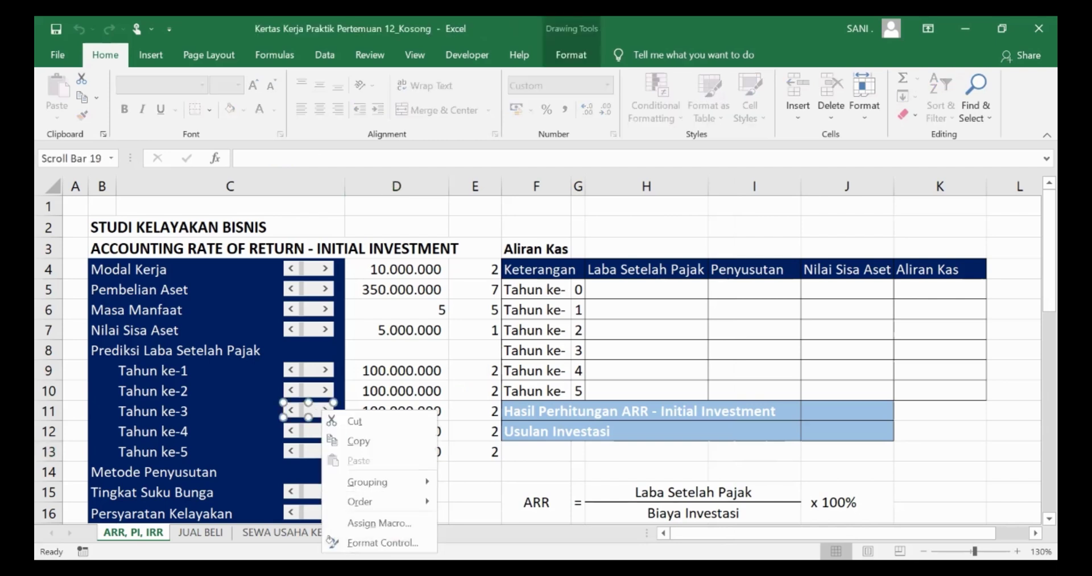
click(382, 543)
click(480, 283)
key(BackSpace)
key(BackSpace)
key(BackSpace)
text(3000)
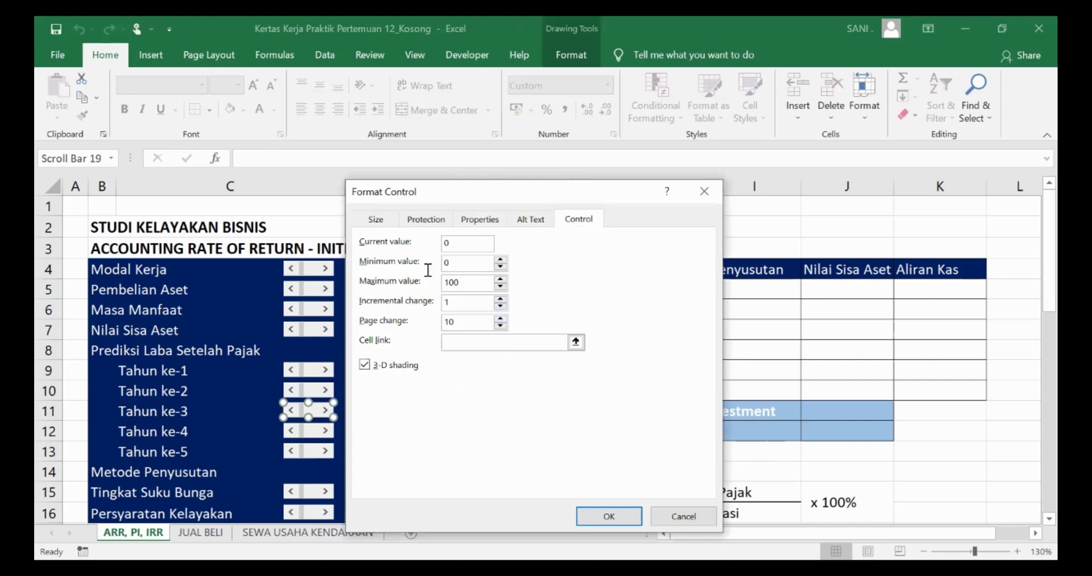
text(0)
click(530, 341)
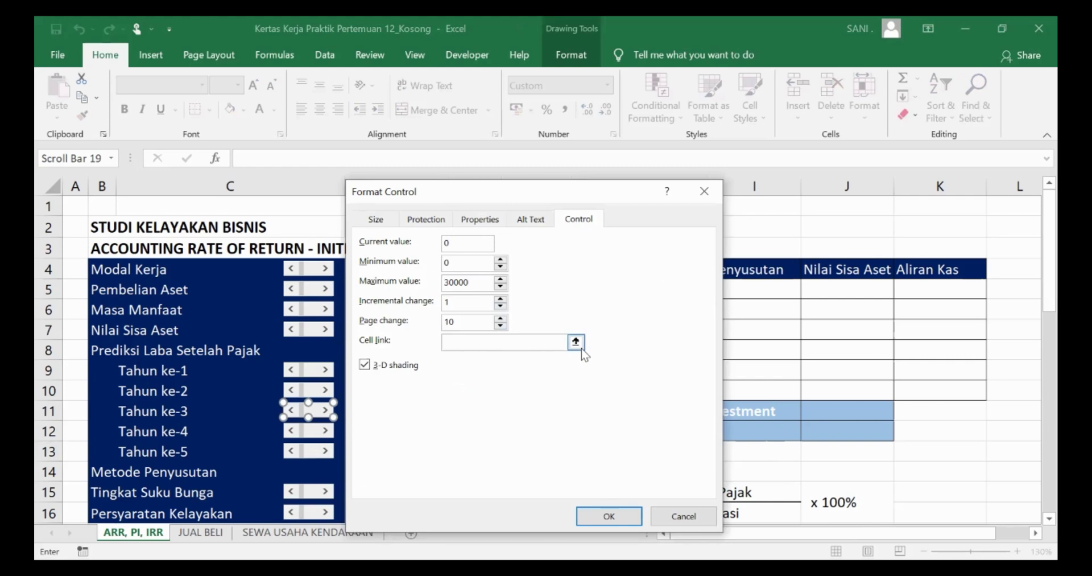
click(576, 342)
click(478, 408)
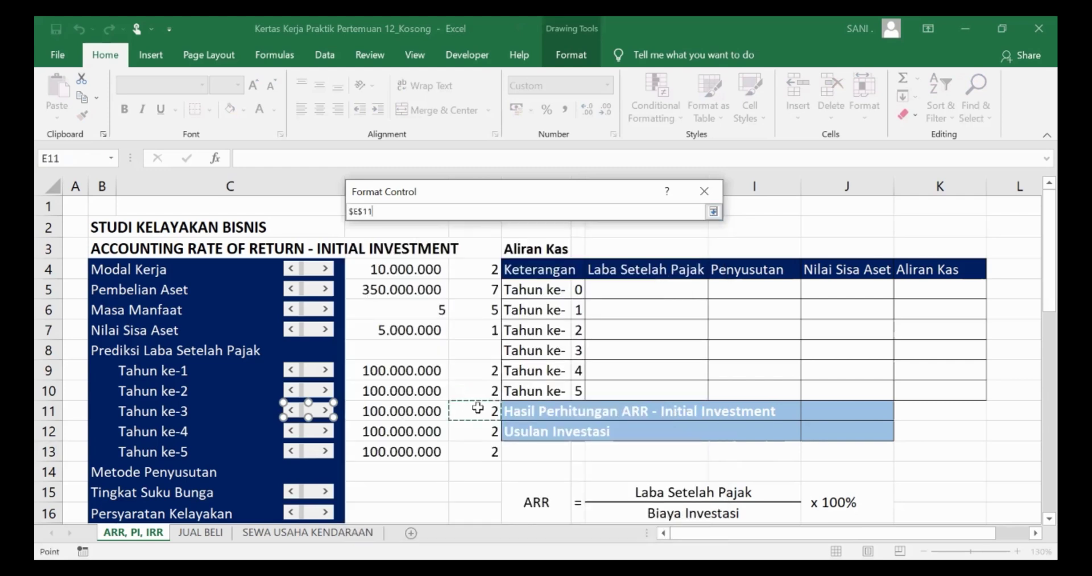
key(Return)
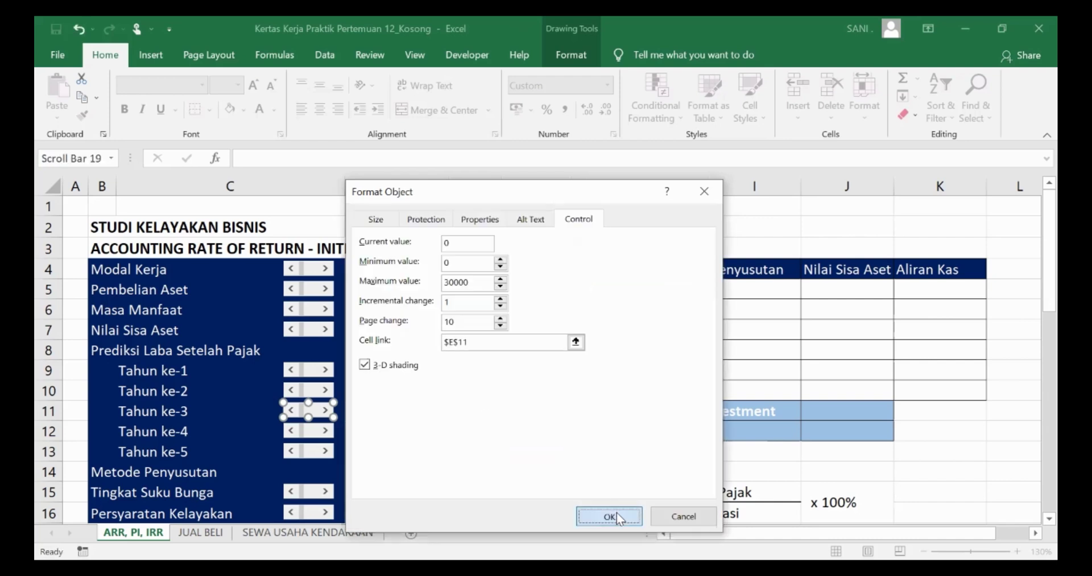
click(618, 515)
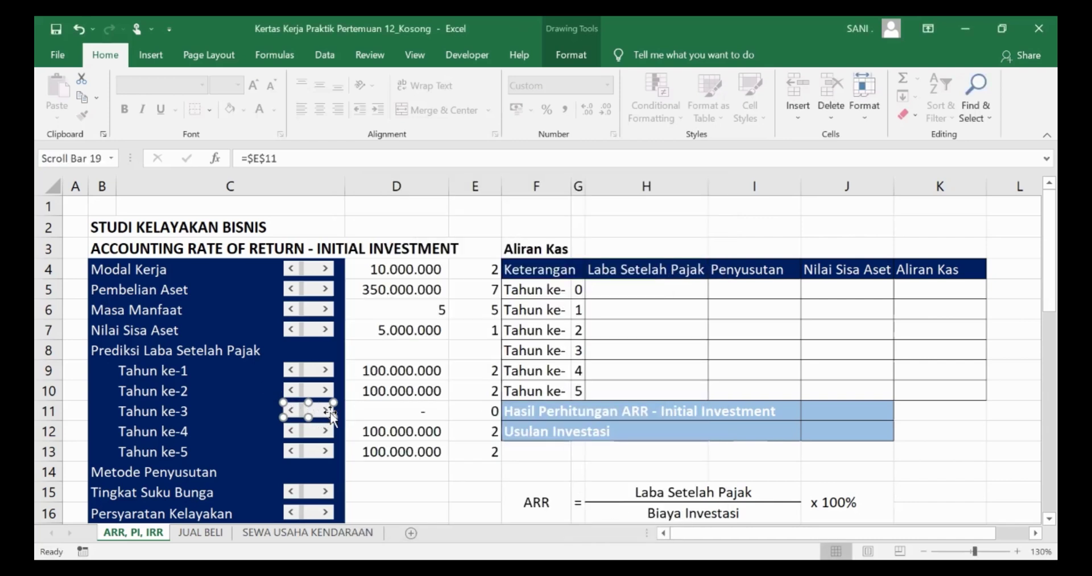
Step: Raise the Tahun ke-3 profit prediction to 100.000.000 with its scroll bar
click(371, 454)
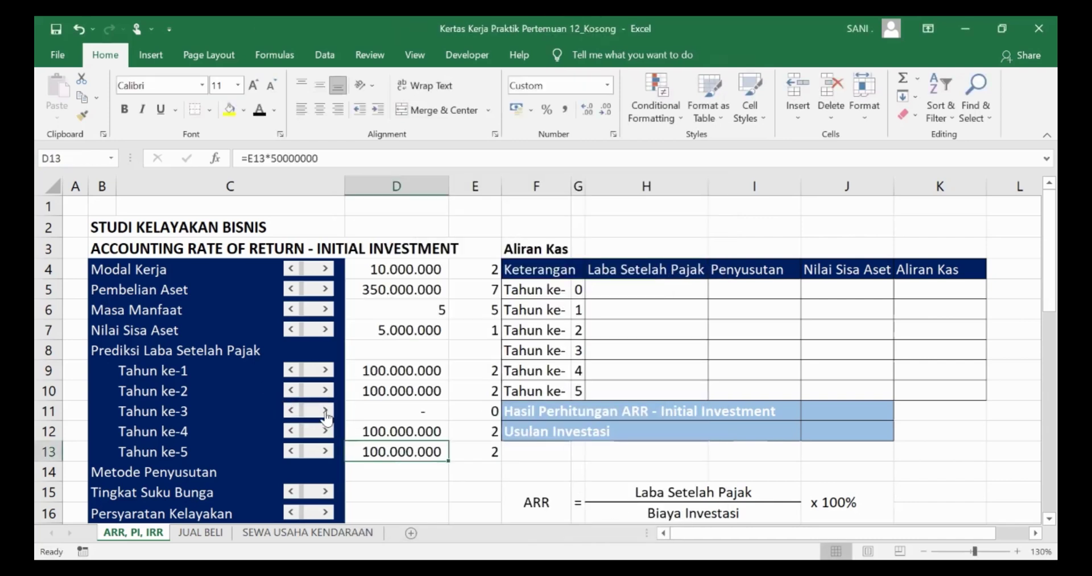
click(325, 411)
click(325, 410)
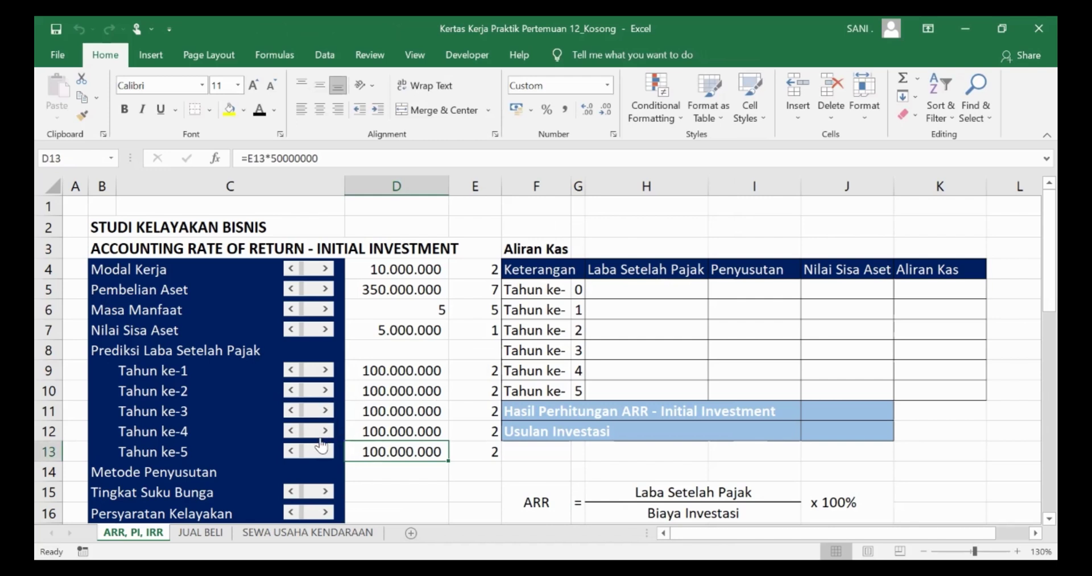
Step: Set the Tahun ke-4 scroll bar's current value to 2 and maximum value to 30000, and link it to cell E12
ctrl+click(322, 432)
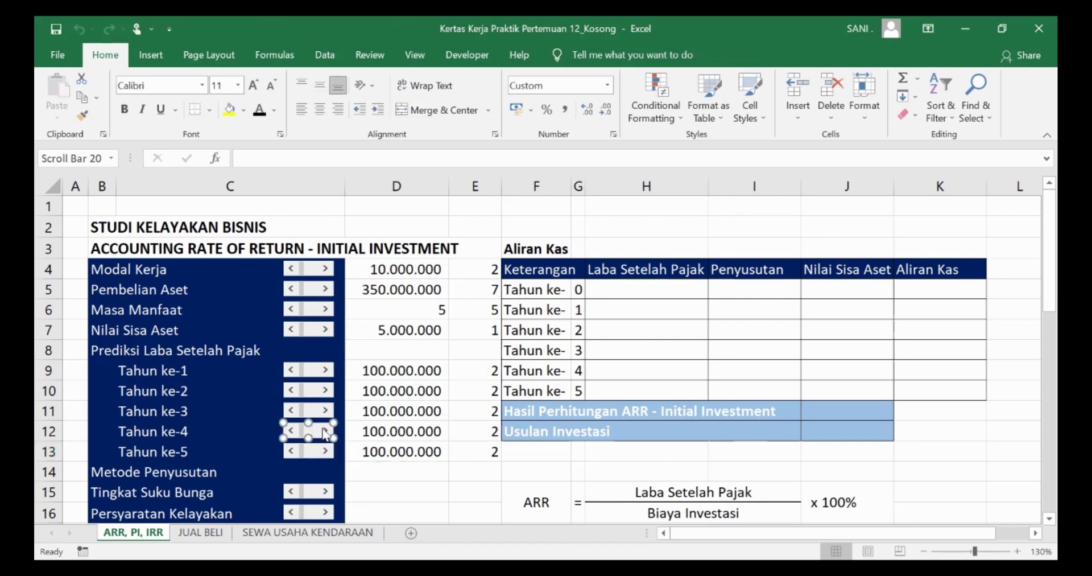
right_click(325, 434)
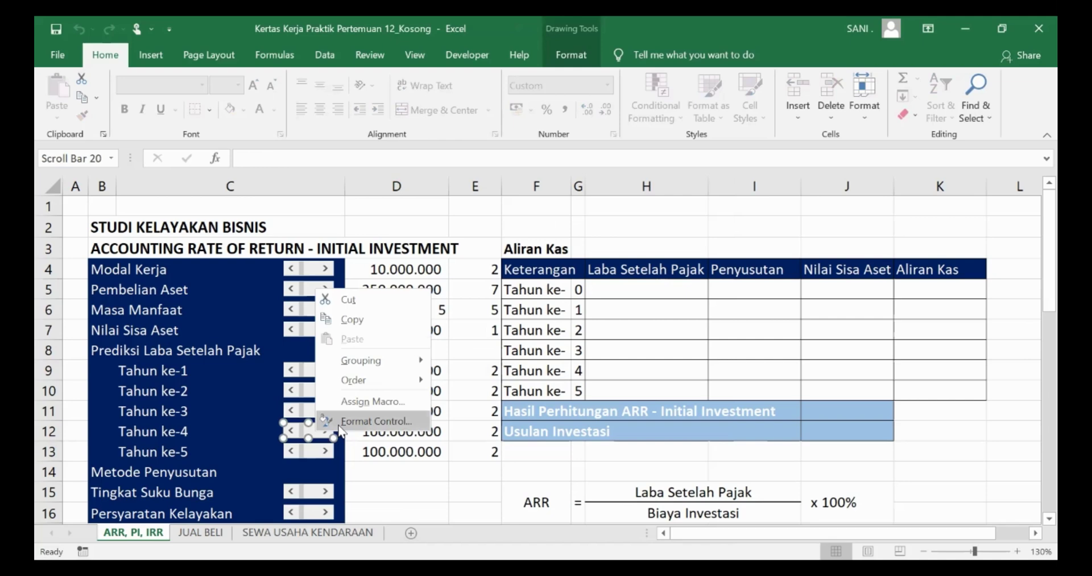
click(340, 426)
drag(471, 283, 409, 280)
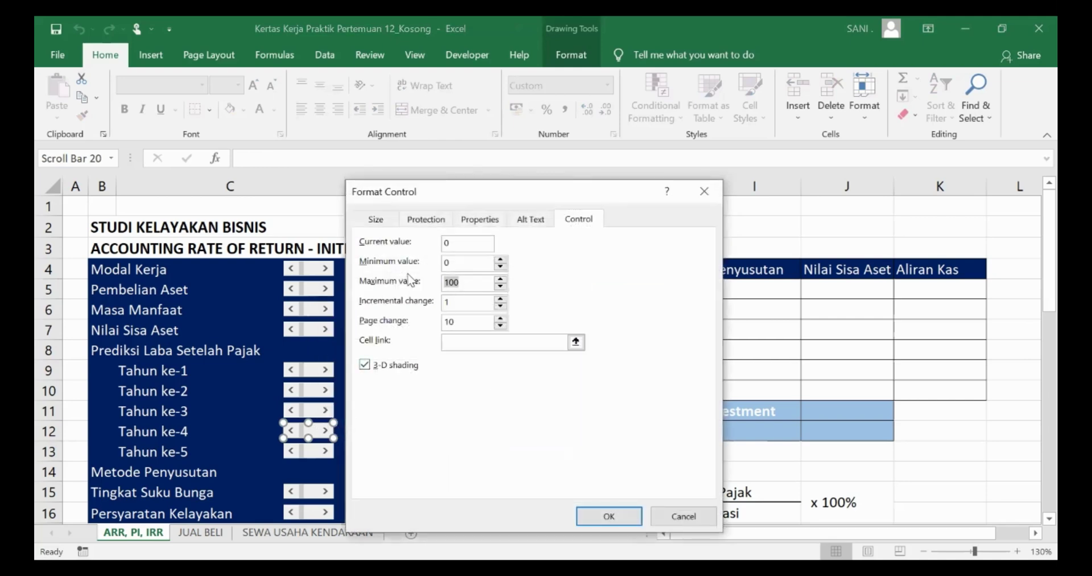
text(30000)
drag(470, 247, 428, 250)
text(2)
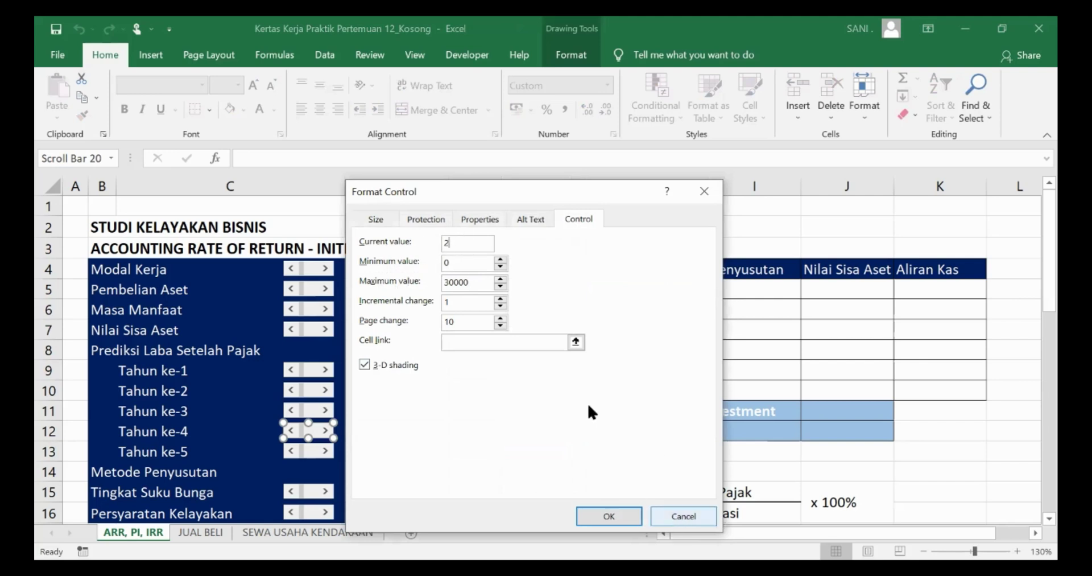
click(558, 344)
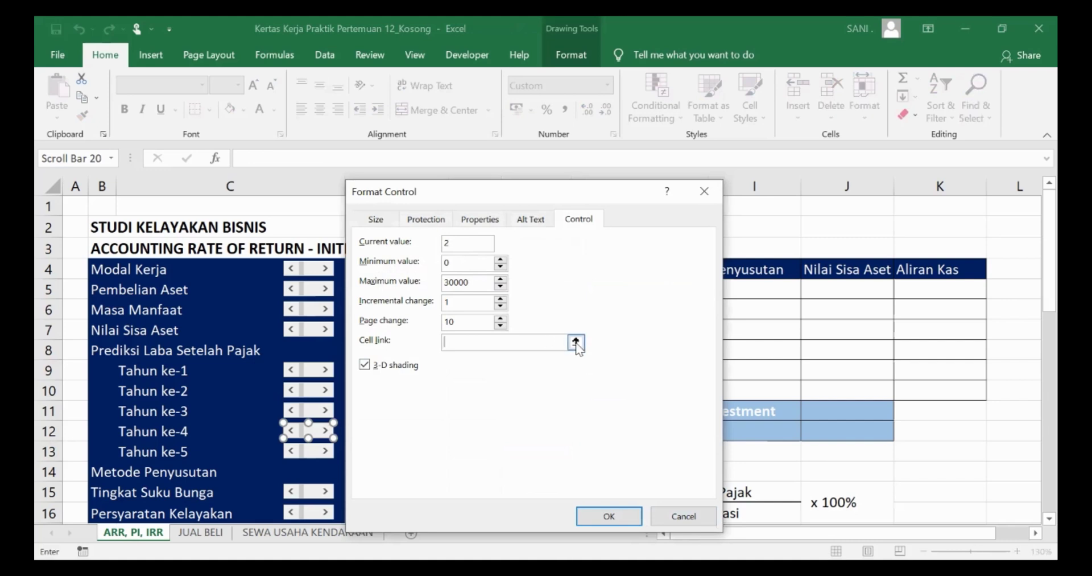
click(475, 426)
click(480, 431)
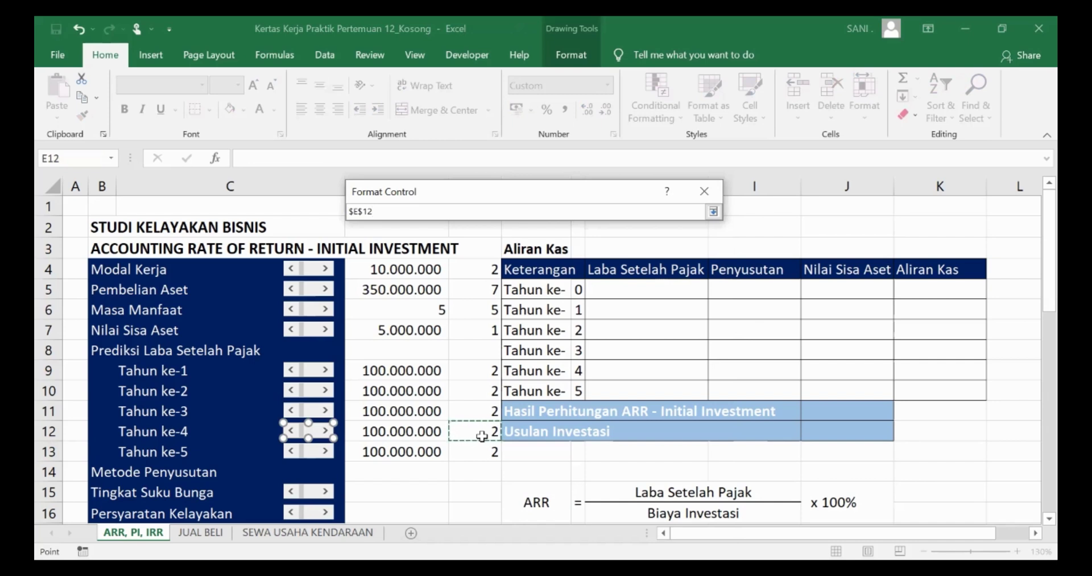
key(Return)
click(598, 513)
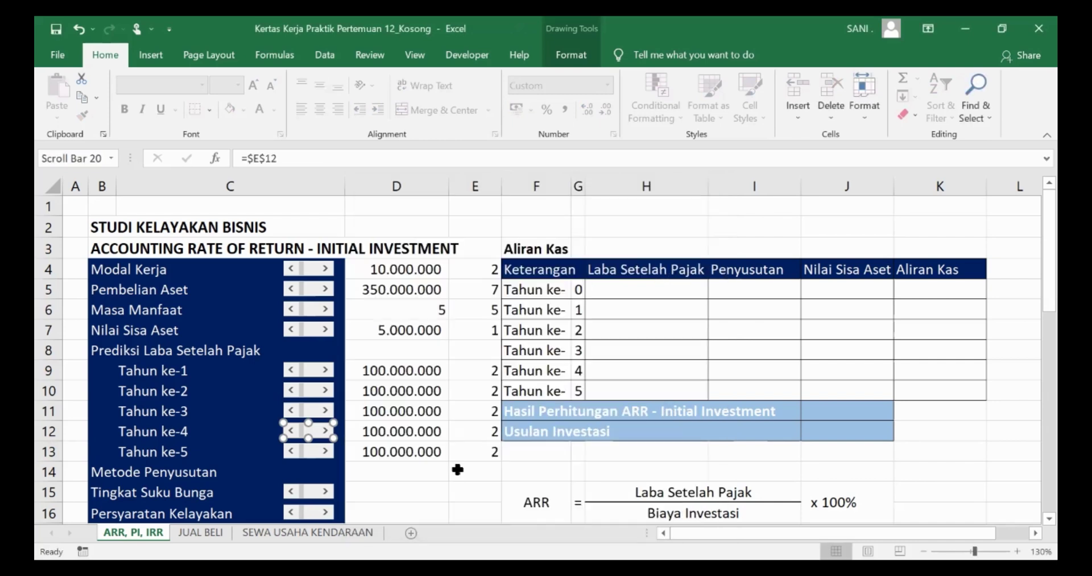
Step: Set the Tahun ke-5 scroll bar's maximum value to 30000 and link it to cell E13
ctrl+click(319, 455)
right_click(320, 456)
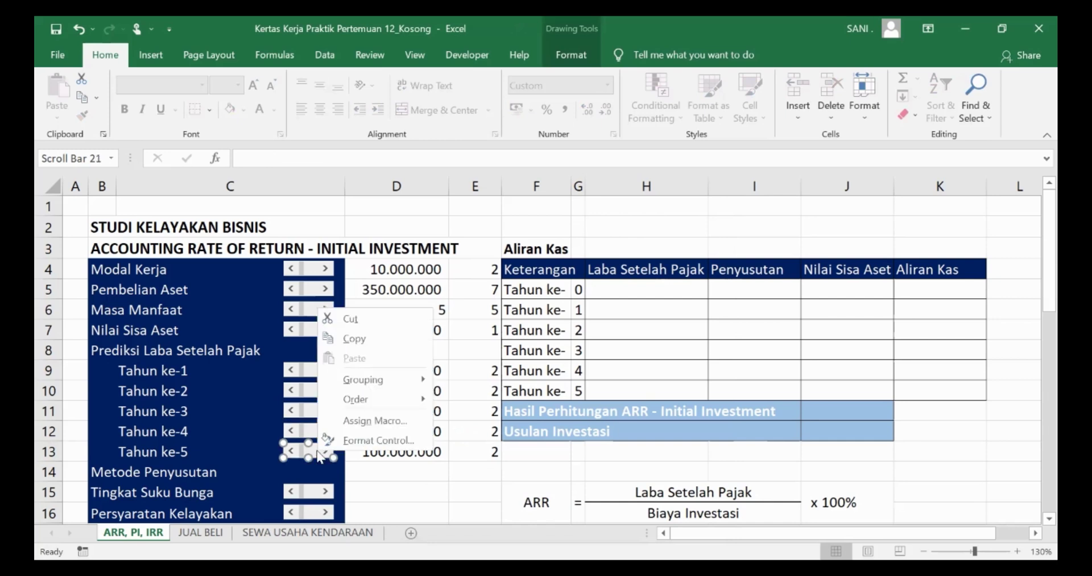
click(359, 440)
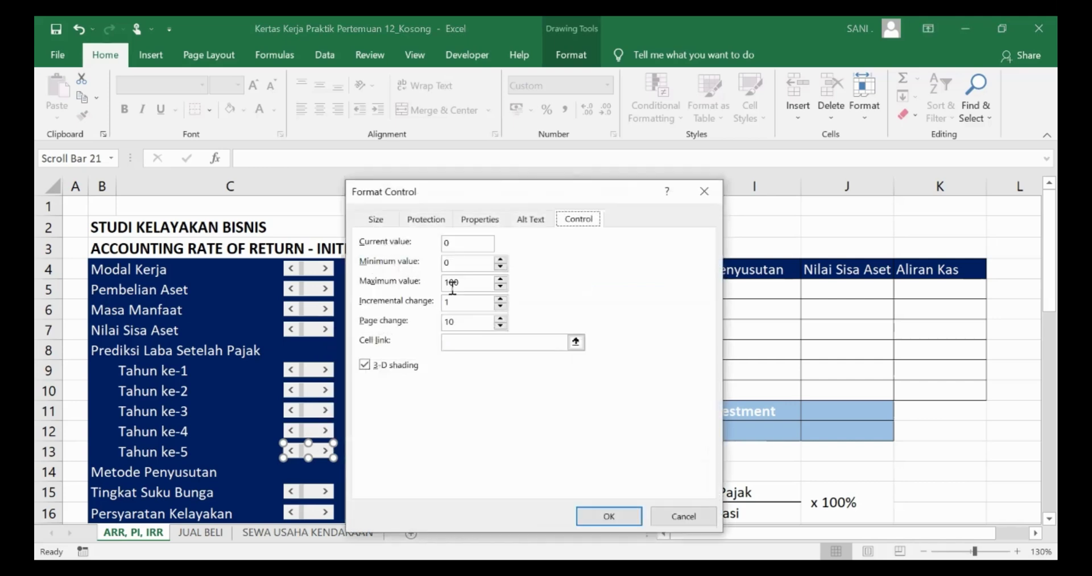
double_click(450, 282)
text(30000)
click(563, 342)
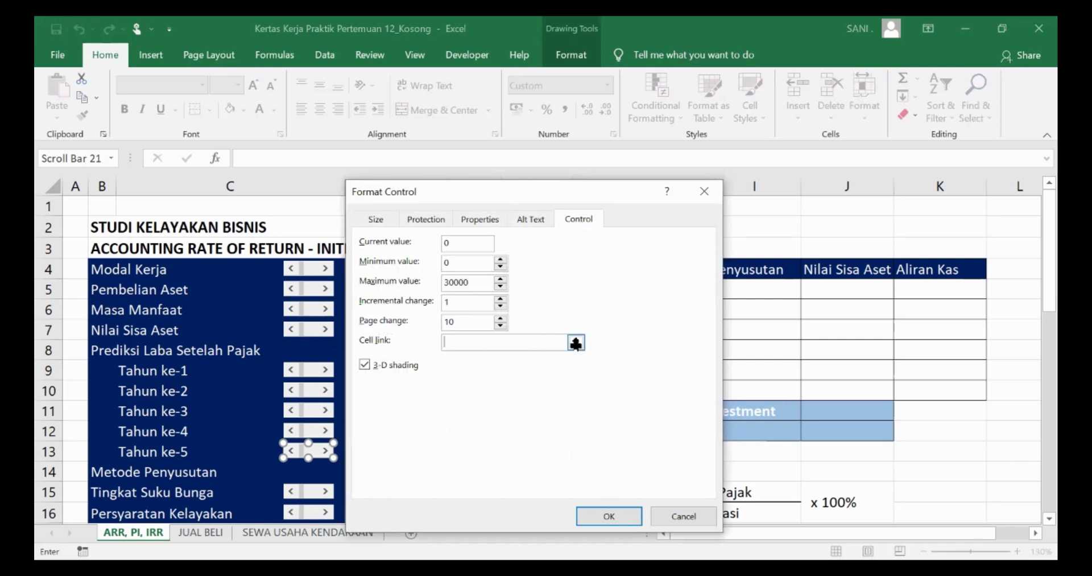
click(576, 342)
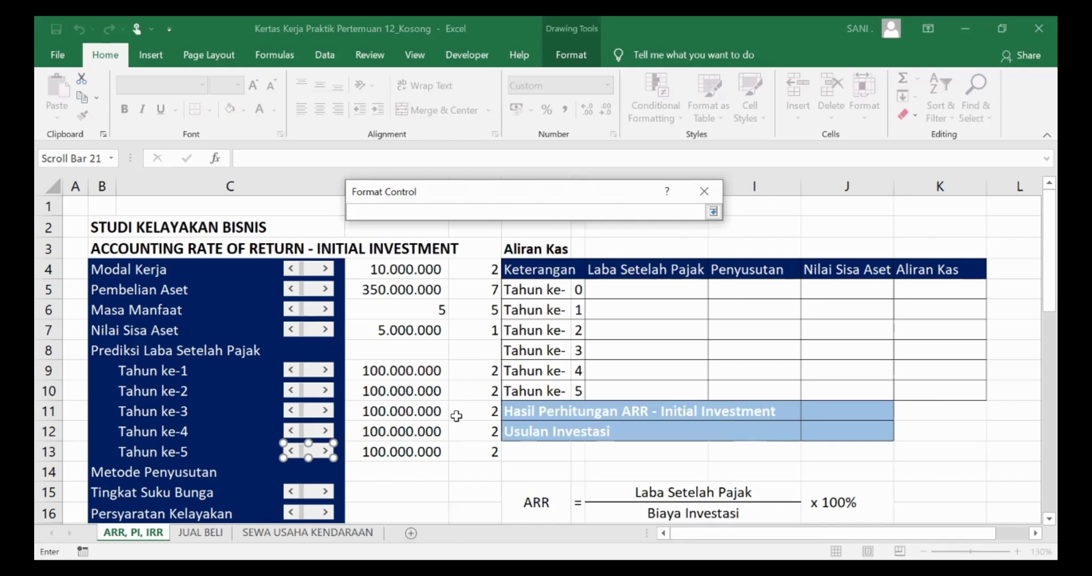
click(478, 452)
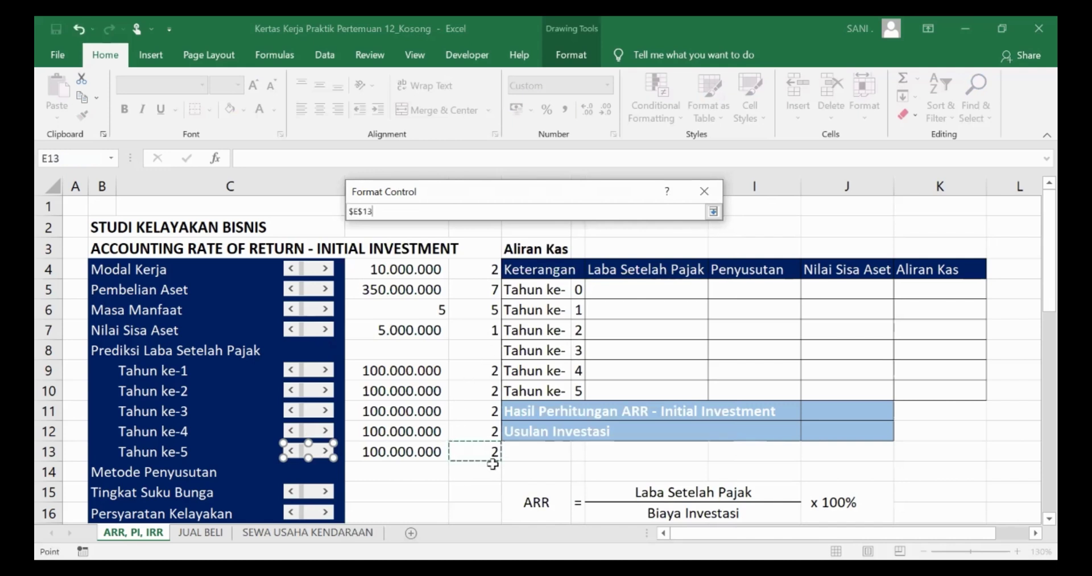
key(Return)
click(608, 515)
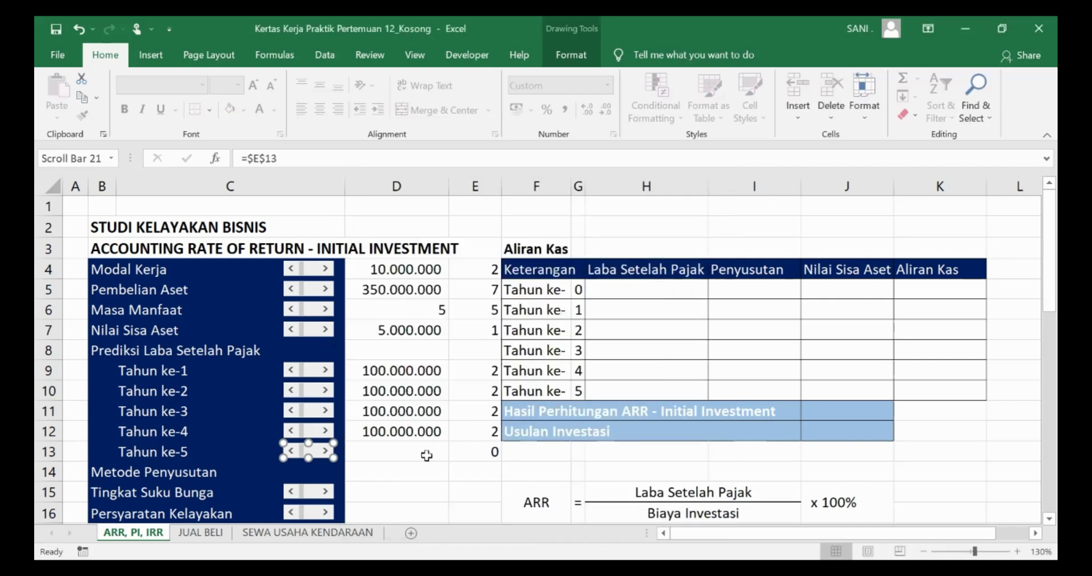
Step: Raise the Tahun ke-5 profit prediction to 100.000.000 with its scroll bar
click(367, 470)
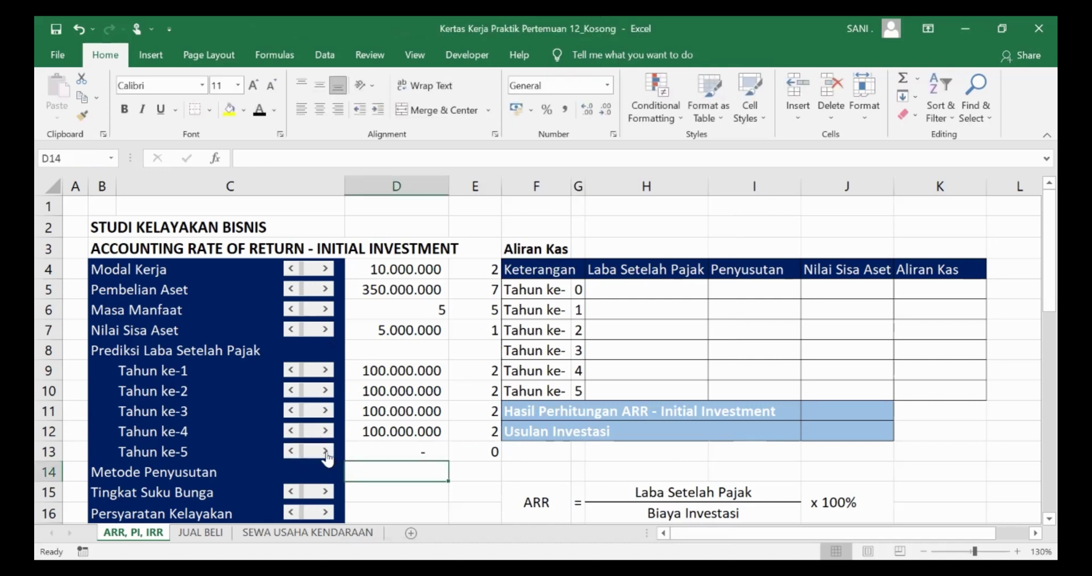
click(326, 451)
click(326, 451)
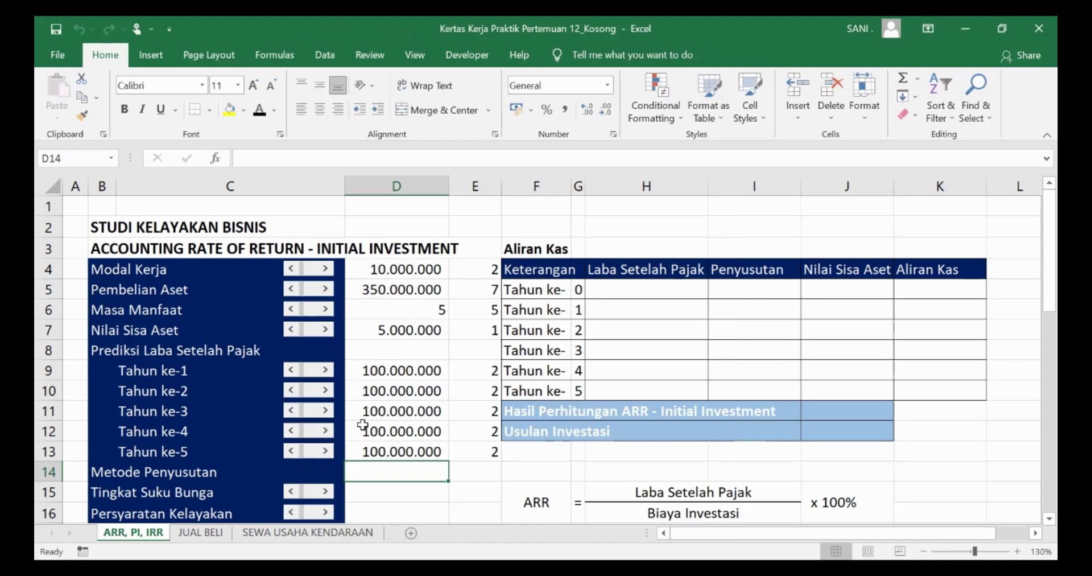
Step: Enter Angka Tahun as the Metode Penyusutan in cell D14 and check the reference picture of the finished worksheet
scroll(363, 426, down, 2)
scroll(324, 409, up, 2)
text(Anga)
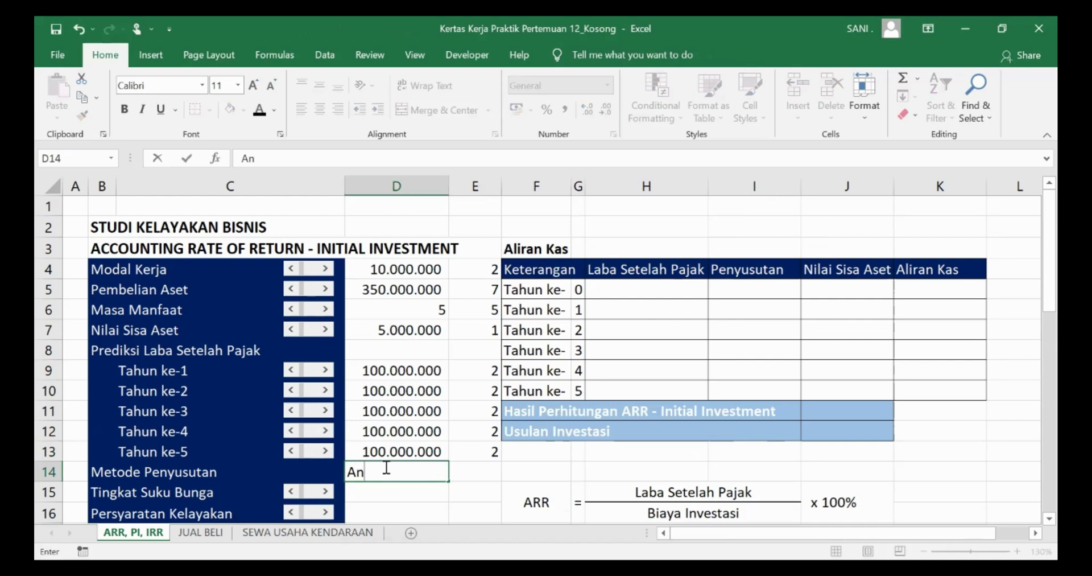
key(BackSpace)
text(ka Tahun)
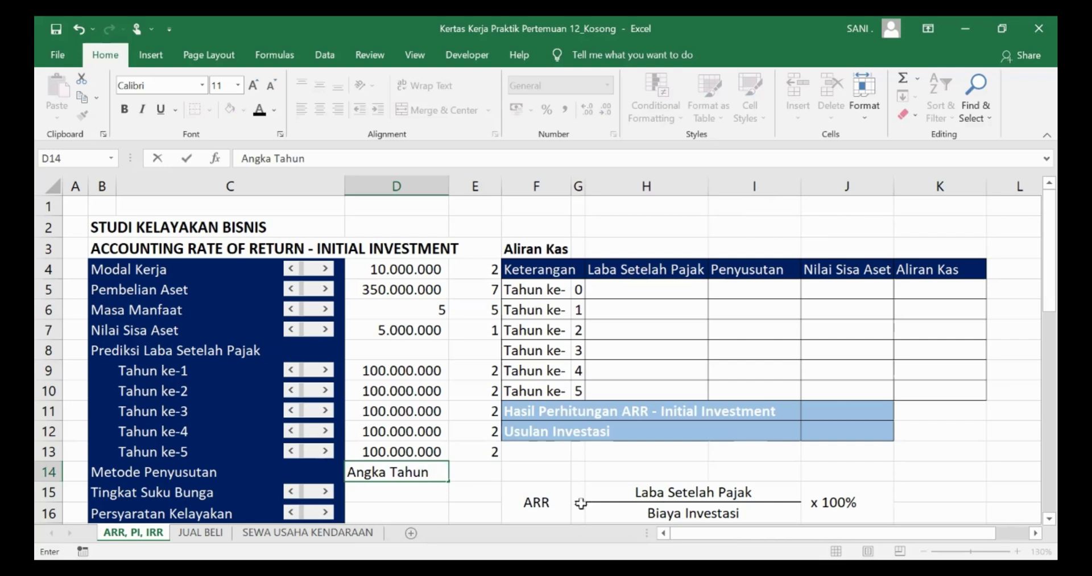
click(359, 489)
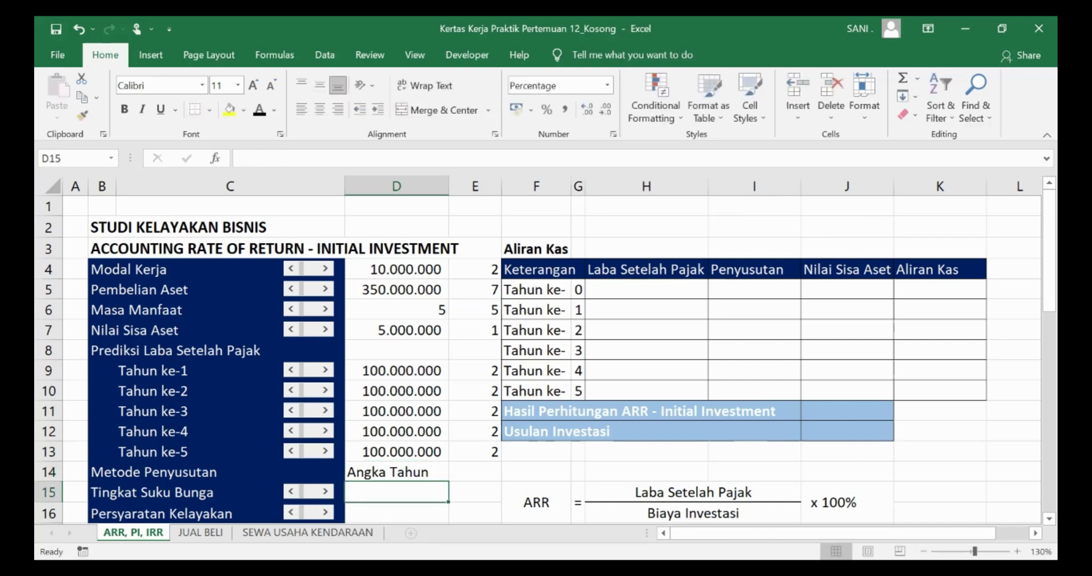
scroll(551, 353, right, 5)
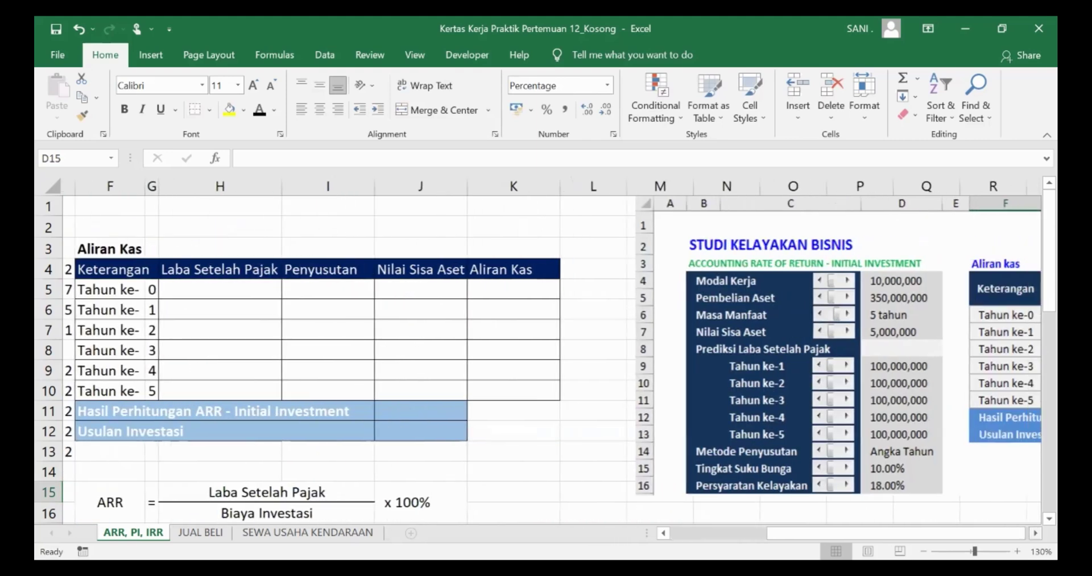
Step: Set the Tingkat Suku Bunga scroll bar's maximum value to 30000 and link it to cell E15
scroll(552, 353, right, 1)
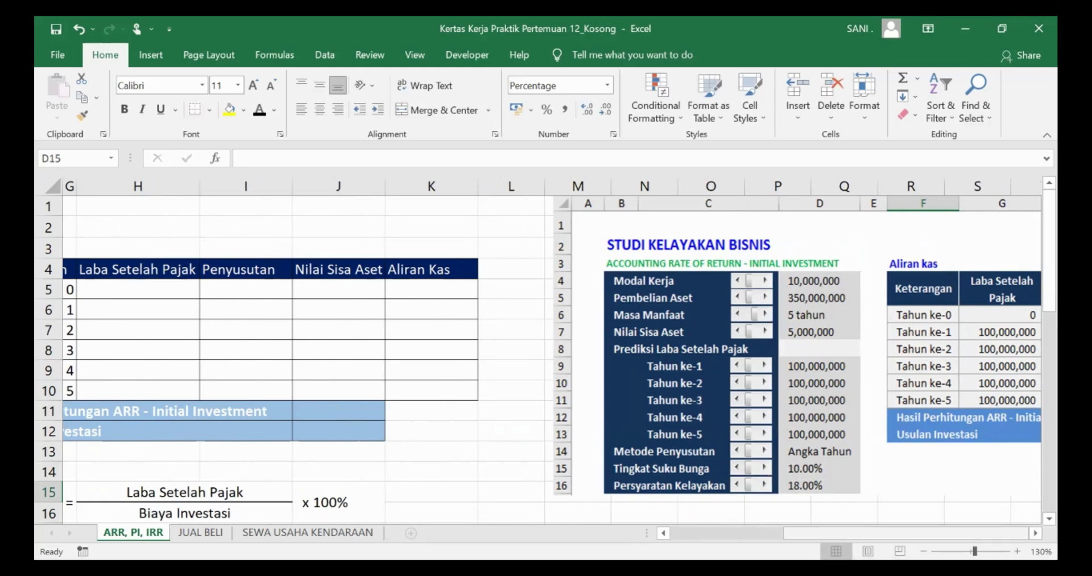
scroll(546, 358, left, 3)
scroll(330, 427, down, 2)
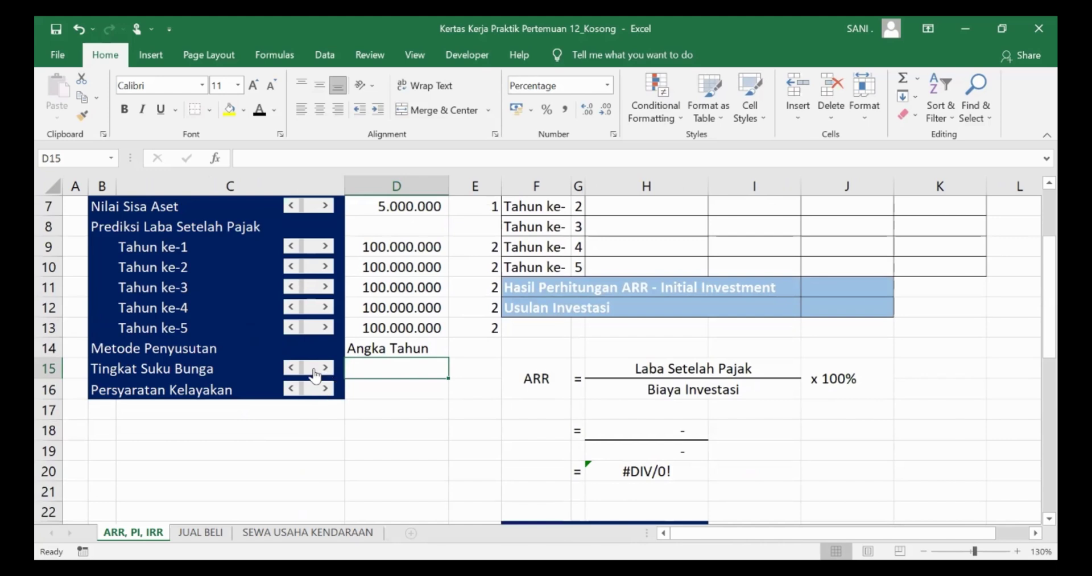
right_click(316, 374)
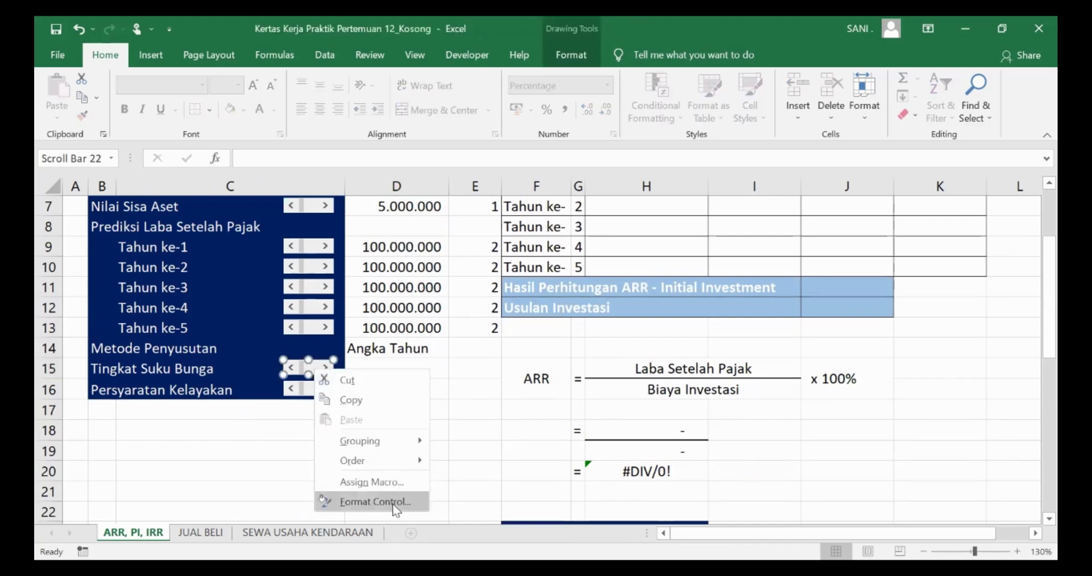
click(375, 501)
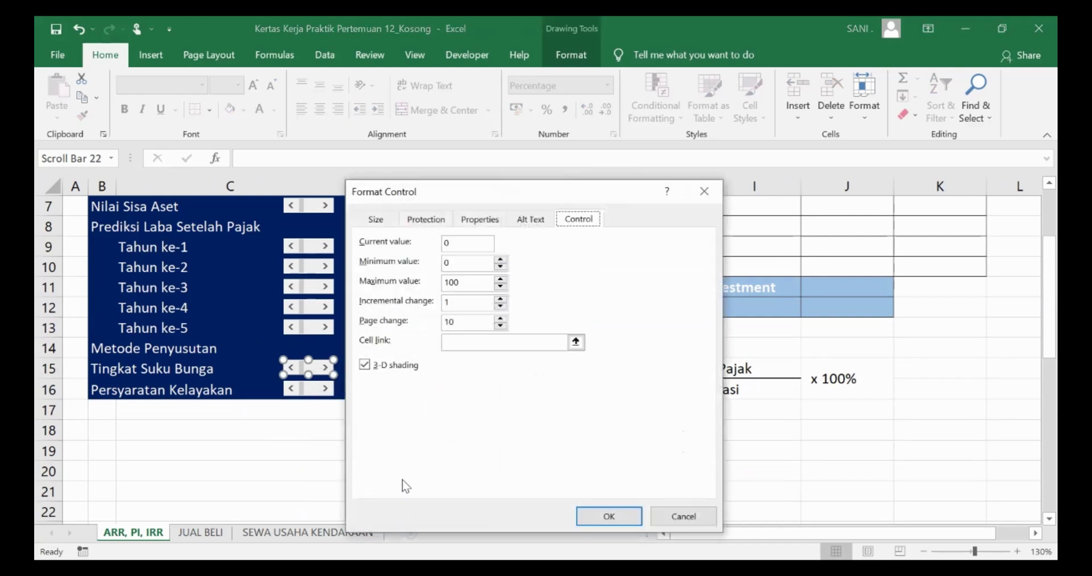
drag(477, 282, 400, 278)
text(30000)
click(492, 342)
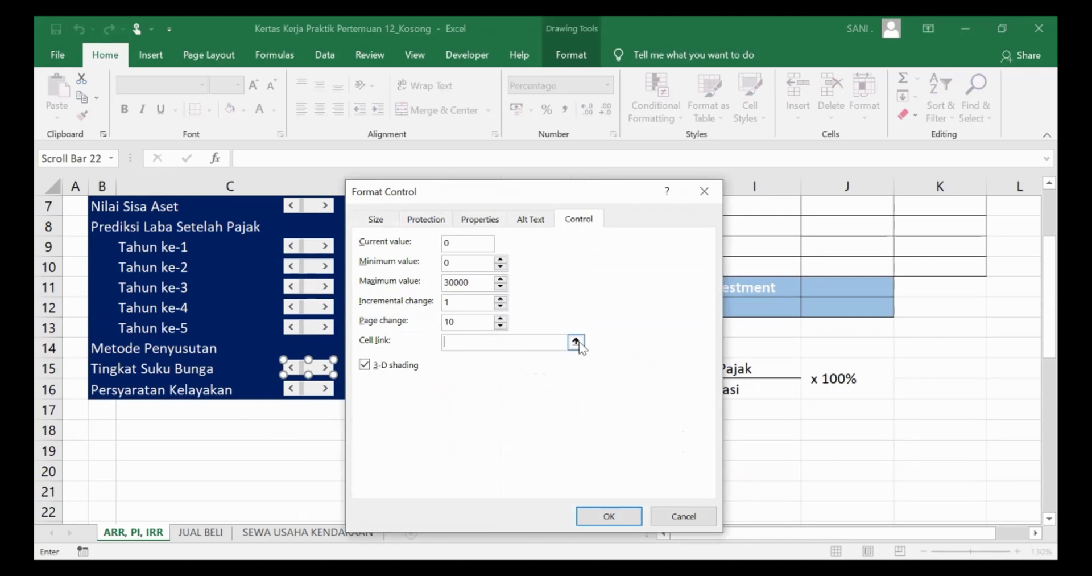
click(576, 342)
click(483, 366)
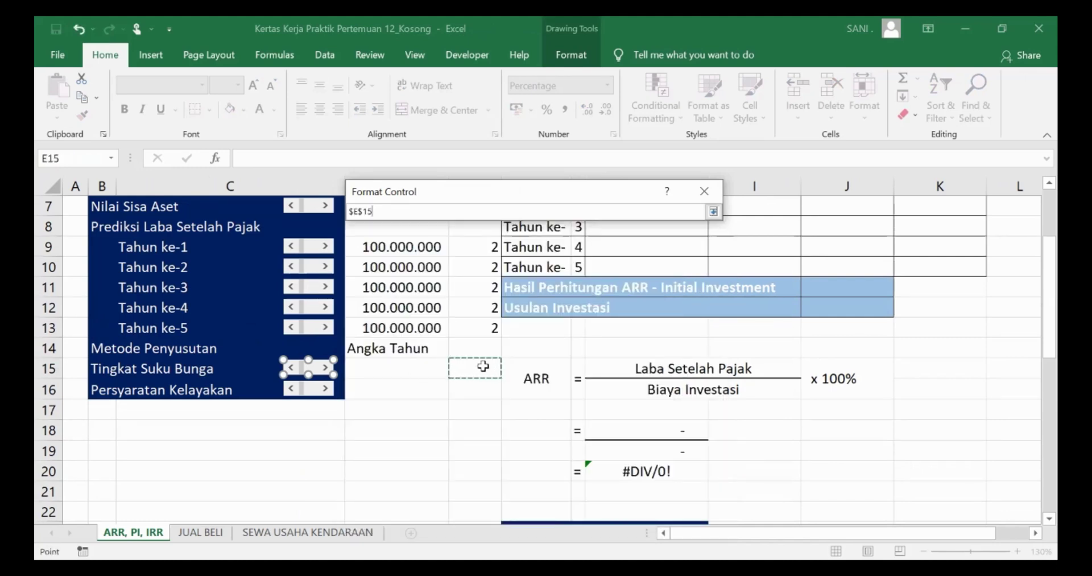
key(Return)
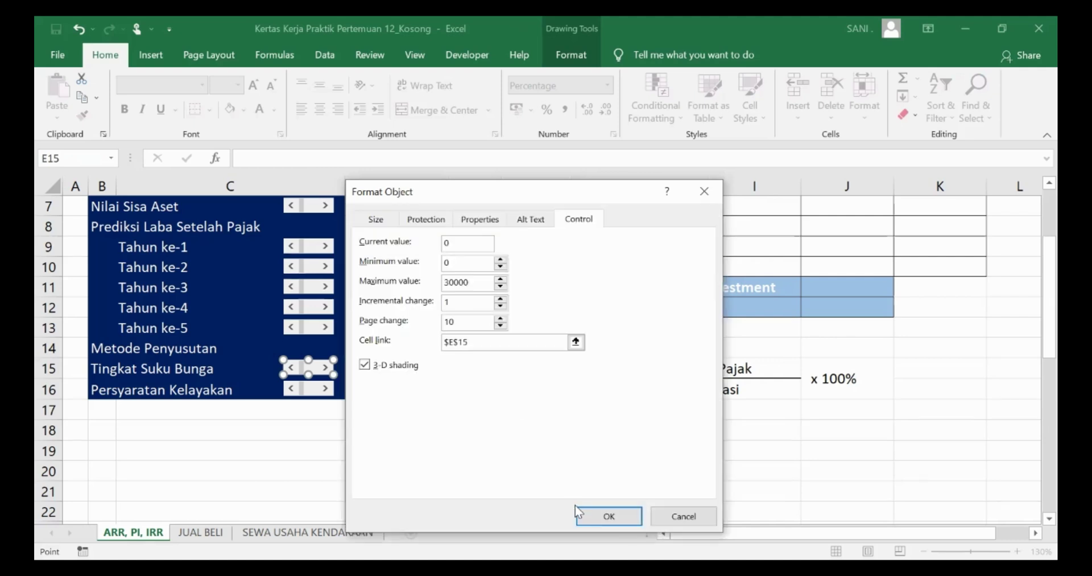
click(614, 518)
Step: Enter the formula =E15/100 in cell D15 for the Tingkat Suku Bunga
click(373, 368)
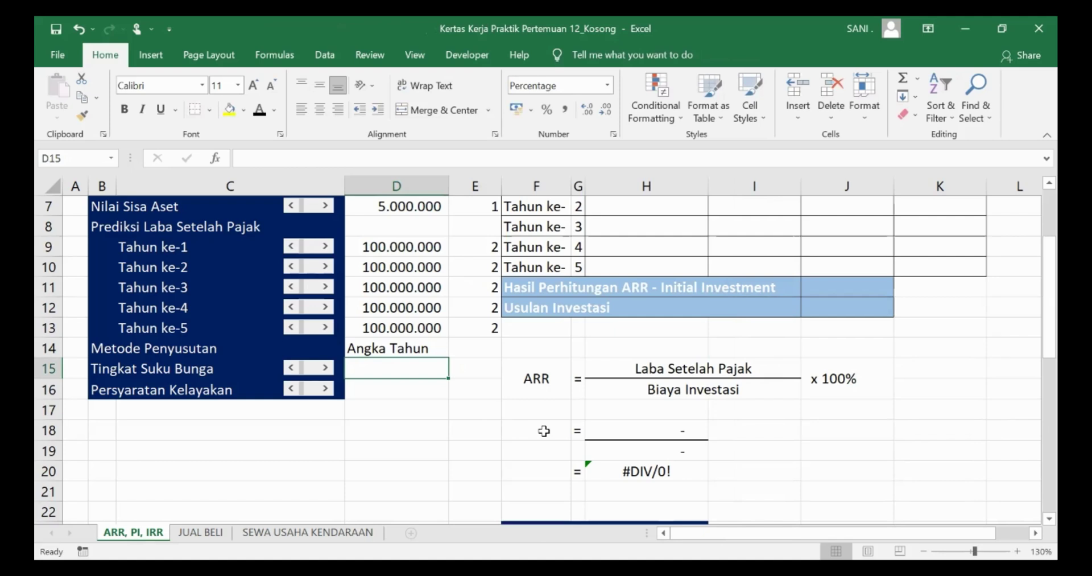
text(=)
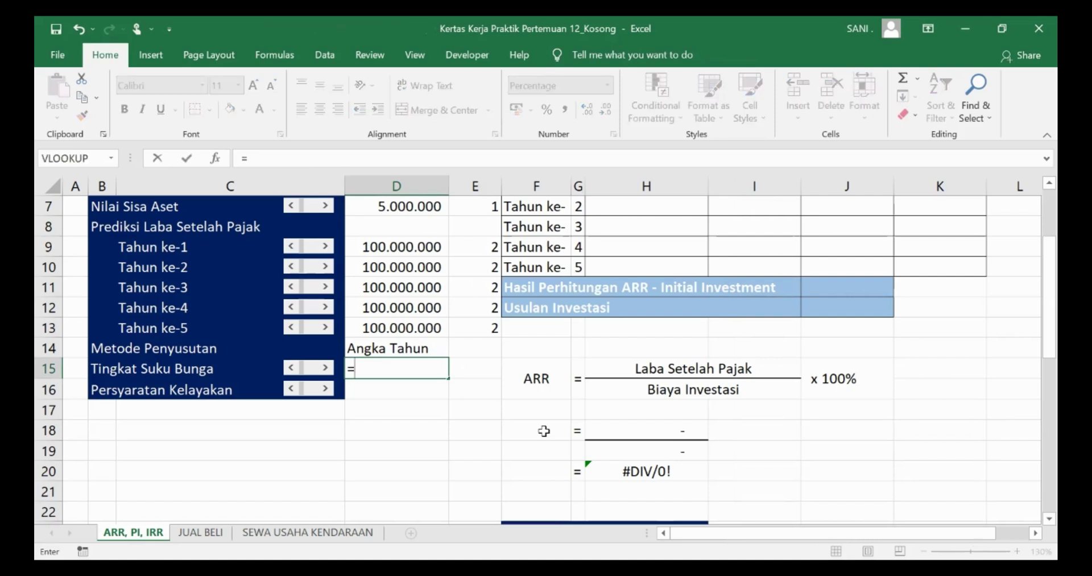
click(477, 364)
text(/100)
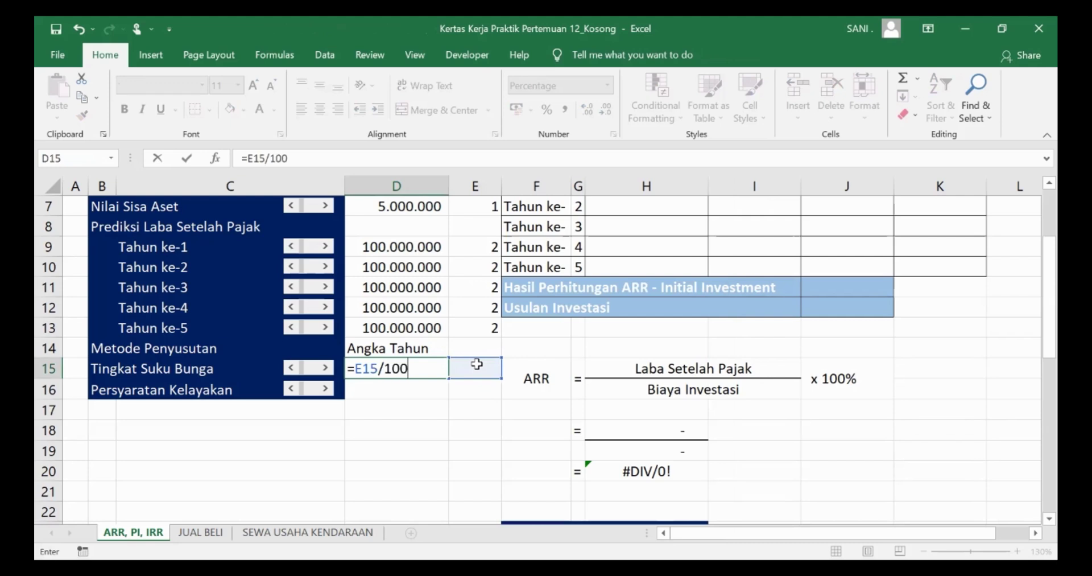
key(Return)
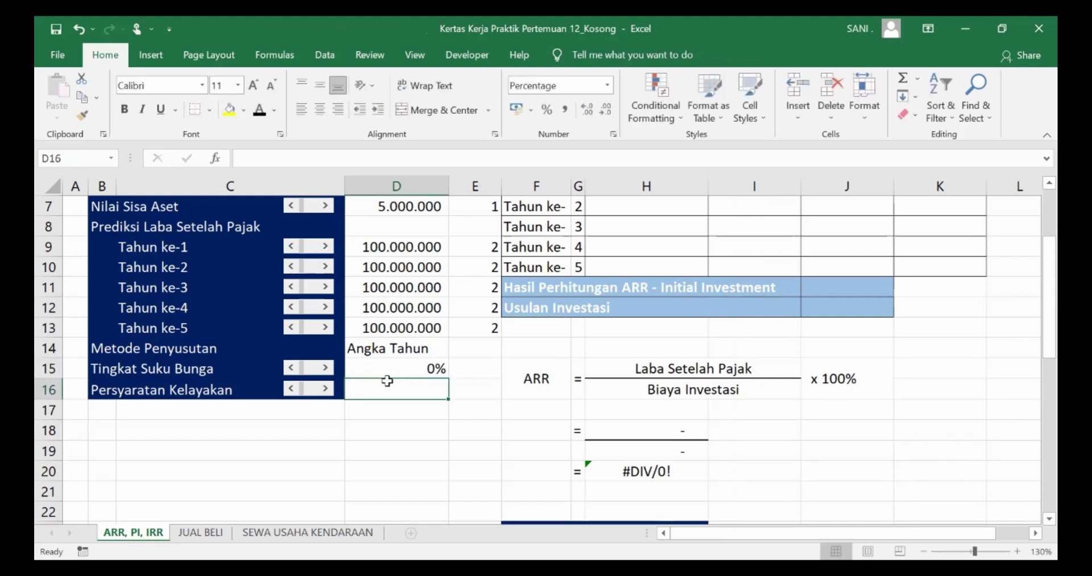
Step: Raise the Tingkat Suku Bunga to 10% with its scroll bar
click(325, 368)
click(326, 368)
click(326, 368)
click(326, 368)
click(326, 368)
click(325, 368)
click(325, 369)
click(326, 368)
click(325, 369)
click(325, 369)
Step: Set the Persyaratan Kelayakan scroll bar's maximum value to 30000 and link it to cell E16
right_click(315, 400)
click(326, 389)
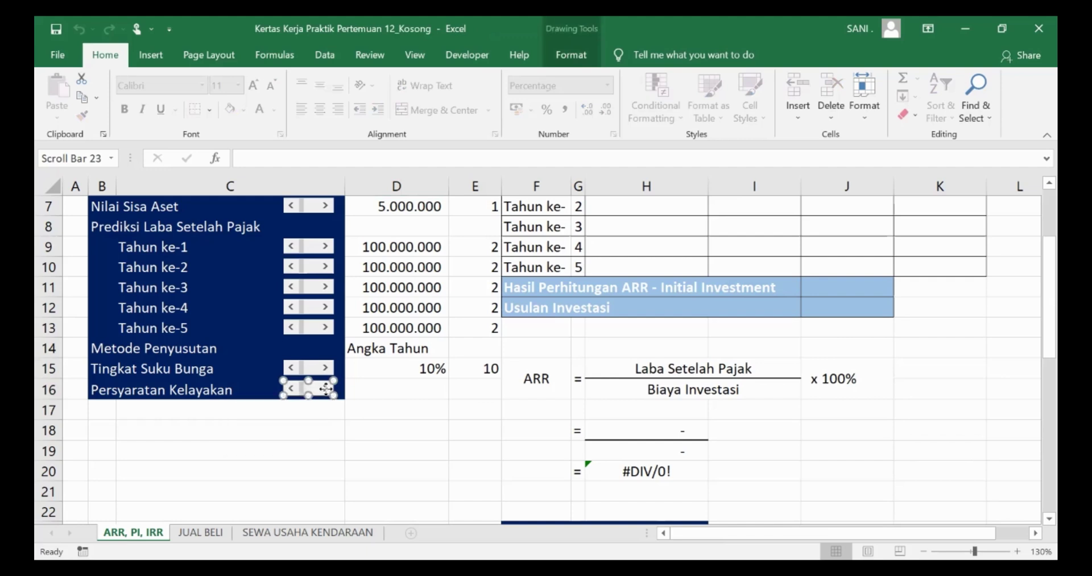
right_click(327, 390)
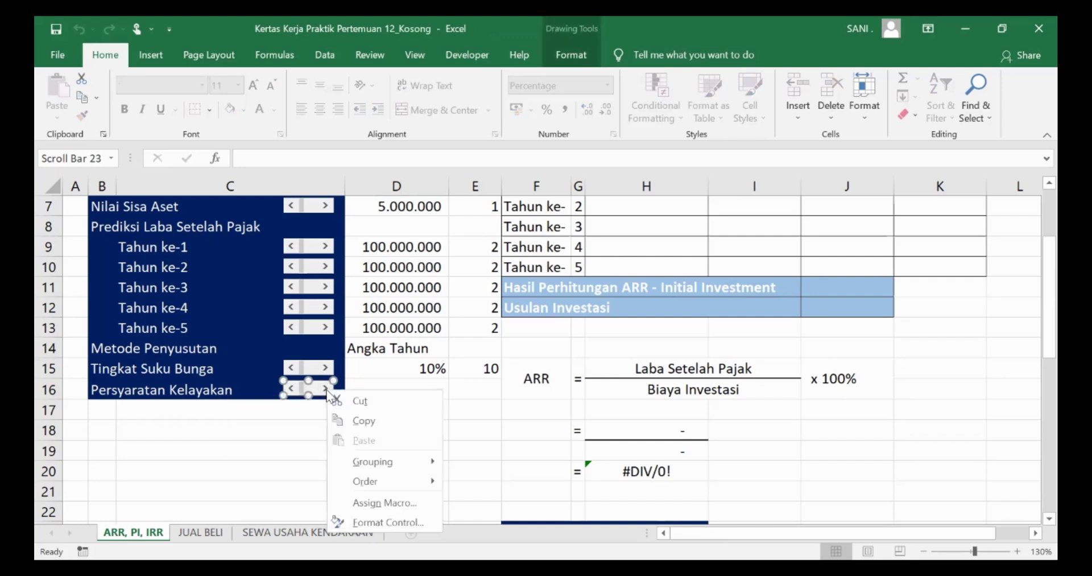
click(384, 522)
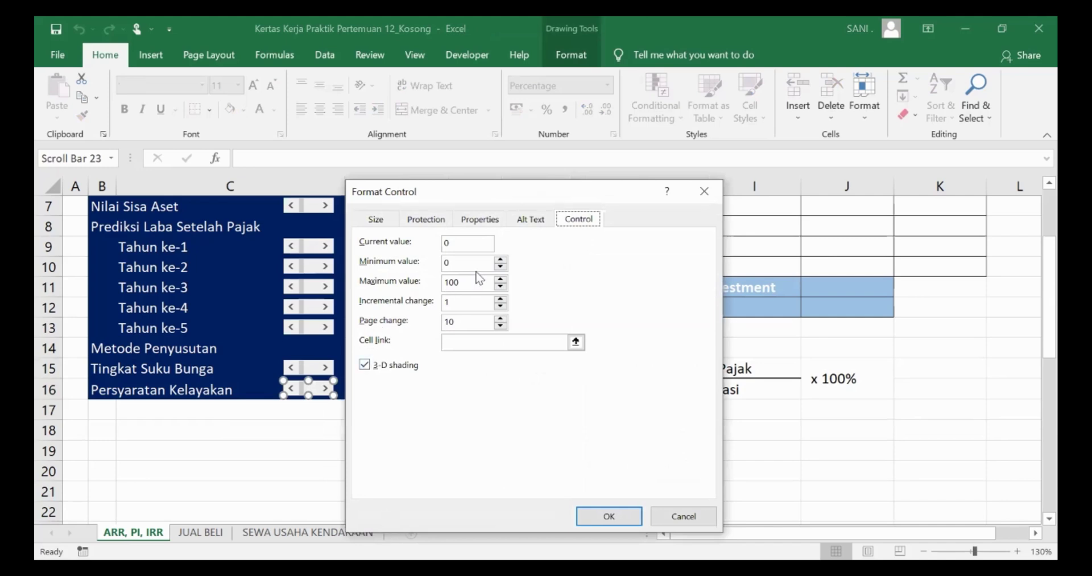
drag(470, 285, 421, 273)
text(30000)
click(576, 341)
click(472, 395)
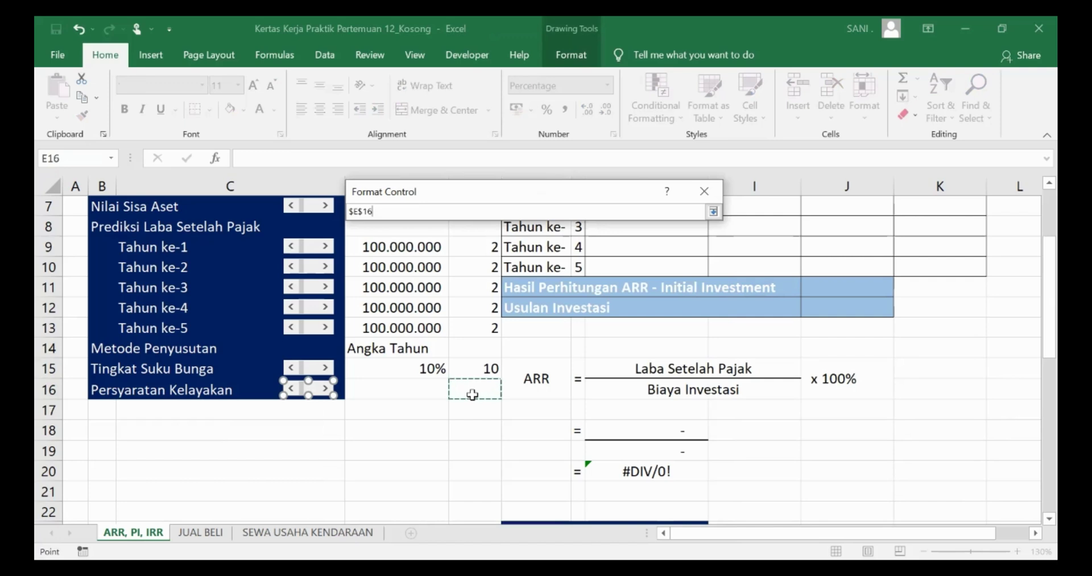
key(Return)
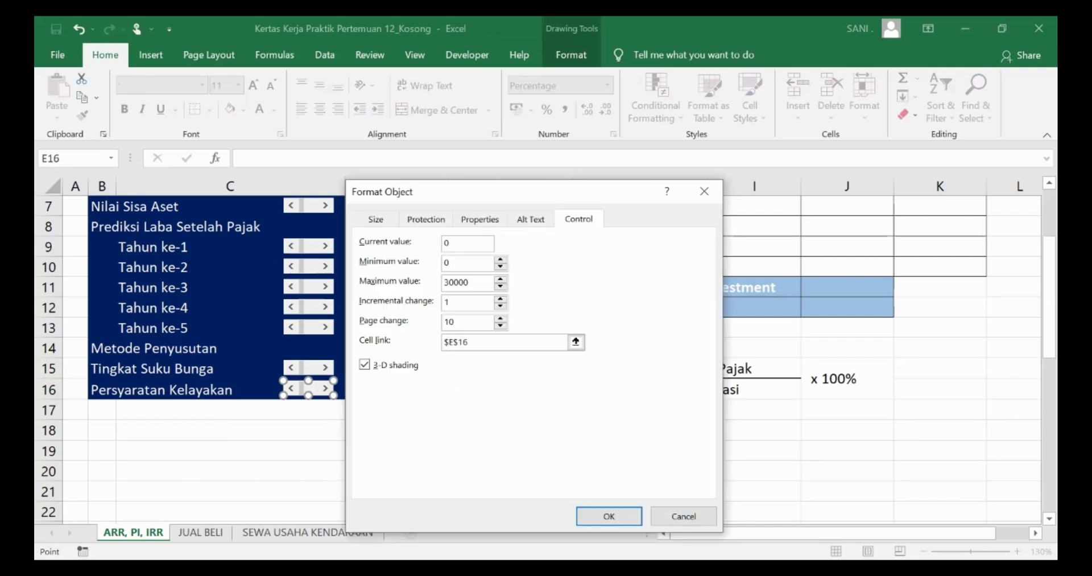
click(620, 518)
Step: Enter the formula =E16/100 in cell D16 for the Persyaratan Kelayakan
click(401, 388)
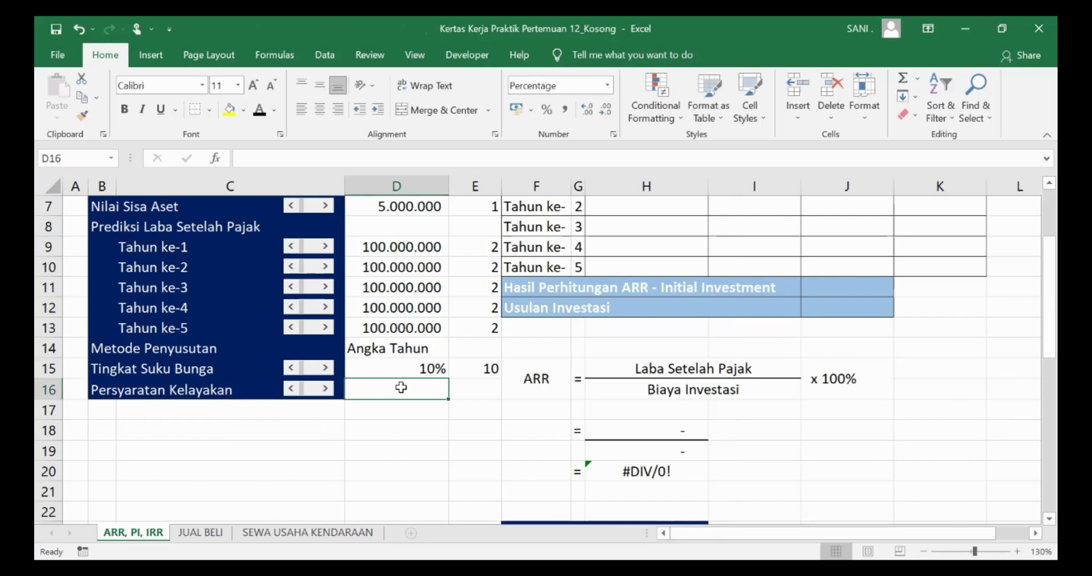
text(=)
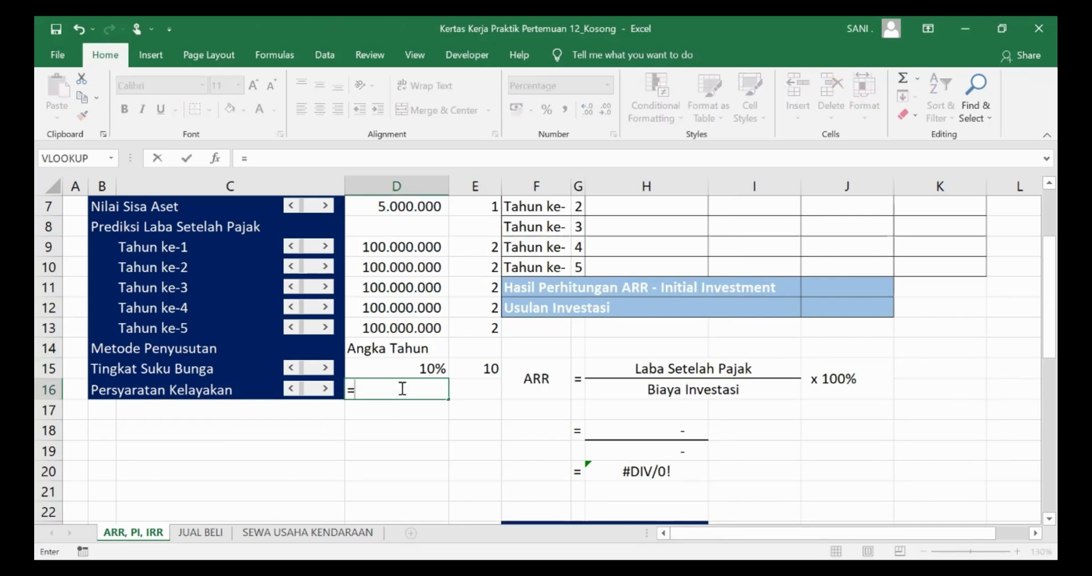
click(481, 388)
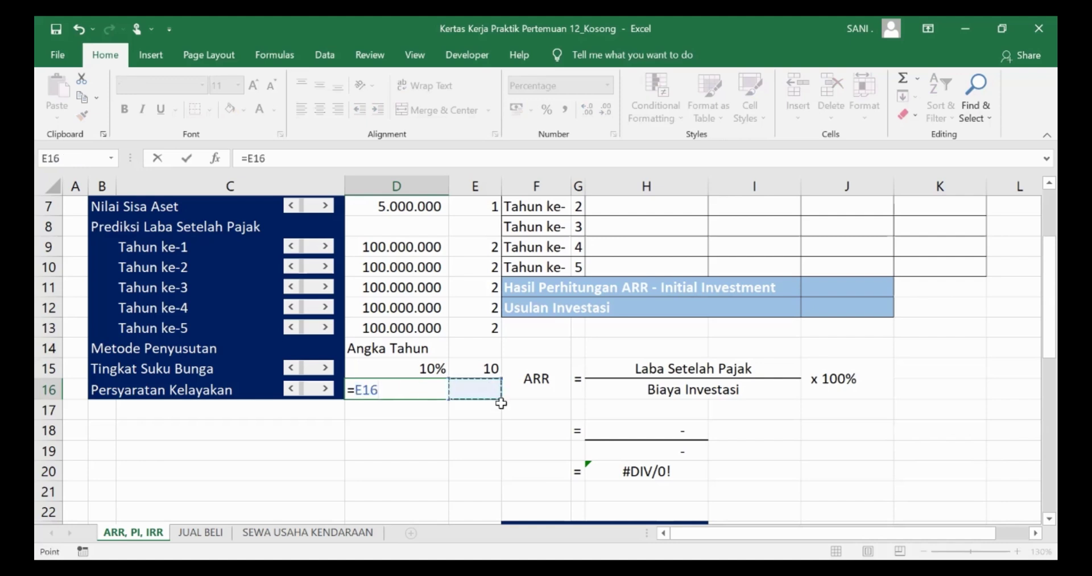
text(/100)
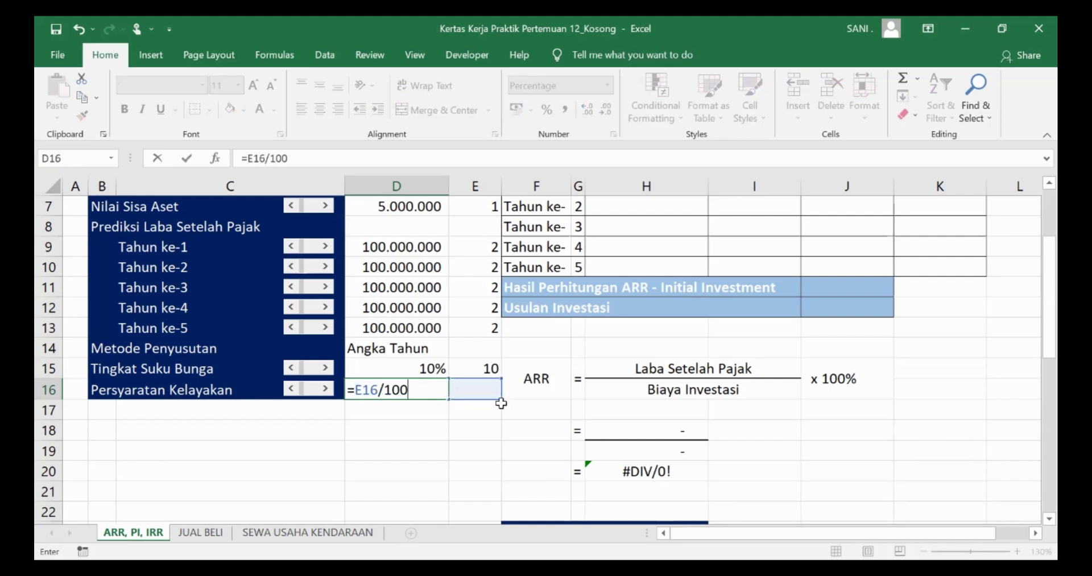
key(Return)
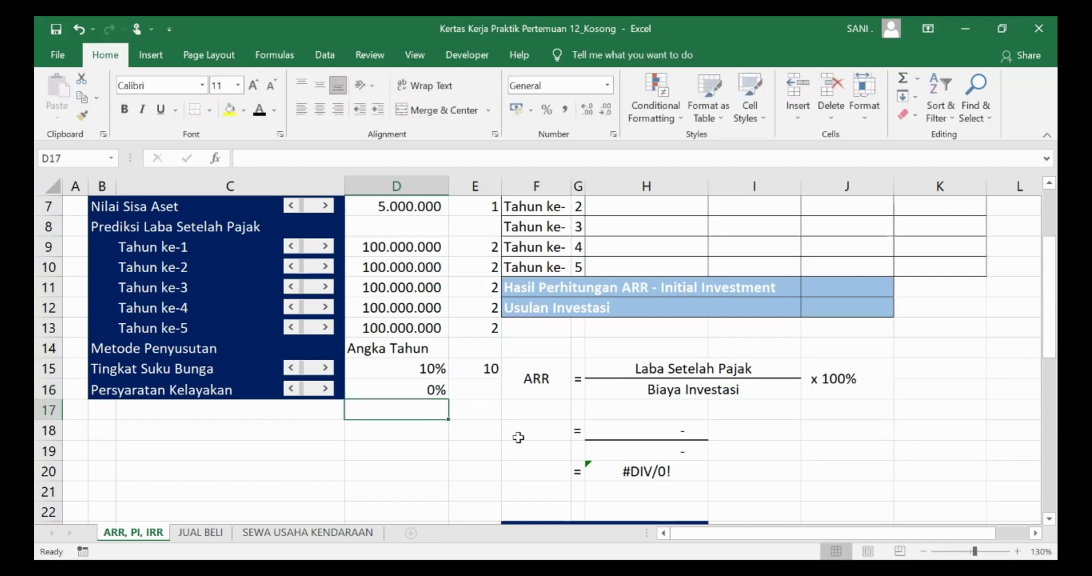
Step: Raise the Persyaratan Kelayakan to 18% with its scroll bar
click(325, 390)
click(326, 389)
click(325, 389)
click(326, 389)
click(325, 389)
click(326, 389)
click(326, 389)
click(326, 389)
click(326, 390)
click(326, 389)
click(325, 389)
click(325, 389)
click(326, 390)
Step: Apply the Percentage number format to D15:D16 and reduce it to zero decimal places
scroll(470, 364, up, 1)
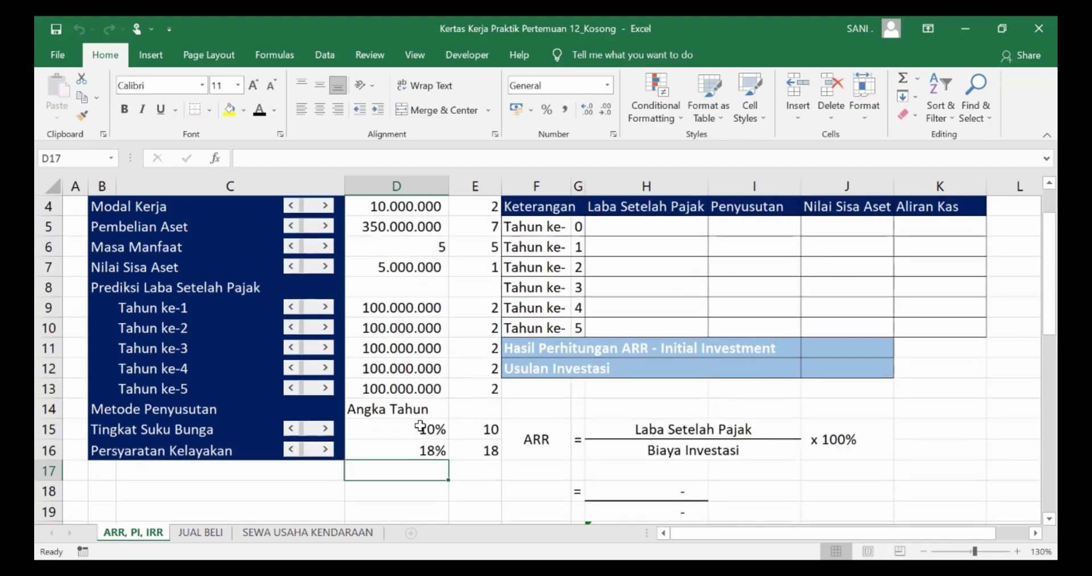
click(419, 426)
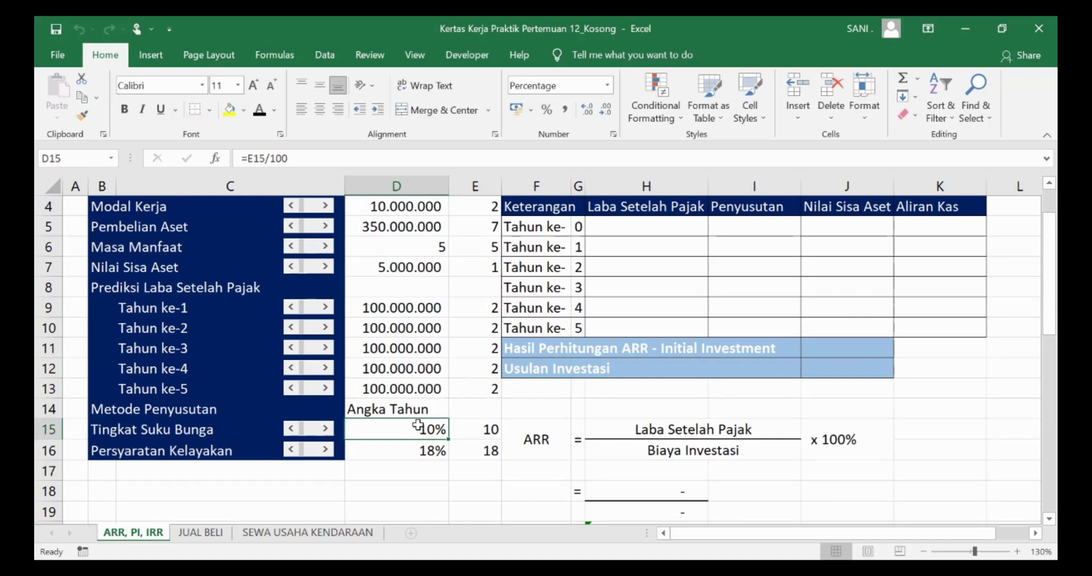
drag(419, 425, 414, 447)
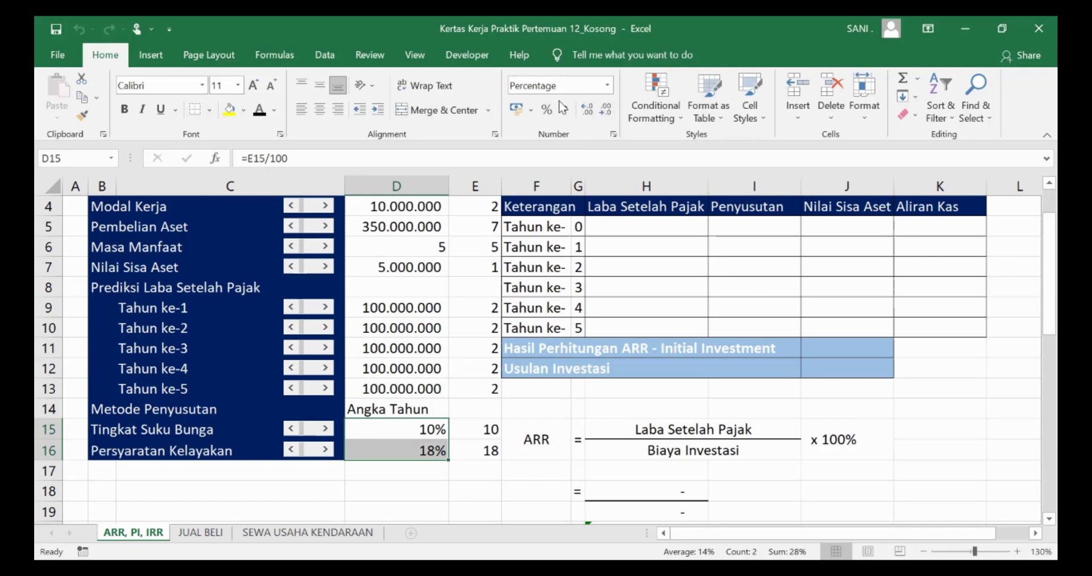
click(608, 85)
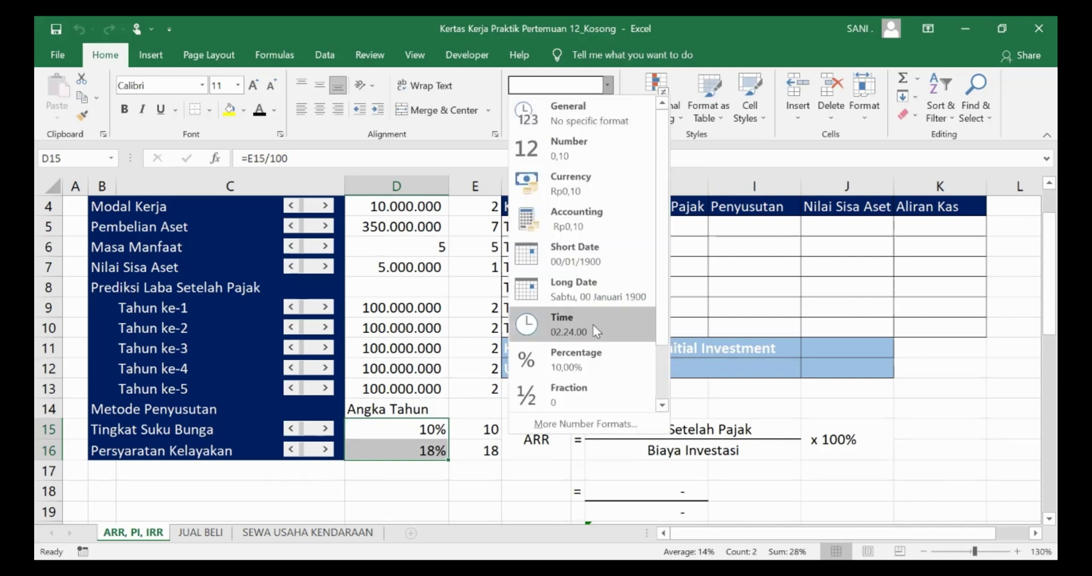
click(586, 356)
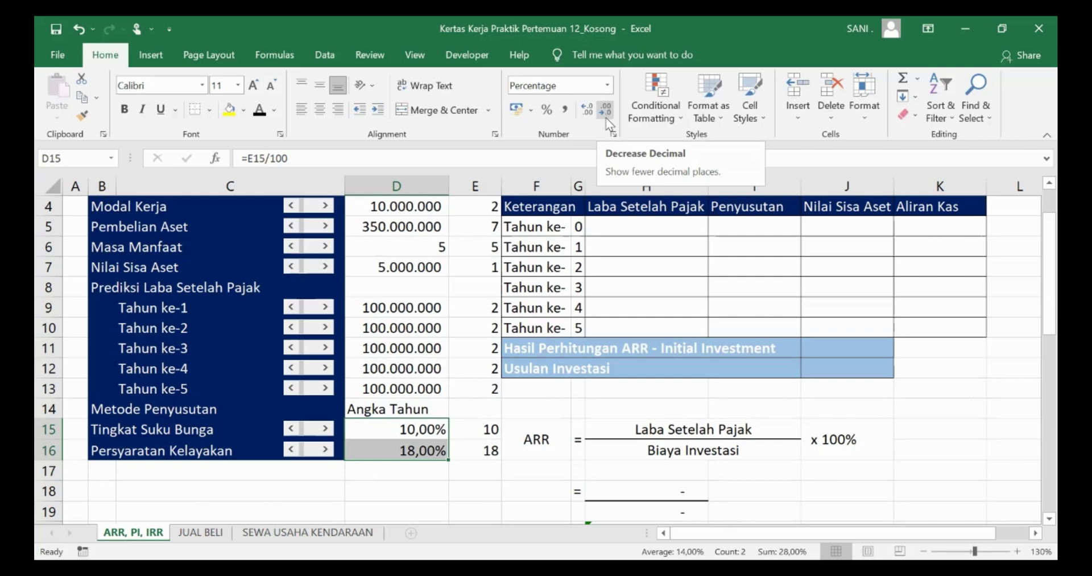
click(606, 114)
click(606, 114)
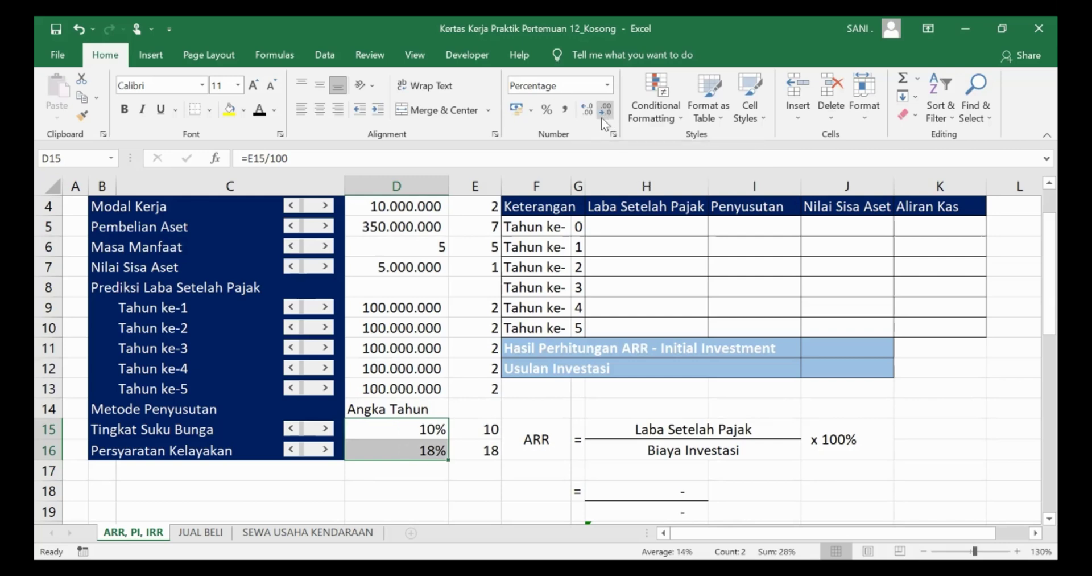
click(487, 471)
Step: Review the worksheet's result sections: Aliran Kas, ARR, Payback Period, Net Present Value, Profitability Index and Internal Rate of Return
scroll(579, 464, up, 1)
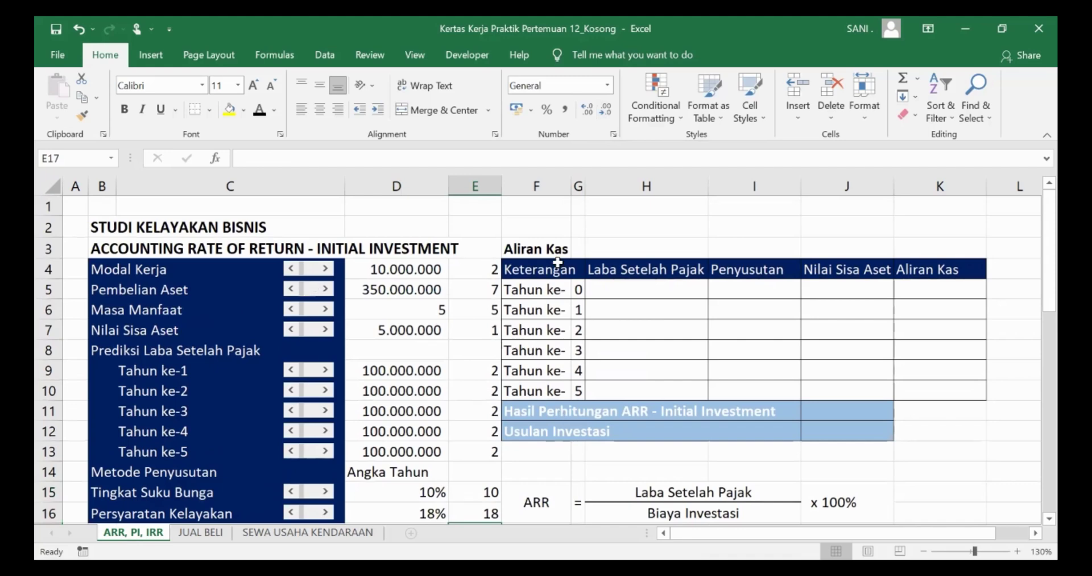
scroll(558, 265, down, 2)
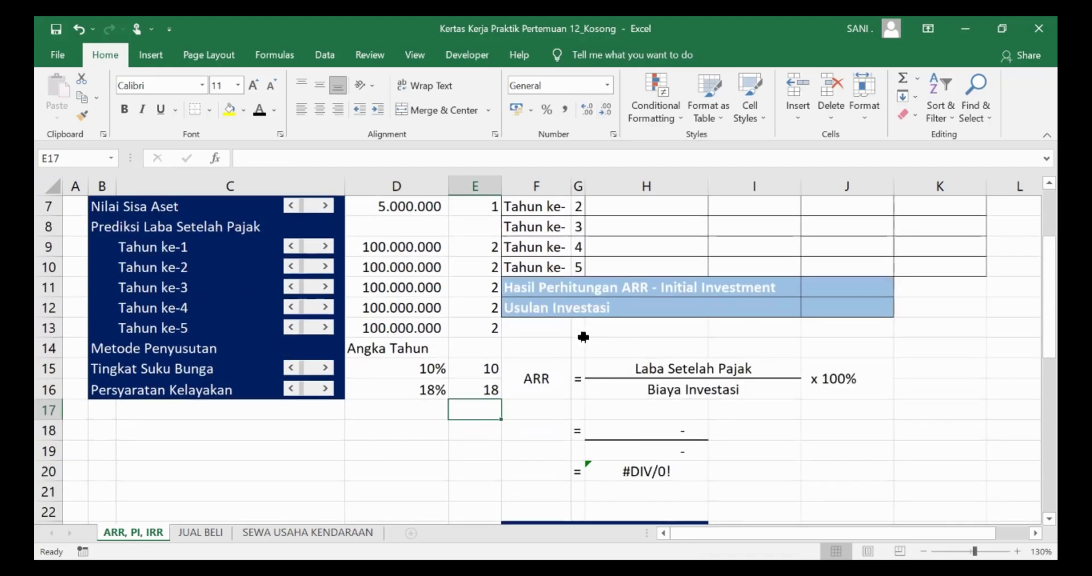
click(556, 378)
scroll(566, 342, down, 1)
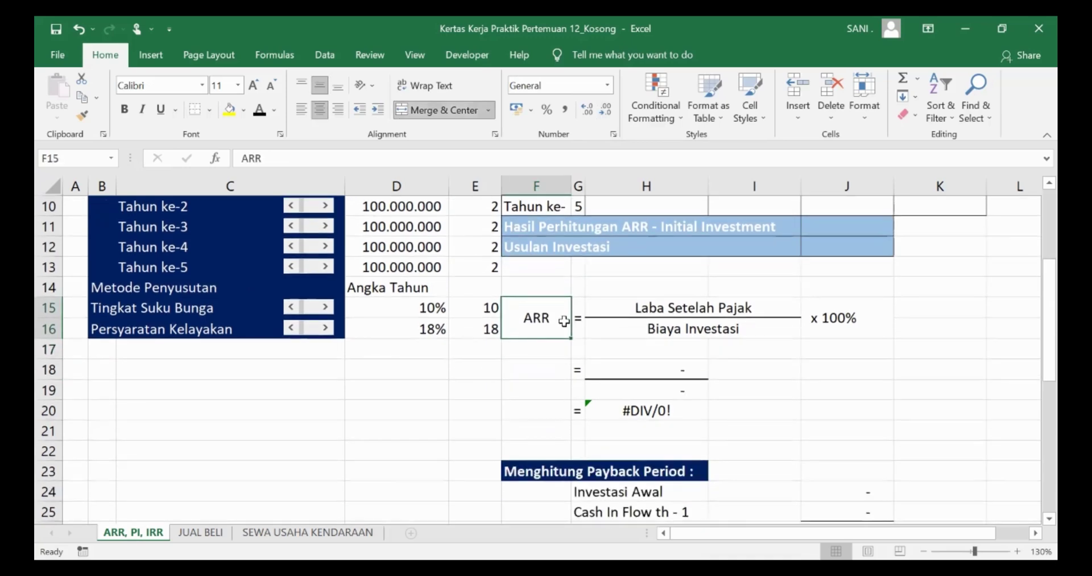
scroll(544, 418, down, 1)
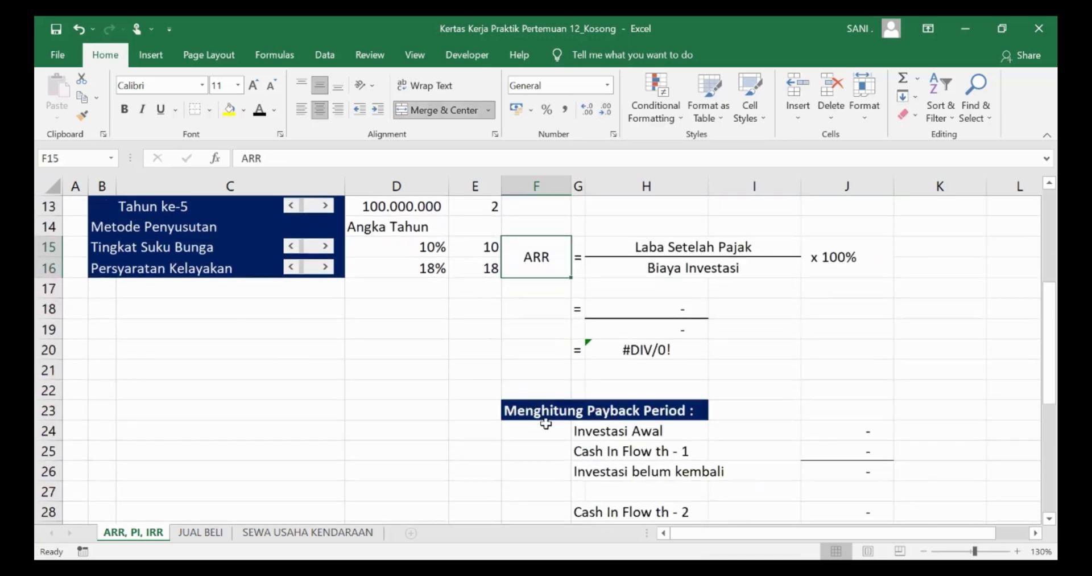
click(545, 419)
scroll(543, 418, down, 3)
click(565, 395)
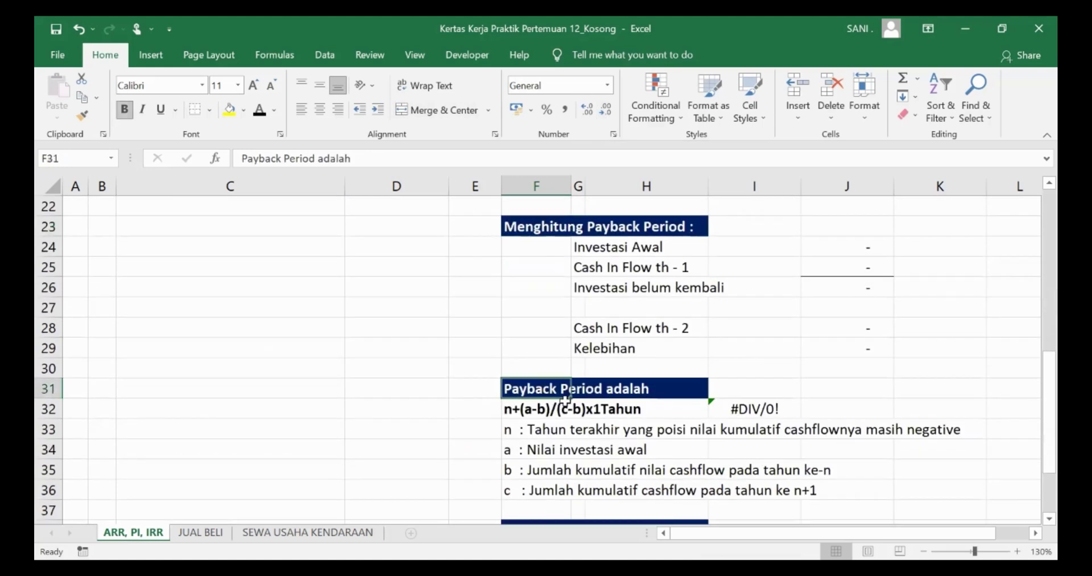
scroll(565, 398, down, 2)
click(522, 410)
click(526, 455)
click(536, 492)
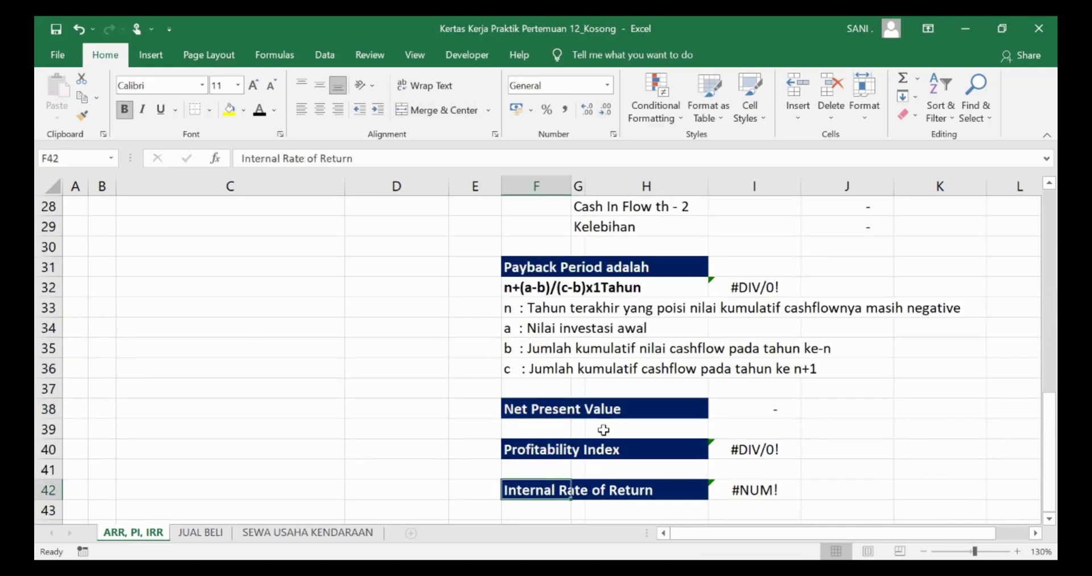
Step: Enter 0 for Laba Setelah Pajak, Penyusutan and Nilai Sisa Aset in the Tahun ke-0 row of the Aliran Kas table
scroll(604, 432, up, 9)
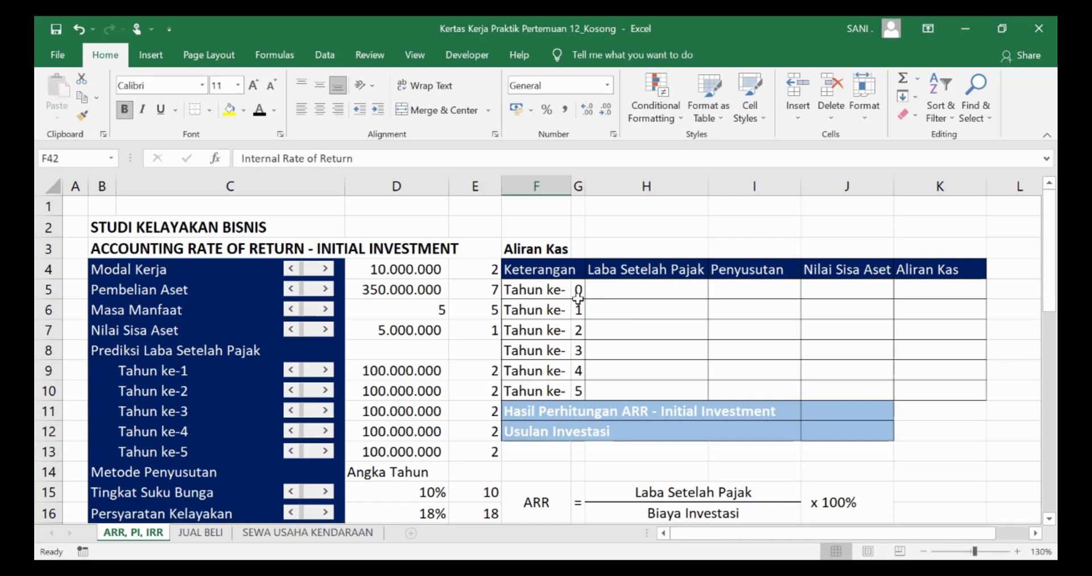
click(663, 292)
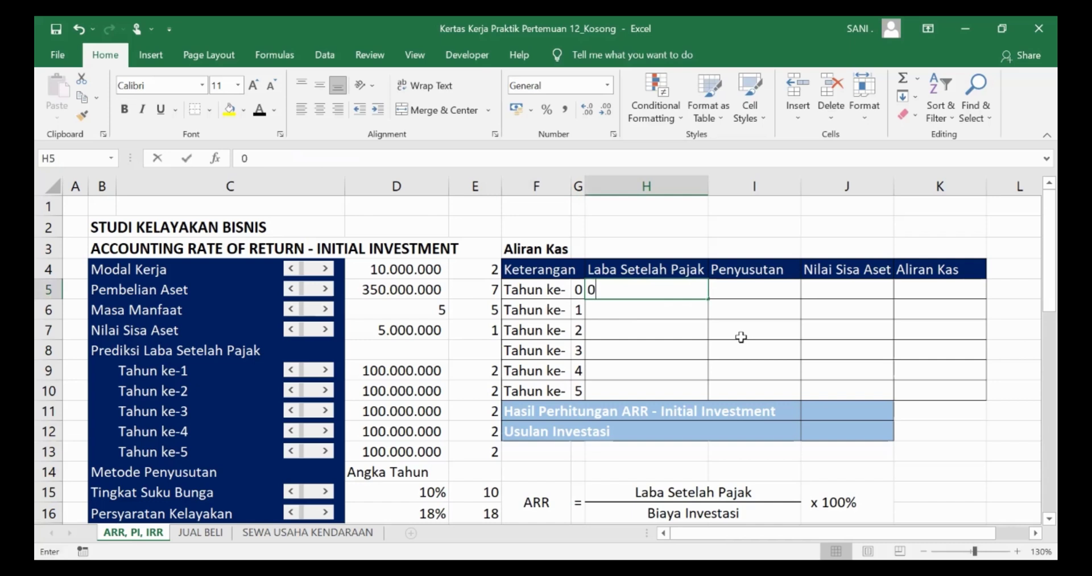
text(0)
key(Tab)
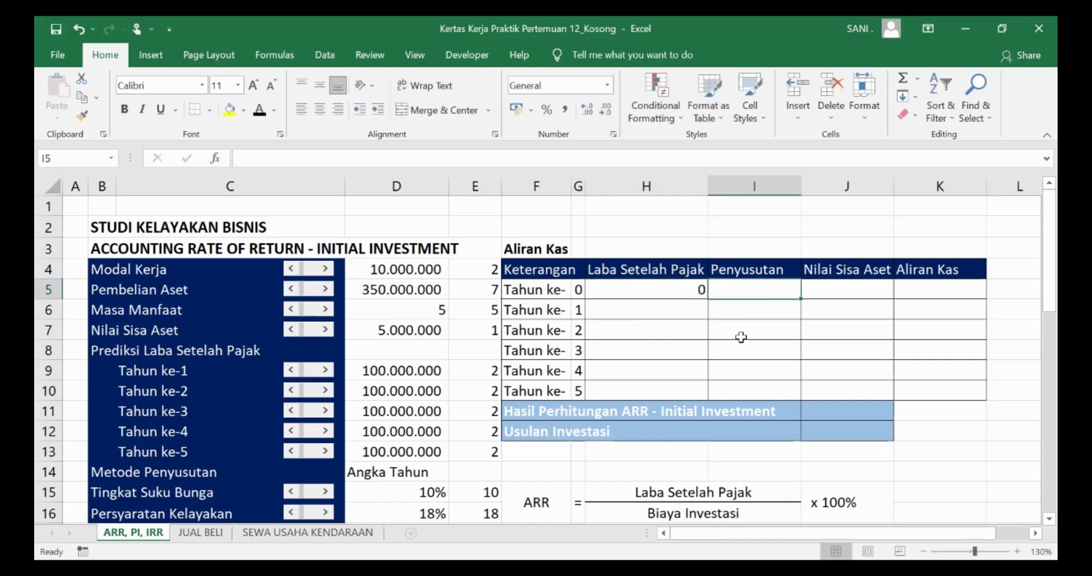
text(0)
key(Tab)
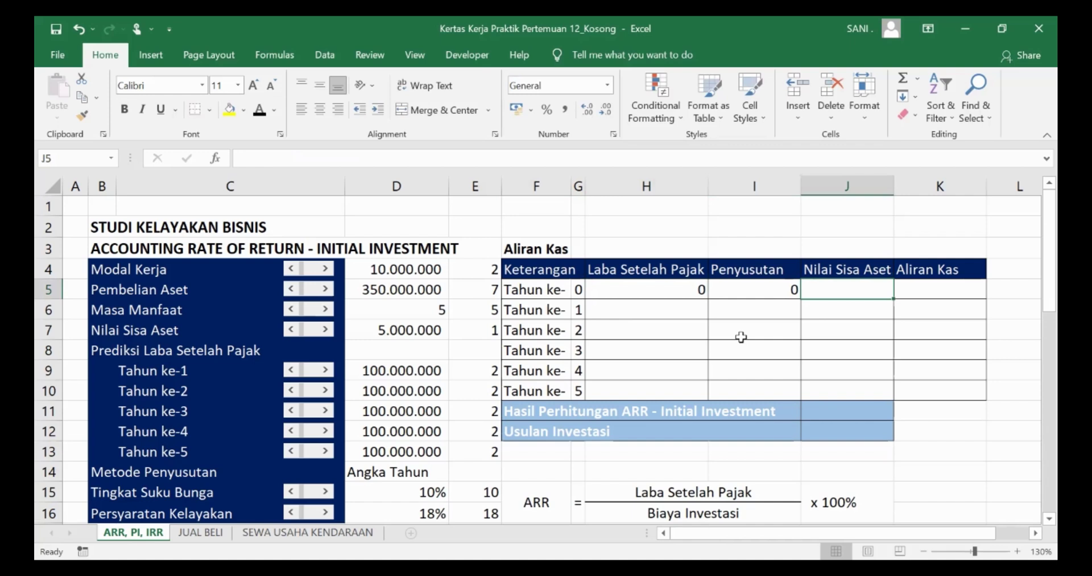
text(0)
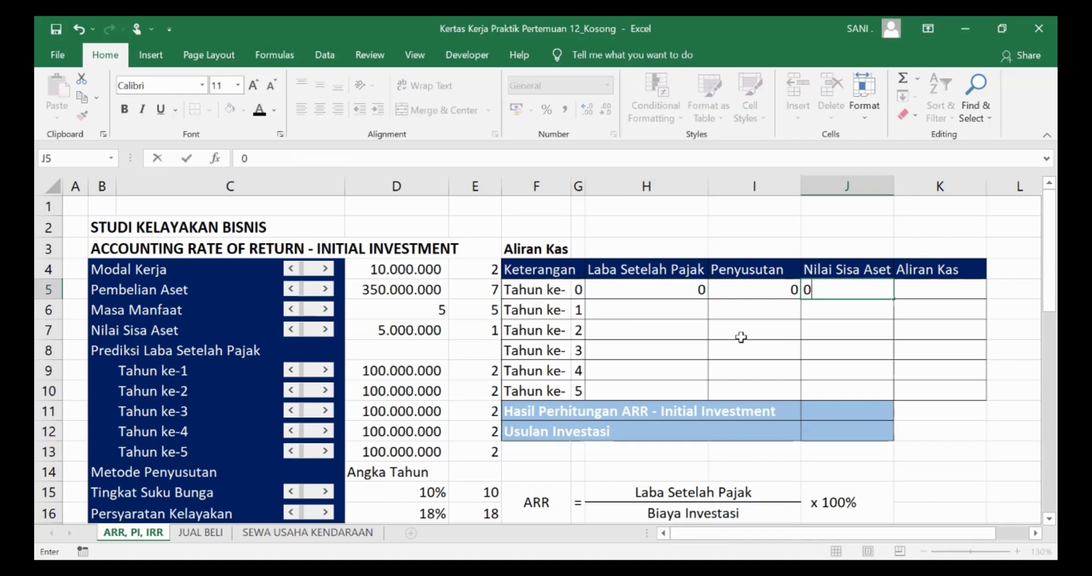
key(Tab)
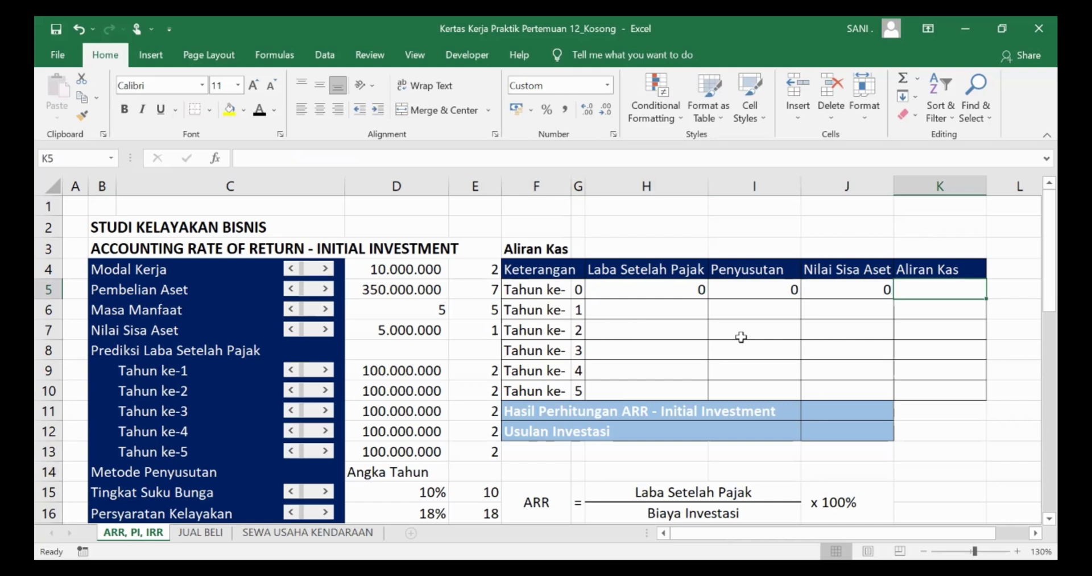
Step: Enter the formula =-(D4+D5) for the Tahun ke-0 Aliran Kas in K5 and fit column K's width to its contents
text(=-()
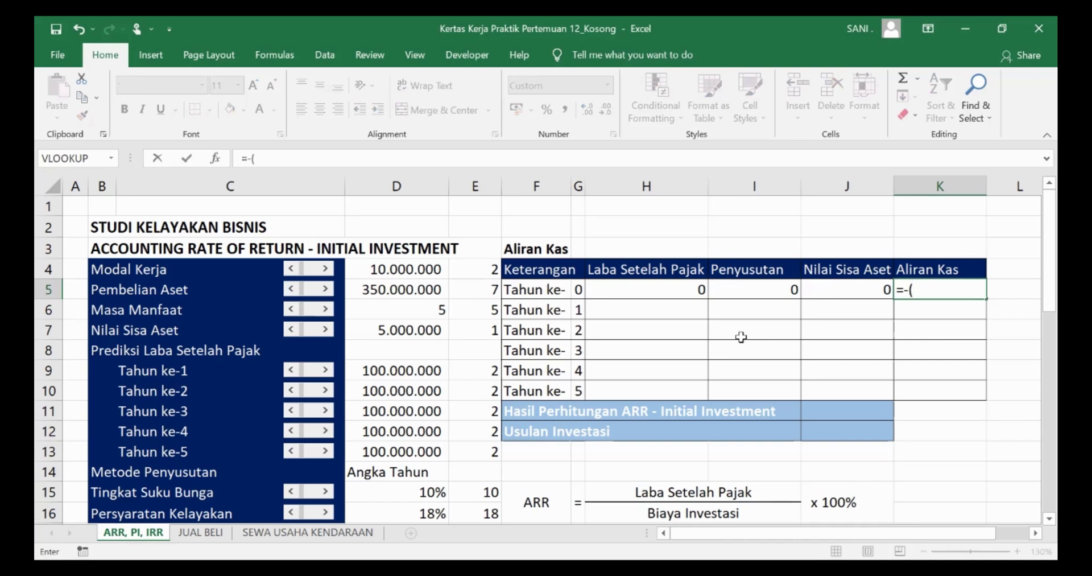
click(402, 270)
text(+)
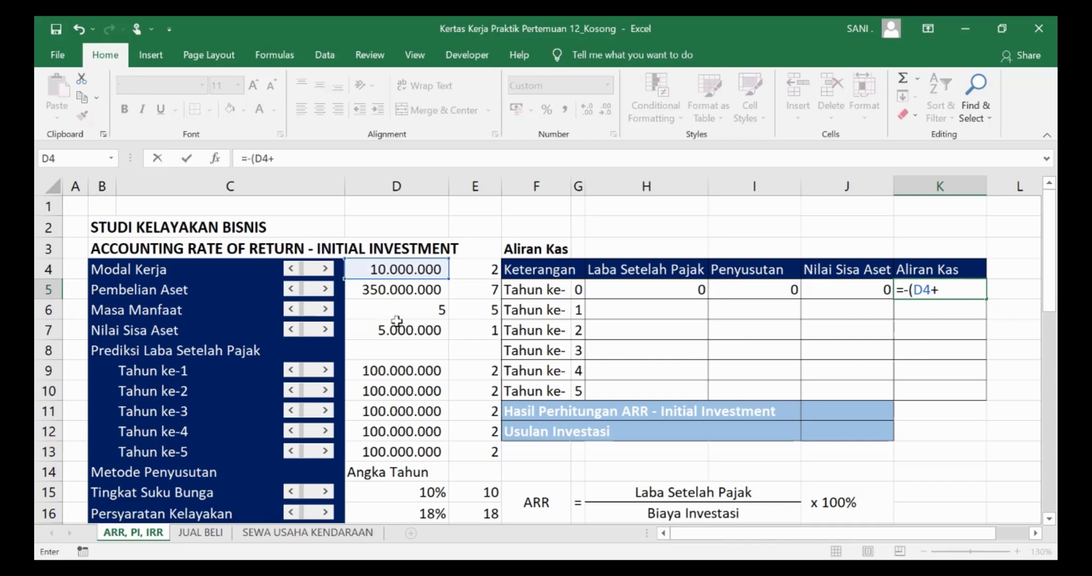
click(406, 289)
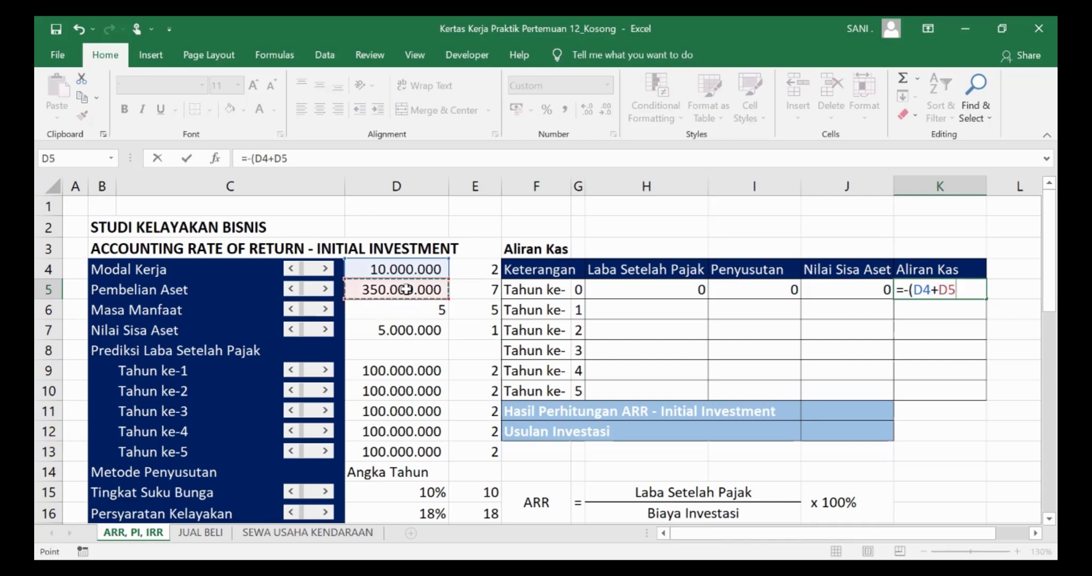
text())
key(Return)
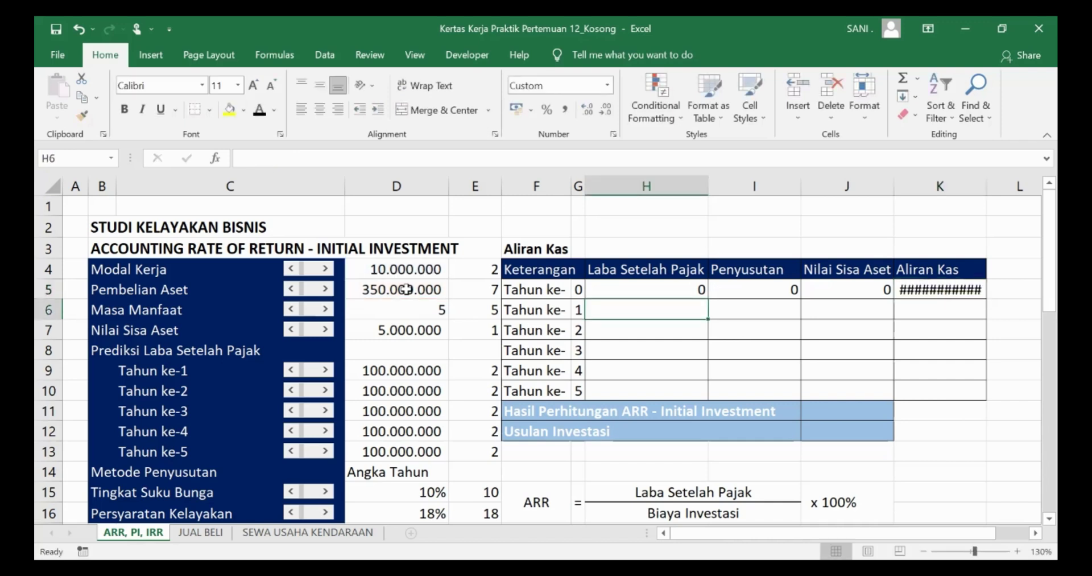
double_click(988, 188)
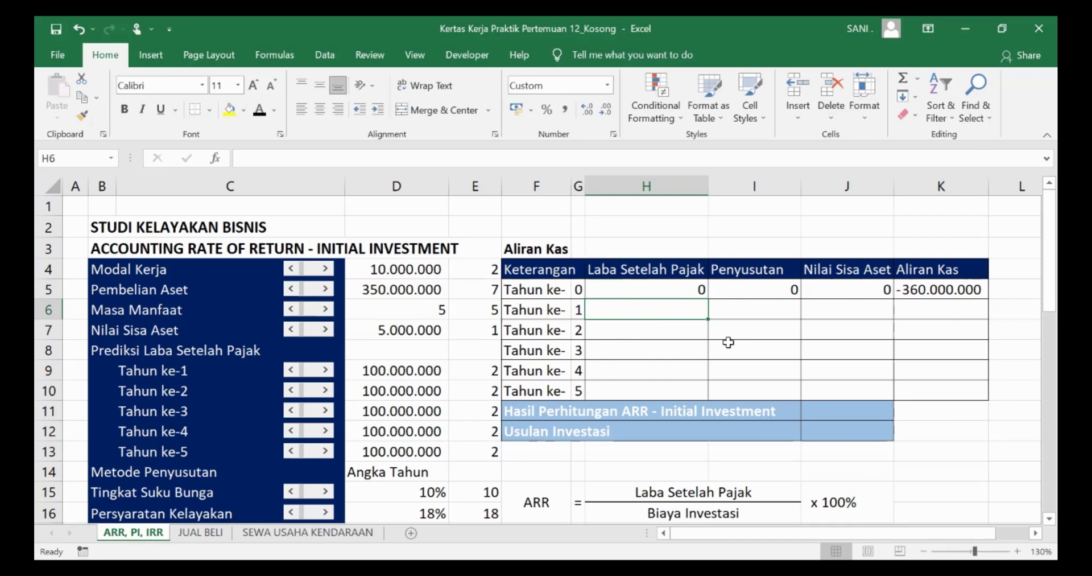
Step: Link the Tahun ke-1 Laba Setelah Pajak in H6 with =D9 and fill the formula down to H10
text(=)
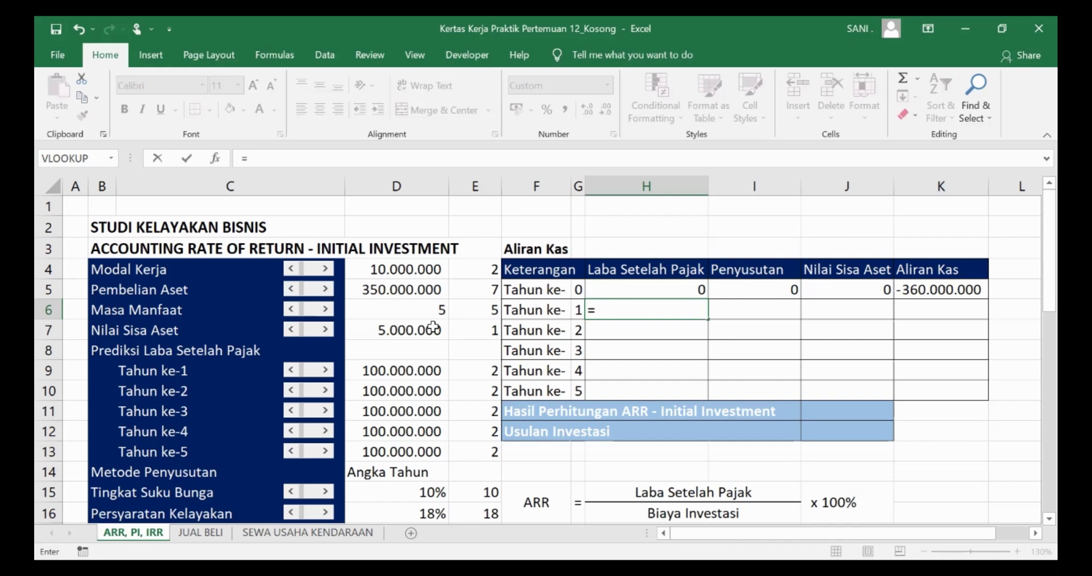
click(414, 372)
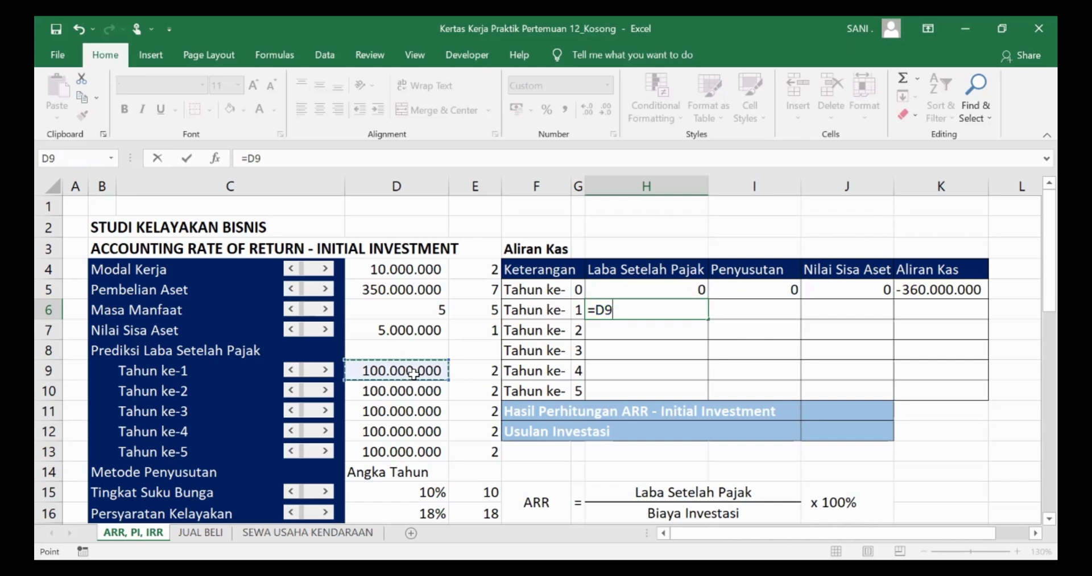
key(ctrl+Return)
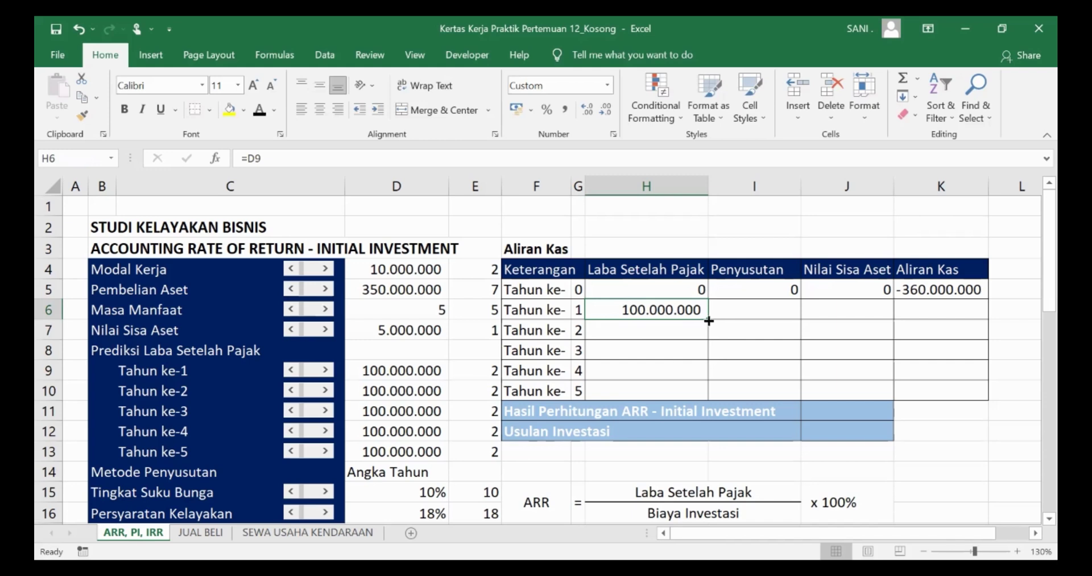
drag(709, 320, 722, 395)
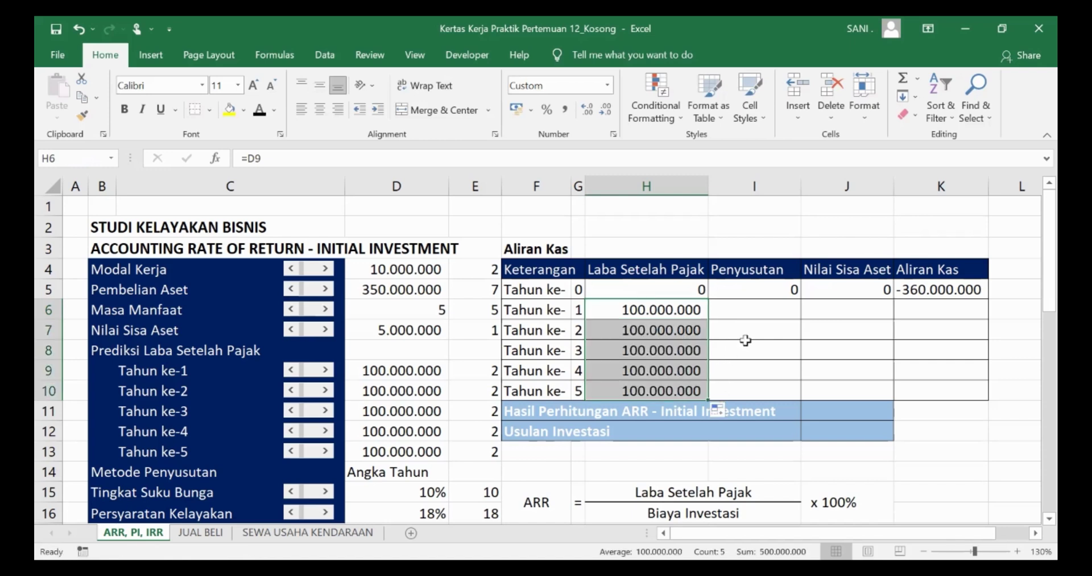
Step: Enter the sum-of-years' digits depreciation formula =SYD($D$5;$D$7;$D$6;G6) in I6 for the Tahun ke-1 Penyusutan
click(766, 310)
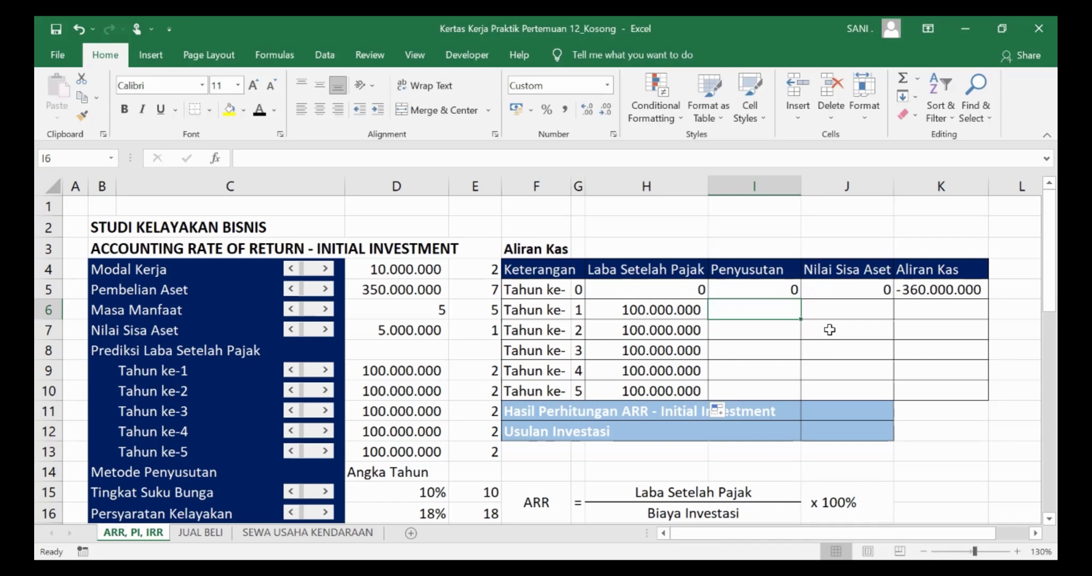
text(=)
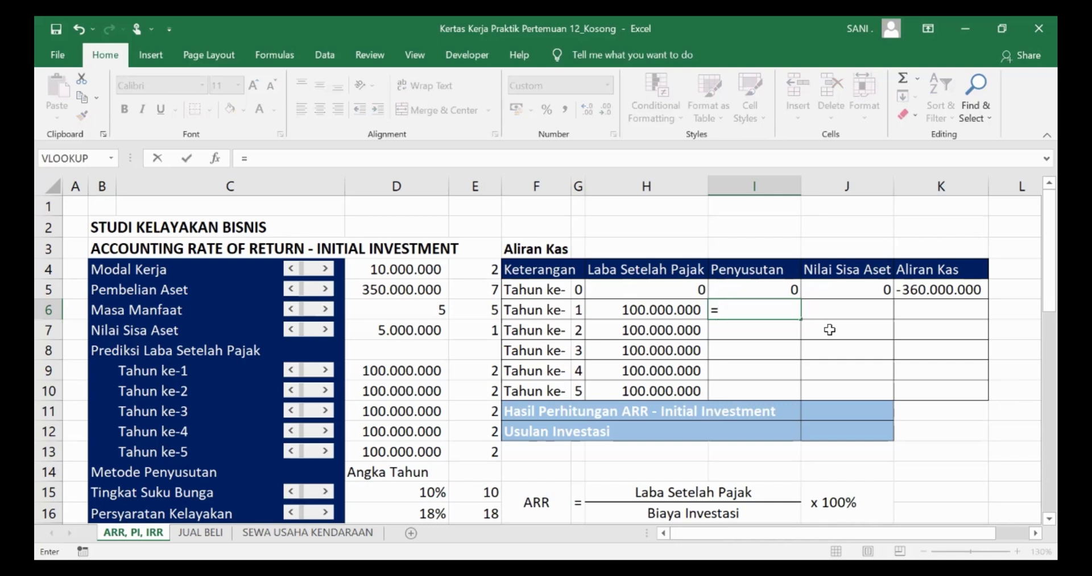
text(s)
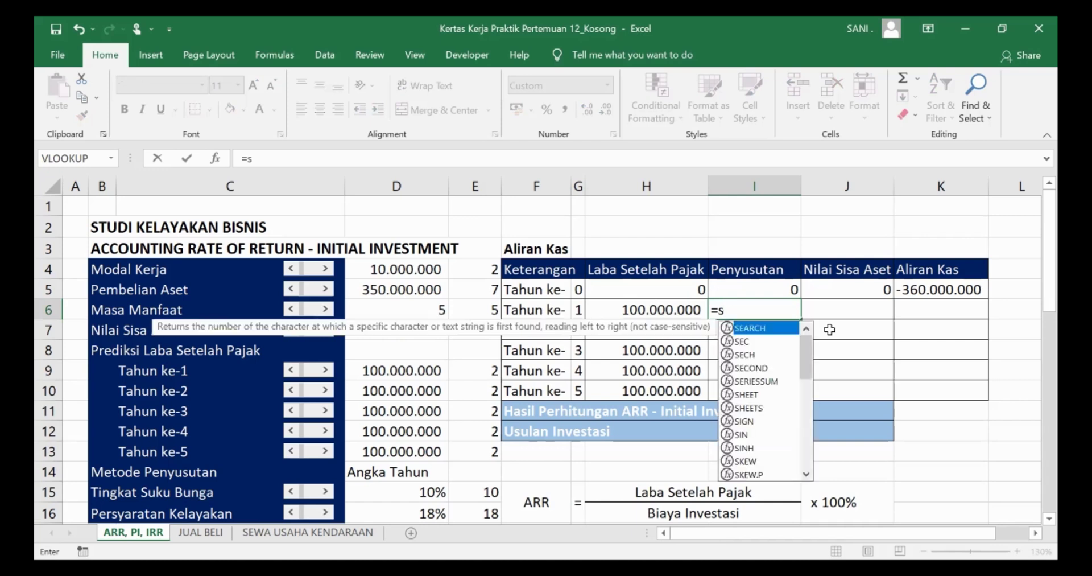
text(yd)
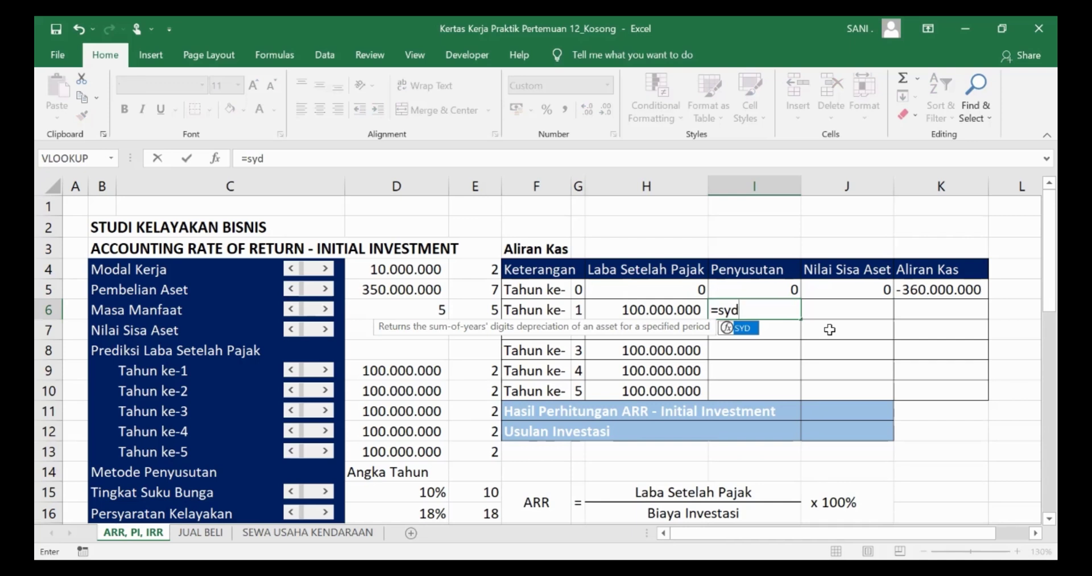
text(()
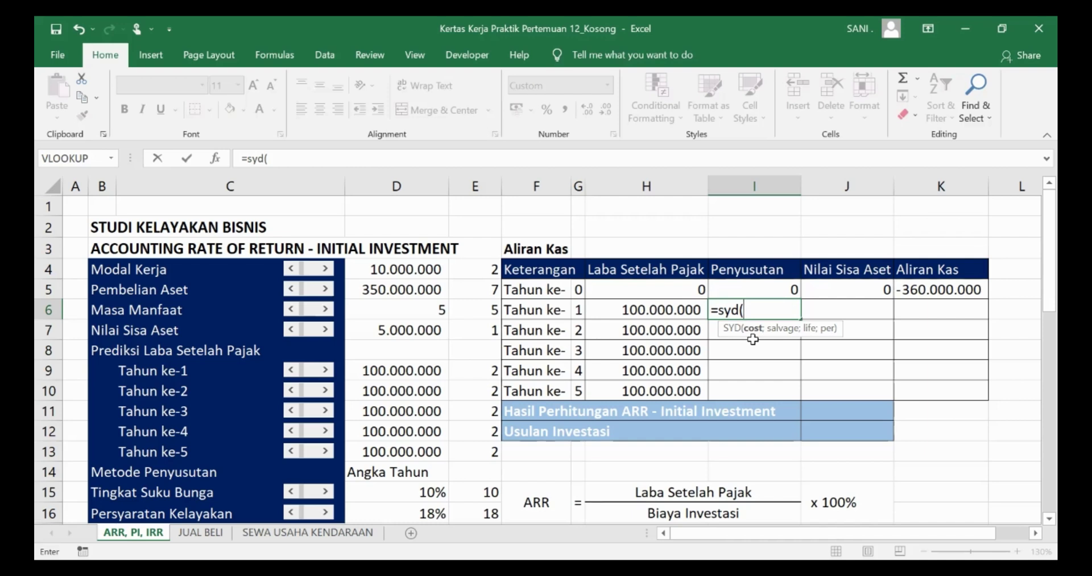
click(410, 291)
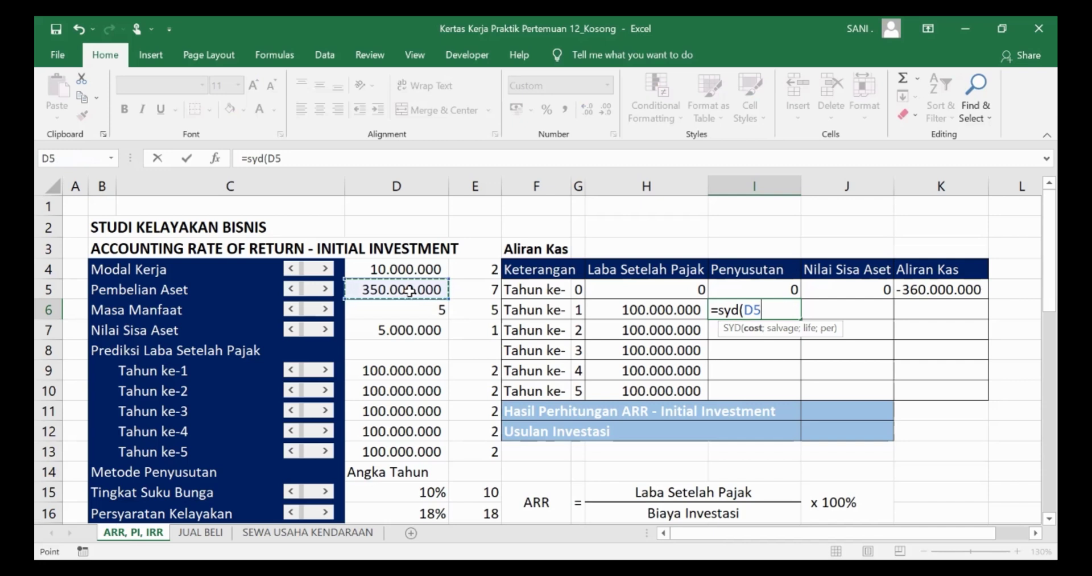
key(F4)
text(;)
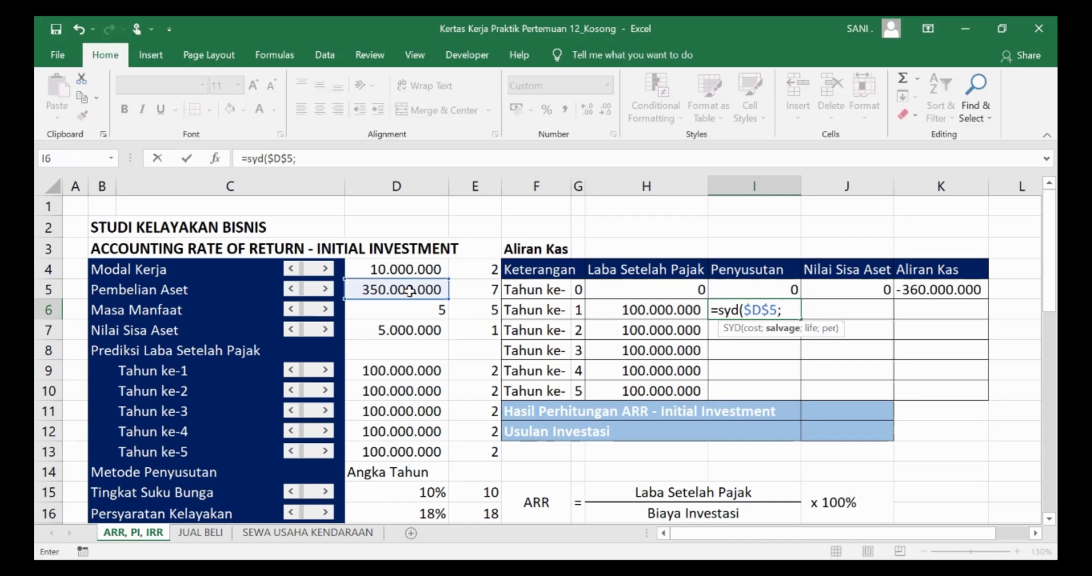
click(410, 330)
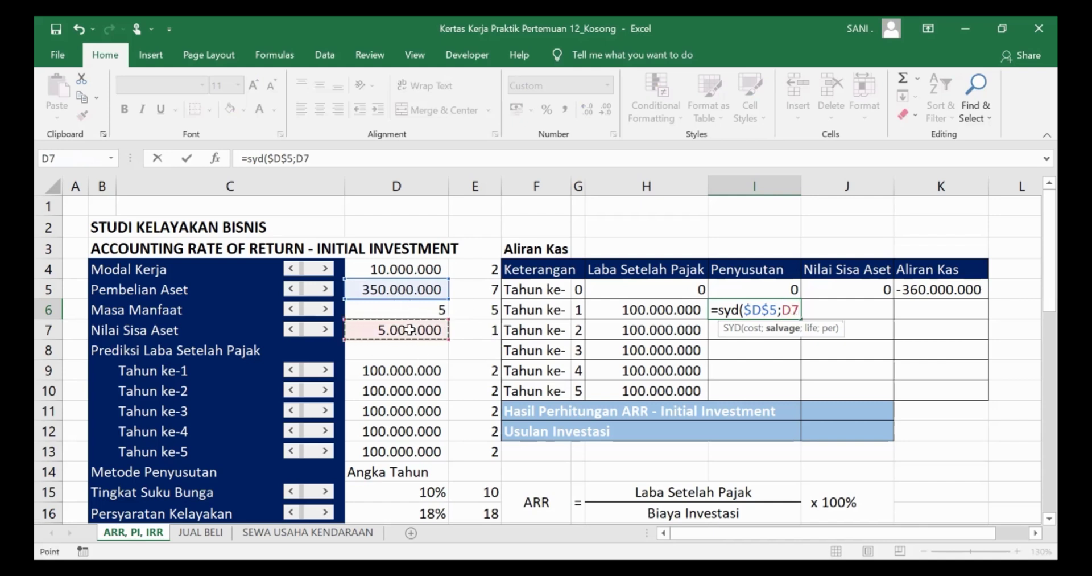
key(F4)
text(;)
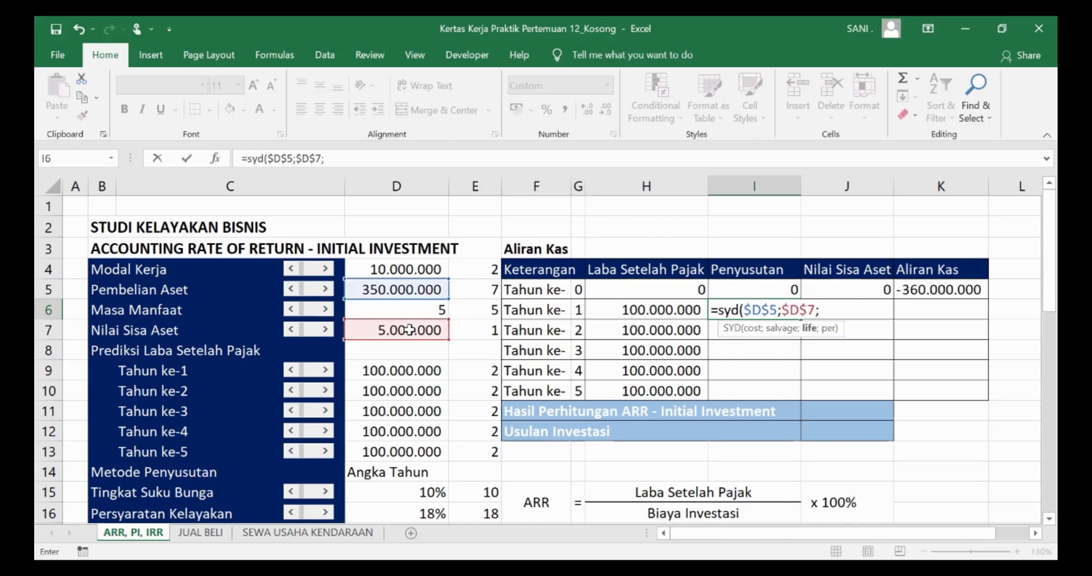
click(420, 305)
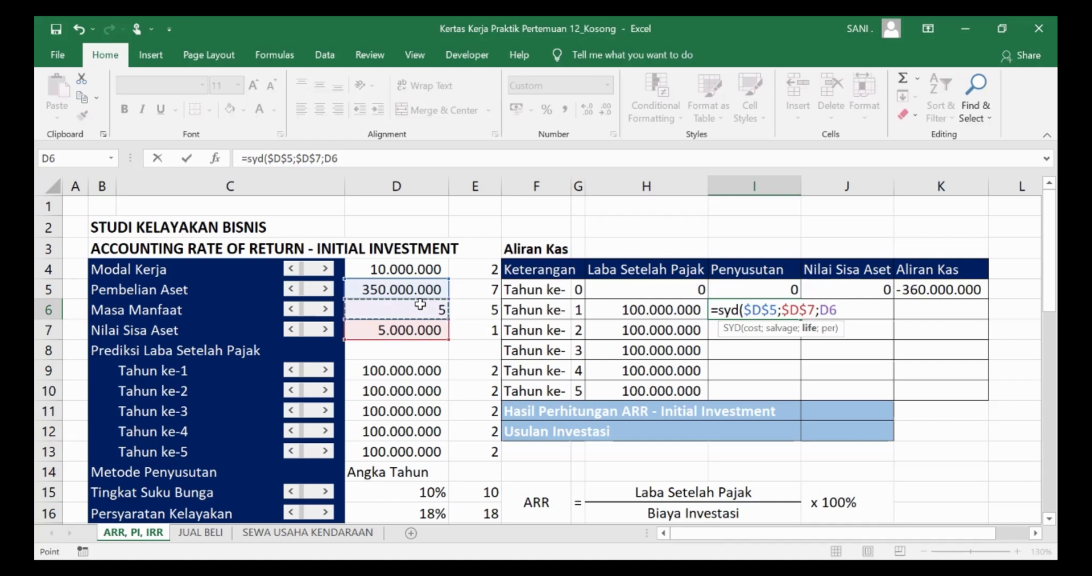
key(F4)
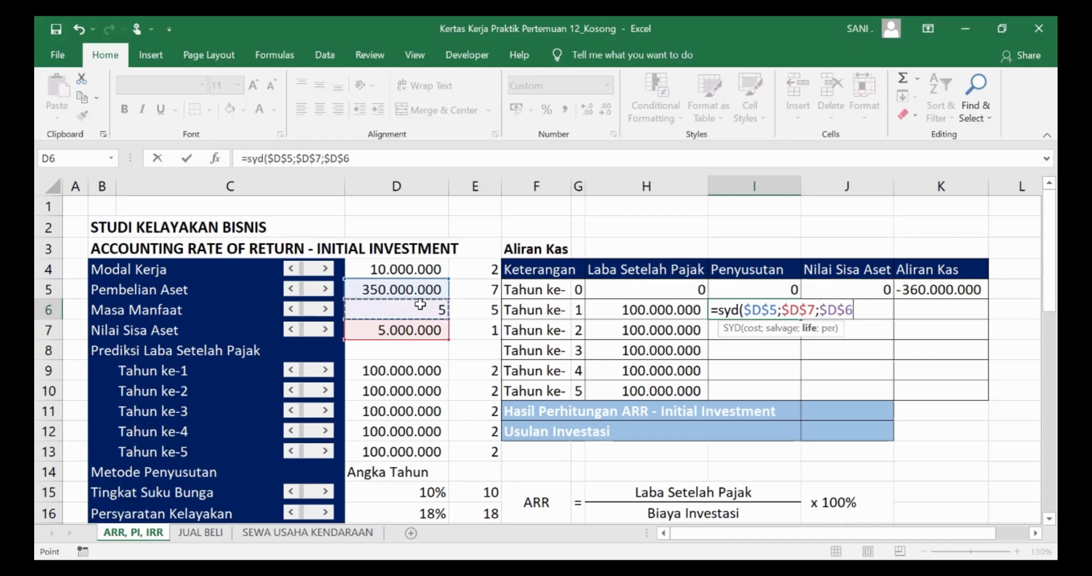
text(;)
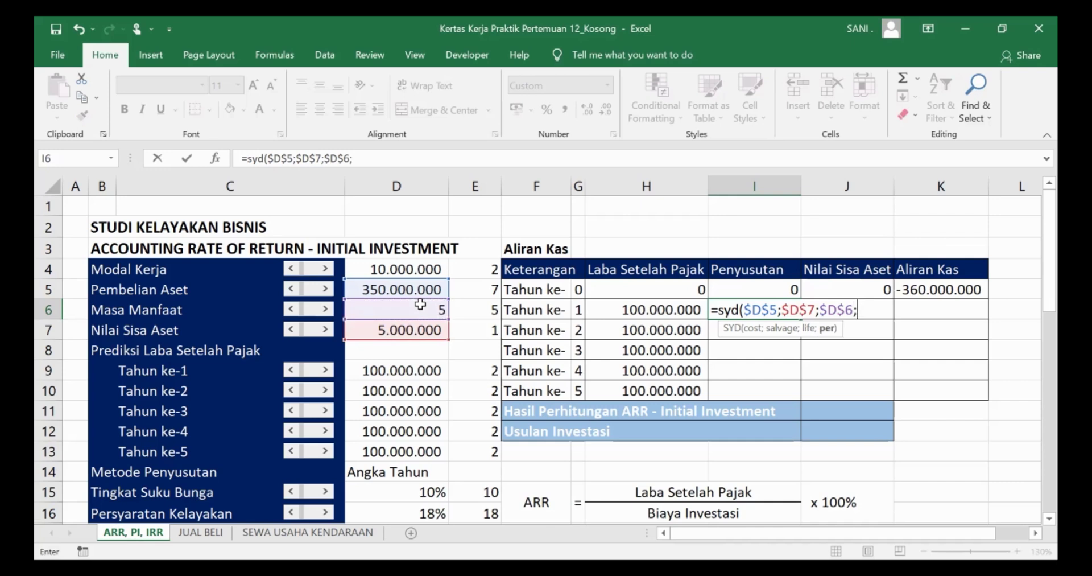
click(579, 309)
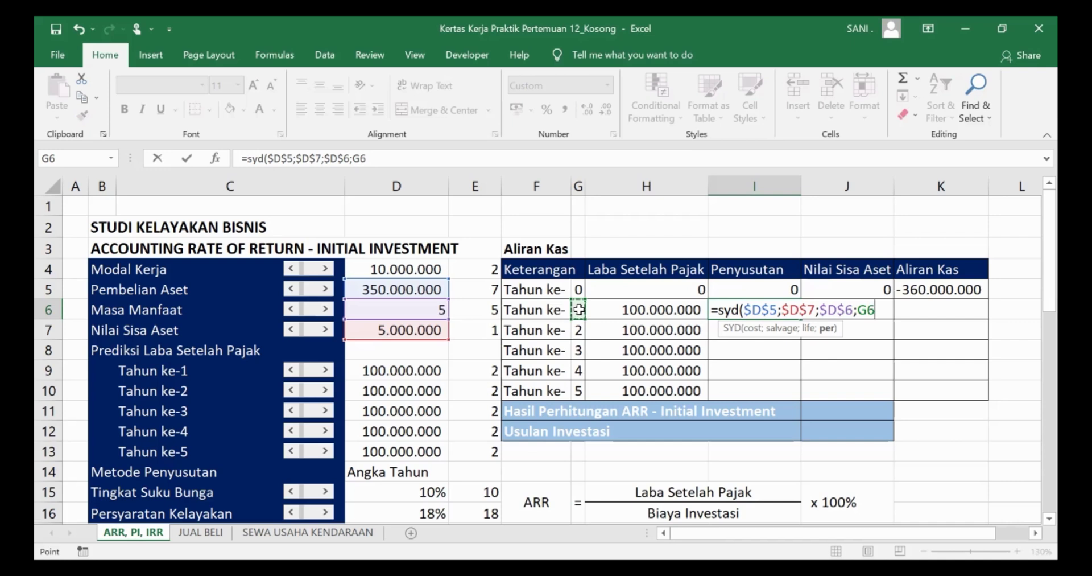
text())
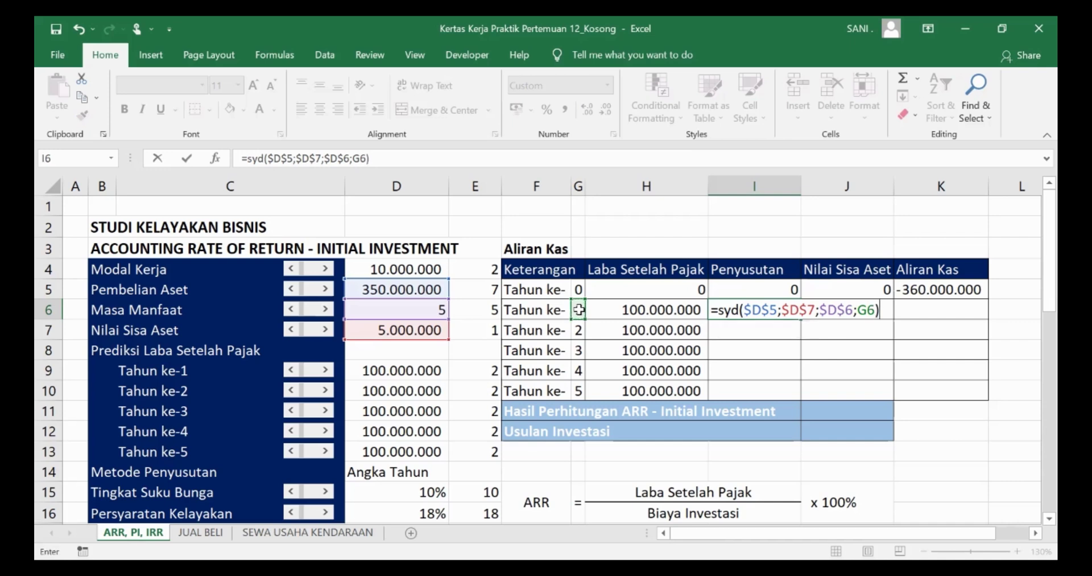
key(Return)
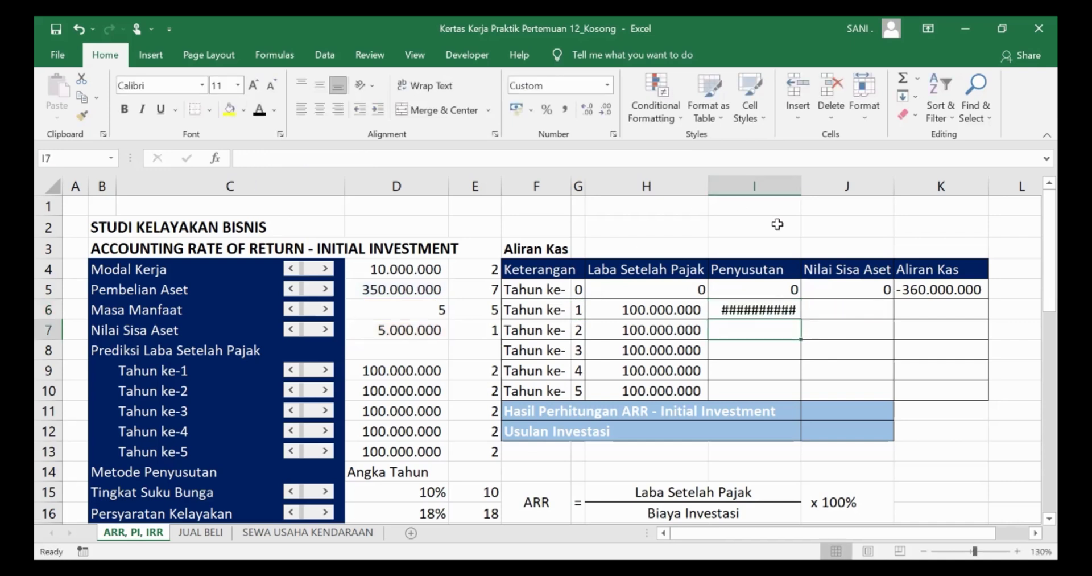
Step: Widen column I slightly and fill the Penyusutan formula from I6 down to I10
drag(801, 186, 803, 187)
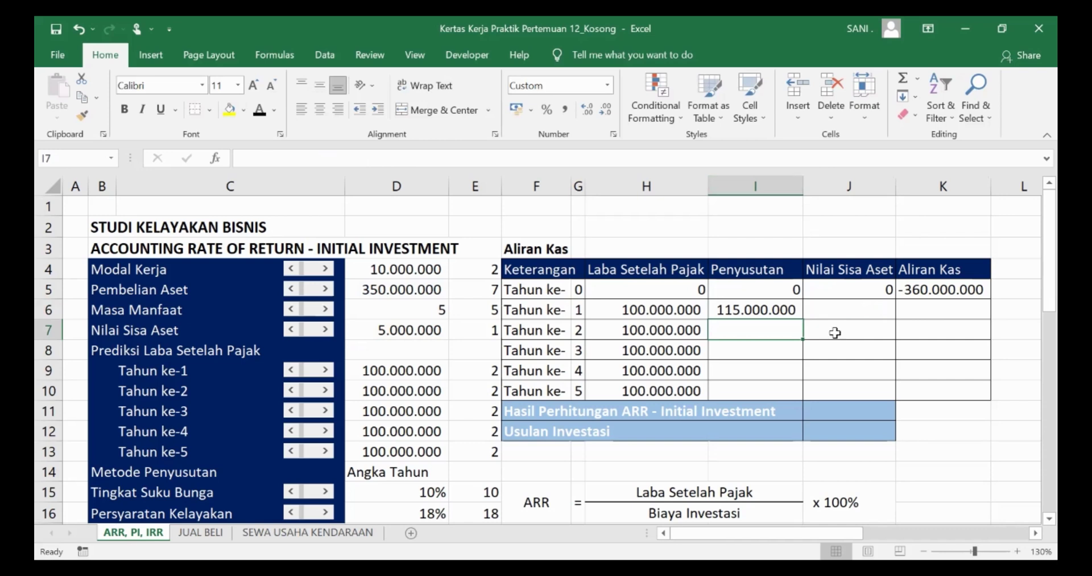
click(785, 310)
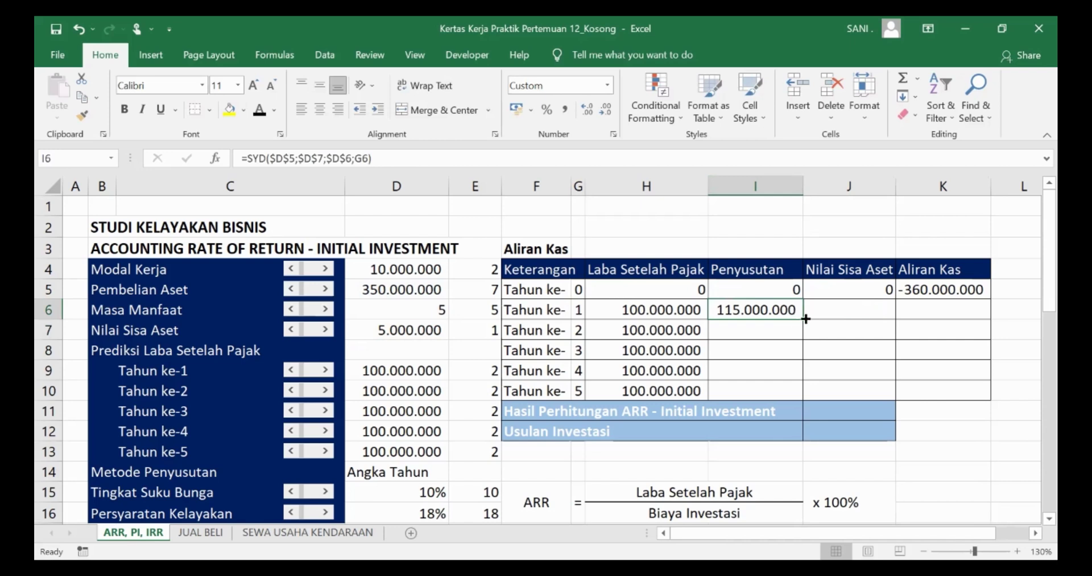
drag(805, 319, 806, 320)
drag(805, 323, 805, 401)
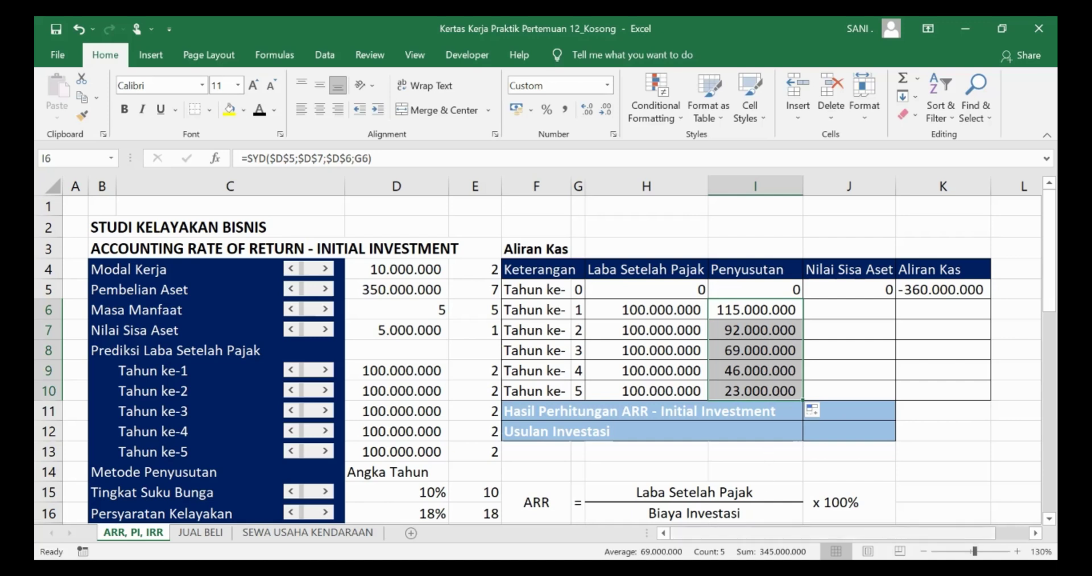
Step: Enter the formula =D5-I6 for the Tahun ke-1 Nilai Sisa Aset in J6 and fit column J's width to its contents
drag(858, 533, 900, 514)
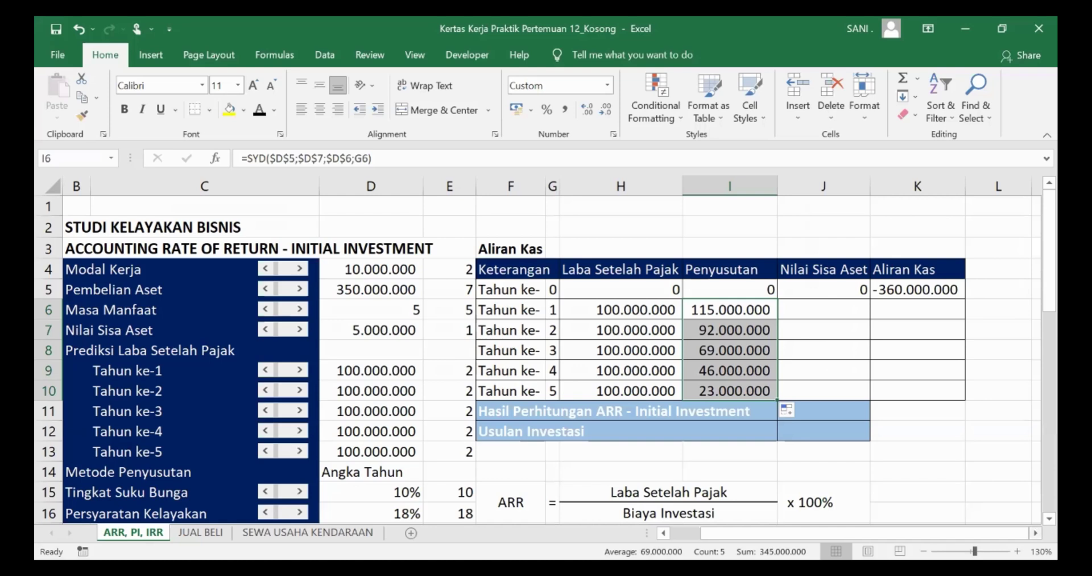
click(841, 315)
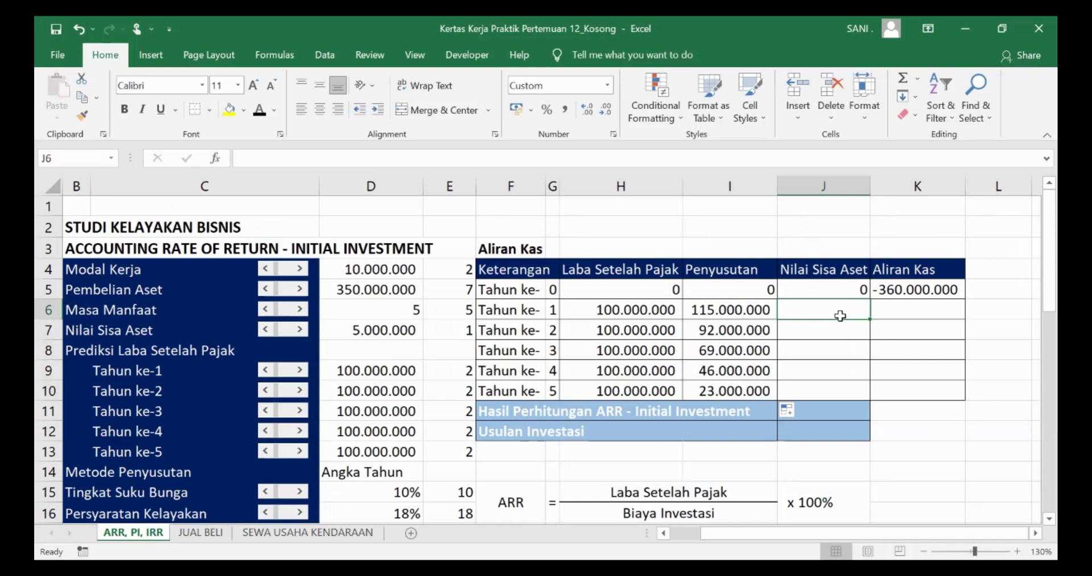
text(=)
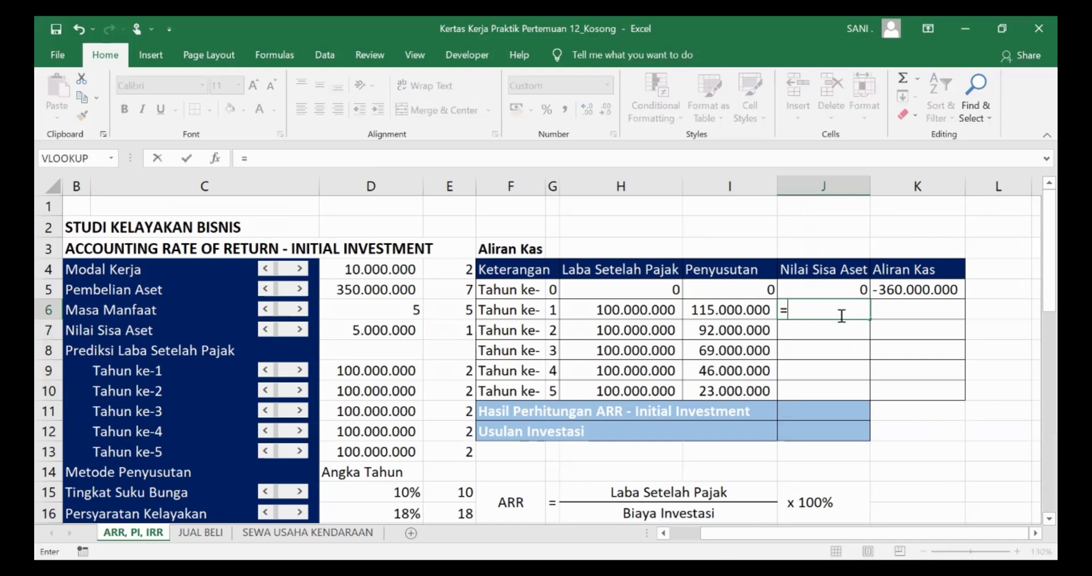
click(342, 291)
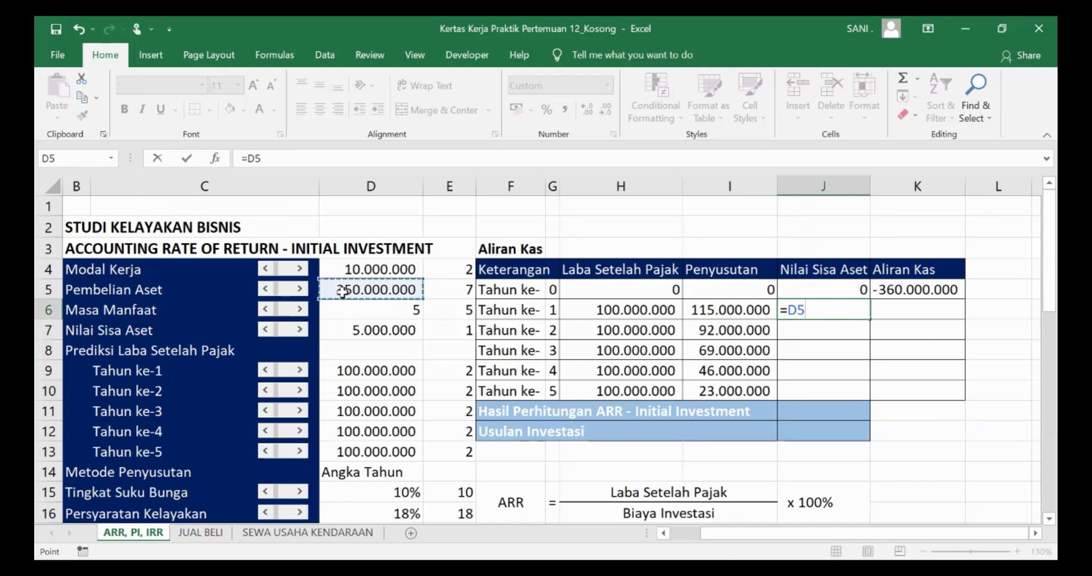
text(-)
click(737, 310)
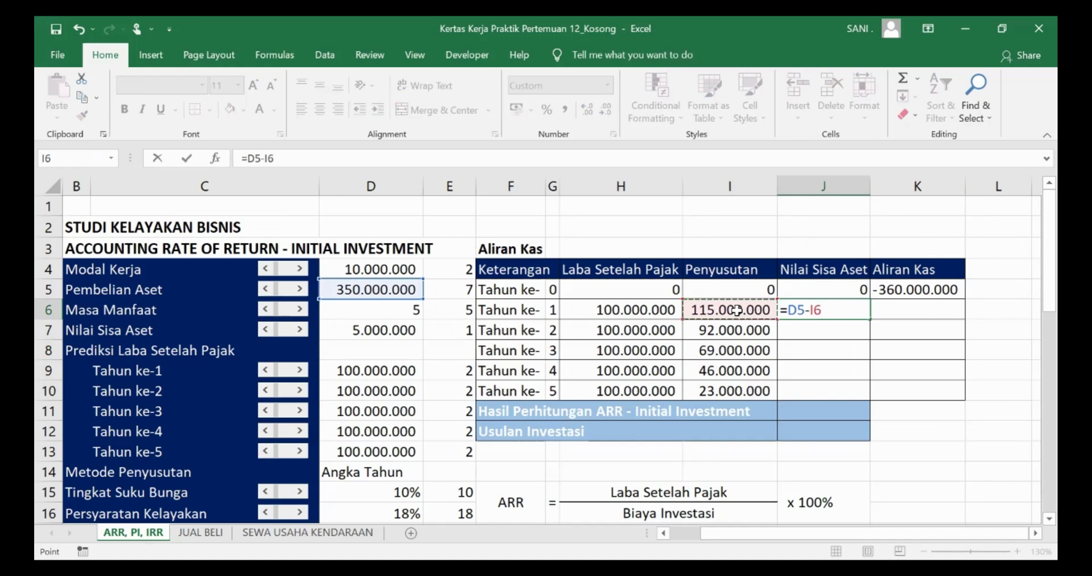
key(Return)
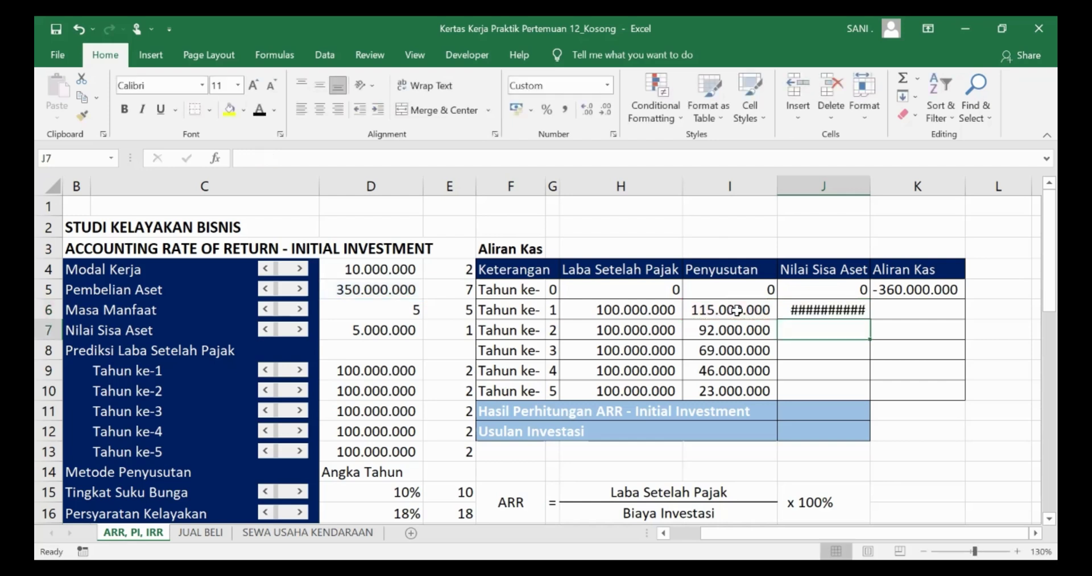
double_click(869, 189)
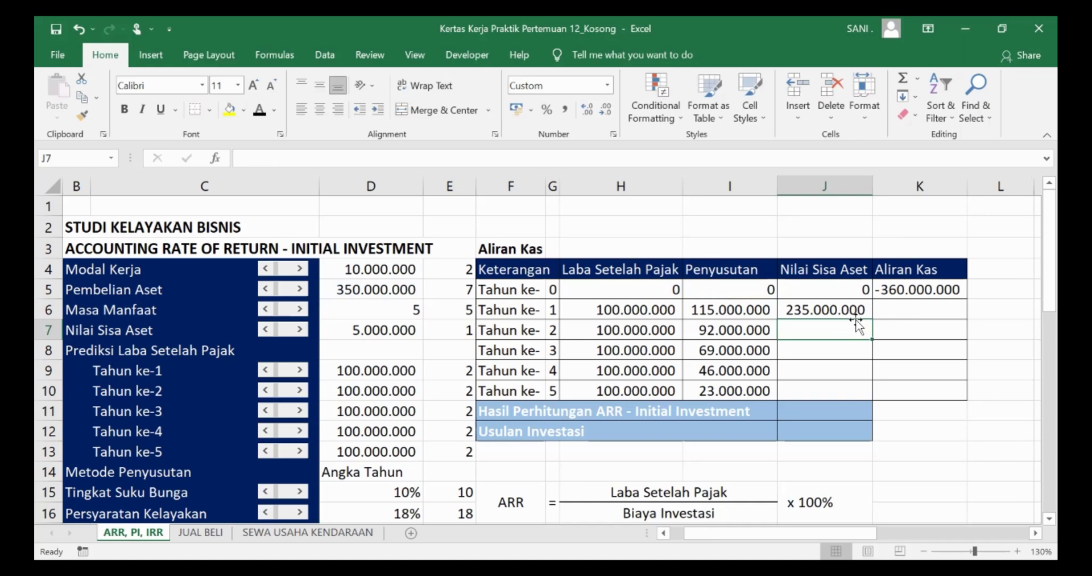
Step: Enter =J6-I7 for the Tahun ke-2 Nilai Sisa Aset in J7, fill it down to J10 and check J10 against the input in D7
text(=)
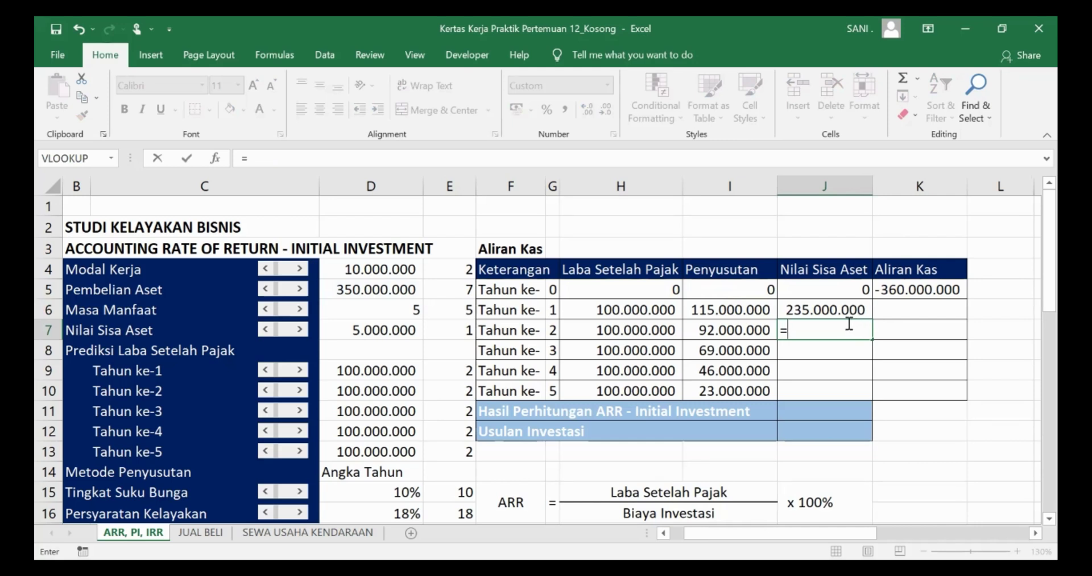
click(842, 302)
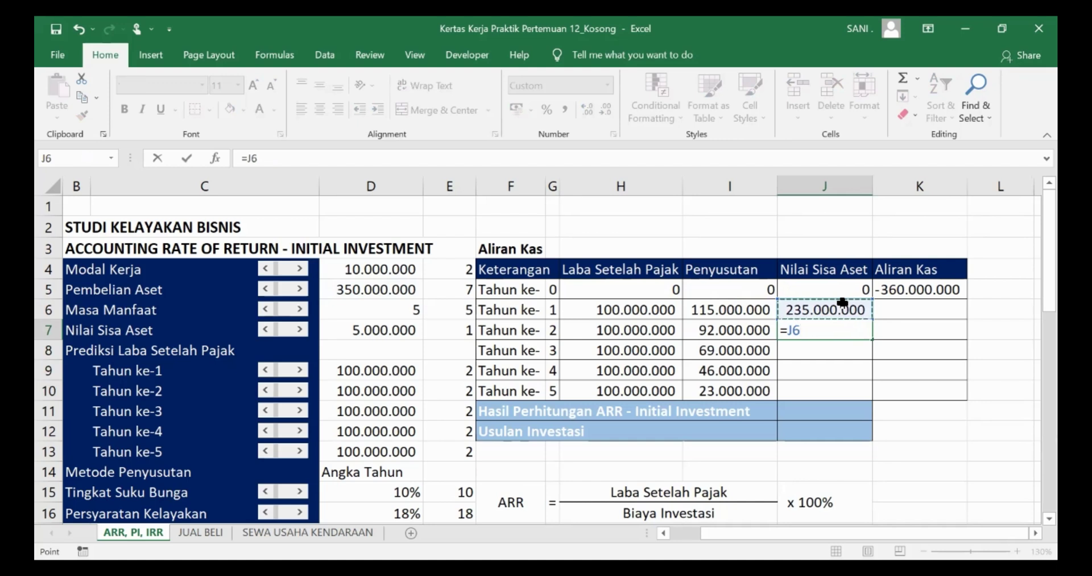
text(-)
click(731, 329)
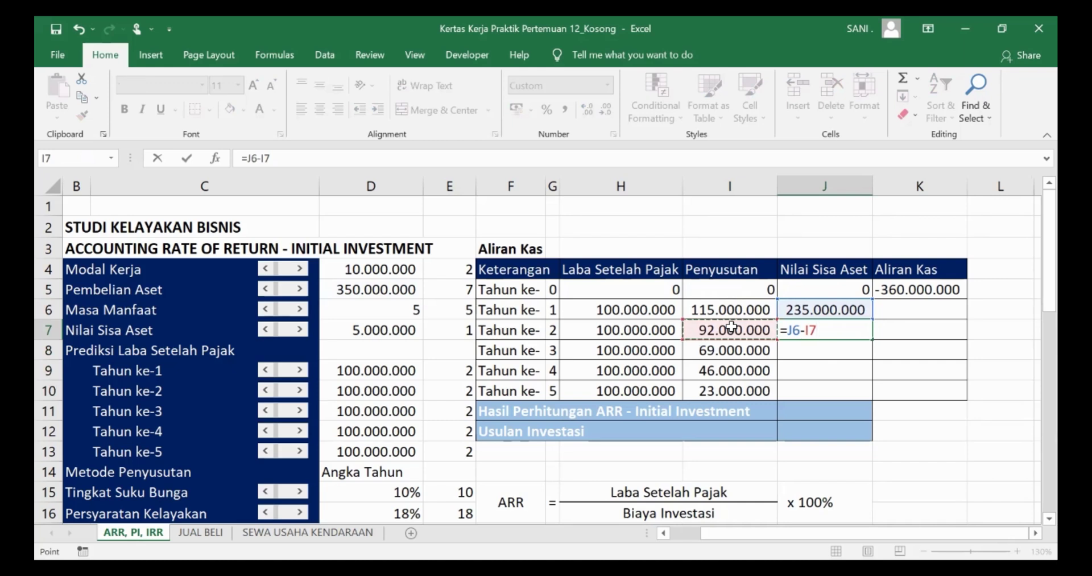
key(Return)
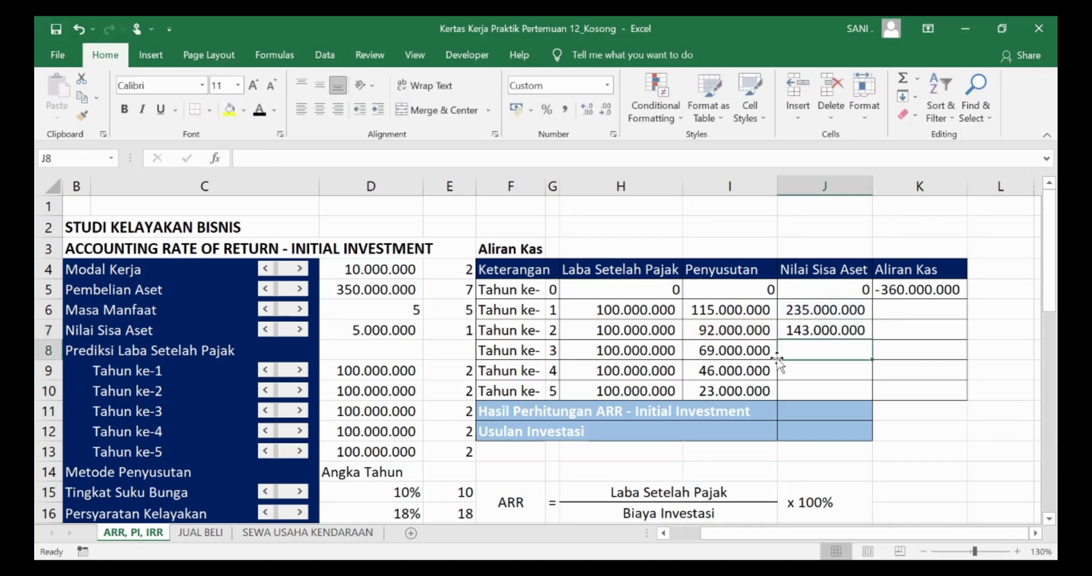
click(863, 326)
drag(872, 340, 871, 398)
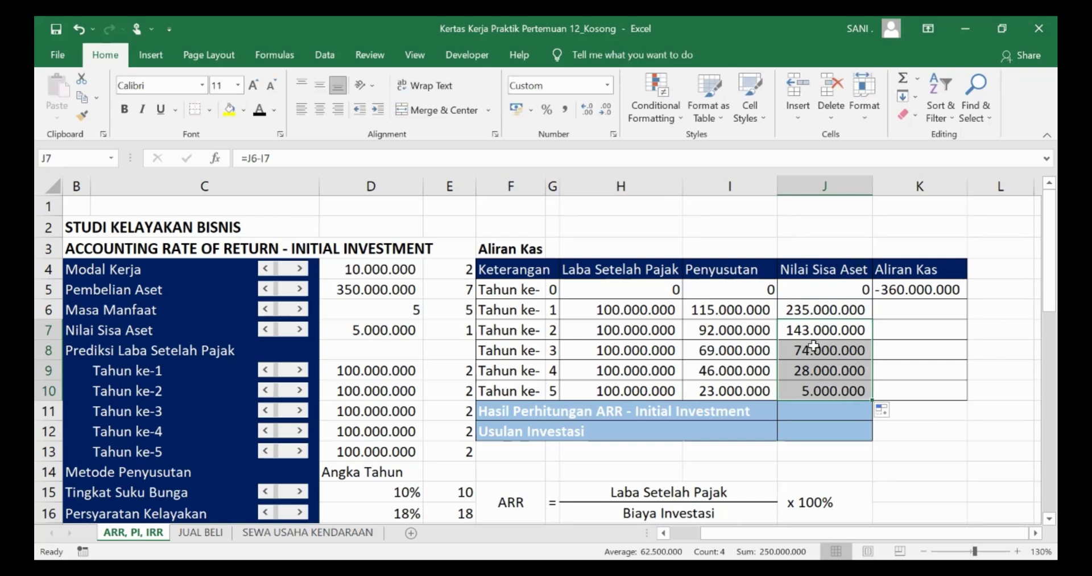
click(818, 386)
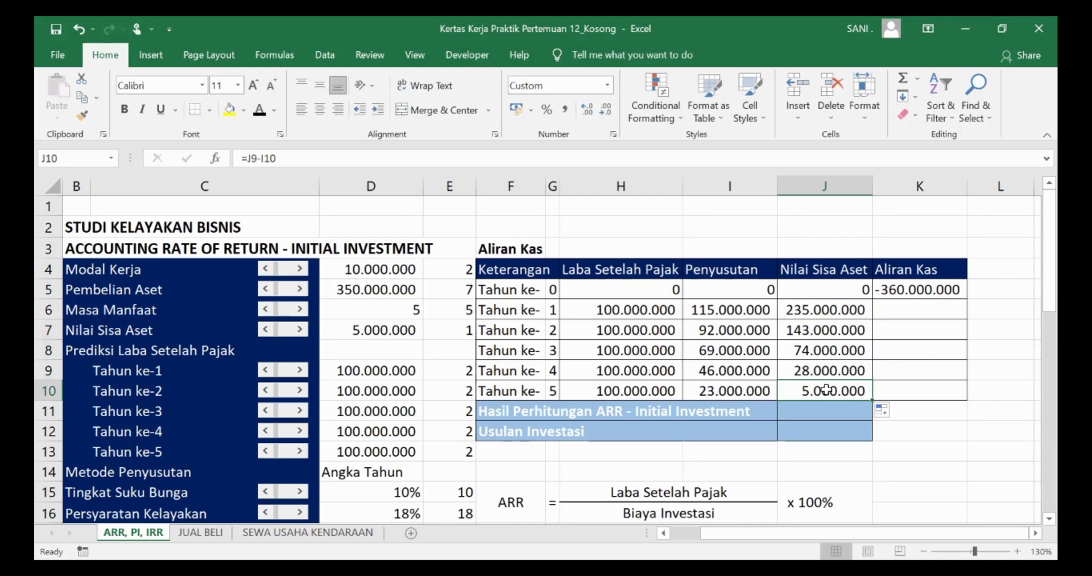
click(377, 327)
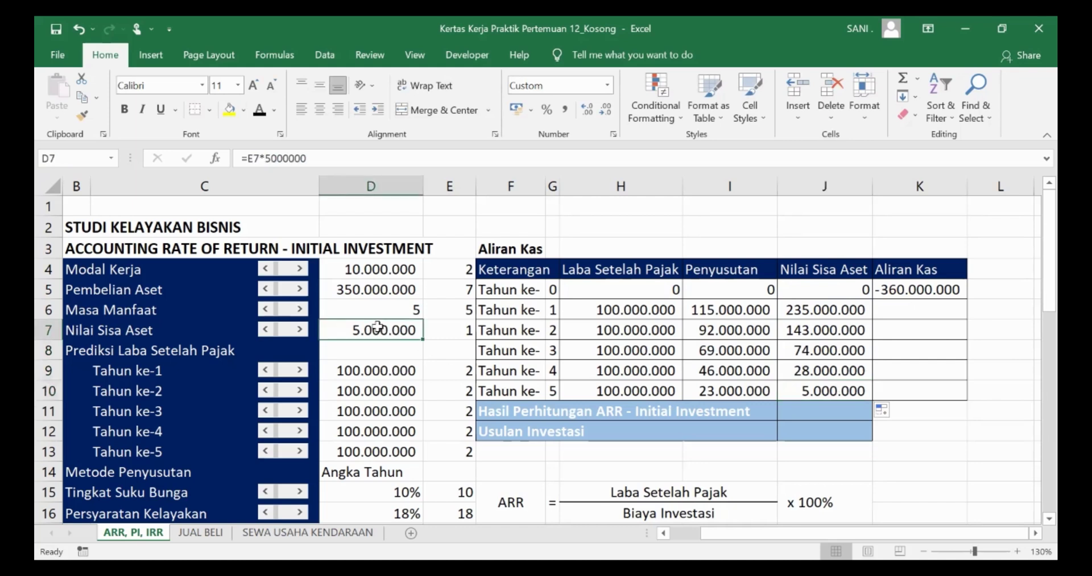
Step: Enter the formula =H6+I6 for the Tahun ke-1 Aliran Kas in K6 and fill it down to K10
click(951, 306)
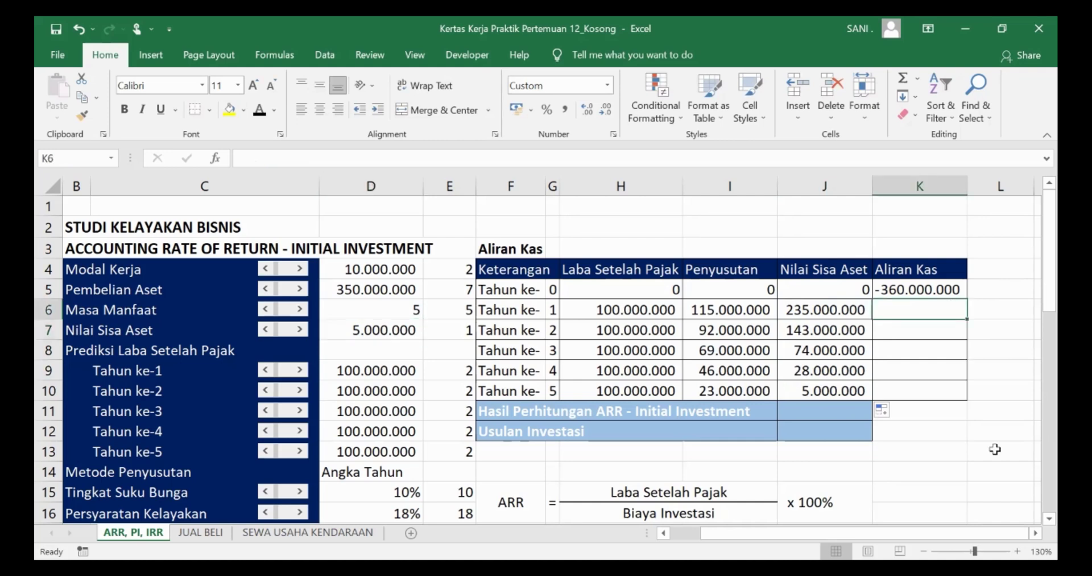
scroll(980, 404, right, 1)
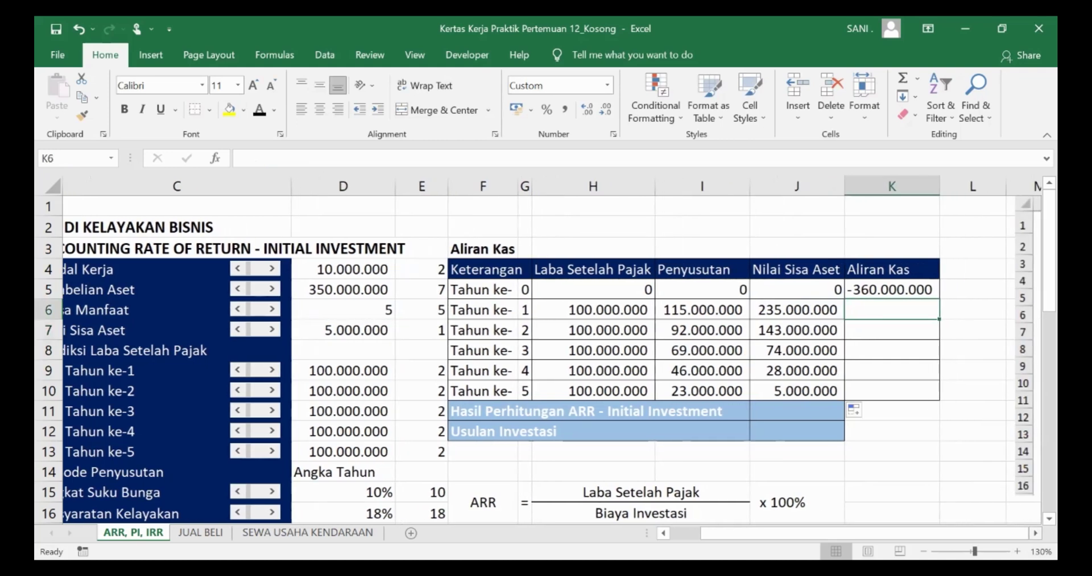
text(=)
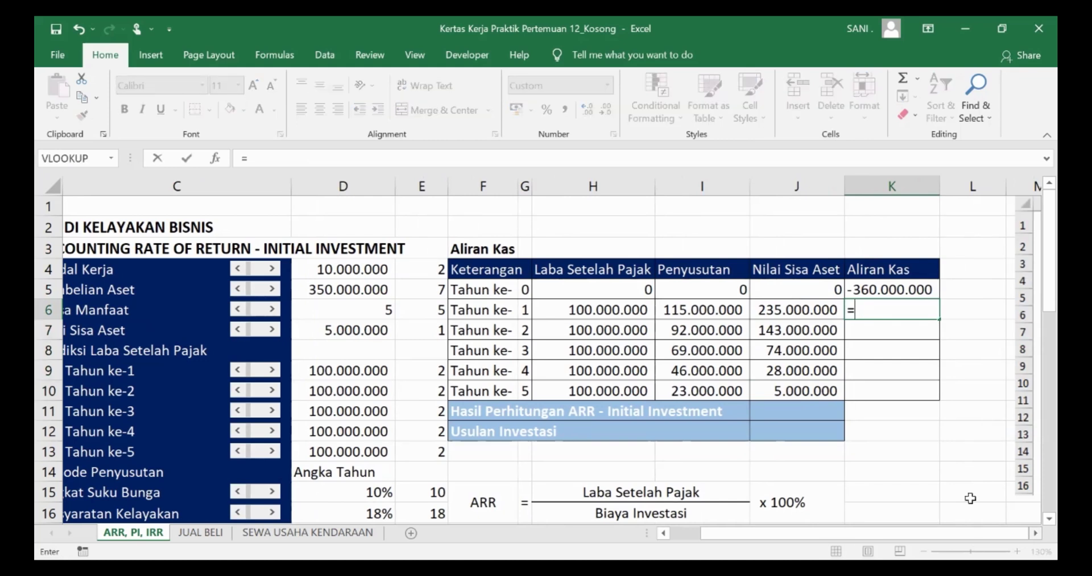
click(636, 309)
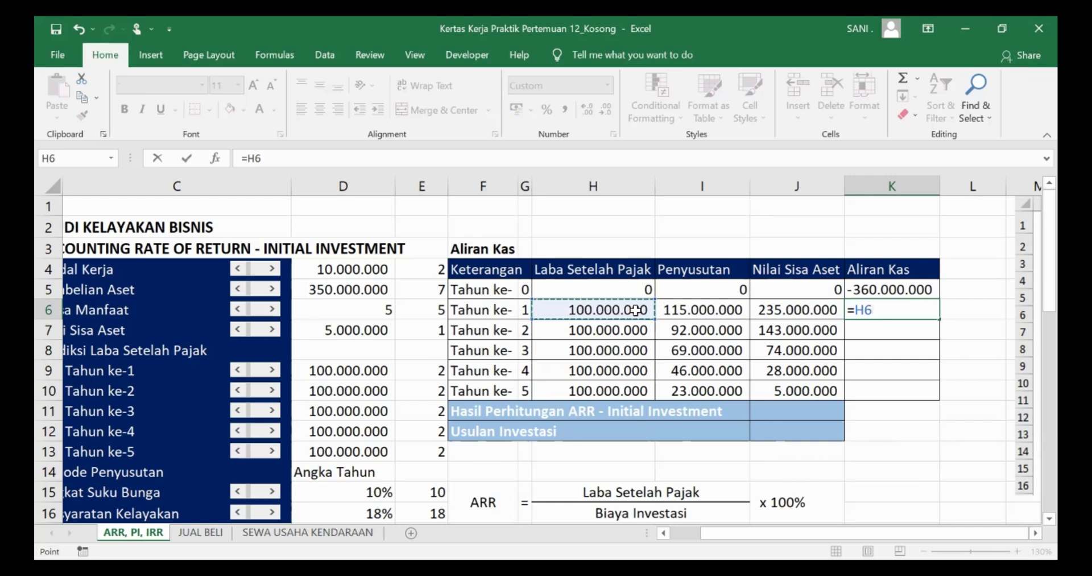
text(+)
click(730, 310)
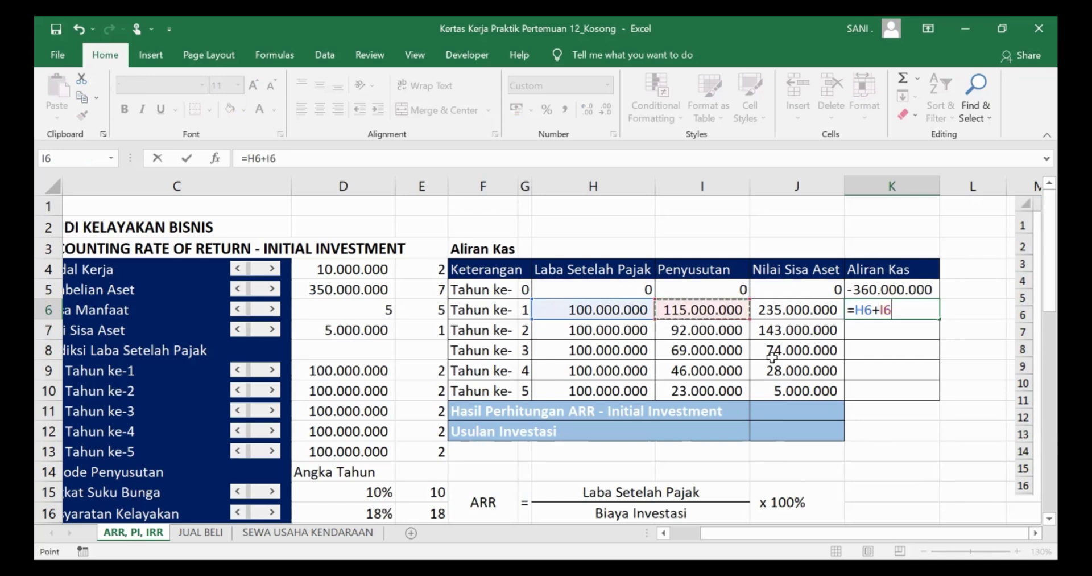
key(Return)
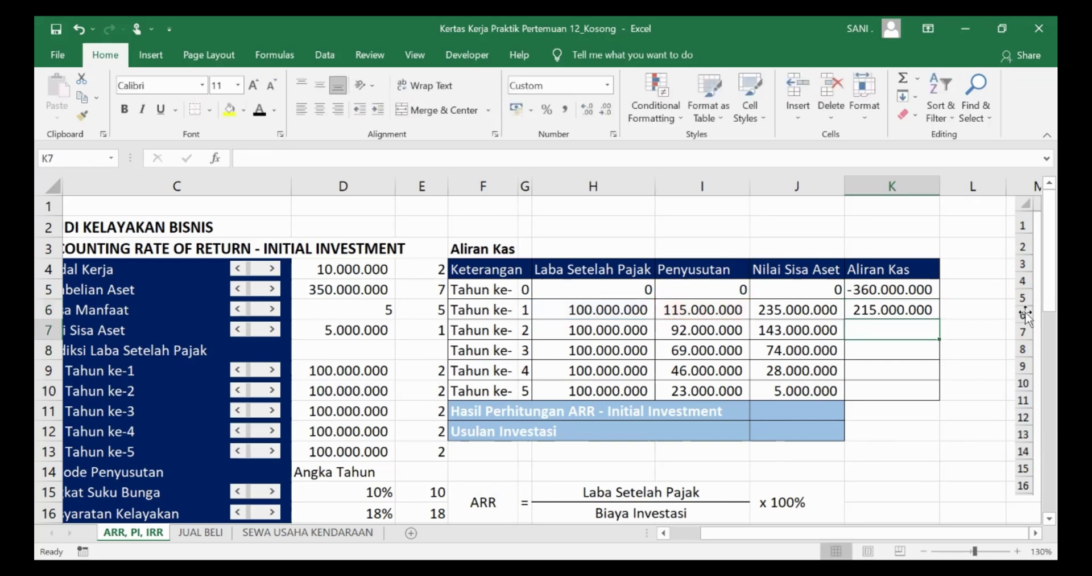
click(902, 308)
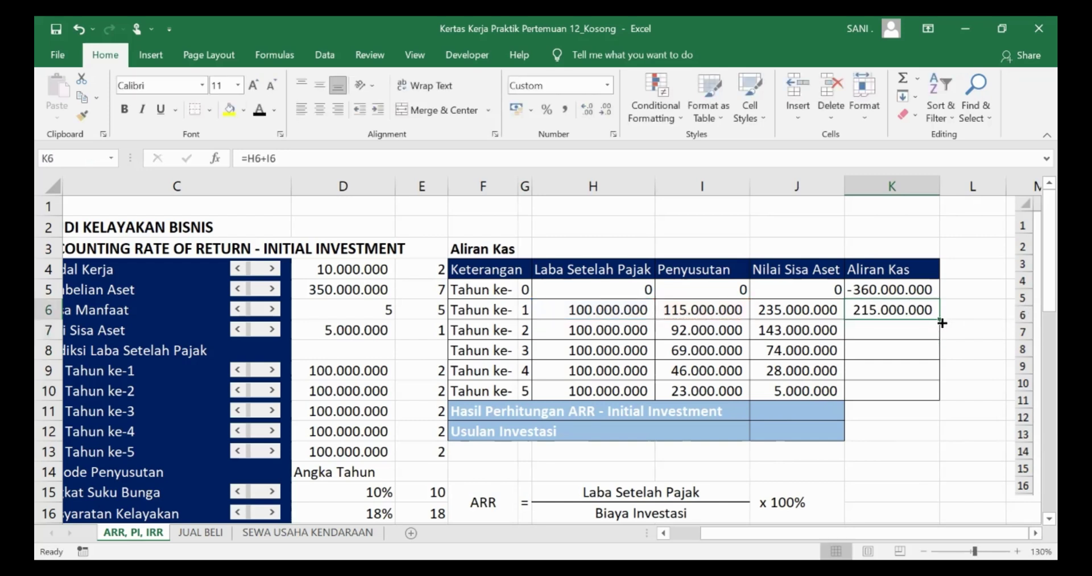
drag(940, 322, 949, 397)
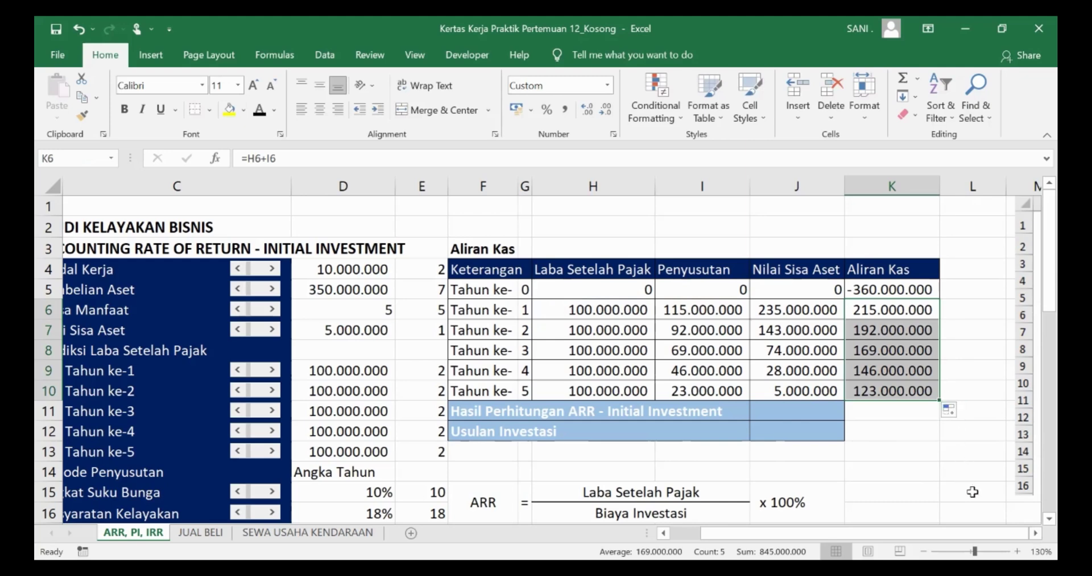
Step: Compare the Aliran Kas column with the reference picture and extend the Tahun ke-5 formula in K10 to =H10+I10+D7
scroll(552, 353, right, 5)
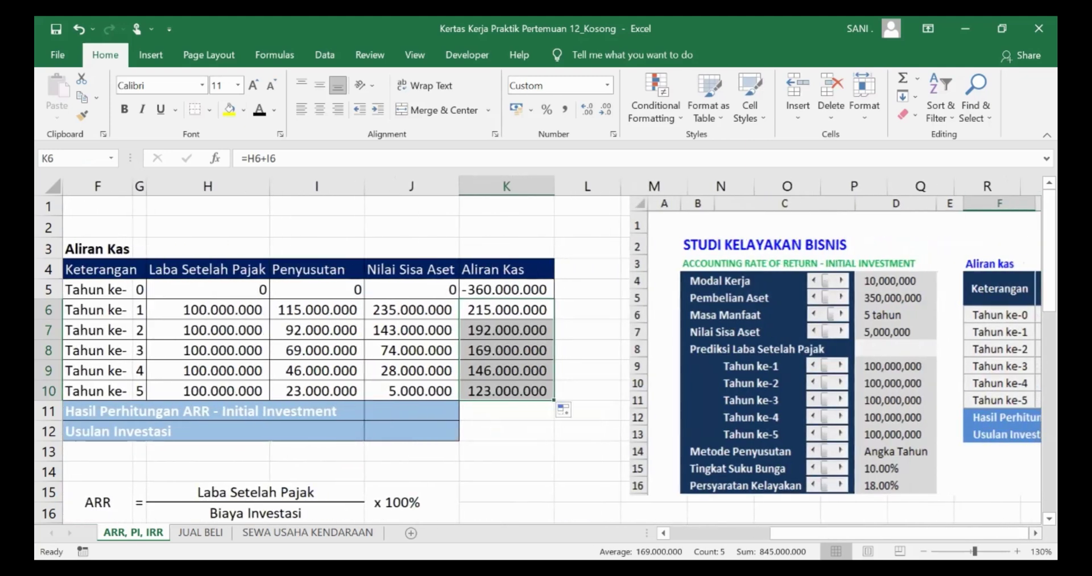
scroll(552, 352, right, 3)
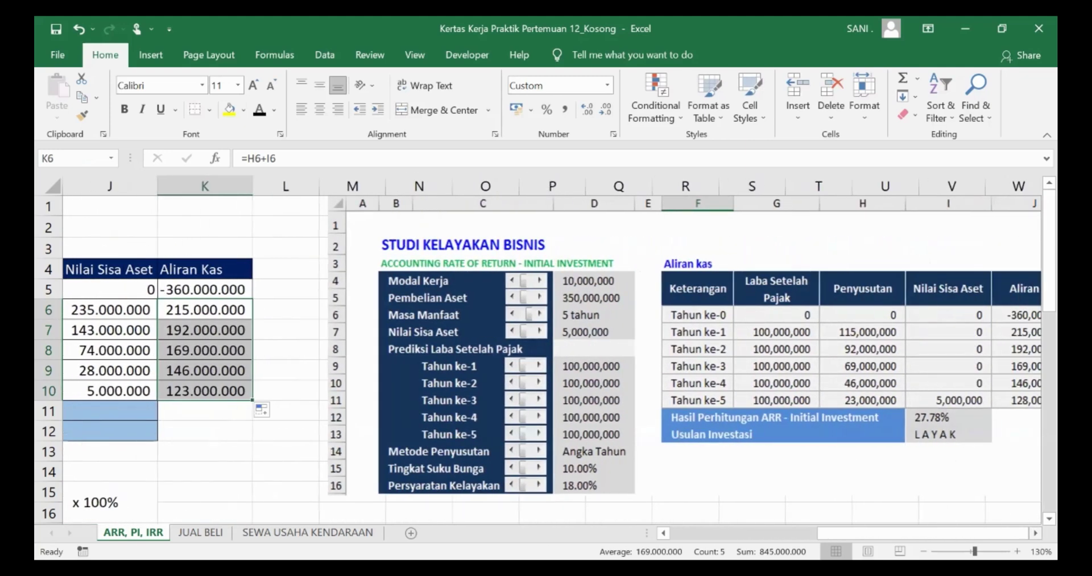
scroll(552, 353, right, 1)
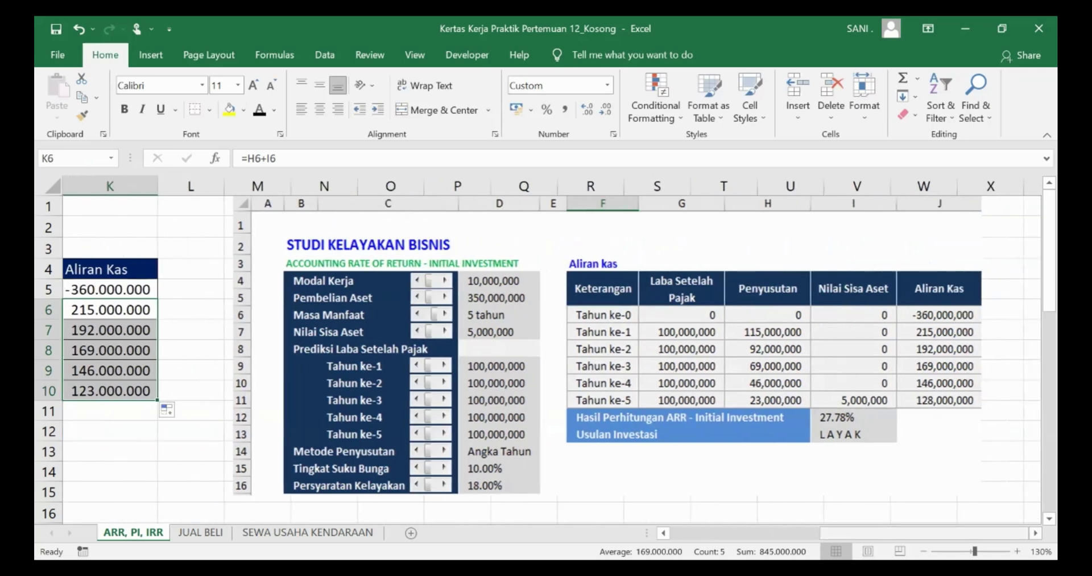
scroll(644, 335, left, 7)
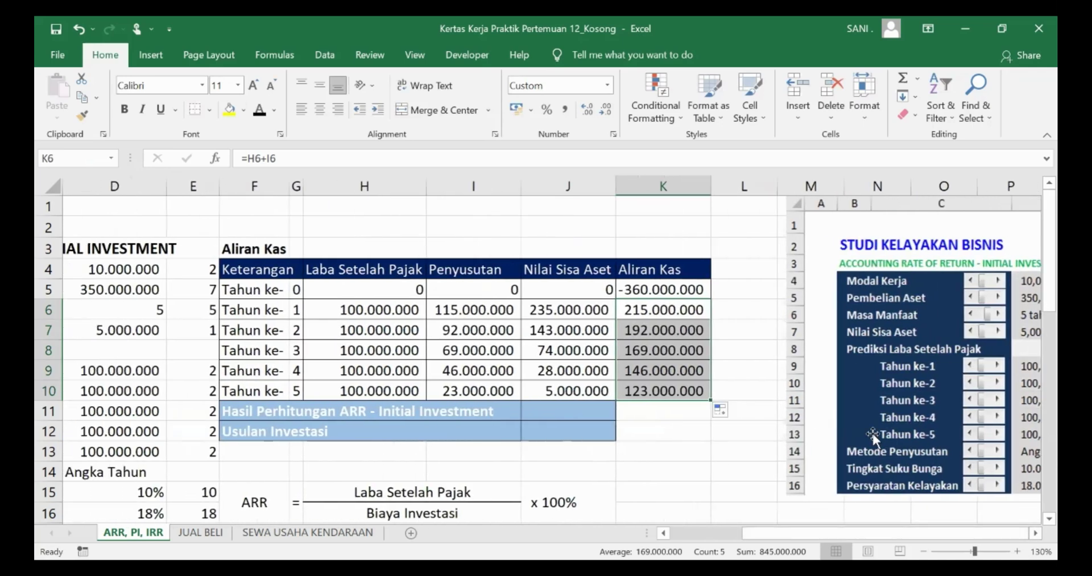
click(663, 391)
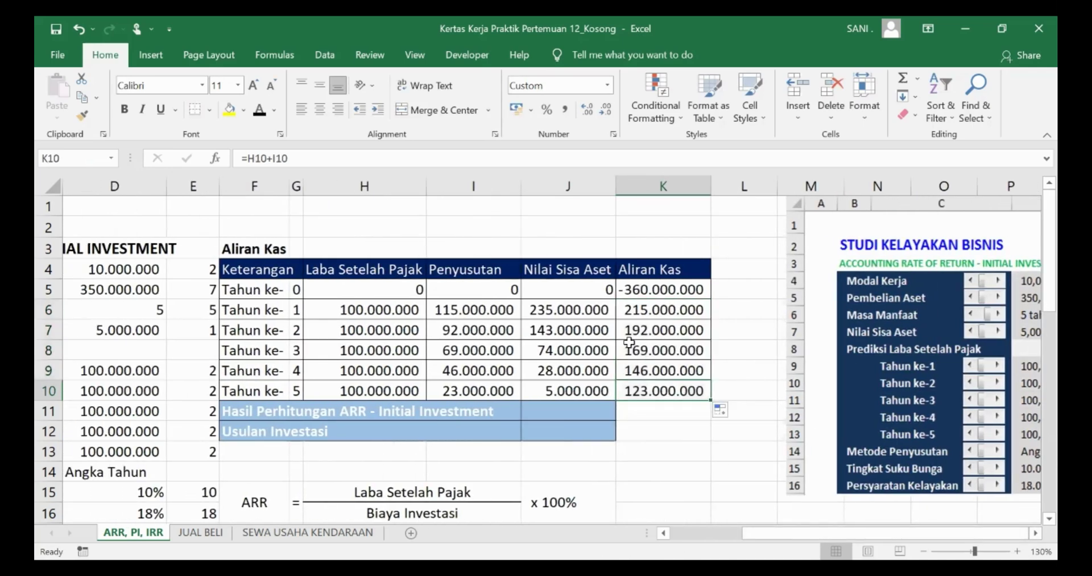
click(316, 163)
text(+)
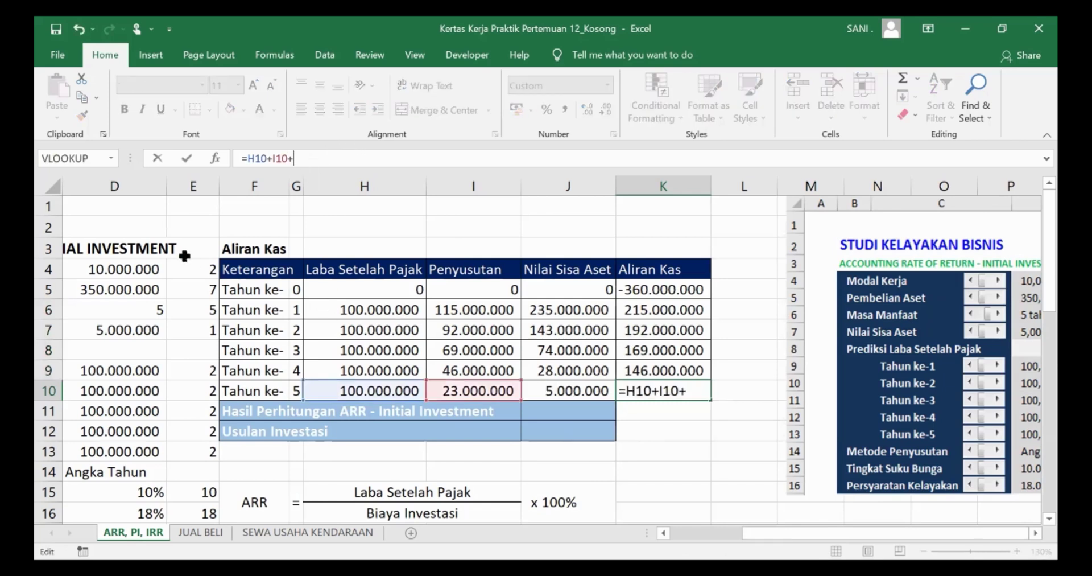
click(123, 327)
key(Return)
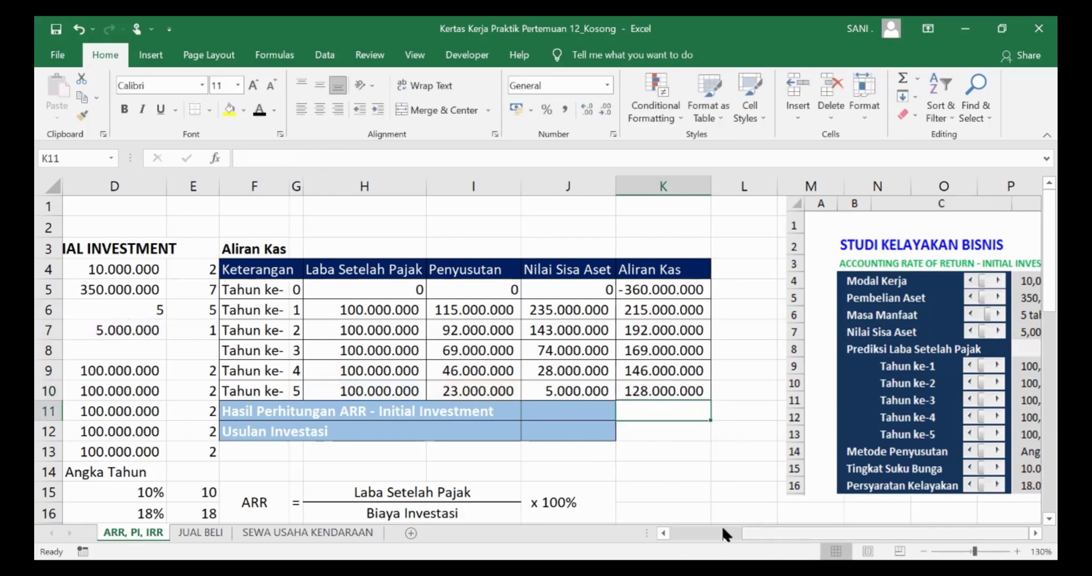
Step: Review the ARR formula and the Payback Period, Net Present Value, Profitability Index and Internal Rate of Return sections below the Aliran Kas table
scroll(723, 529, left, 3)
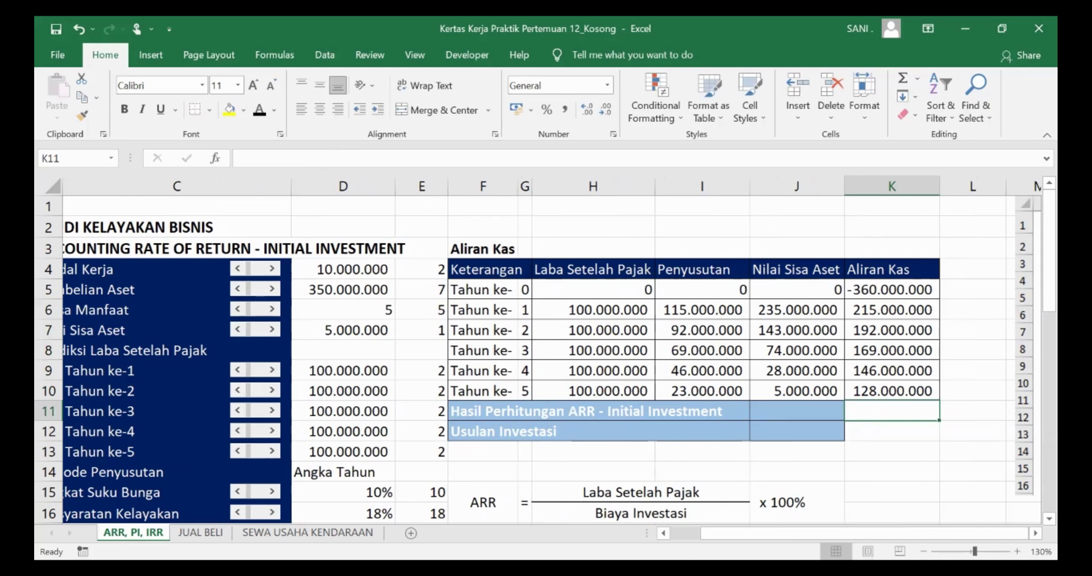
scroll(240, 282, left, 2)
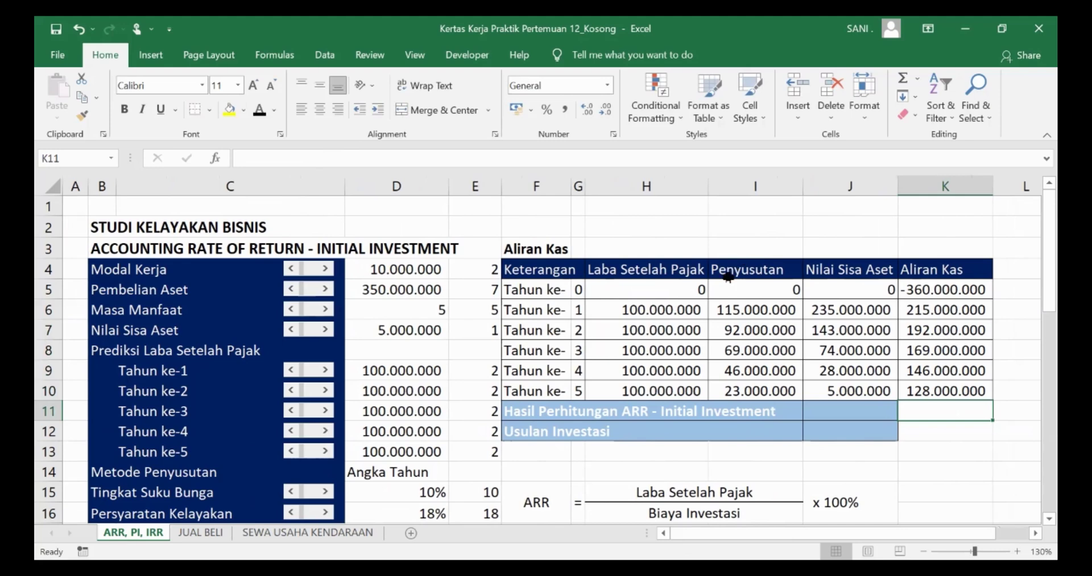
scroll(732, 335, down, 2)
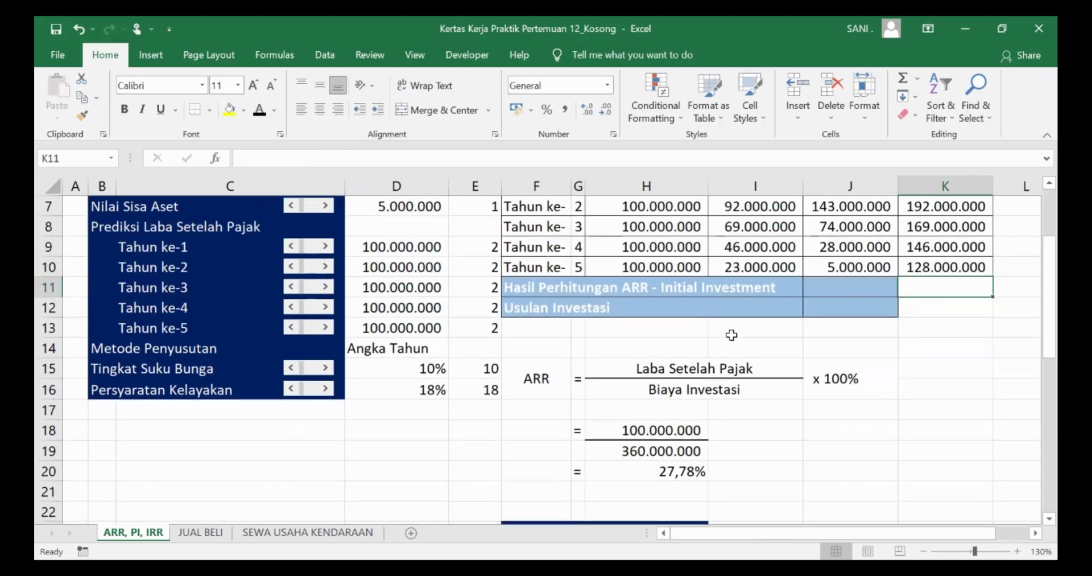
scroll(731, 335, down, 1)
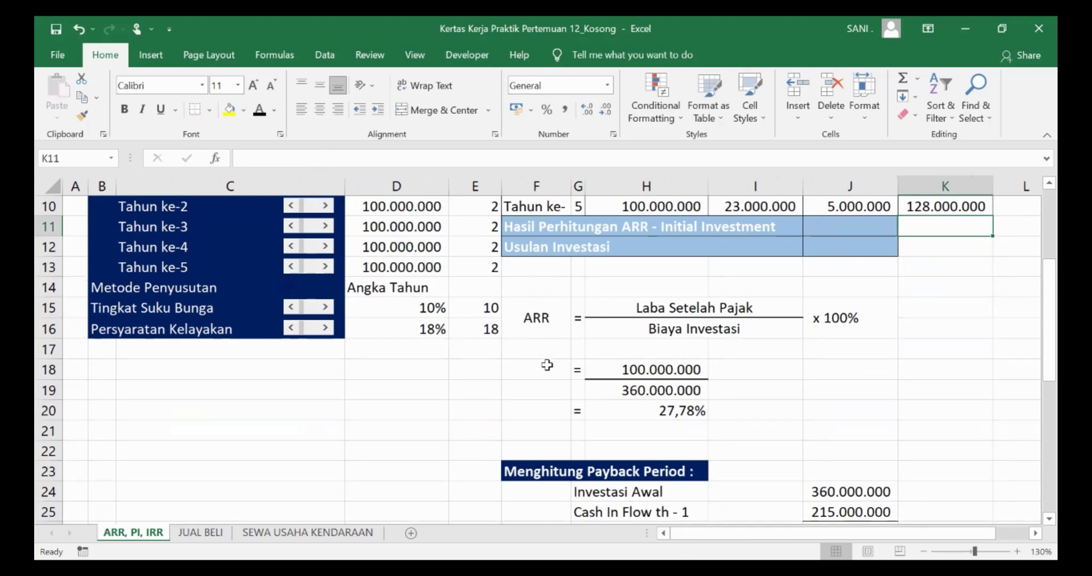
scroll(548, 362, down, 4)
scroll(559, 329, down, 1)
scroll(559, 329, down, 2)
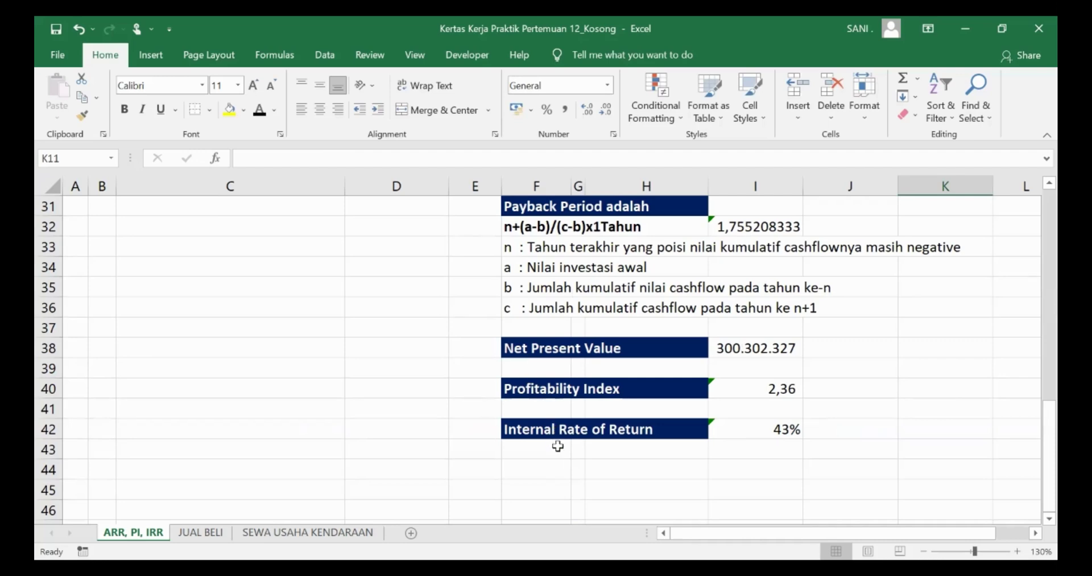
scroll(559, 444, up, 2)
scroll(563, 436, up, 8)
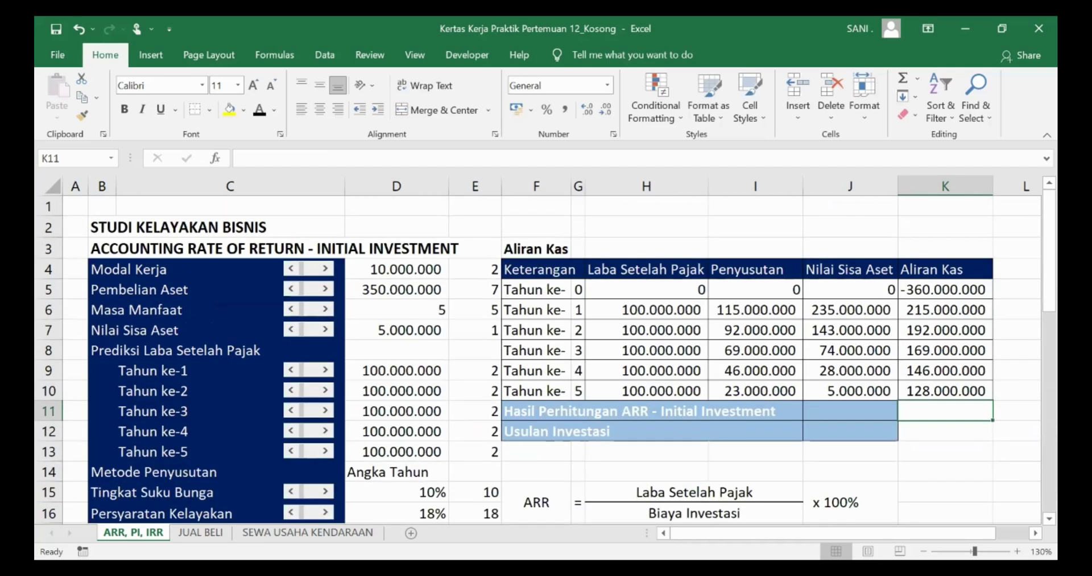
Step: Examine the ARR calculation below the Aliran Kas table, tracing the formulas in H18, H19 and H20 to their source cells
scroll(567, 427, down, 1)
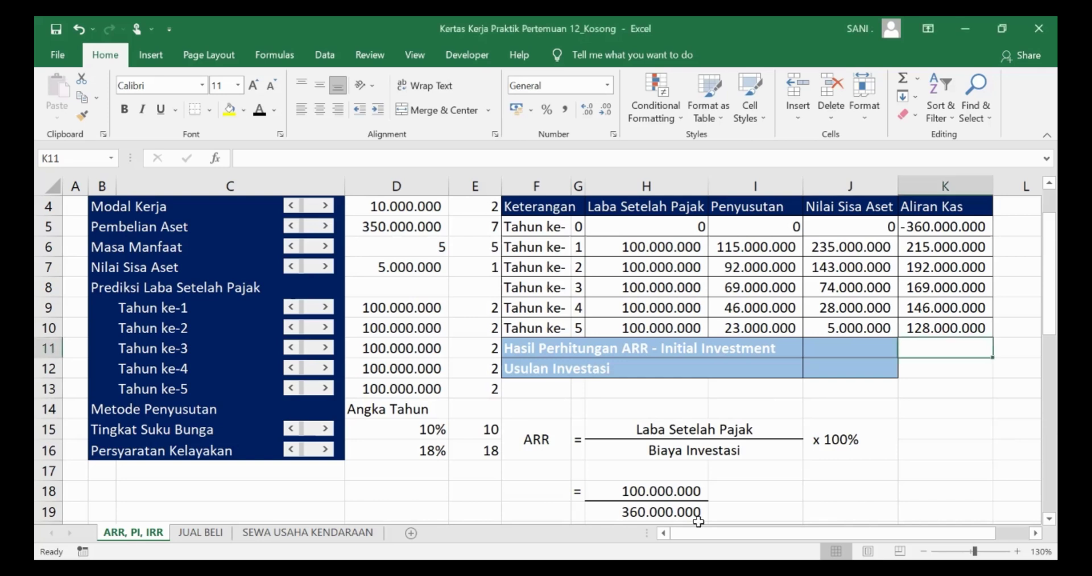
scroll(676, 410, down, 1)
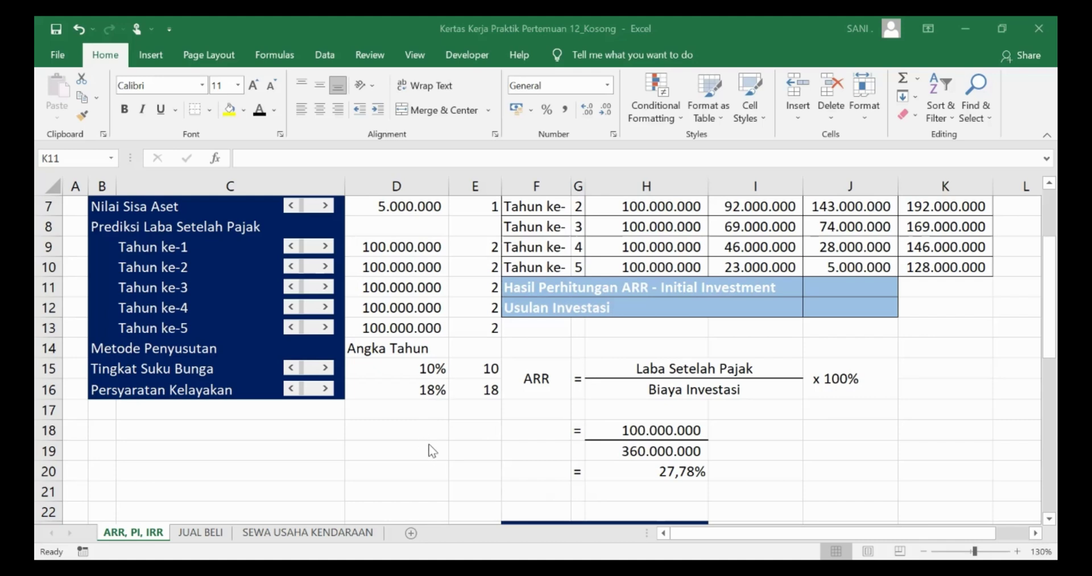
click(665, 431)
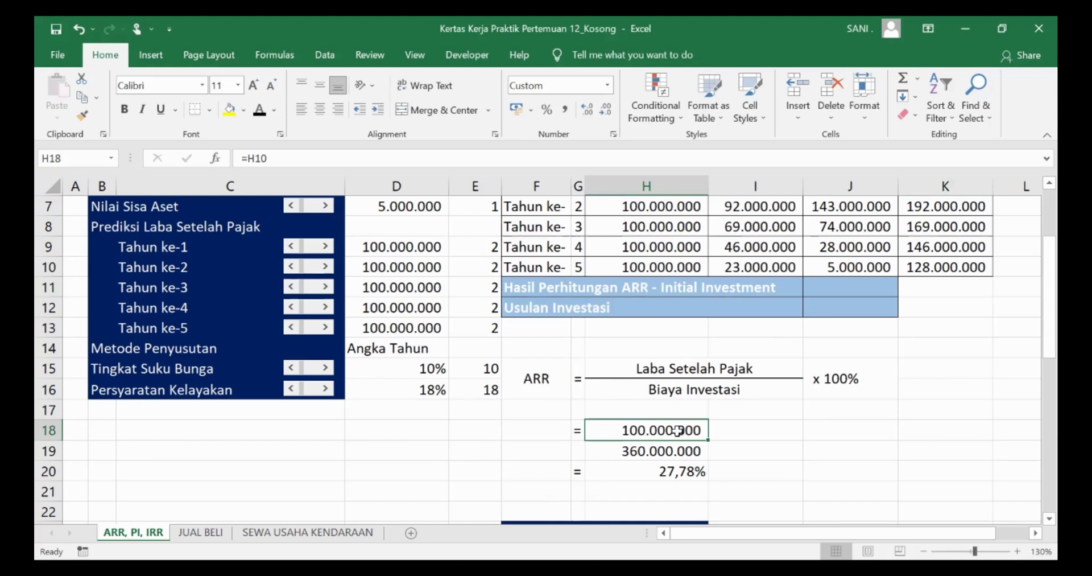
click(685, 365)
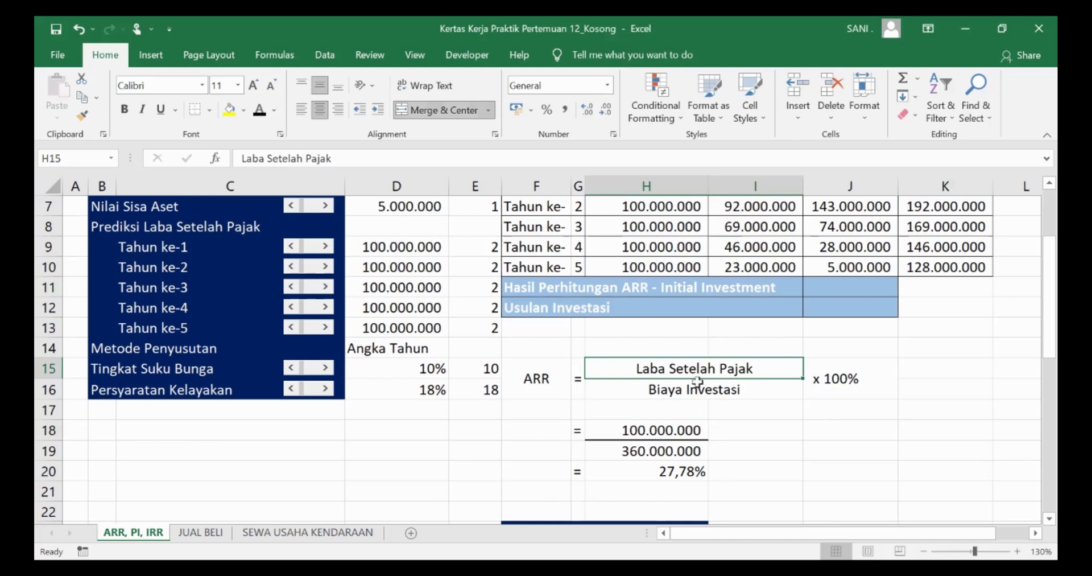
click(662, 432)
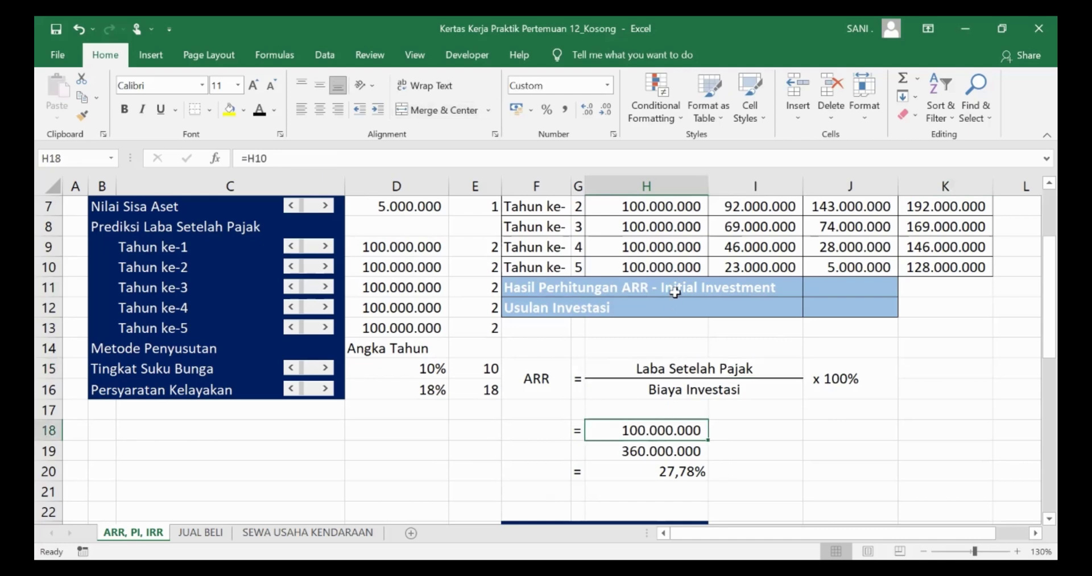
scroll(673, 295, up, 2)
drag(676, 310, 677, 371)
scroll(700, 387, down, 3)
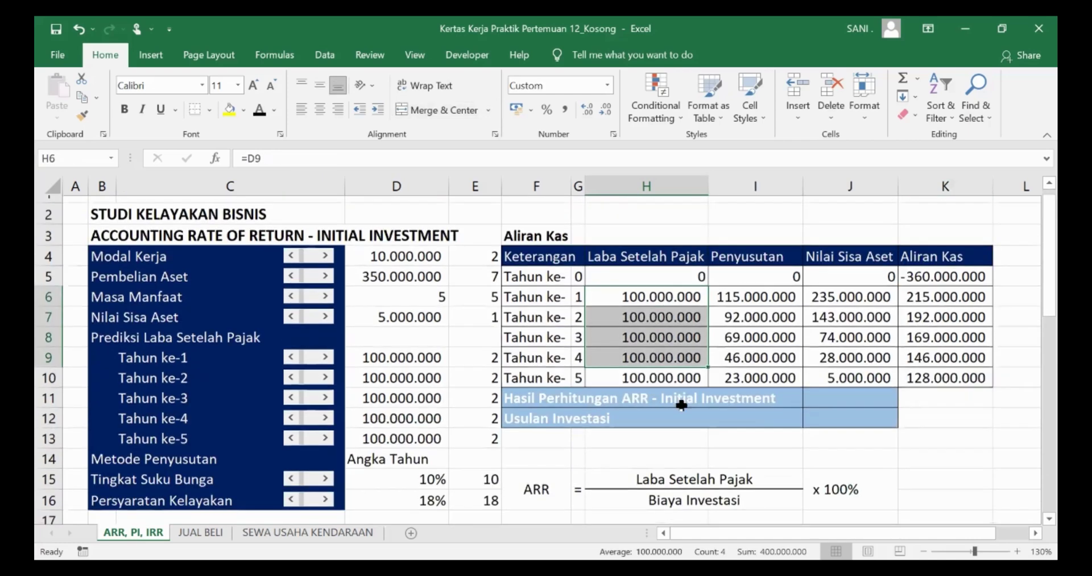
scroll(711, 409, up, 2)
click(712, 450)
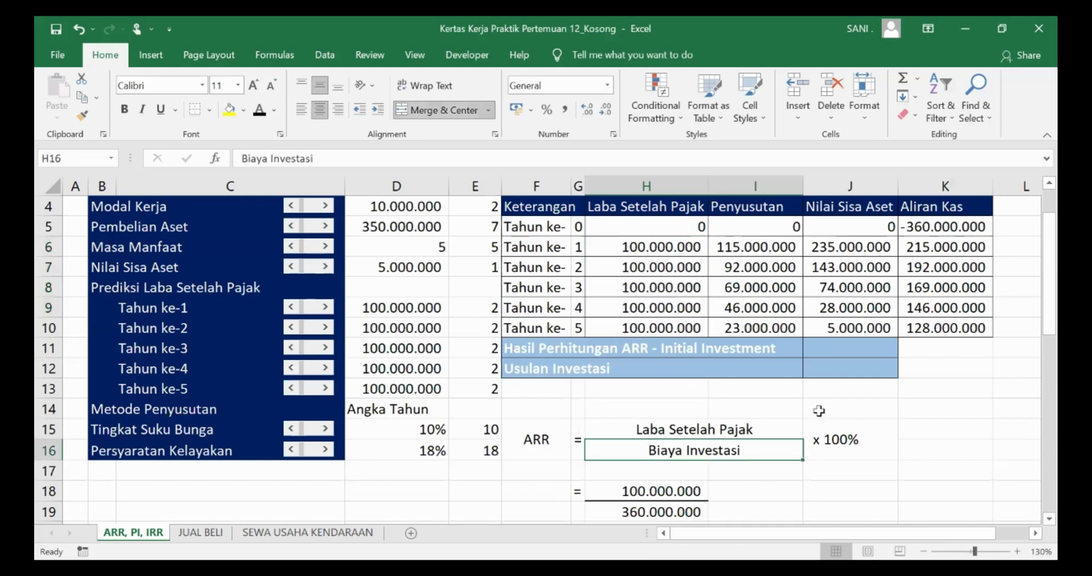
click(652, 511)
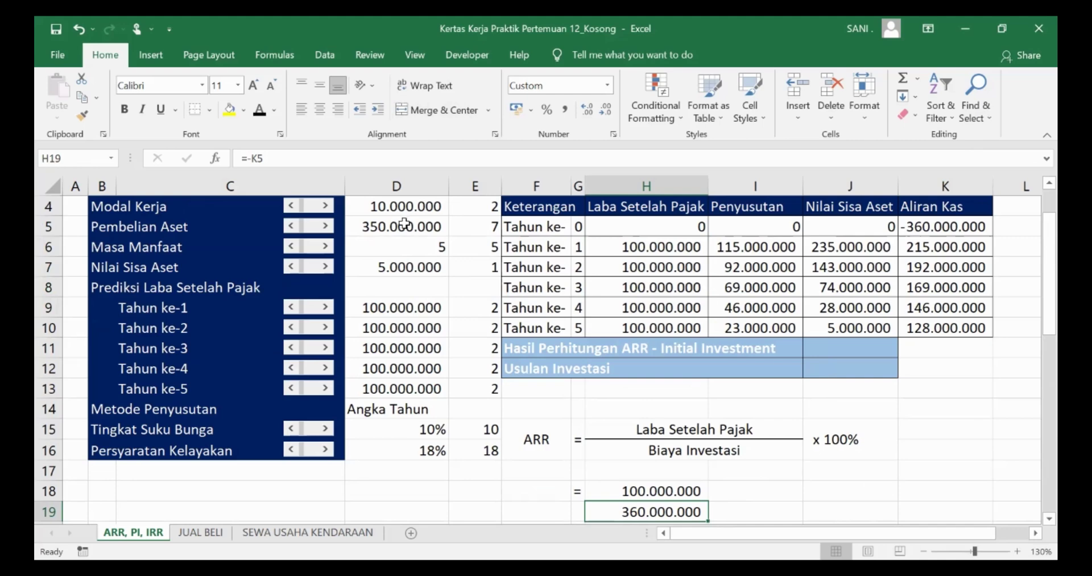
scroll(665, 428, down, 1)
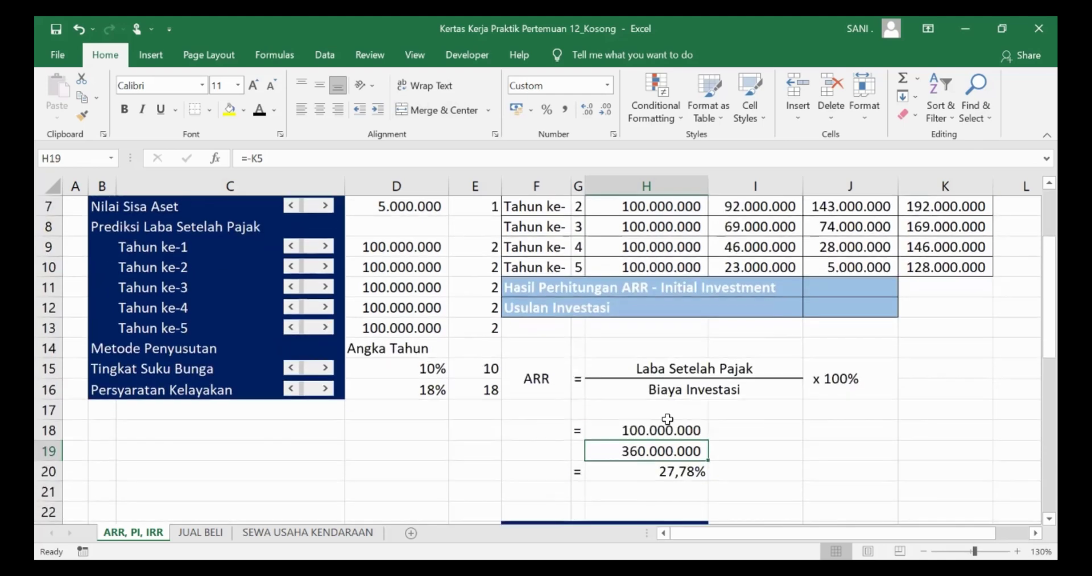
click(647, 473)
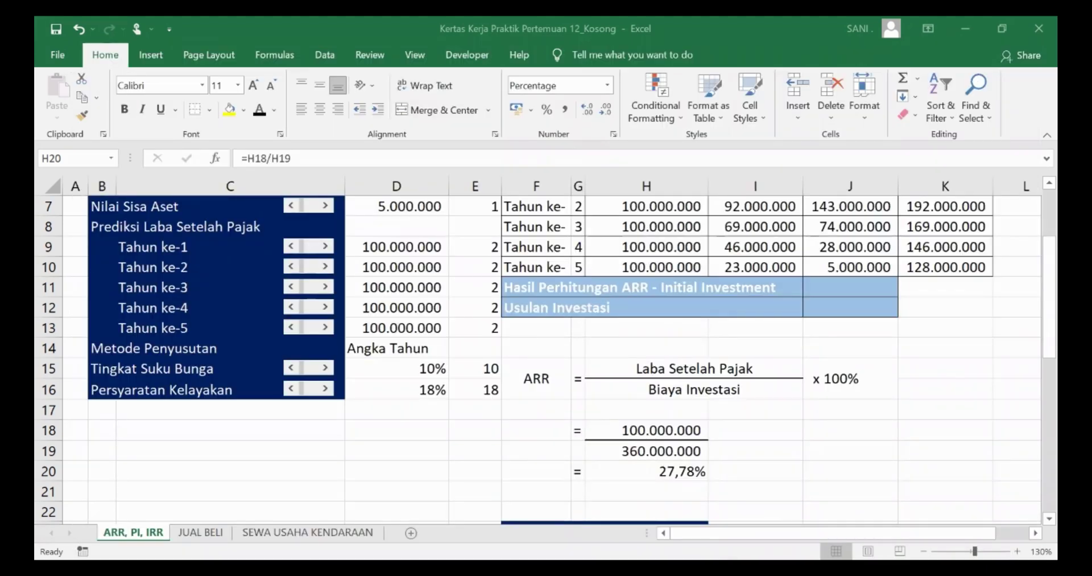
click(752, 483)
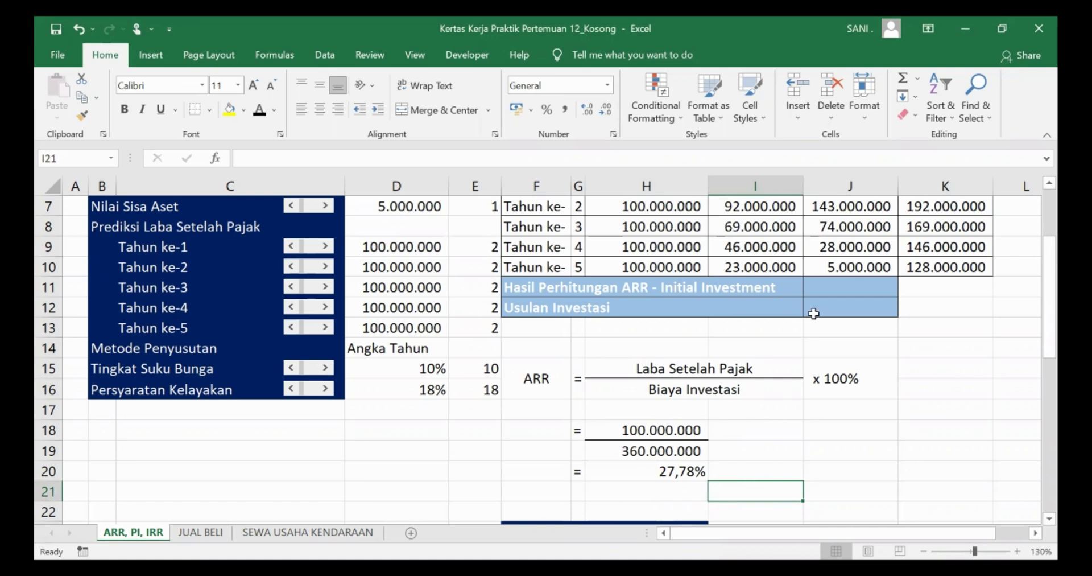
Step: Enter the formula =H20 for Hasil Perhitungan ARR - Initial Investment in J11
click(848, 284)
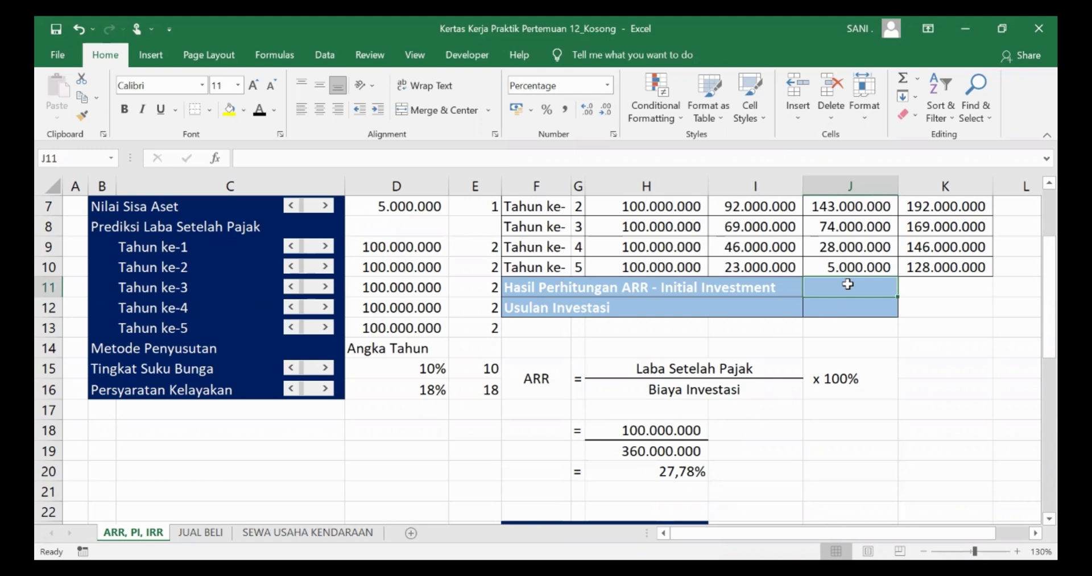
text(=)
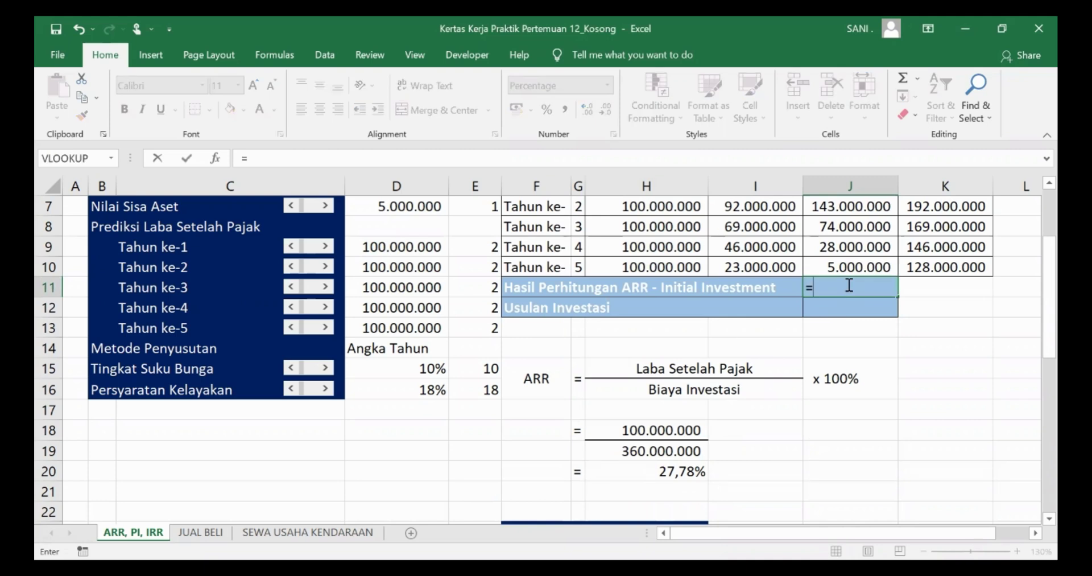
click(682, 471)
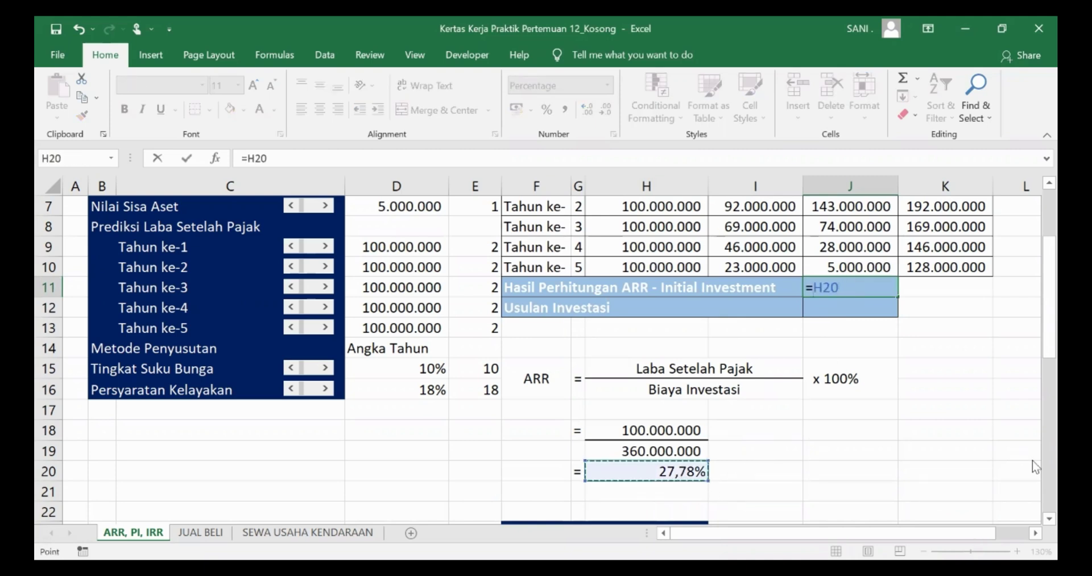
key(Return)
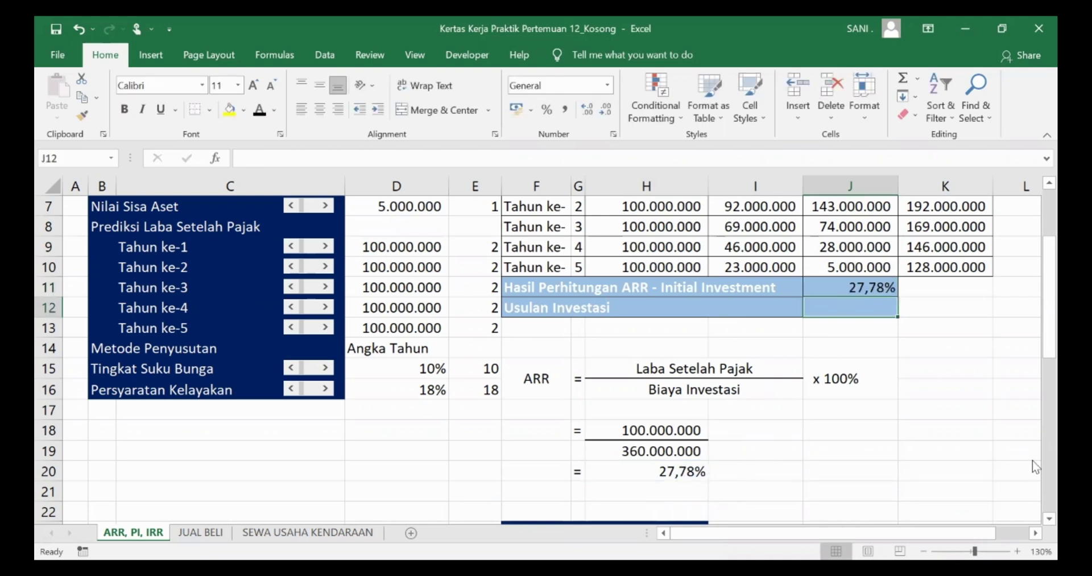
Step: Enter the formula =IF(J11>=D16;"LAYAK";"TIDAK LAYAK") for Usulan Investasi in J12
click(877, 282)
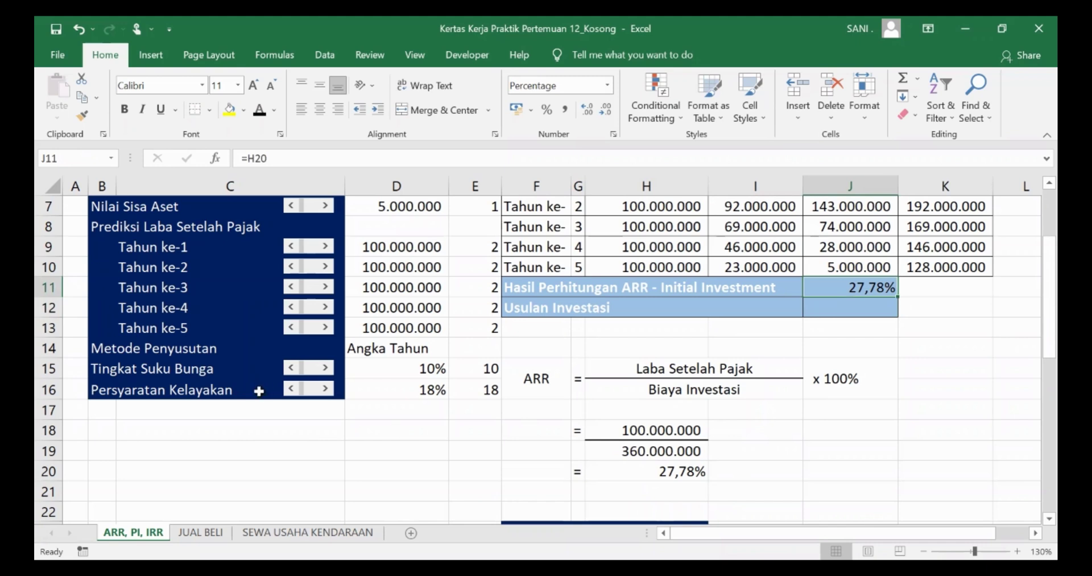
click(429, 391)
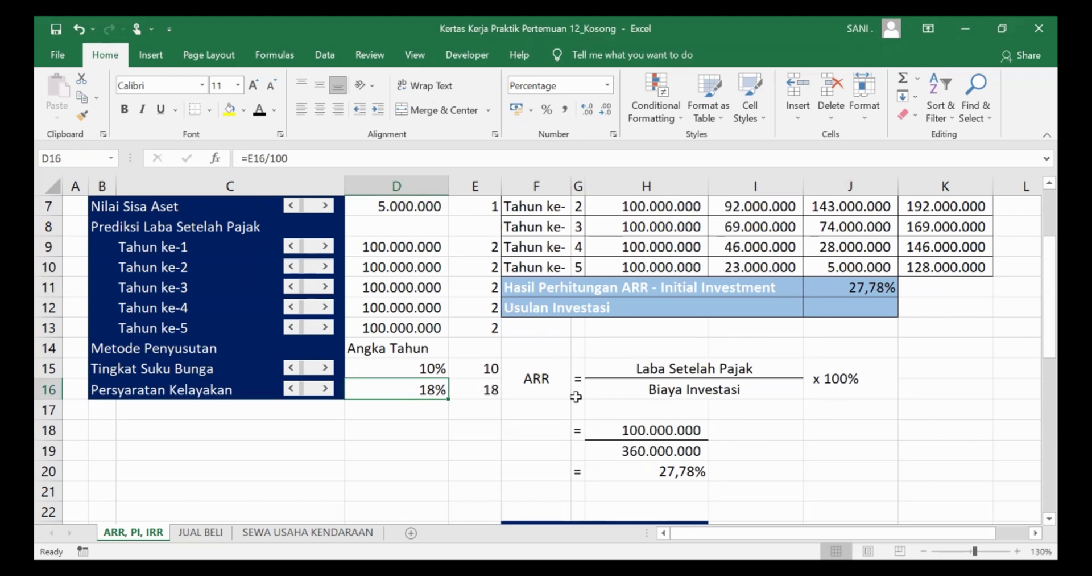
click(884, 310)
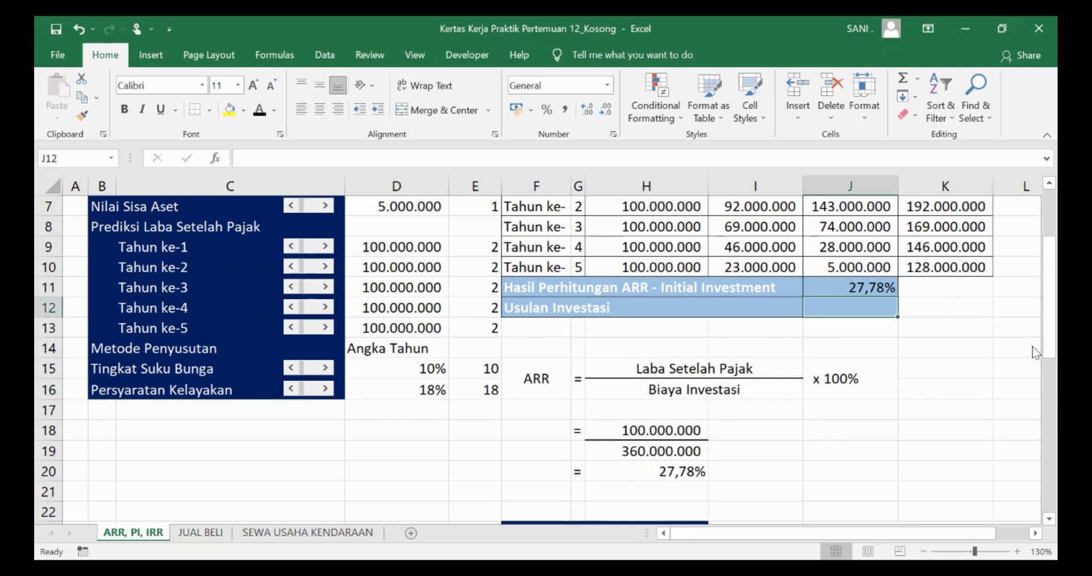
text(=)
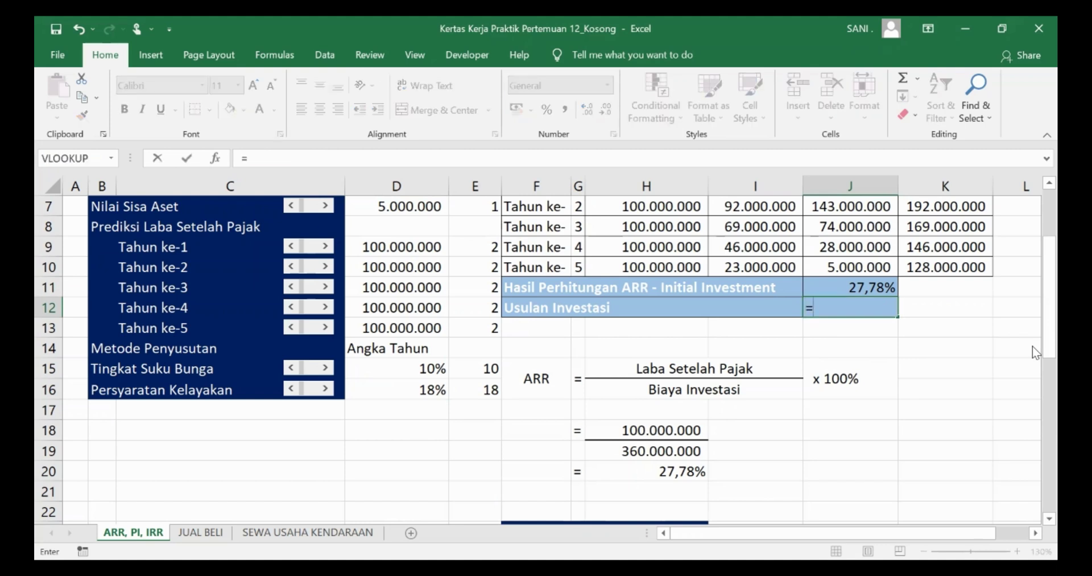
text(if()
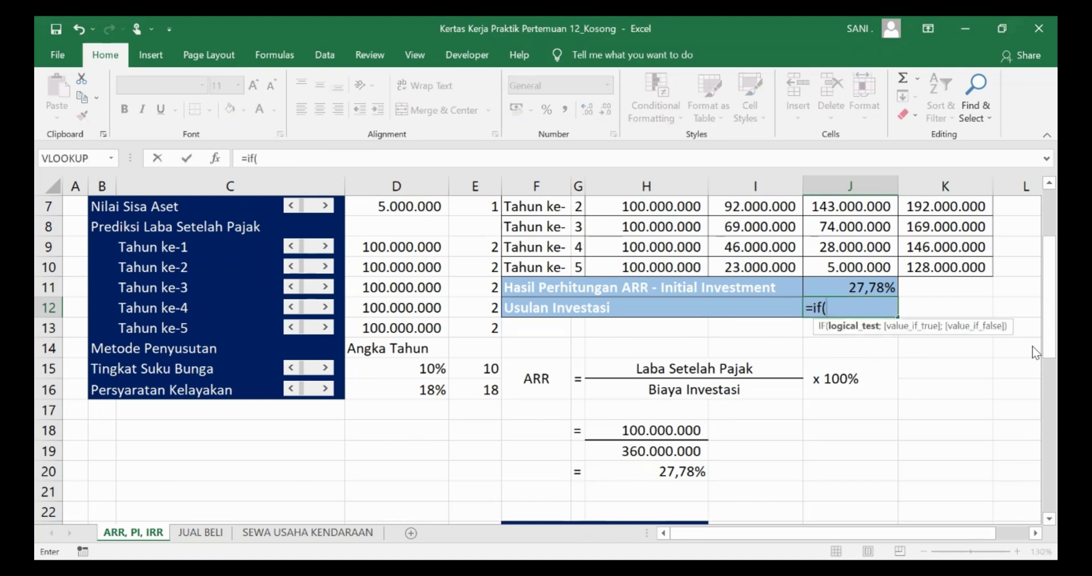
click(878, 286)
text(>)
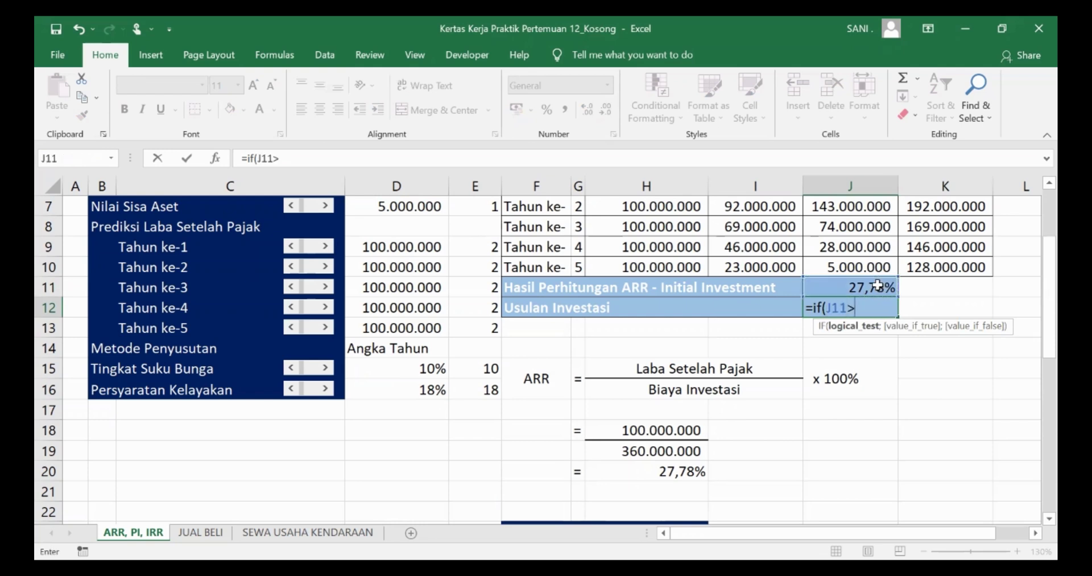
text(=)
click(376, 390)
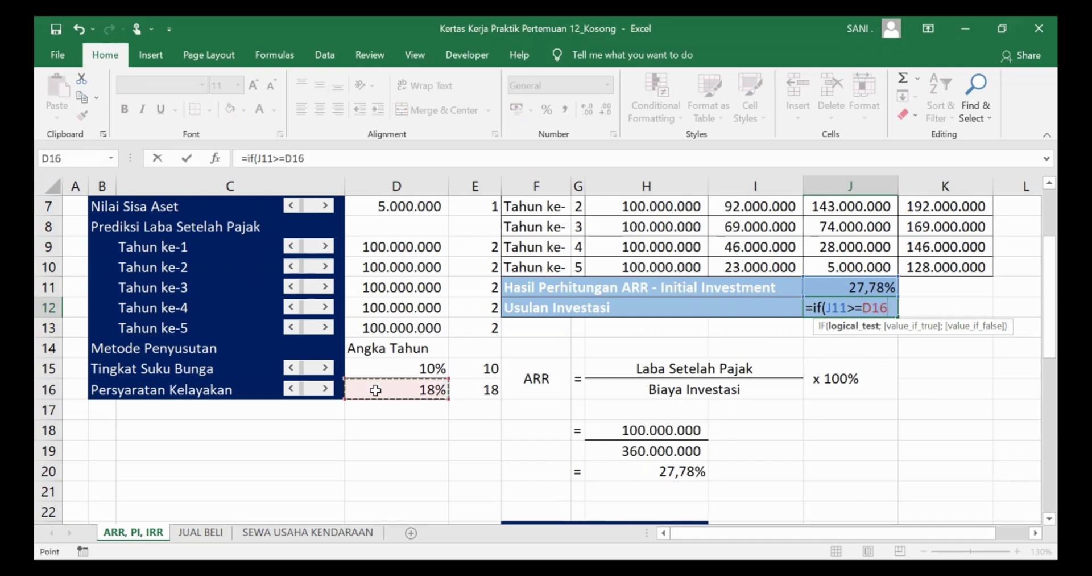
text(;)
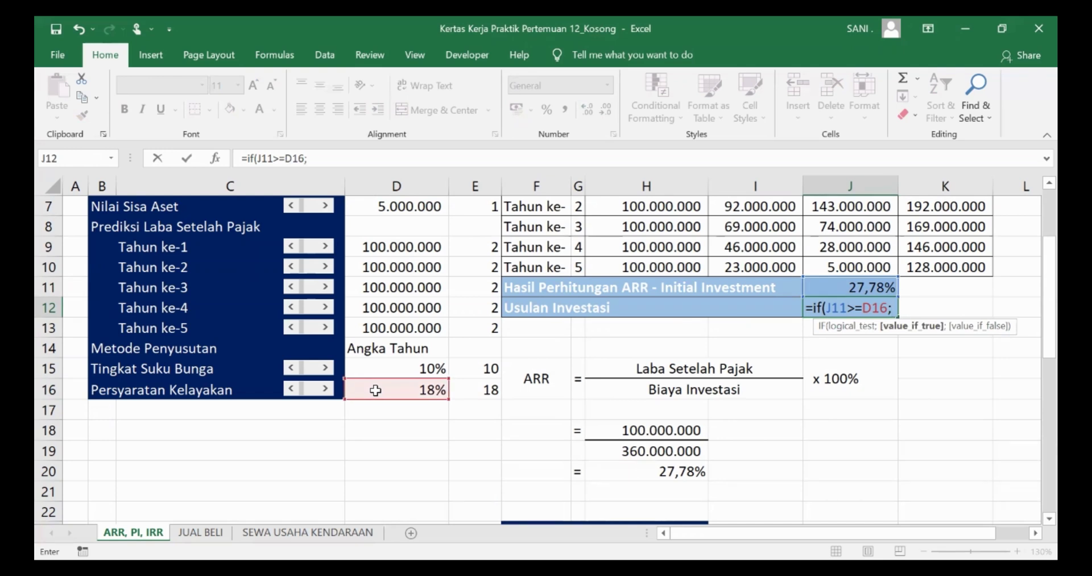
text("layak)
key(BackSpace)
key(BackSpace)
key(BackSpace)
key(BackSpace)
key(BackSpace)
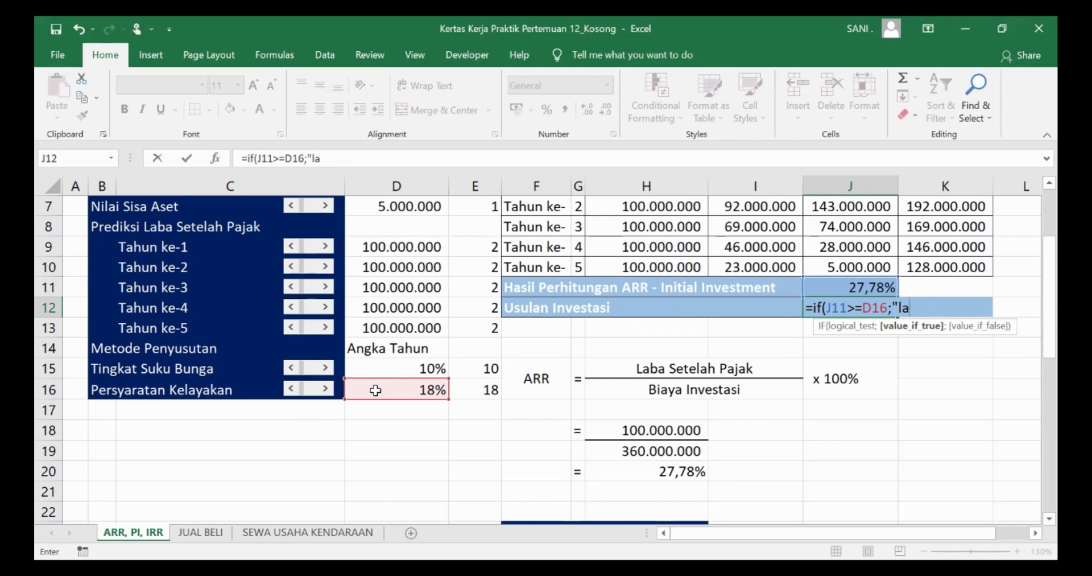
text(LAYAK")
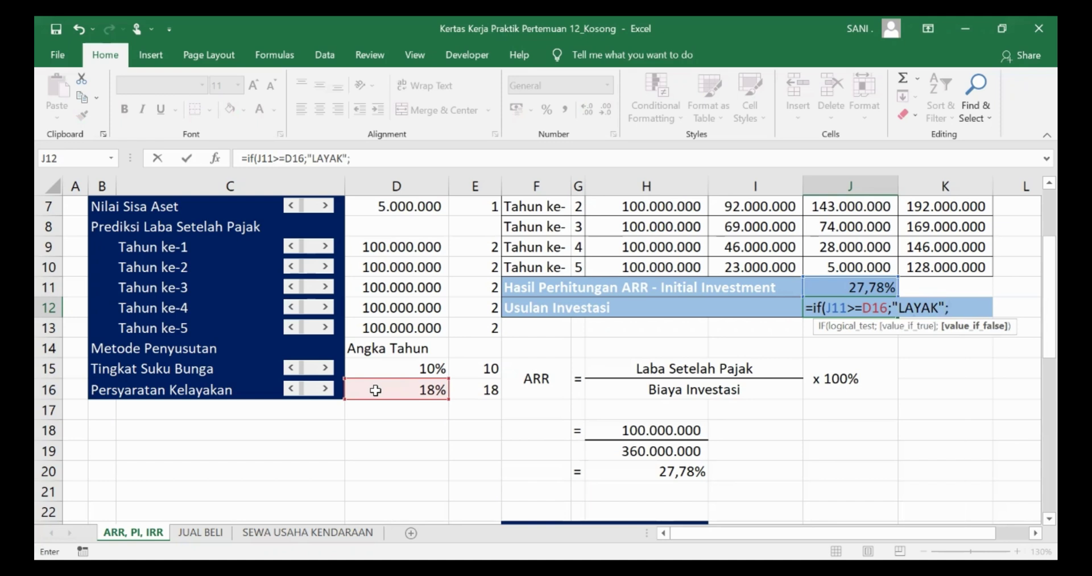
text("TIDAK LAU)
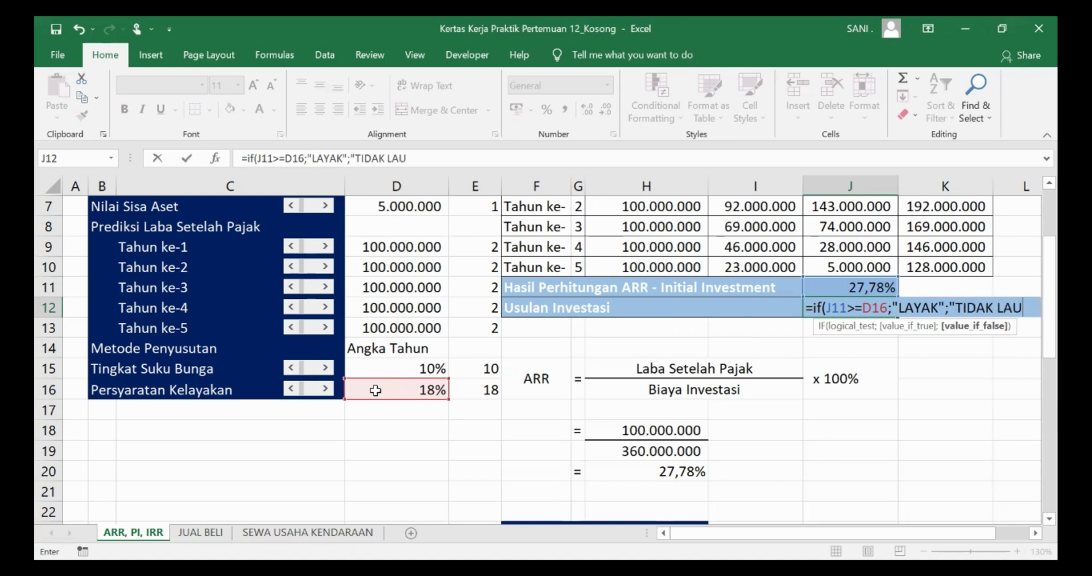
key(BackSpace)
text(YAK)
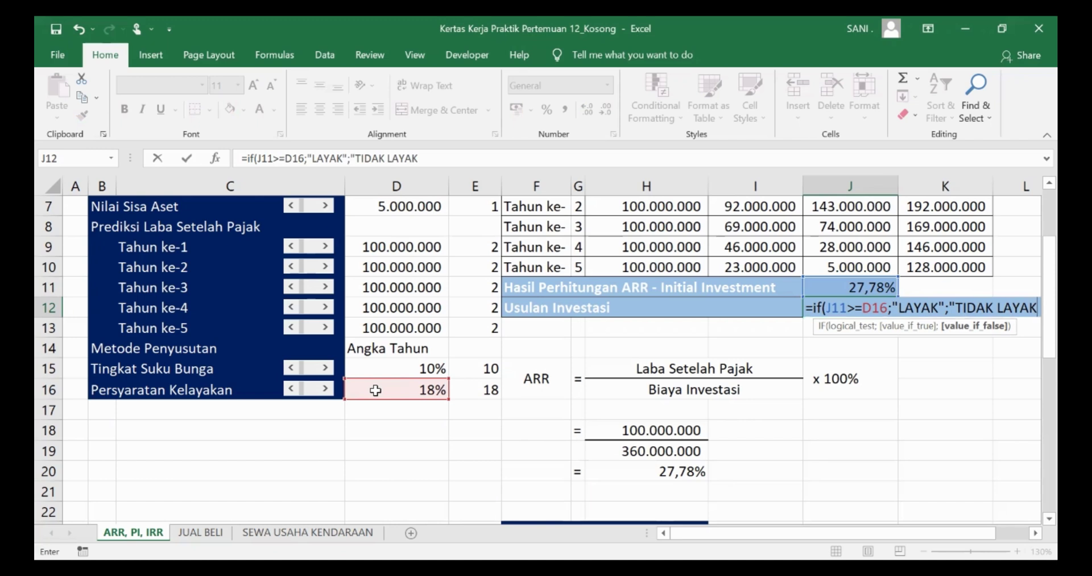
text("))
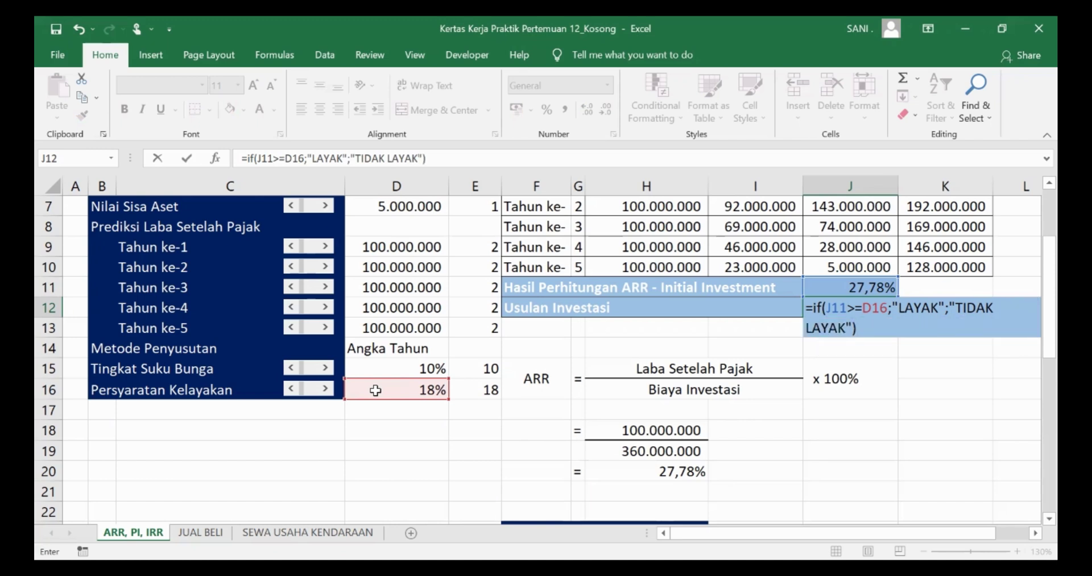
key(Return)
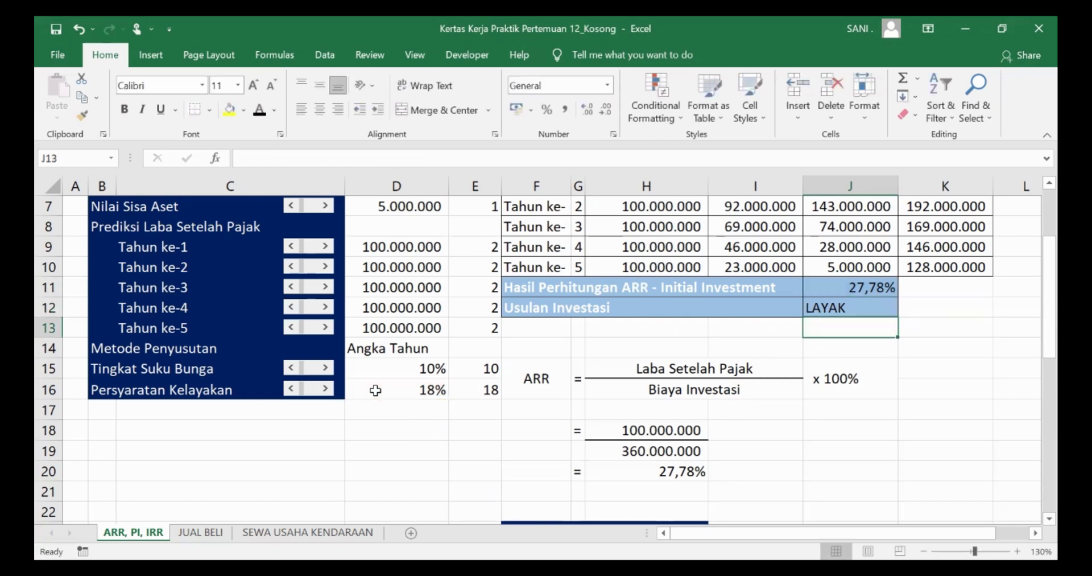
Step: Center the Usulan Investasi result in J12 and change the font color of J11:J12
click(841, 310)
click(320, 109)
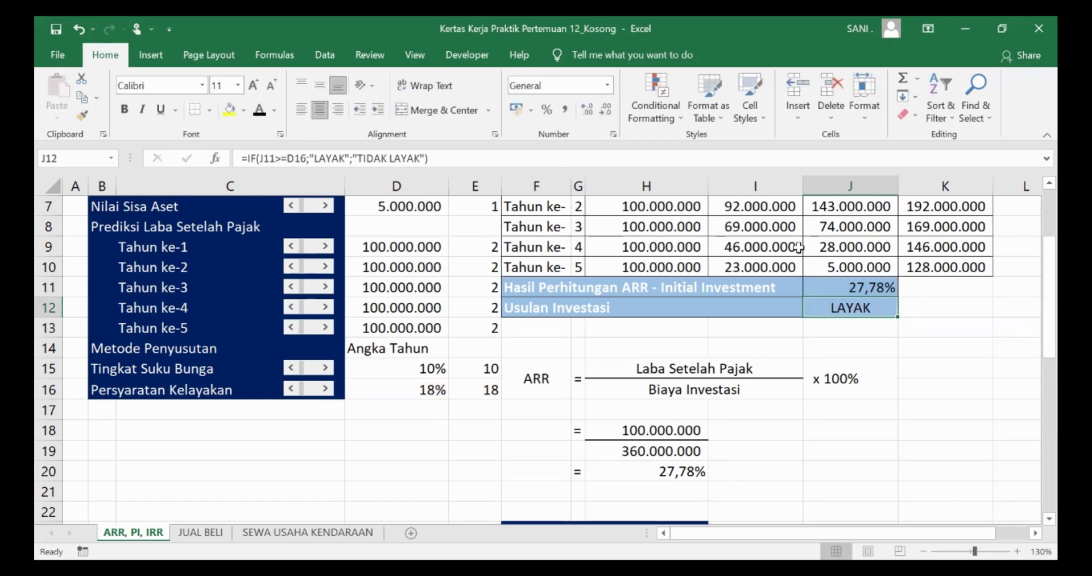
click(852, 296)
drag(852, 295, 852, 310)
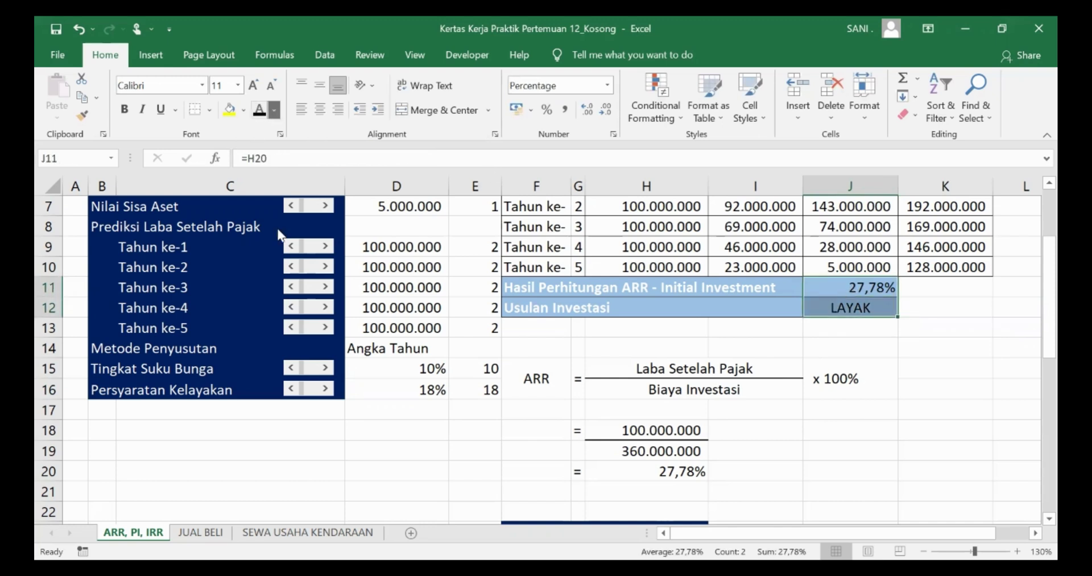
click(275, 111)
click(259, 152)
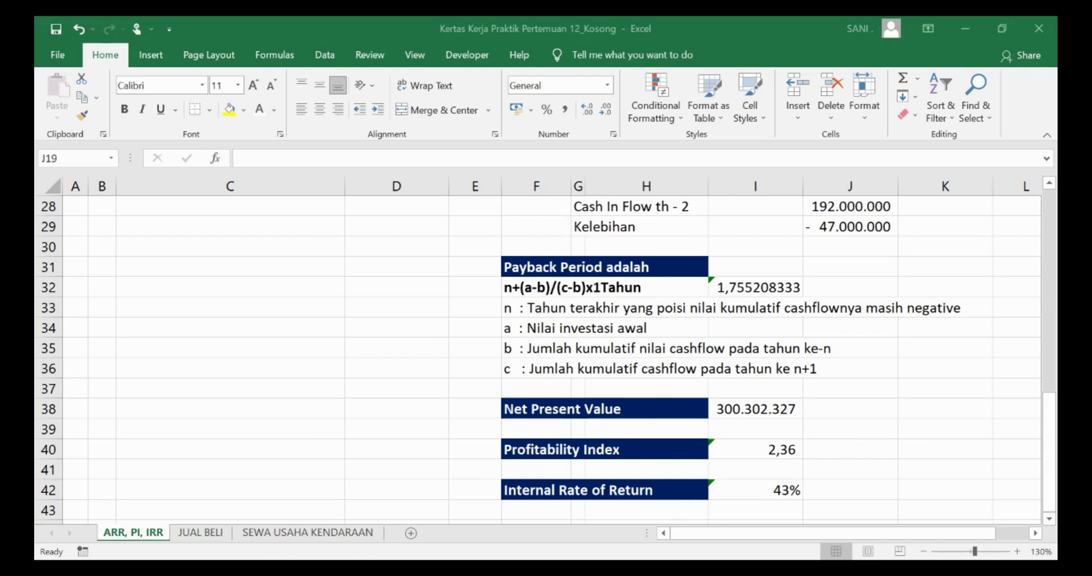
Step: Read the Payback Period formula n+(a-b)/(c-b)x1Tahun and the definitions of n, a, b and c in F32:F36
click(525, 286)
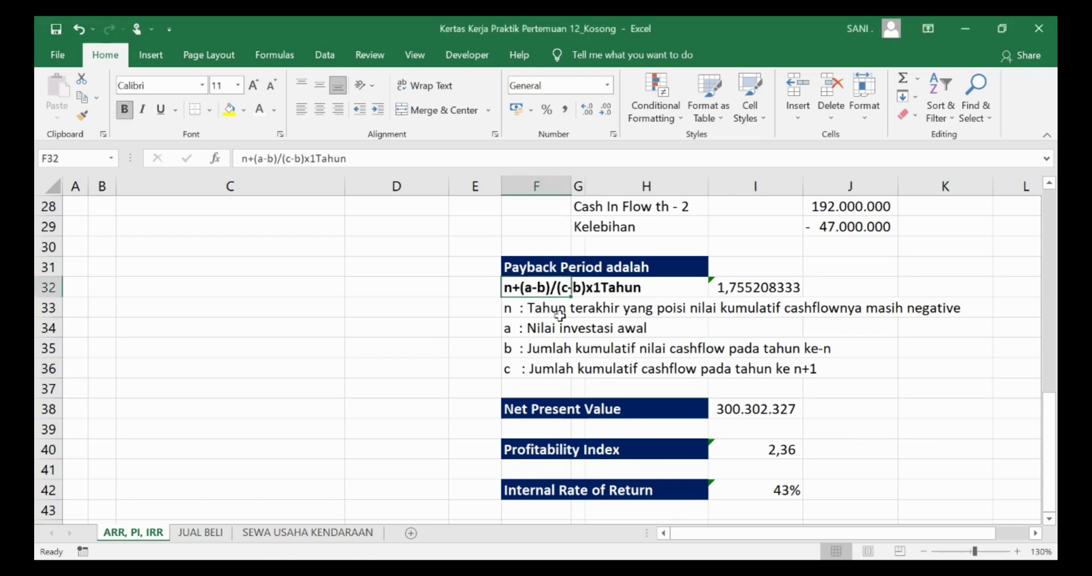
scroll(583, 324, down, 1)
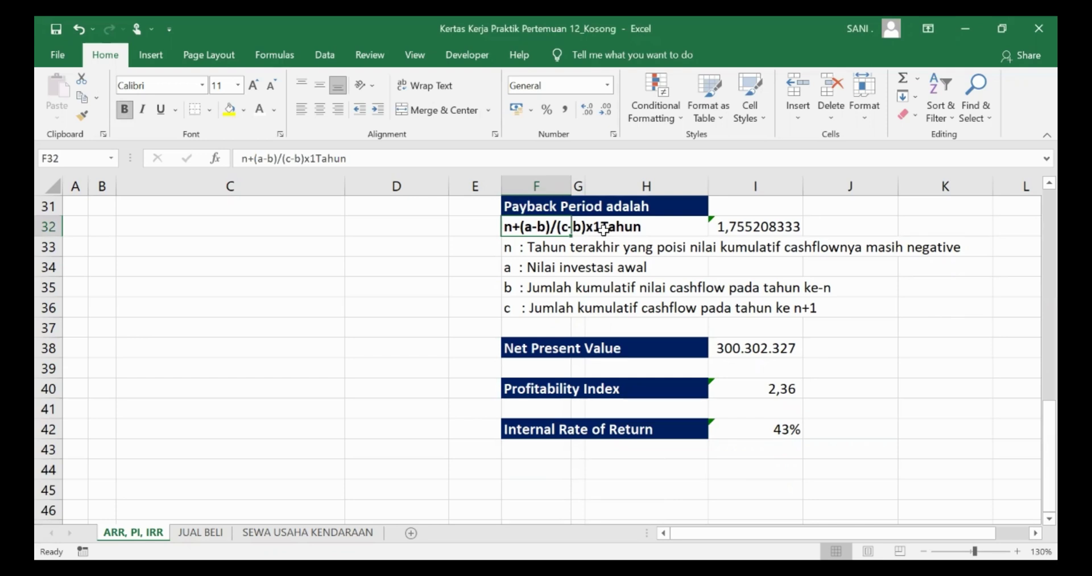
click(683, 234)
click(626, 265)
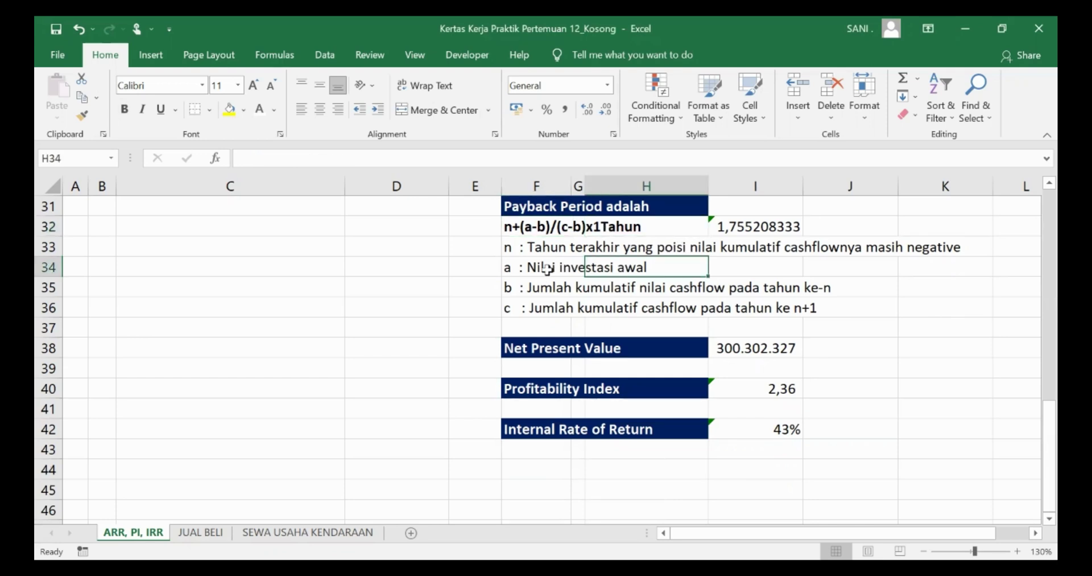
scroll(534, 279, up, 1)
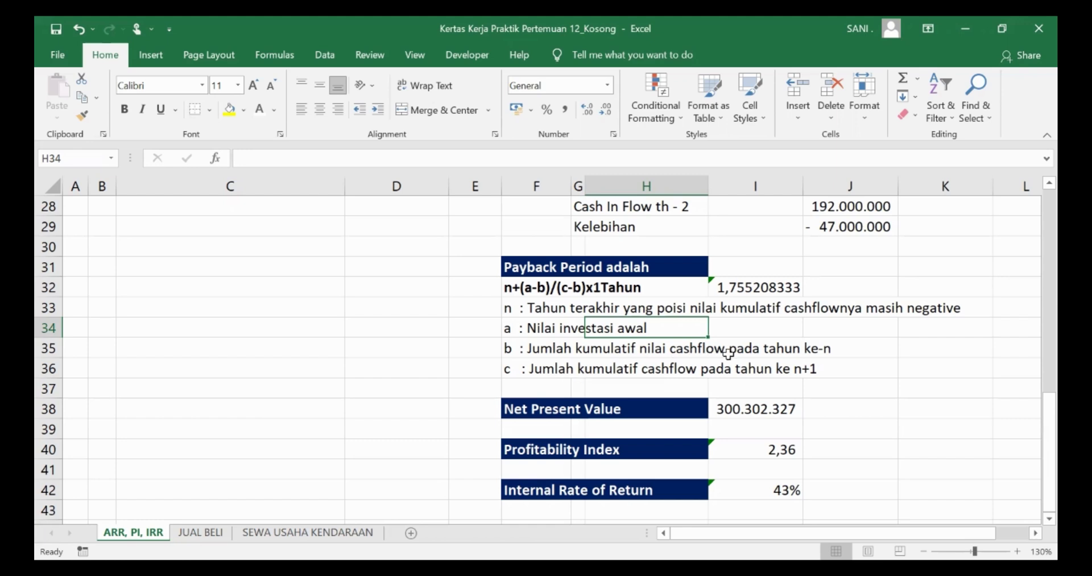
scroll(725, 359, up, 3)
scroll(728, 356, down, 2)
scroll(727, 357, down, 1)
scroll(720, 358, up, 3)
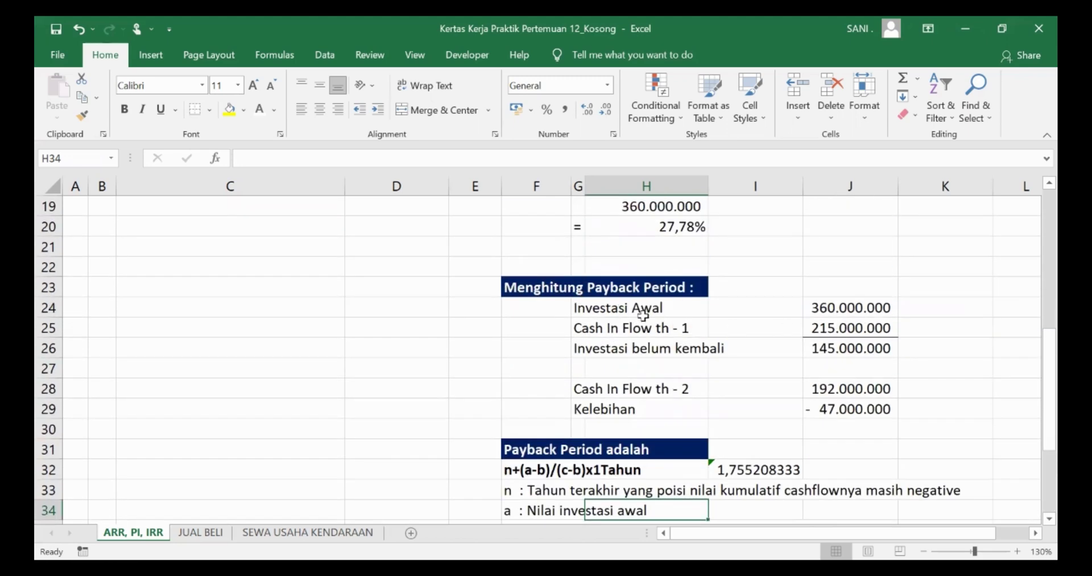
Step: Trace Investasi Awal in J24 and Cash In Flow th - 1 in J25 to their source cells in the Aliran Kas column
click(856, 307)
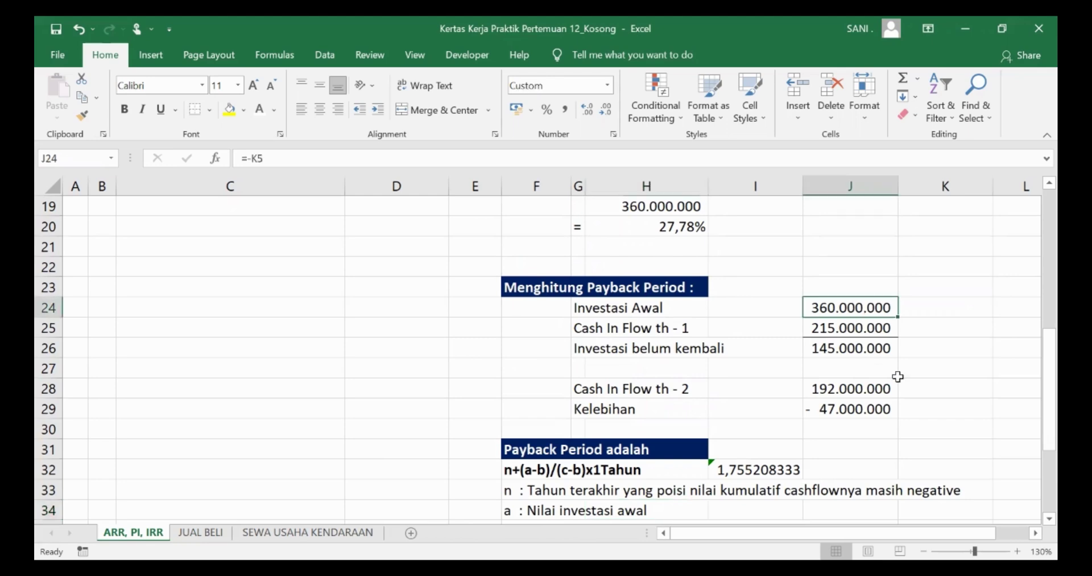
scroll(832, 316, up, 1)
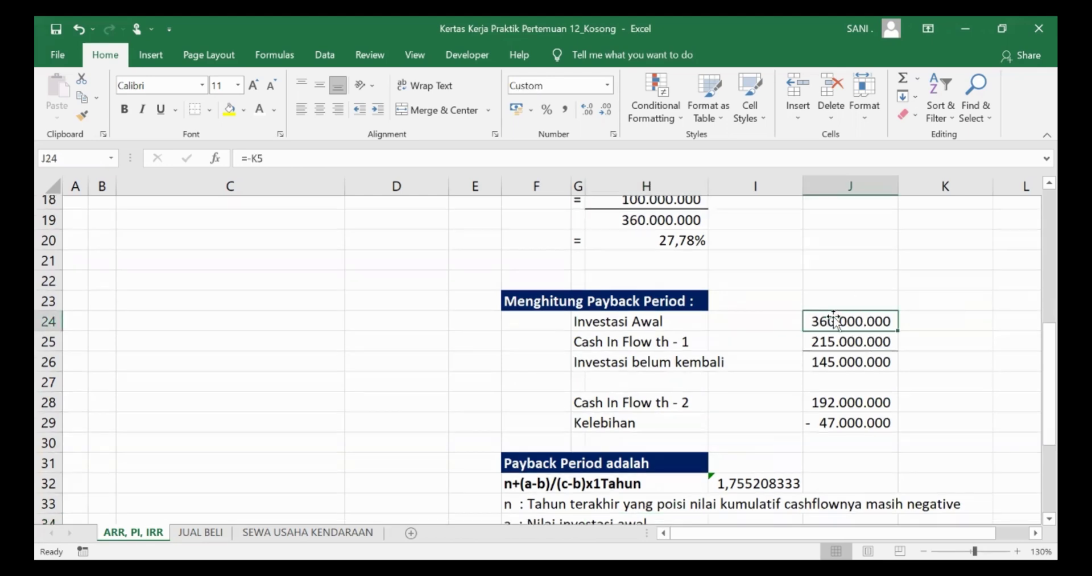
scroll(835, 319, up, 6)
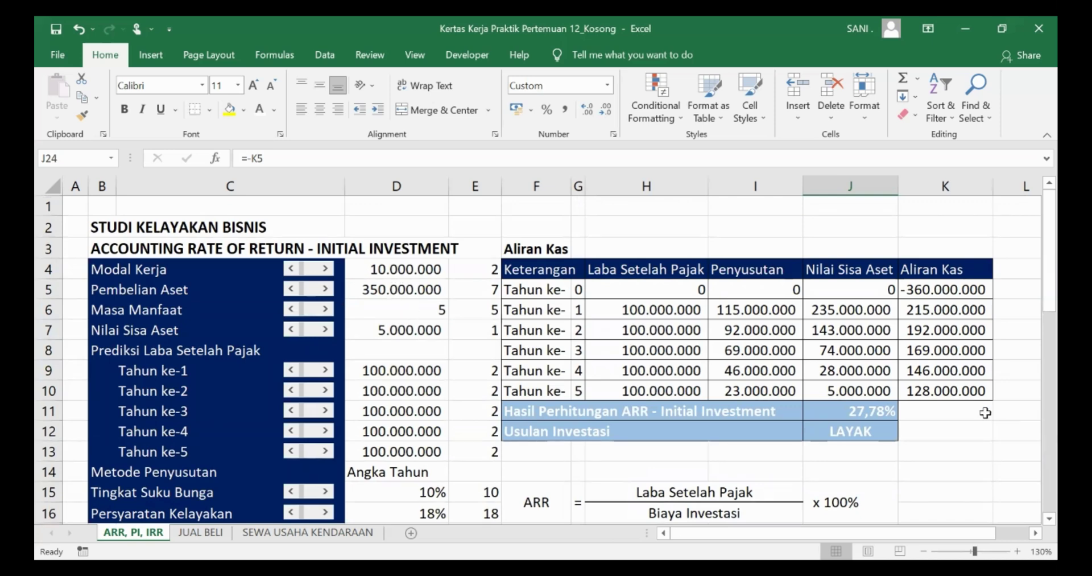
scroll(986, 413, down, 4)
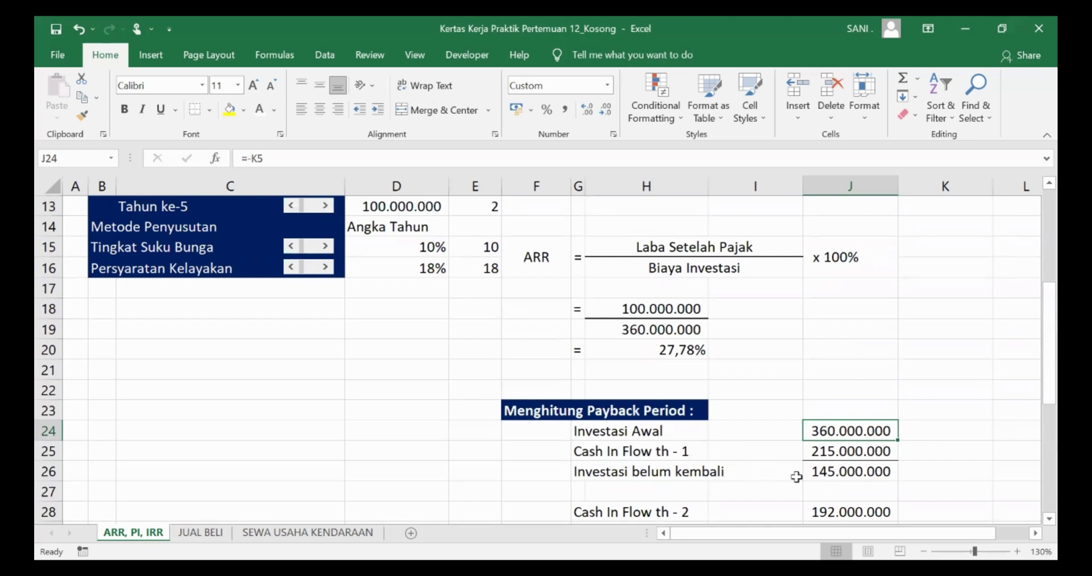
click(849, 449)
scroll(819, 408, up, 4)
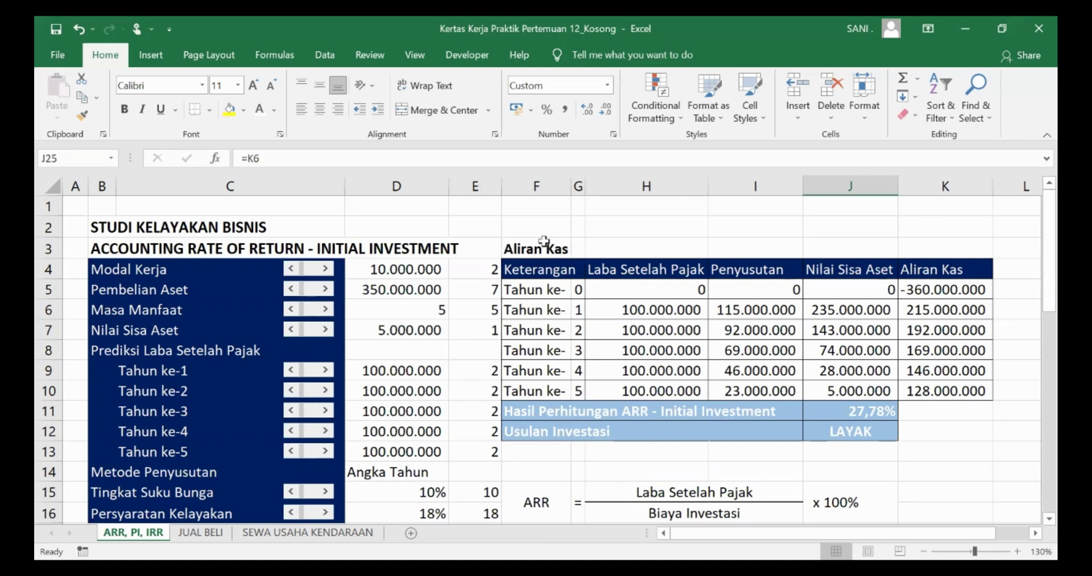
click(971, 316)
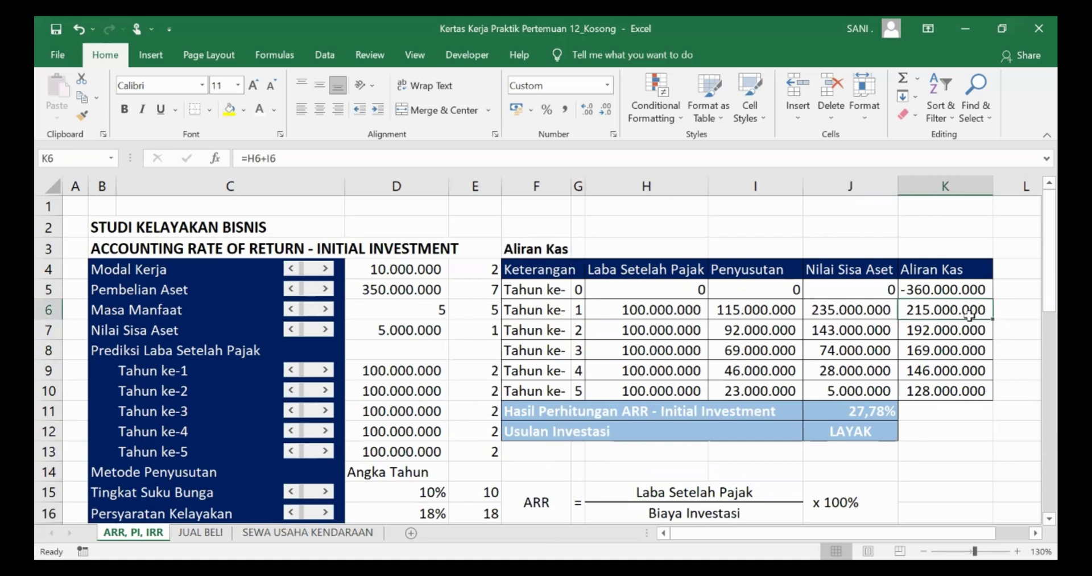
scroll(910, 353, down, 5)
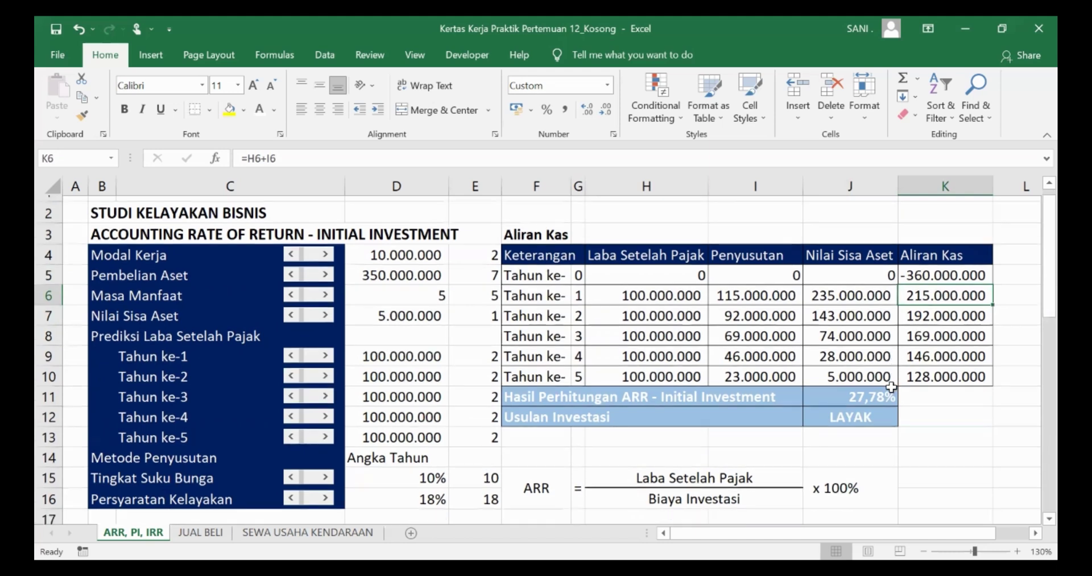
Step: Examine the Investasi belum kembali formula in J26 and compare Cash In Flow th - 2 with the year 2 Aliran Kas in K7
click(849, 391)
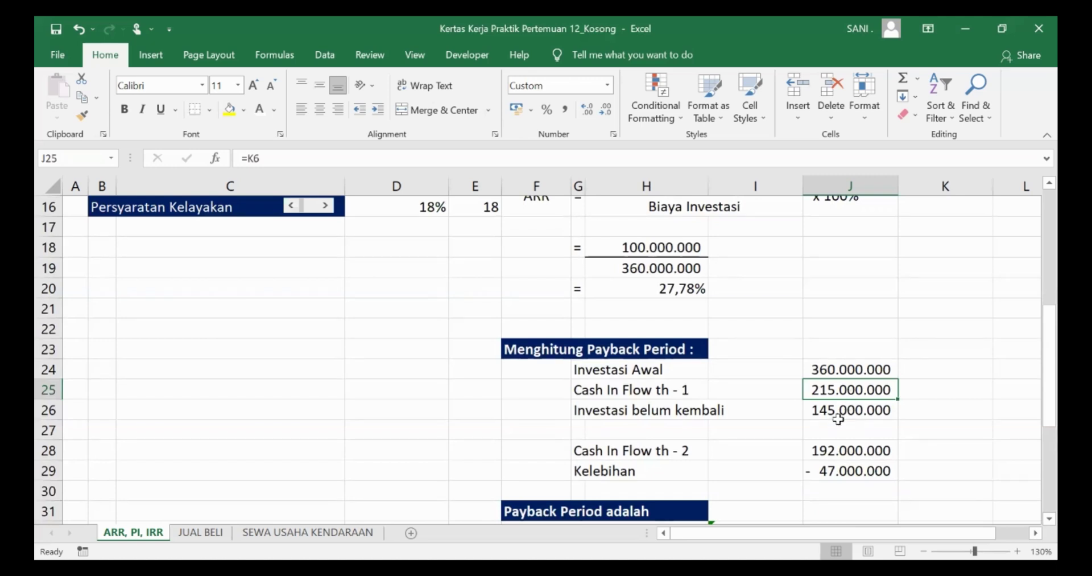
click(836, 412)
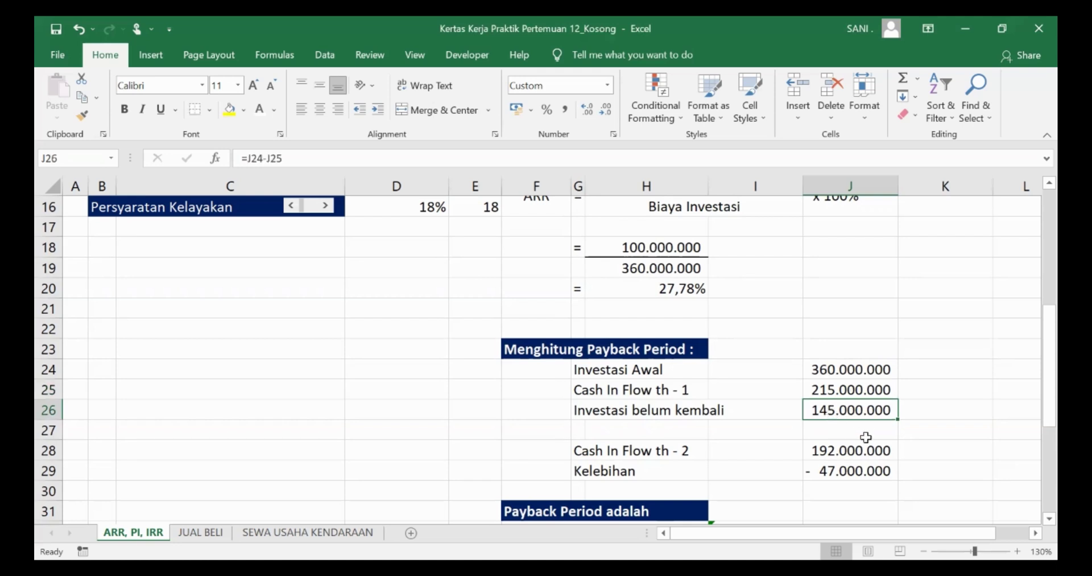
scroll(753, 438, down, 3)
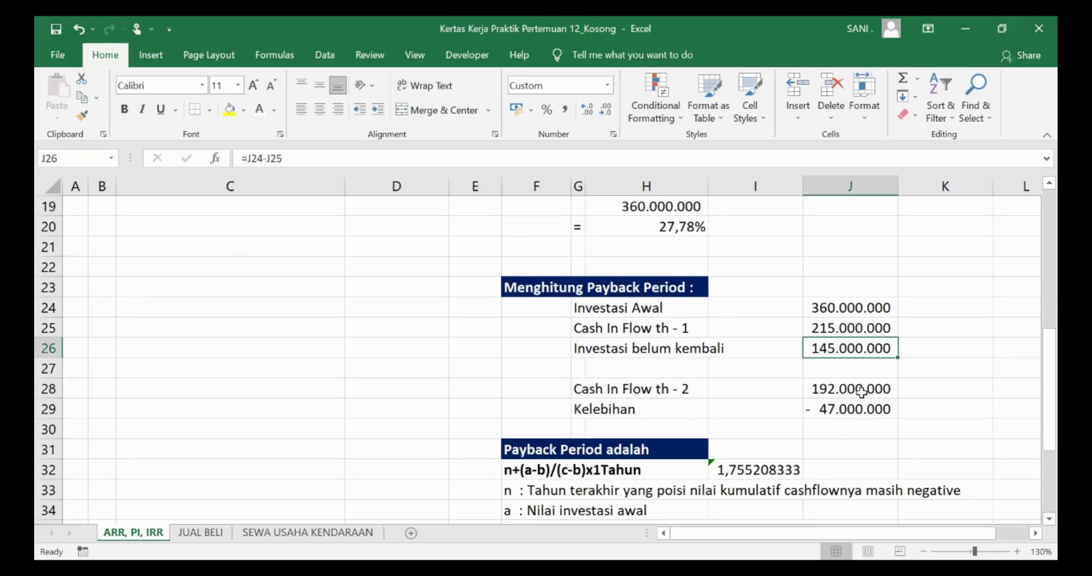
scroll(862, 392, up, 6)
click(933, 332)
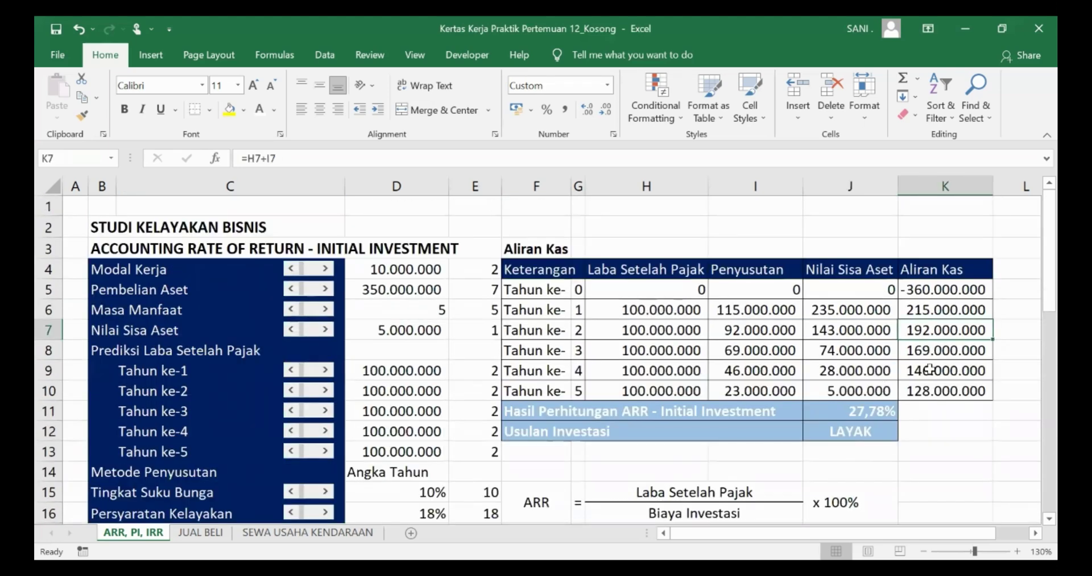
scroll(930, 370, down, 1)
scroll(930, 371, down, 5)
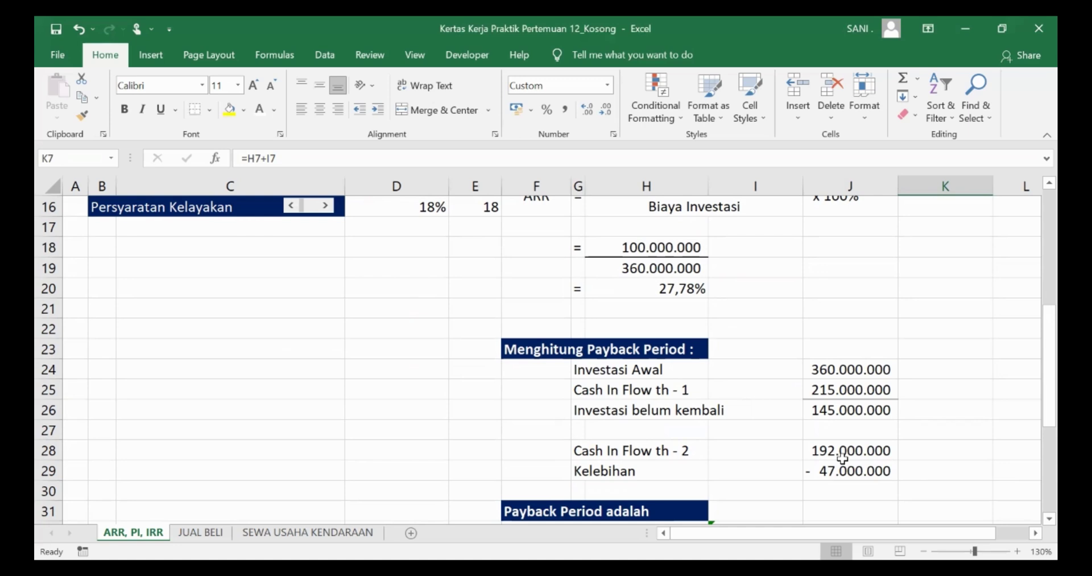
Step: Re-enter the Payback Period formula =1+(J24-J25)/(J25+J28-J25)*1 in I32
scroll(842, 458, down, 1)
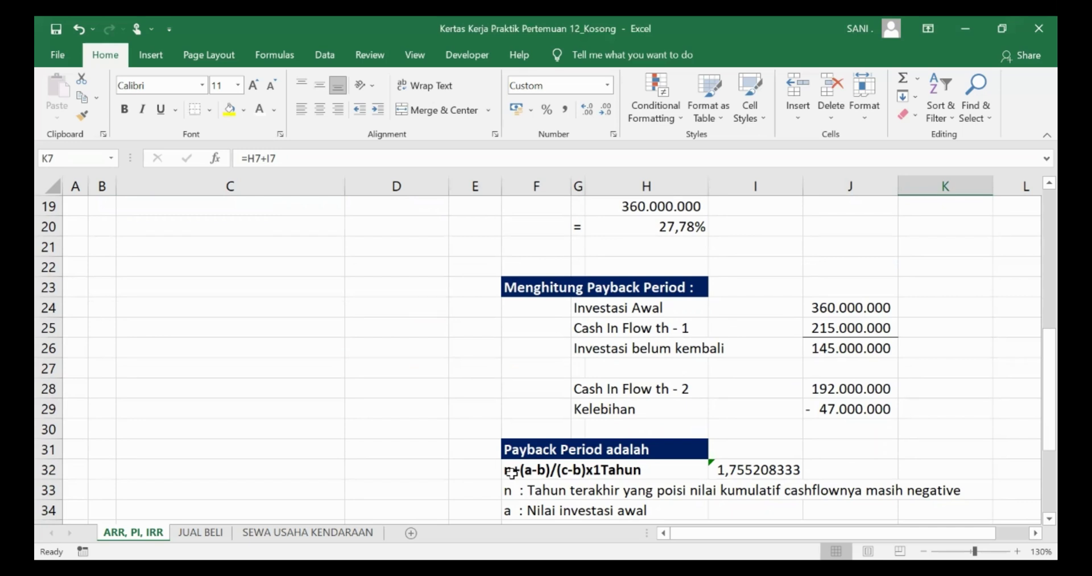
click(781, 470)
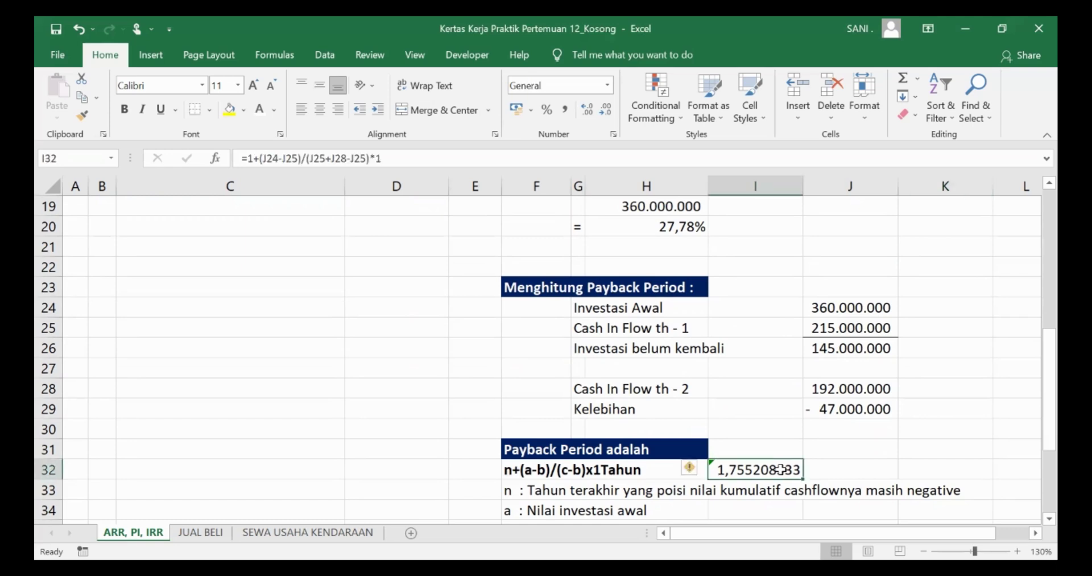
text(=)
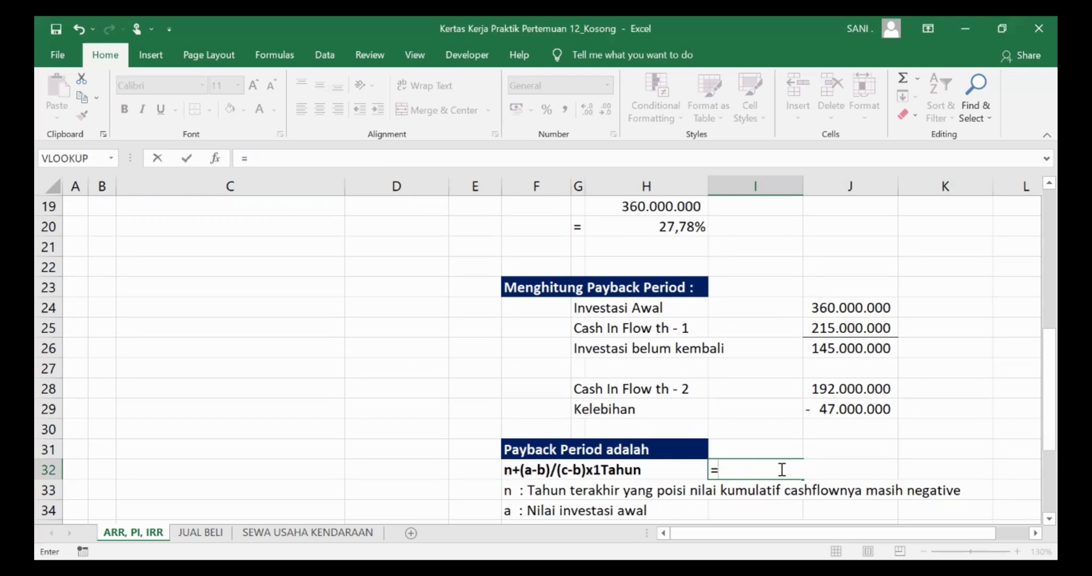
text(1+()
click(851, 308)
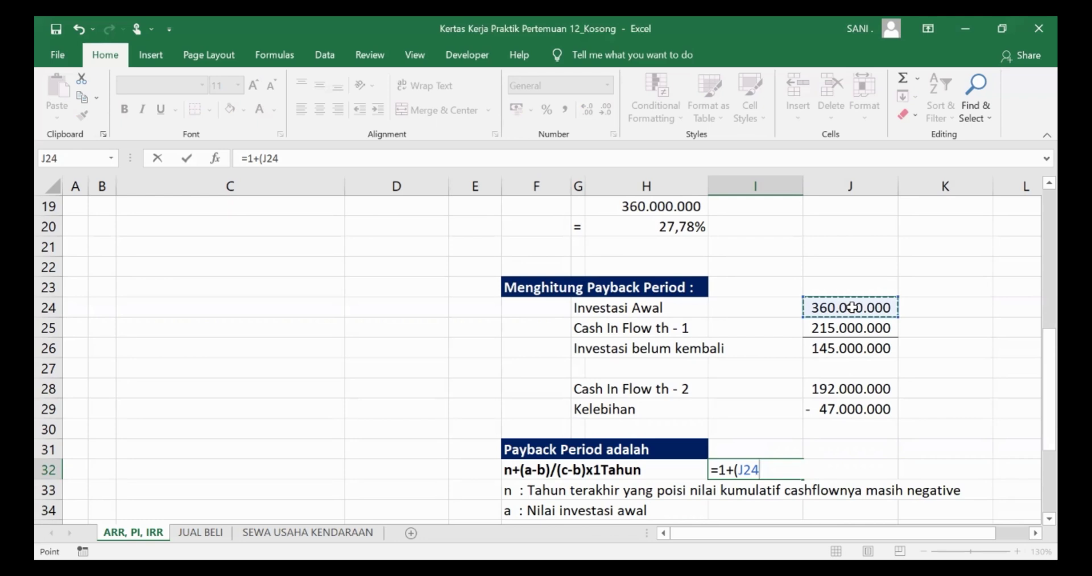
text(-)
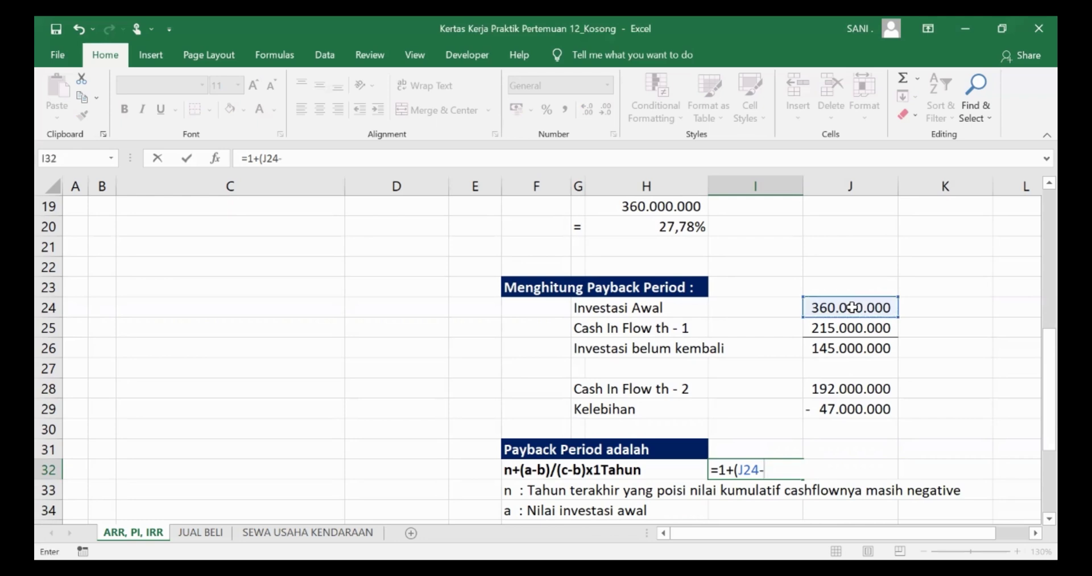
scroll(853, 307, down, 1)
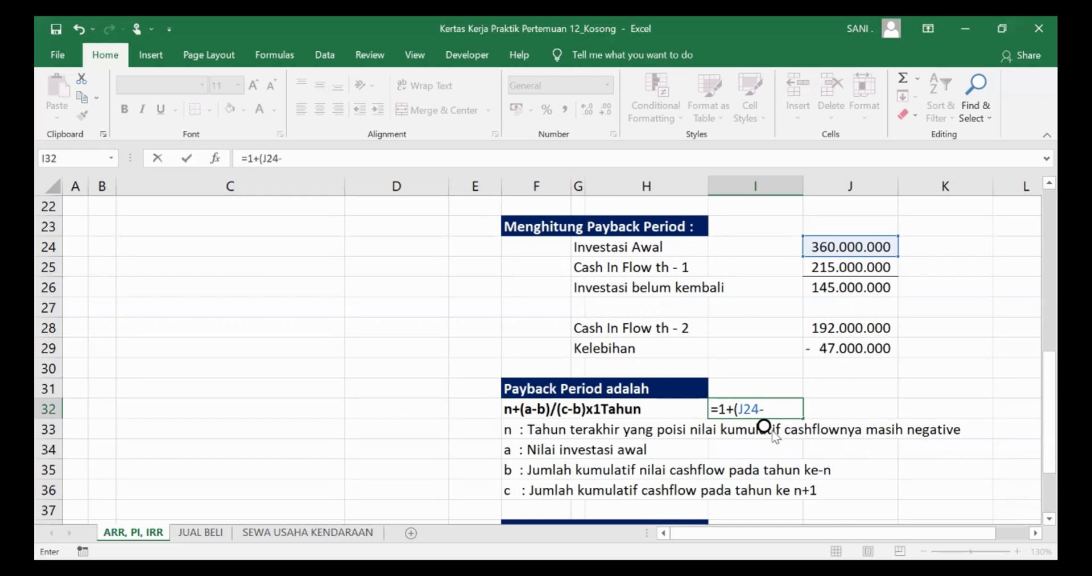
click(863, 264)
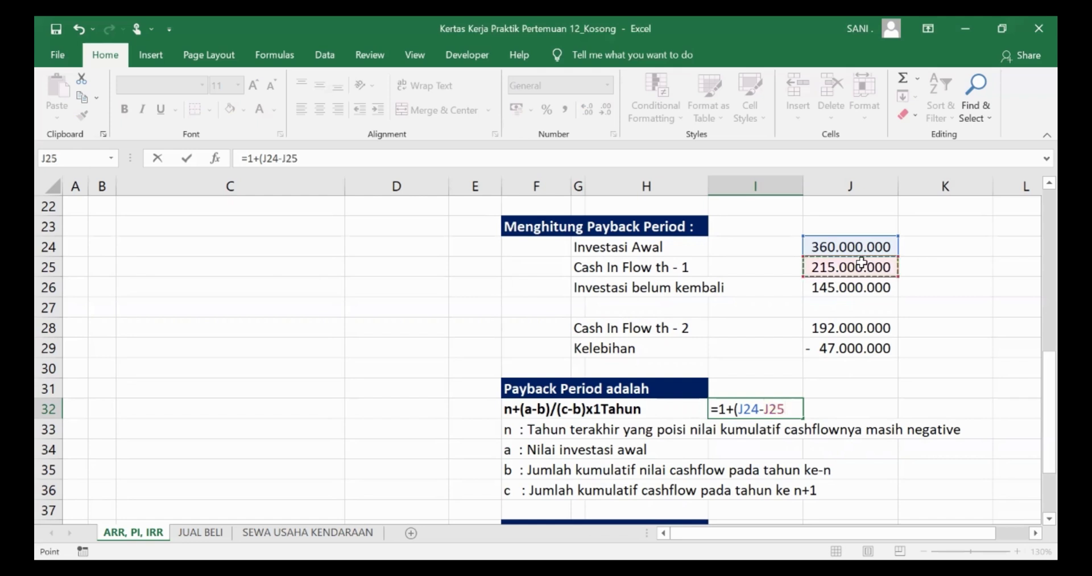
text()/()
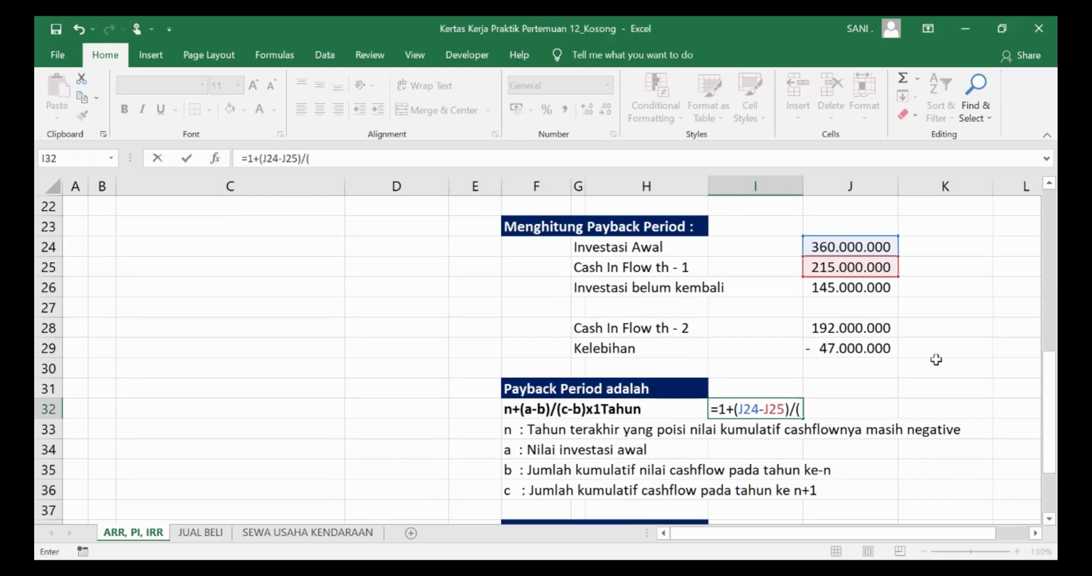
click(872, 267)
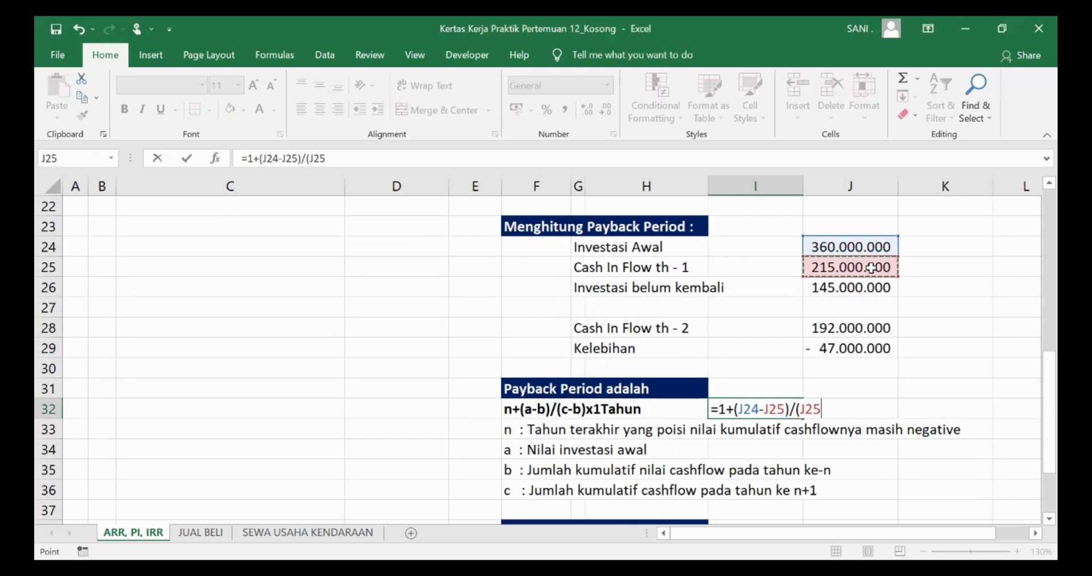
text(+)
click(862, 331)
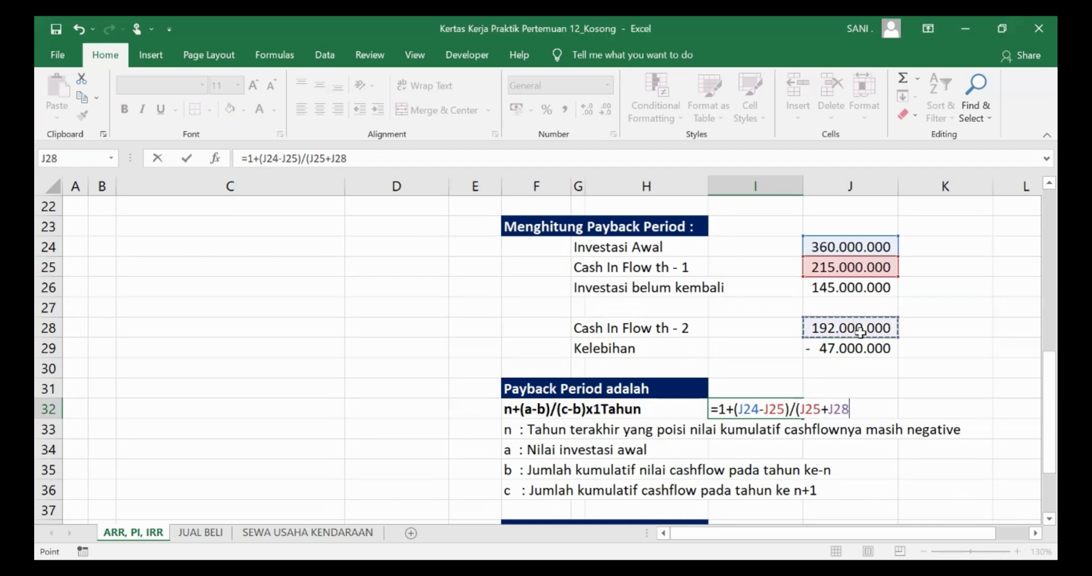
text(-)
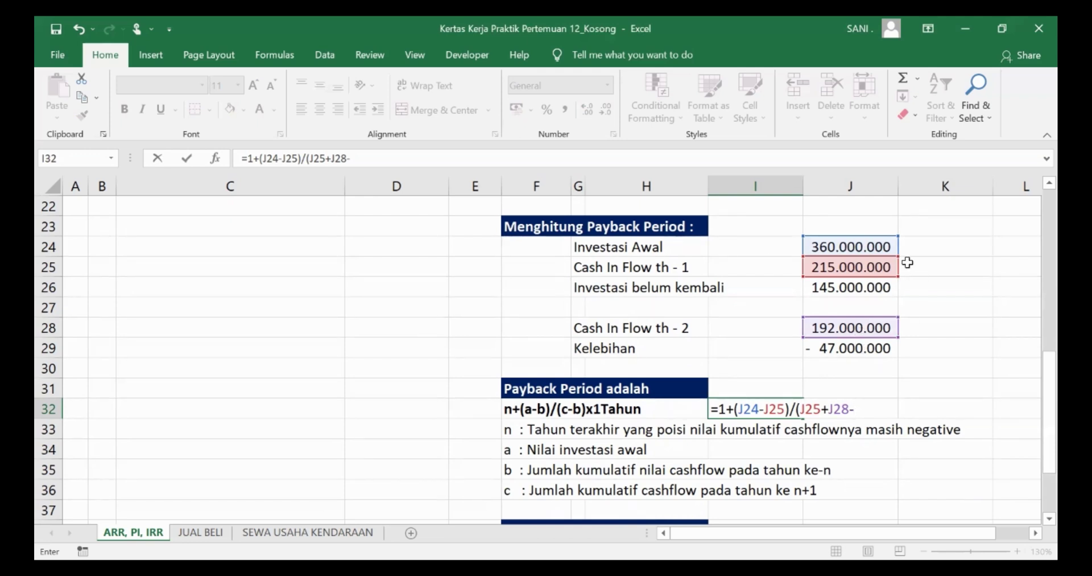
click(877, 266)
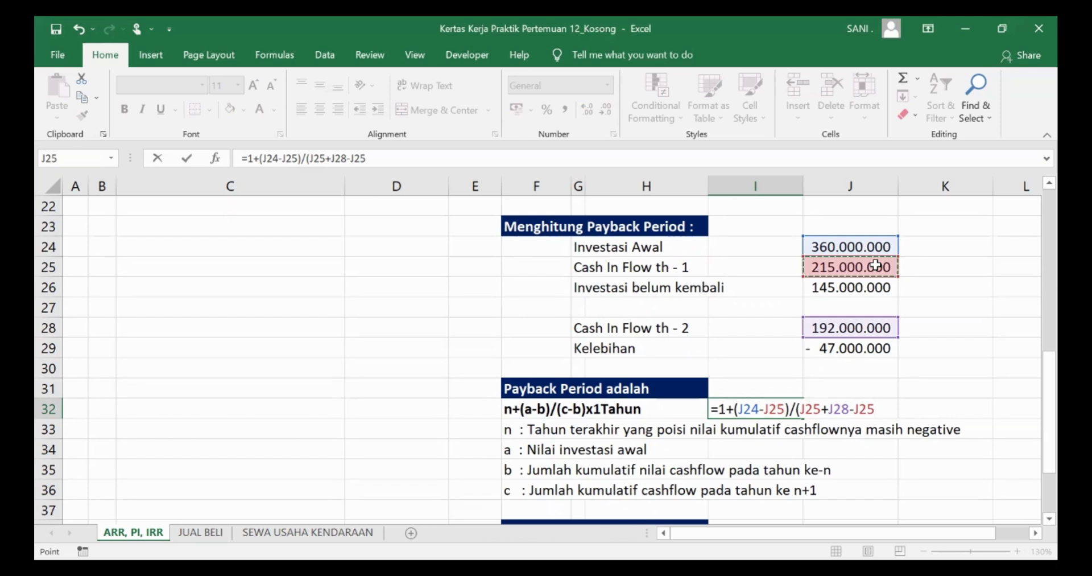
text()*1)
key(Return)
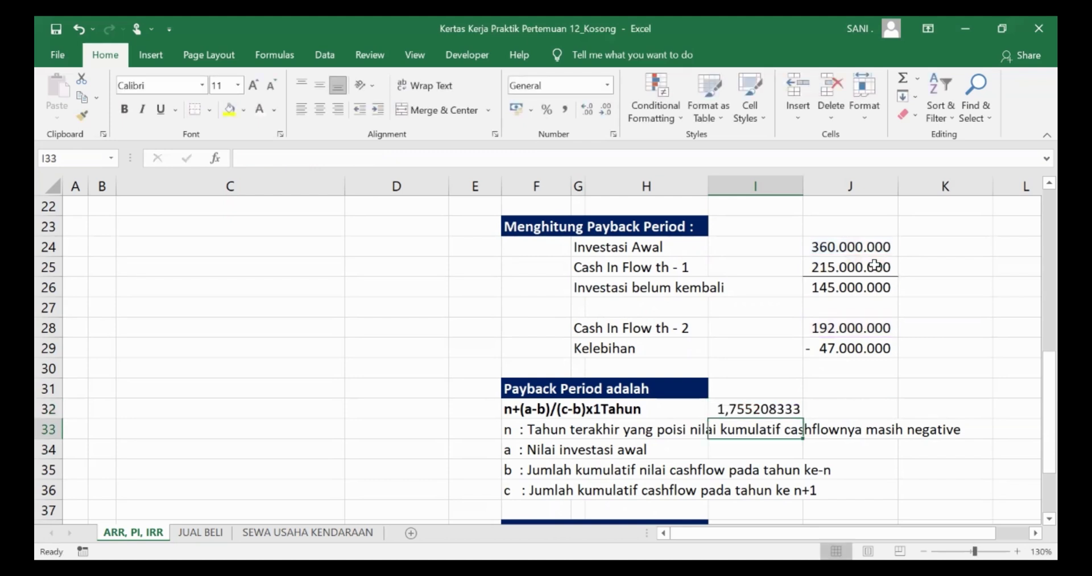
Step: Compare the Payback Period result in I32 with the Masa Manfaat in the input table
click(782, 405)
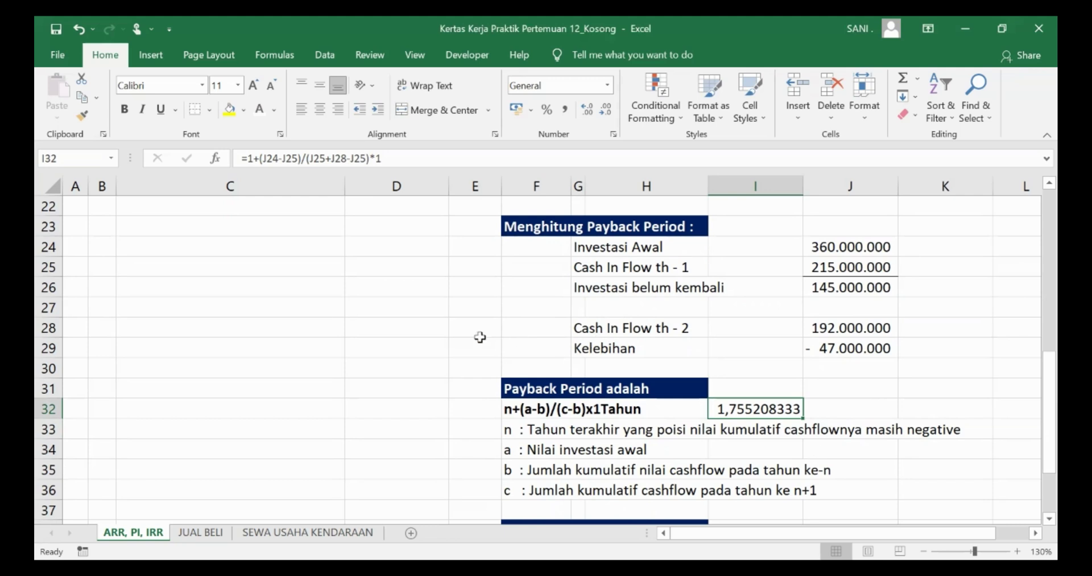
scroll(480, 336, up, 7)
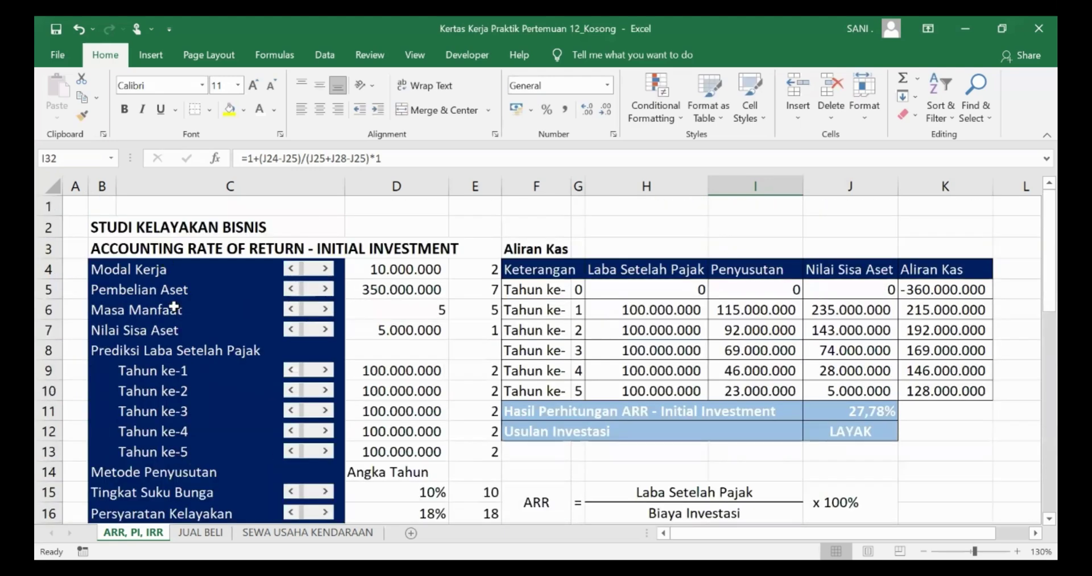
scroll(661, 426, down, 6)
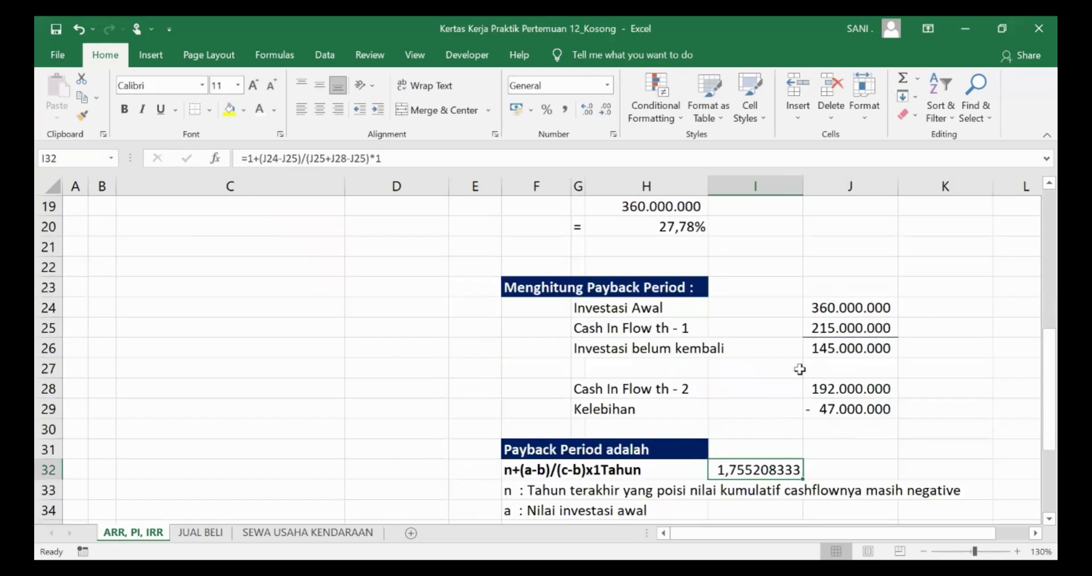
click(728, 381)
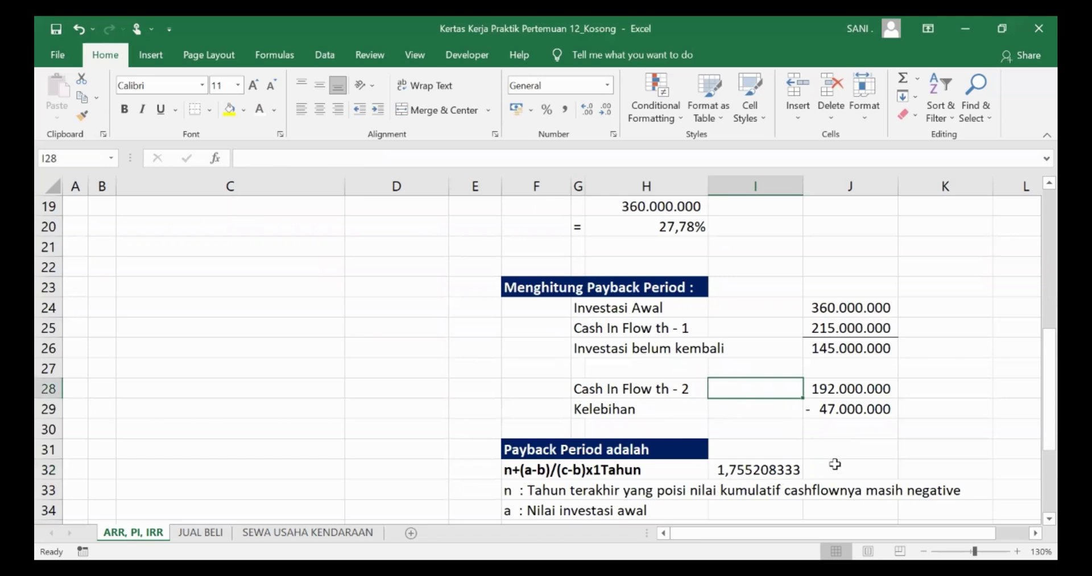
scroll(905, 434, down, 1)
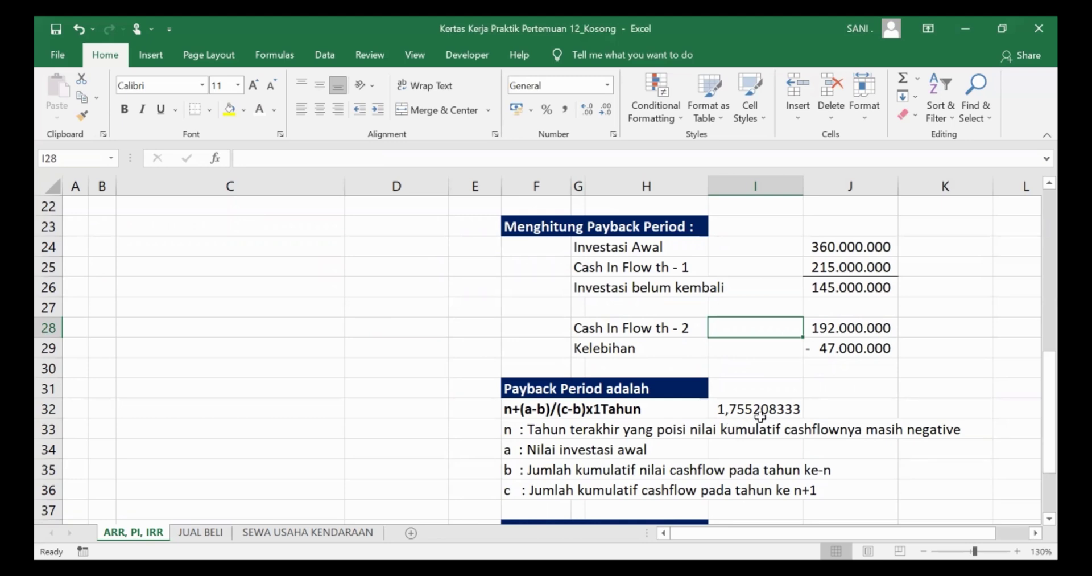
Step: Review the Payback Period variable definitions and the Net Present Value, Profitability Index and Internal Rate of Return rows
scroll(603, 426, down, 1)
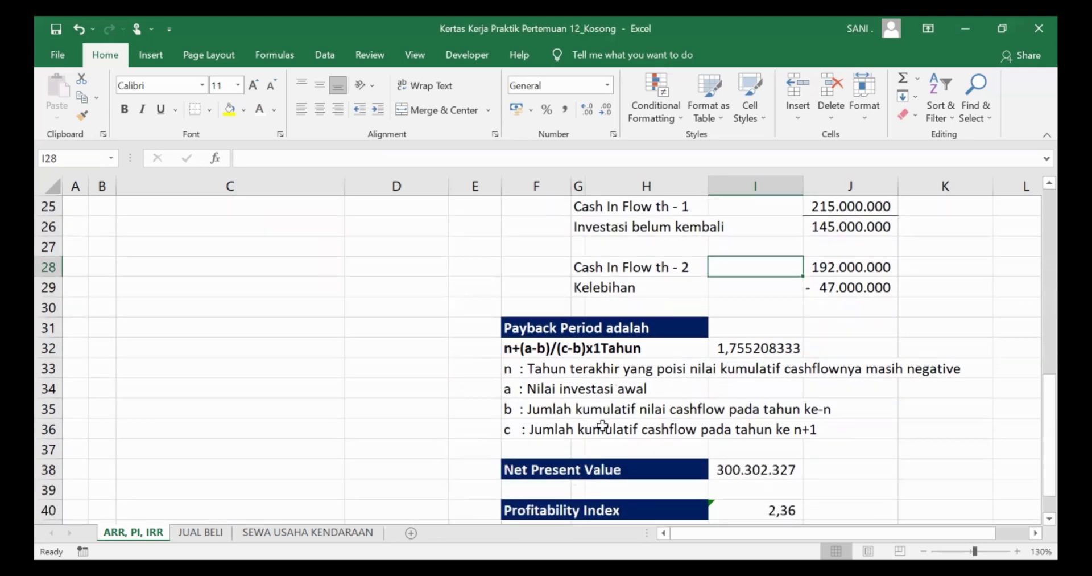
scroll(603, 426, down, 1)
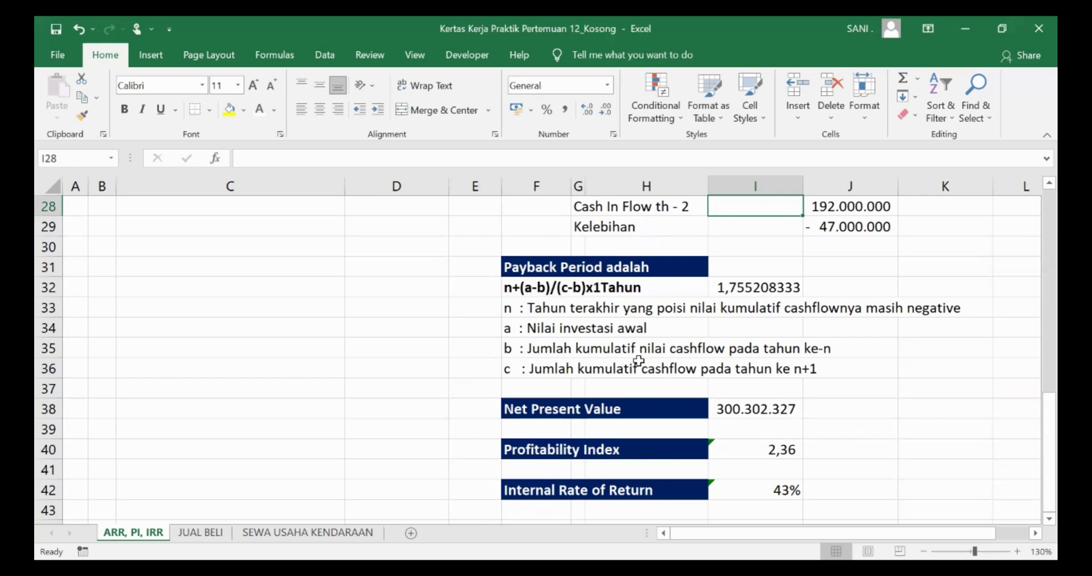
scroll(632, 369, down, 1)
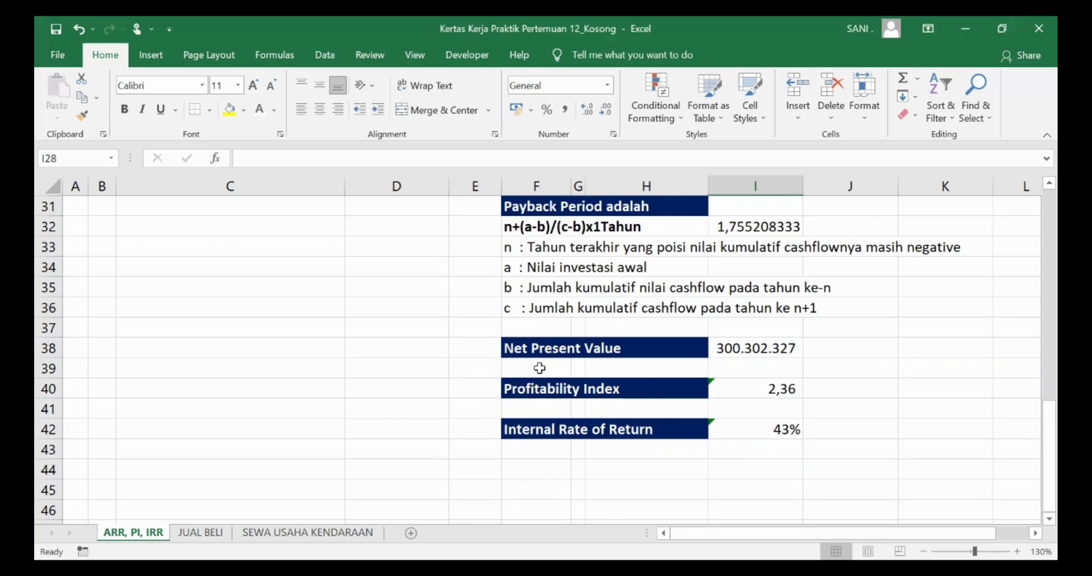
scroll(539, 367, up, 1)
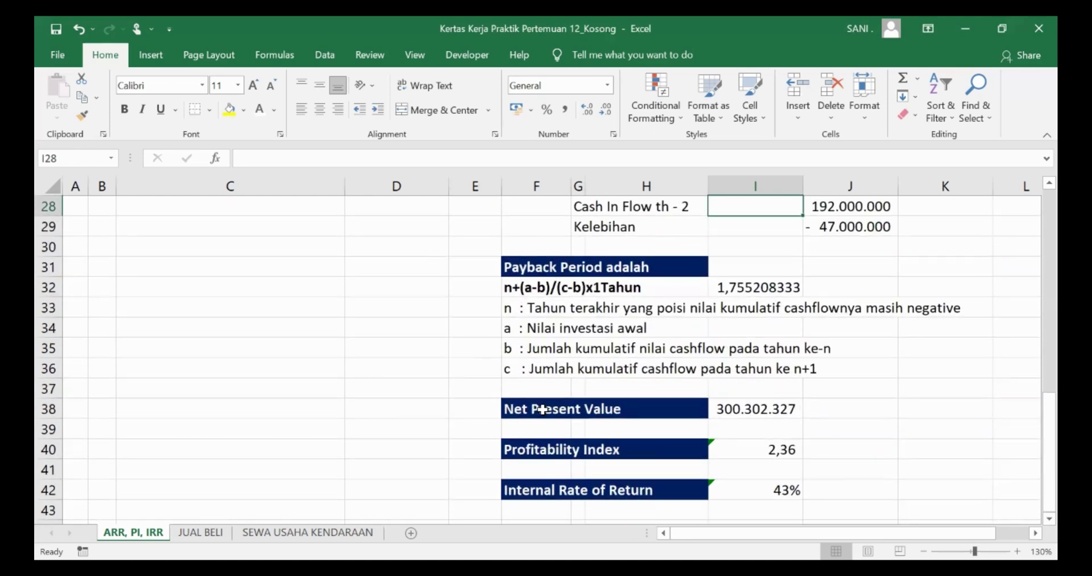
click(542, 409)
click(541, 456)
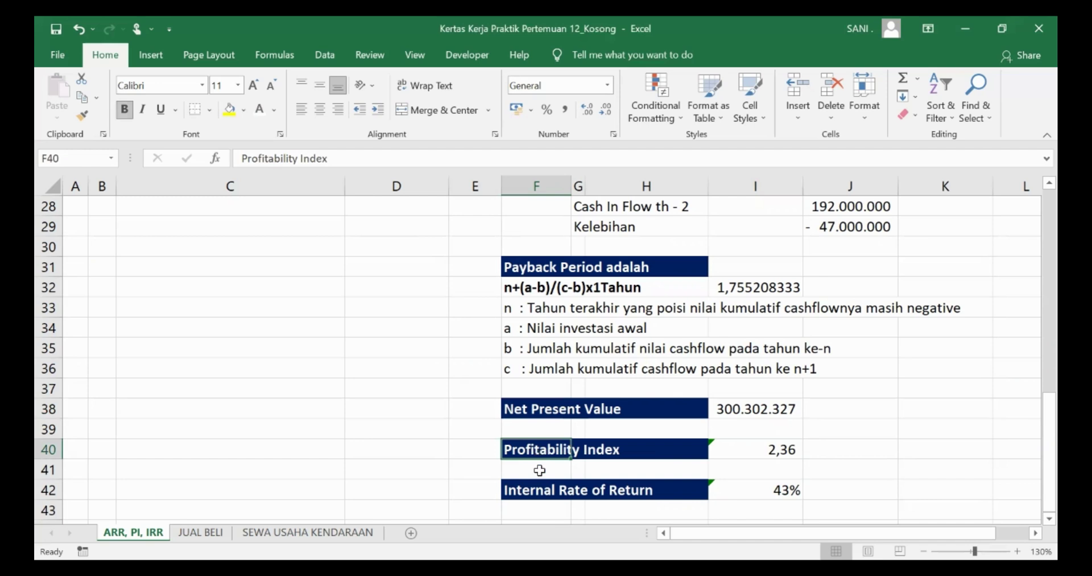
click(531, 488)
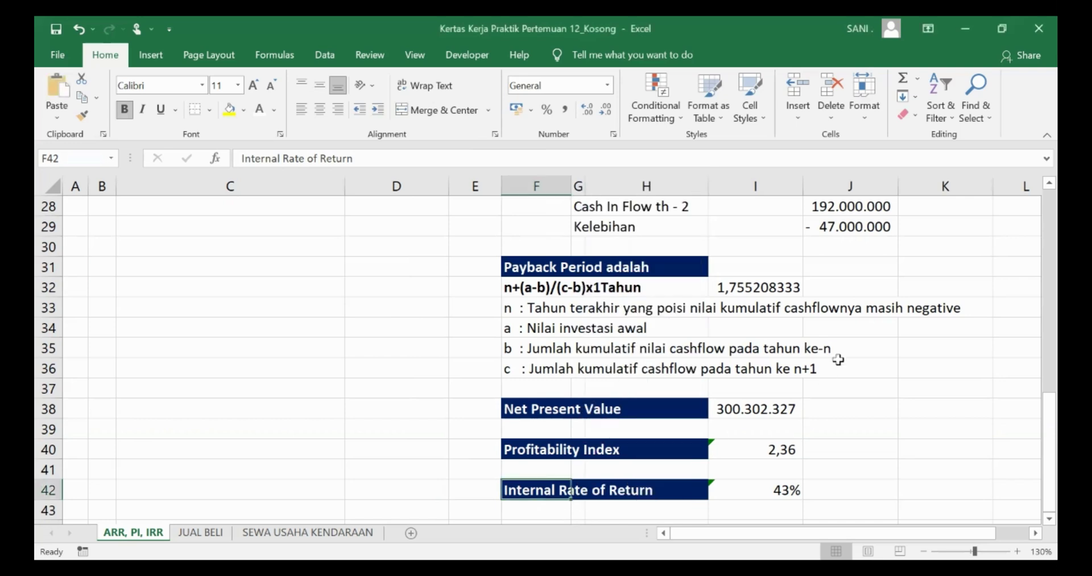
Step: Paste the copied NPV formula picture, shrink it and place it over columns B to D beside the Net Present Value row
click(892, 405)
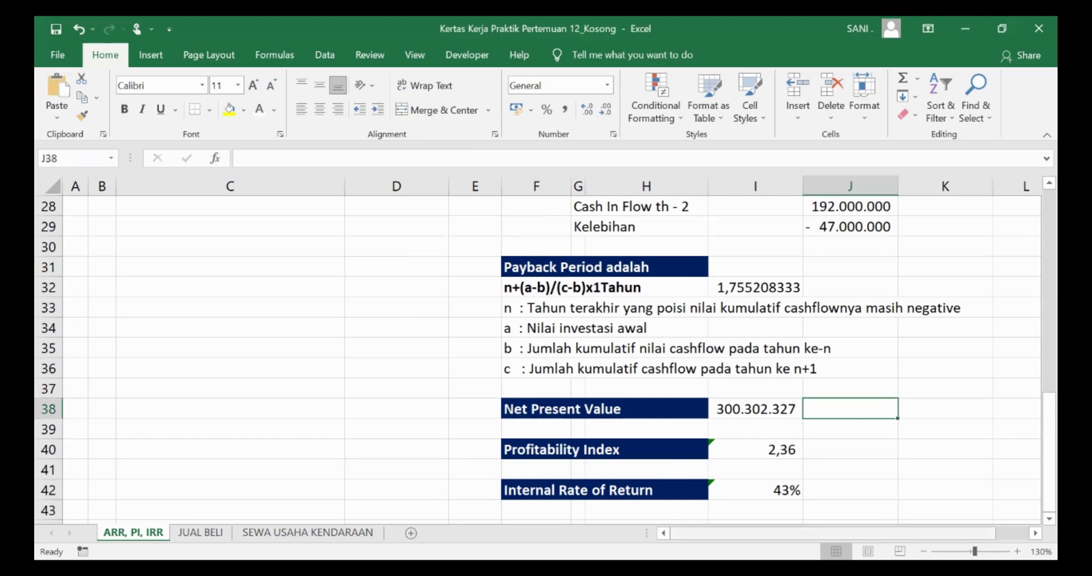
click(927, 410)
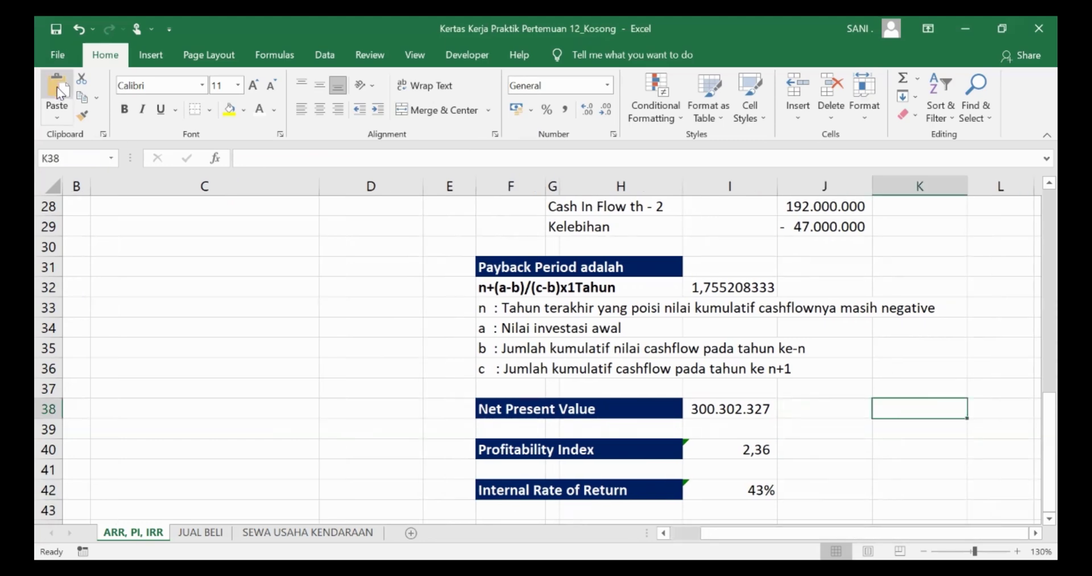
key(ctrl+v)
scroll(945, 426, down, 2)
drag(939, 422, 245, 367)
drag(134, 227, 216, 272)
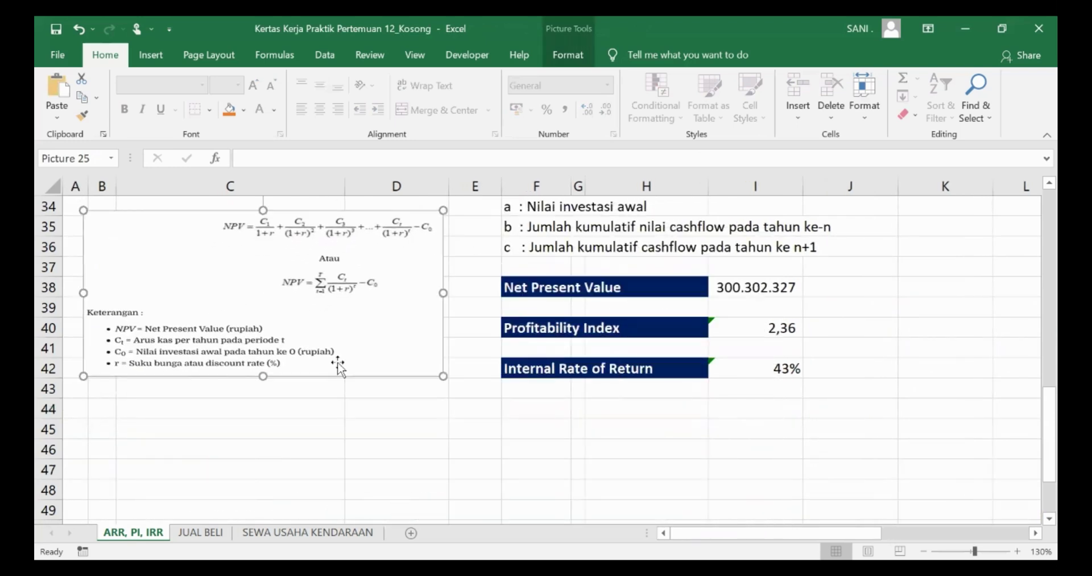
scroll(479, 423, up, 1)
scroll(479, 424, up, 1)
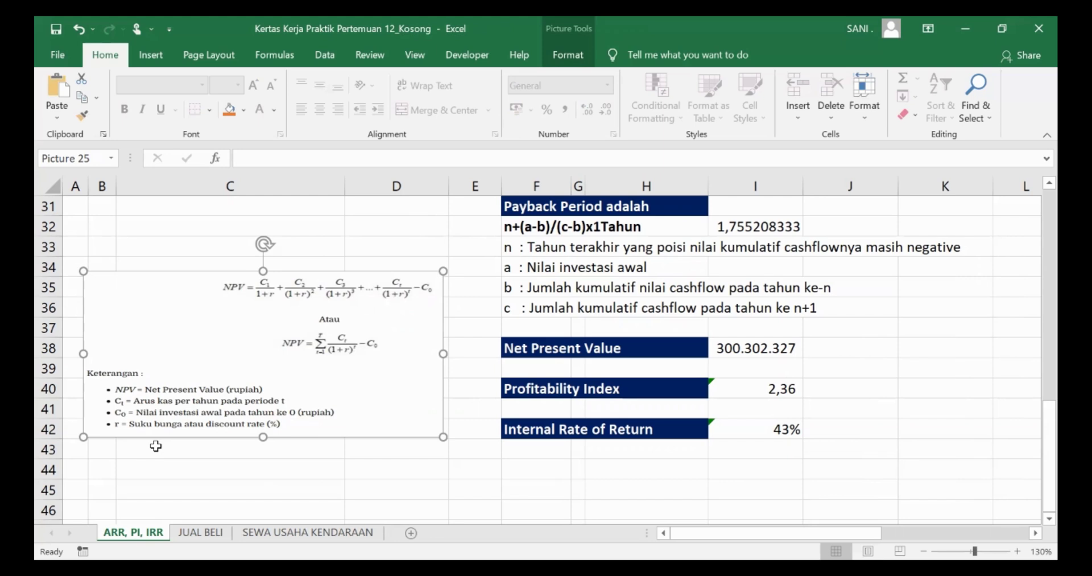
Step: Start re-entering the Net Present Value formula in I38 as =NPV(D15; using the Tingkat Suku Bunga cell as the rate
click(794, 348)
scroll(811, 408, up, 1)
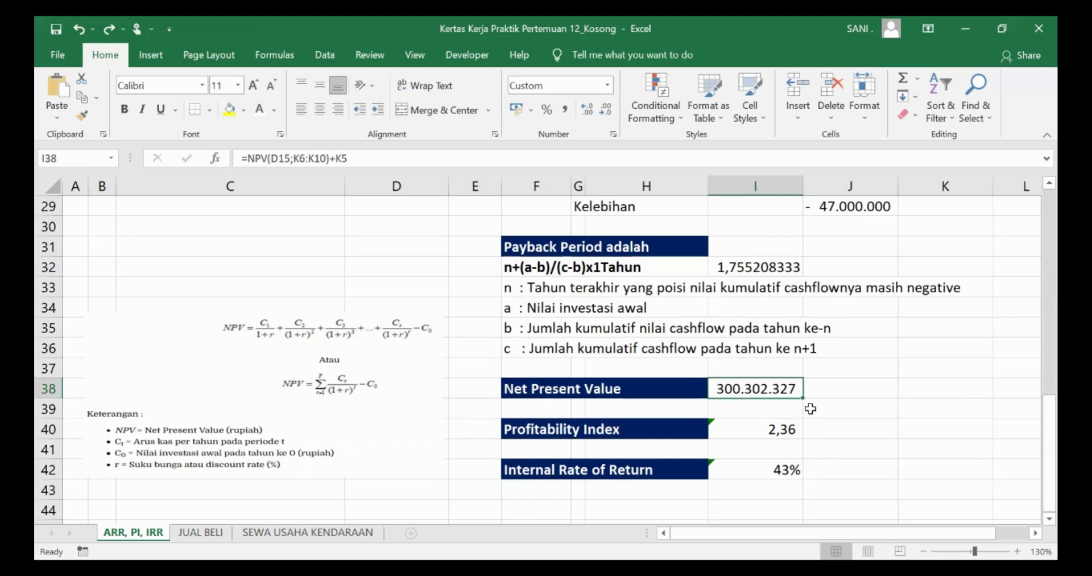
text(=)
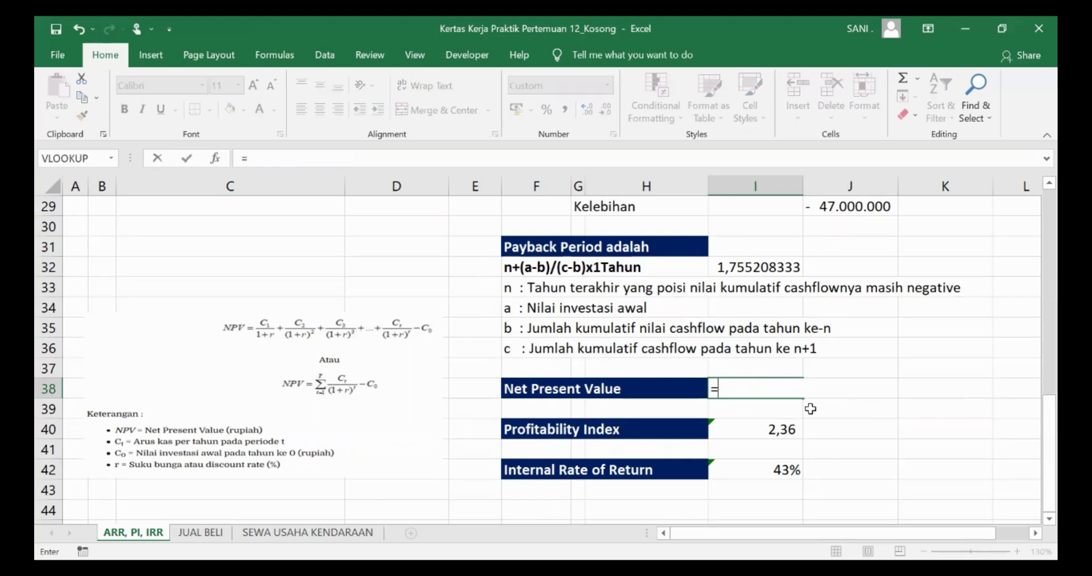
text(NPV)
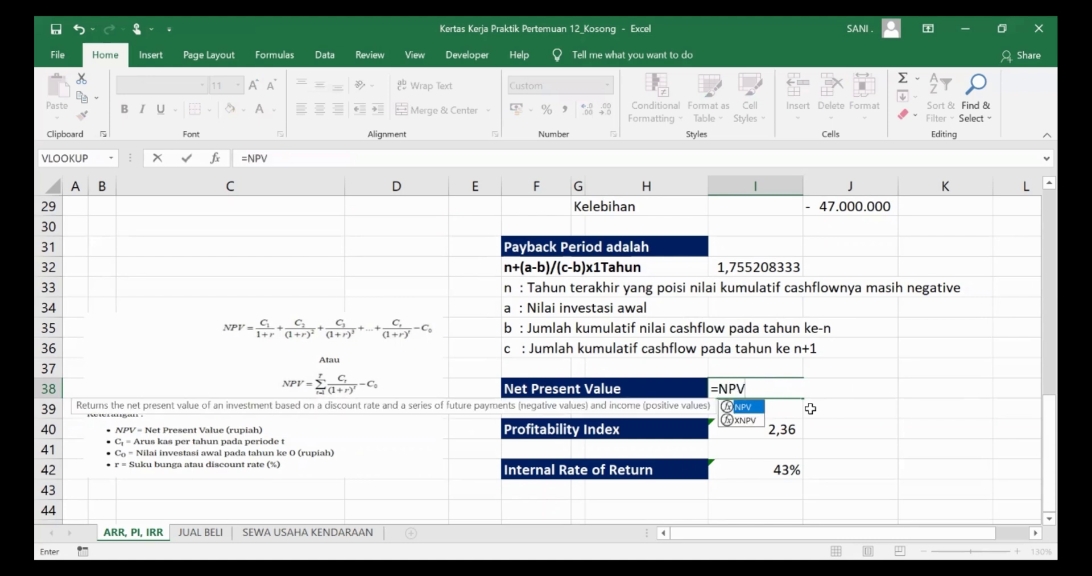
text(()
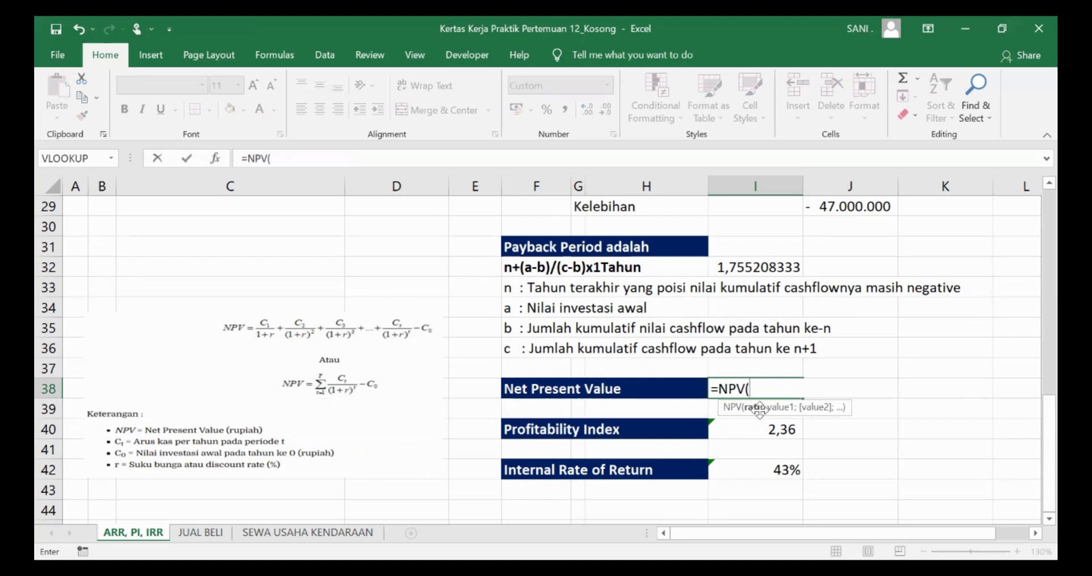
scroll(324, 294, up, 5)
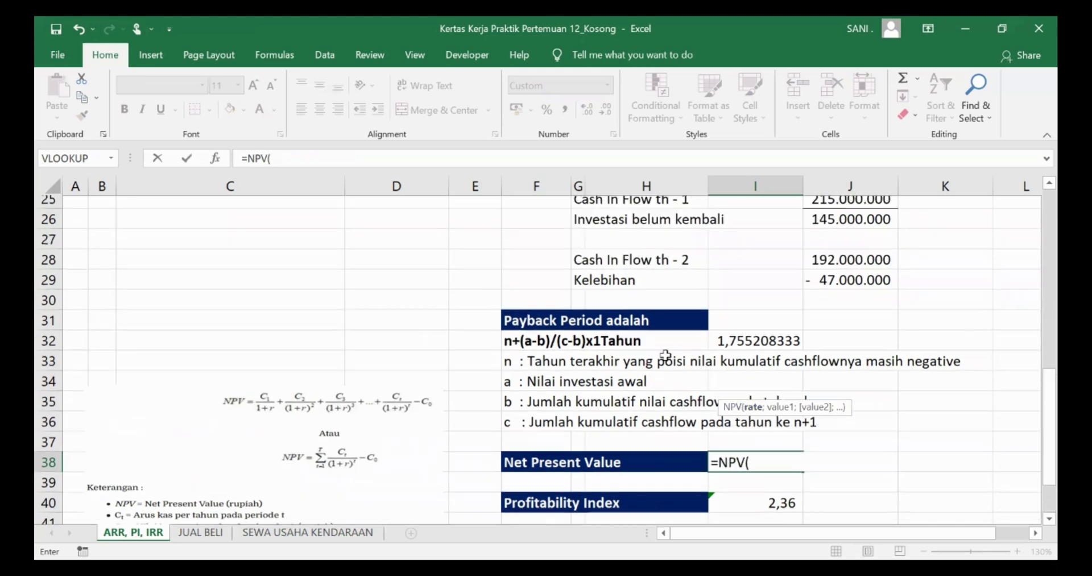
scroll(325, 294, up, 2)
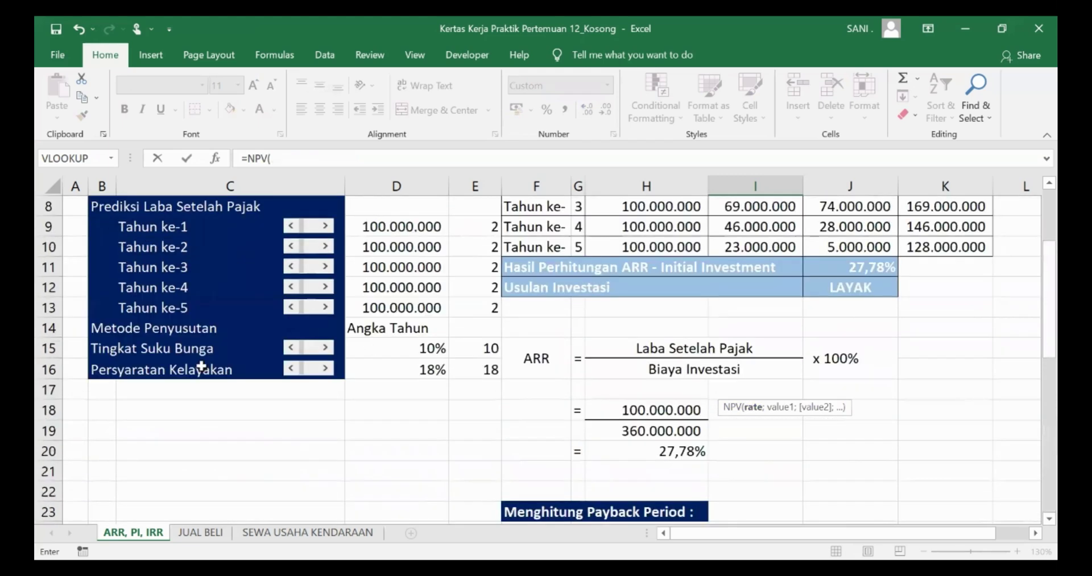
click(408, 349)
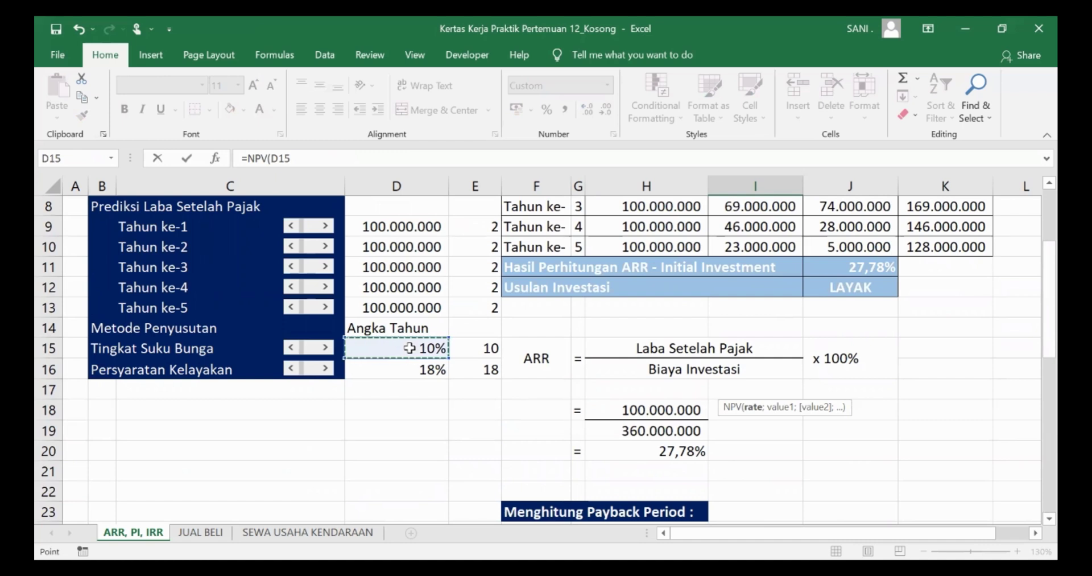
text(;)
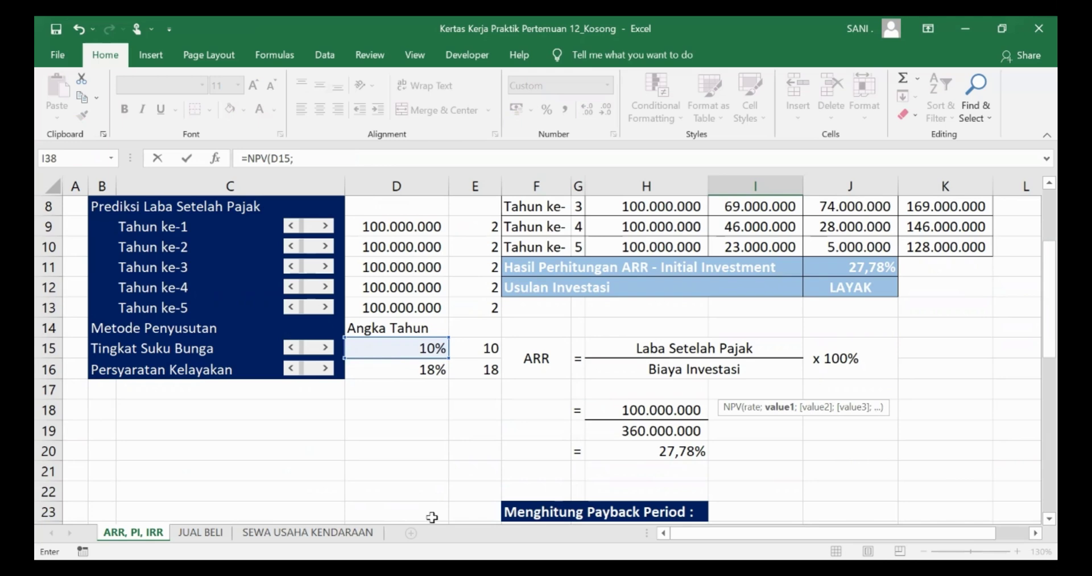
Step: Complete the Net Present Value formula with the year 1 to 5 Aliran Kas range and initial investment: =NPV(D15;K6:K10)+K5
scroll(985, 381, right, 1)
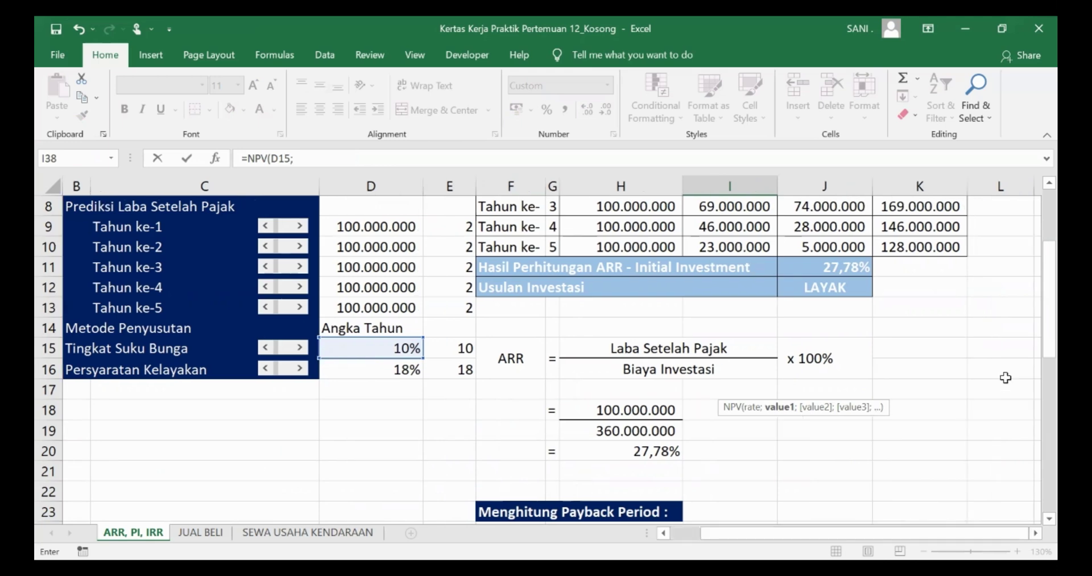
scroll(985, 381, up, 3)
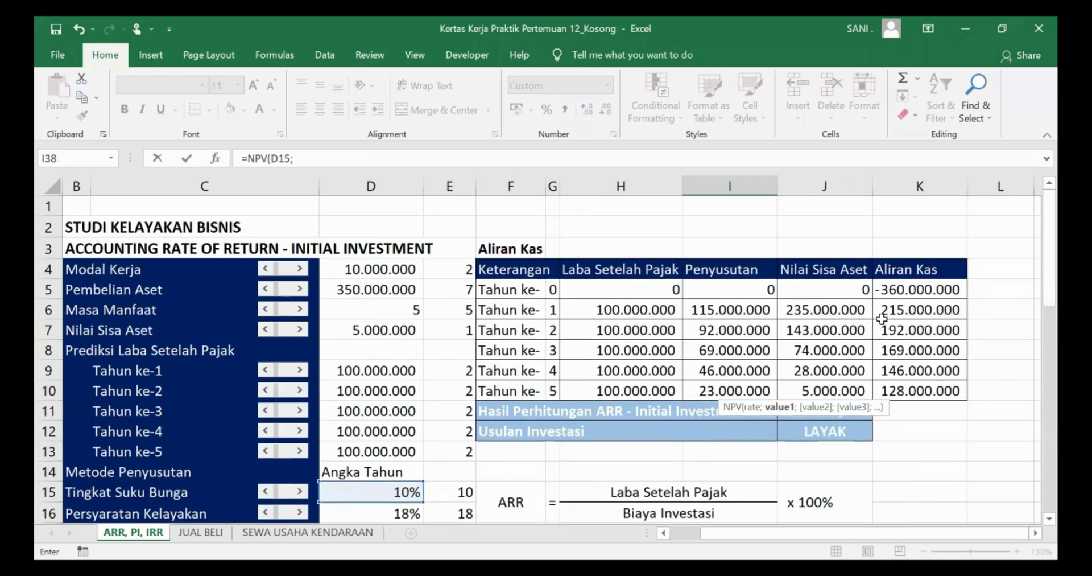
click(899, 311)
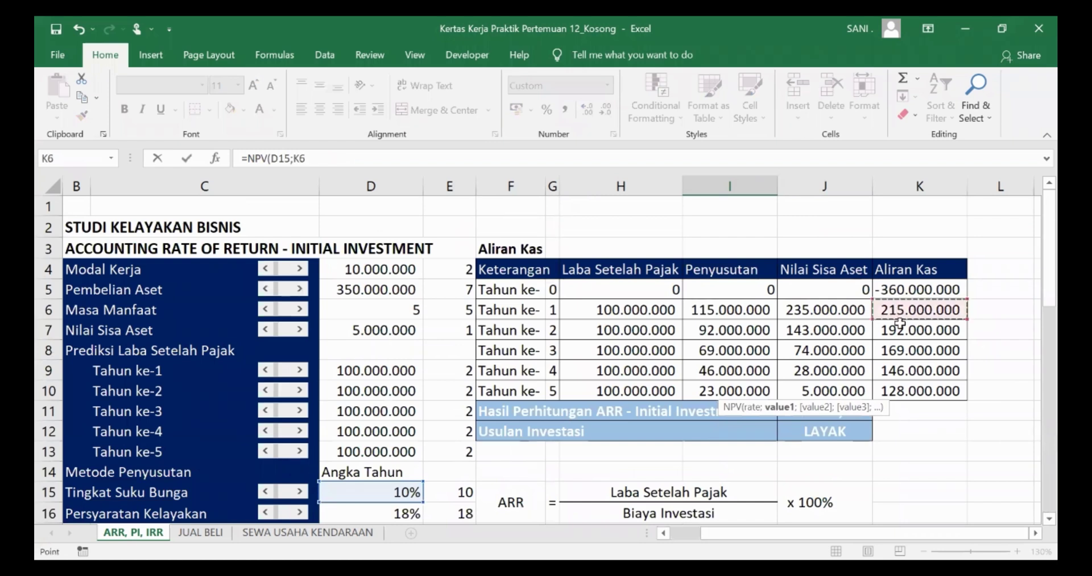
shift+click(908, 390)
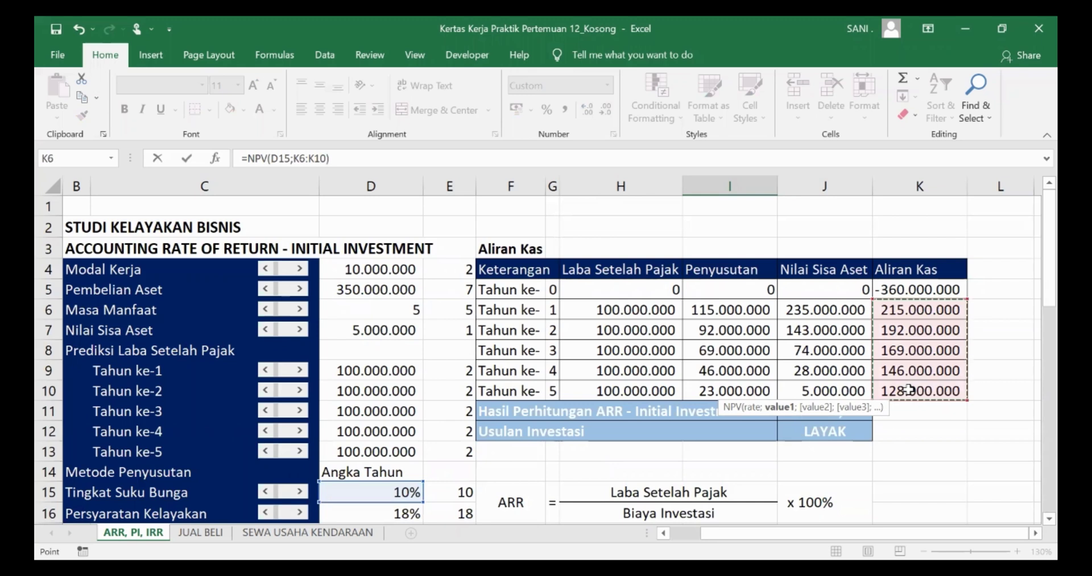
text())
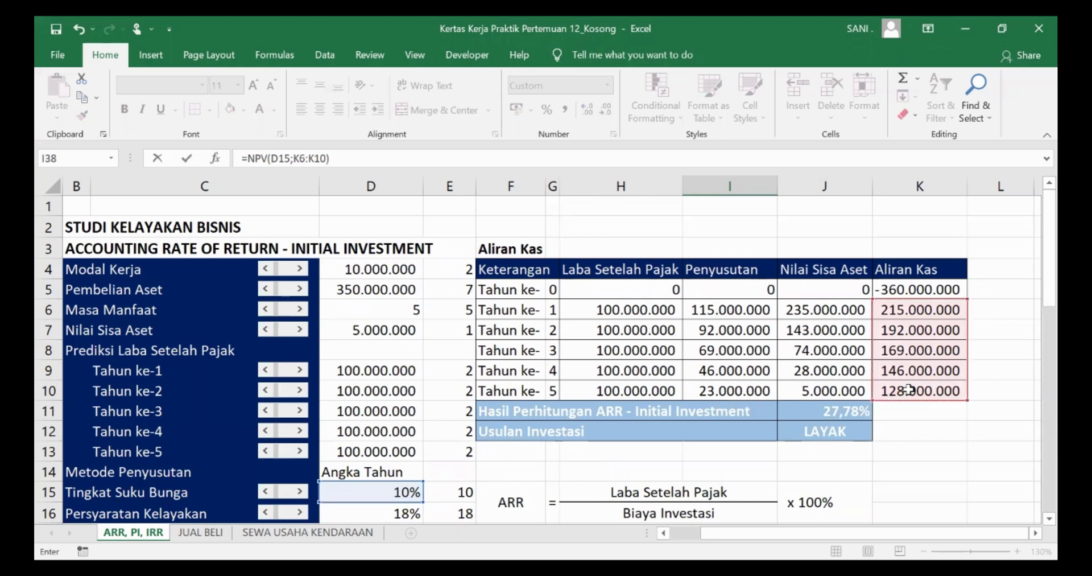
click(941, 290)
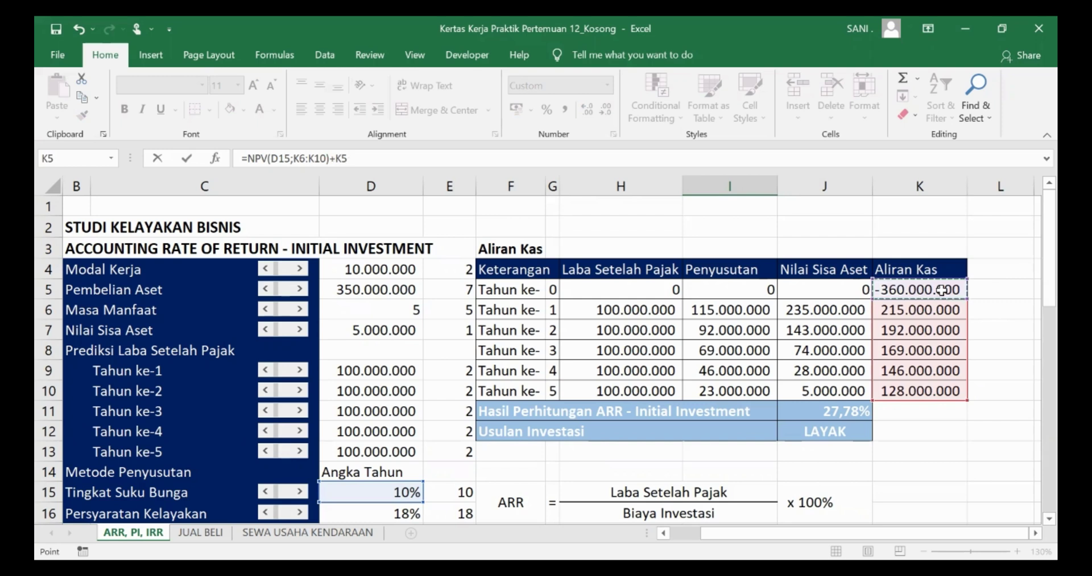
key(Return)
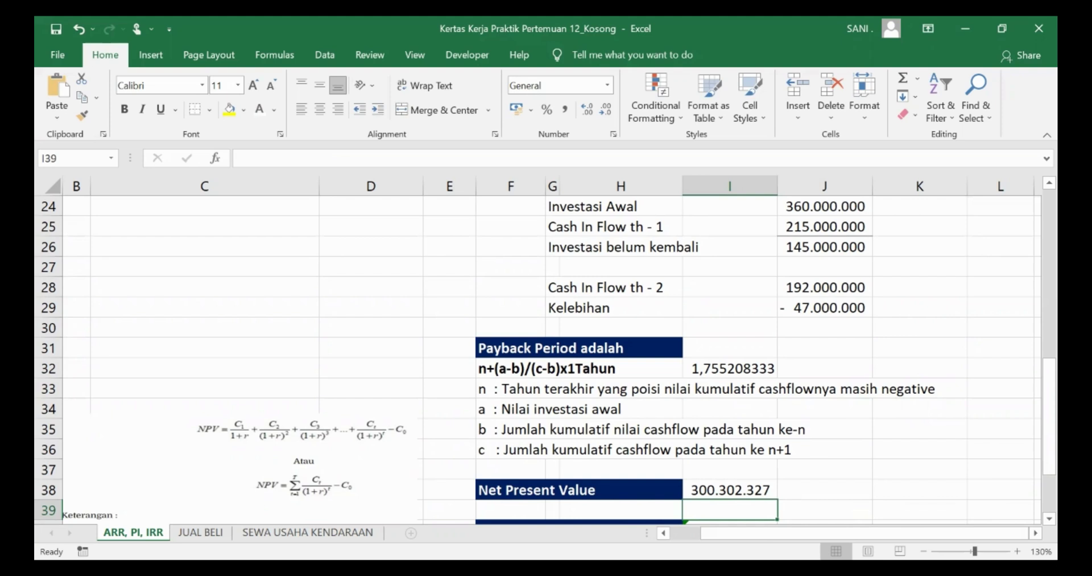
Step: Paste the copied text "Rumus PI = ∑PV of future cashflow / ICO" into F41 below the Profitability Index label
click(730, 521)
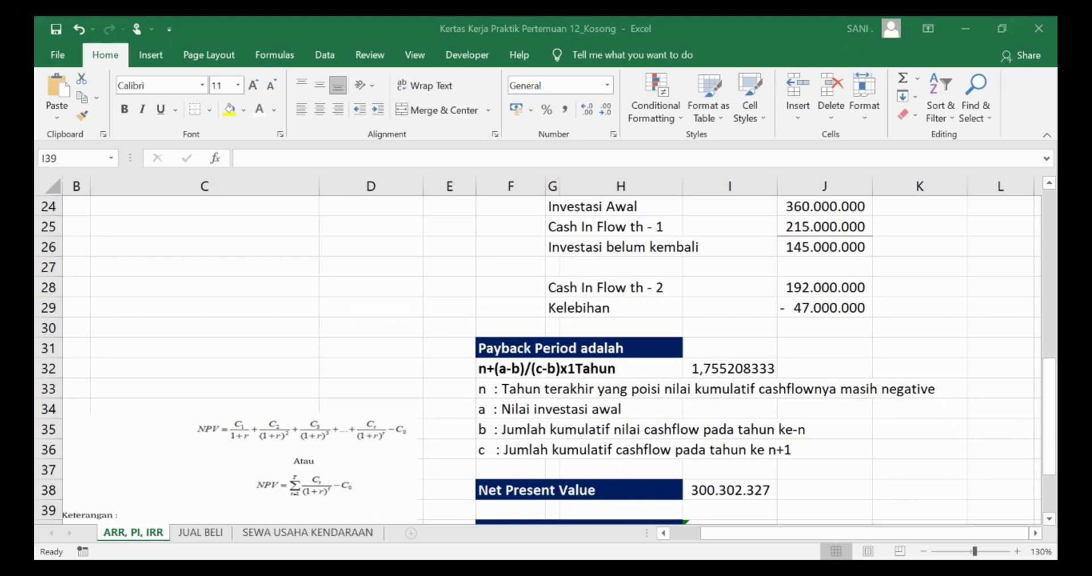
scroll(626, 495, down, 2)
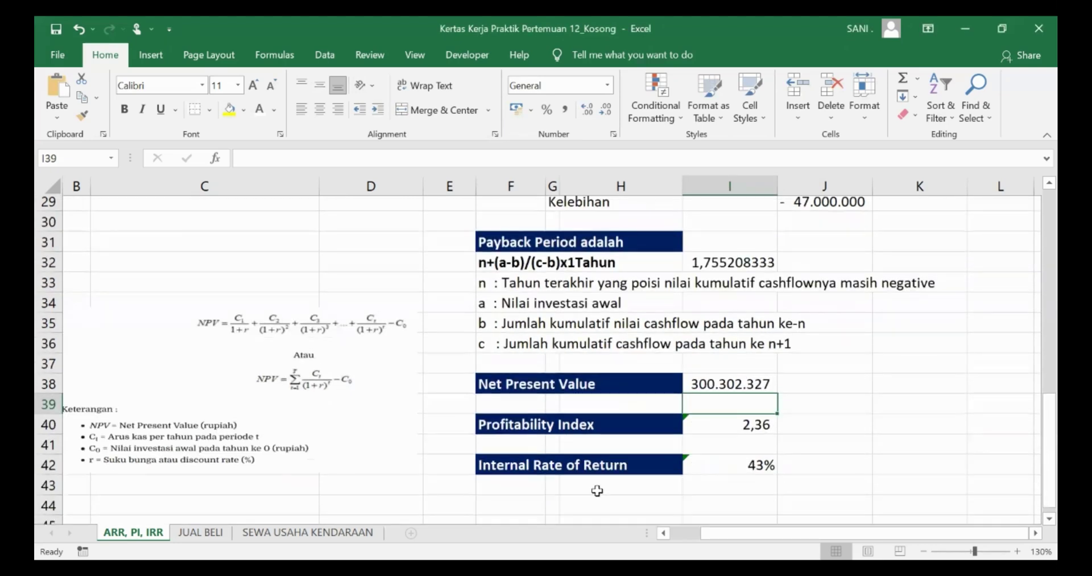
click(525, 419)
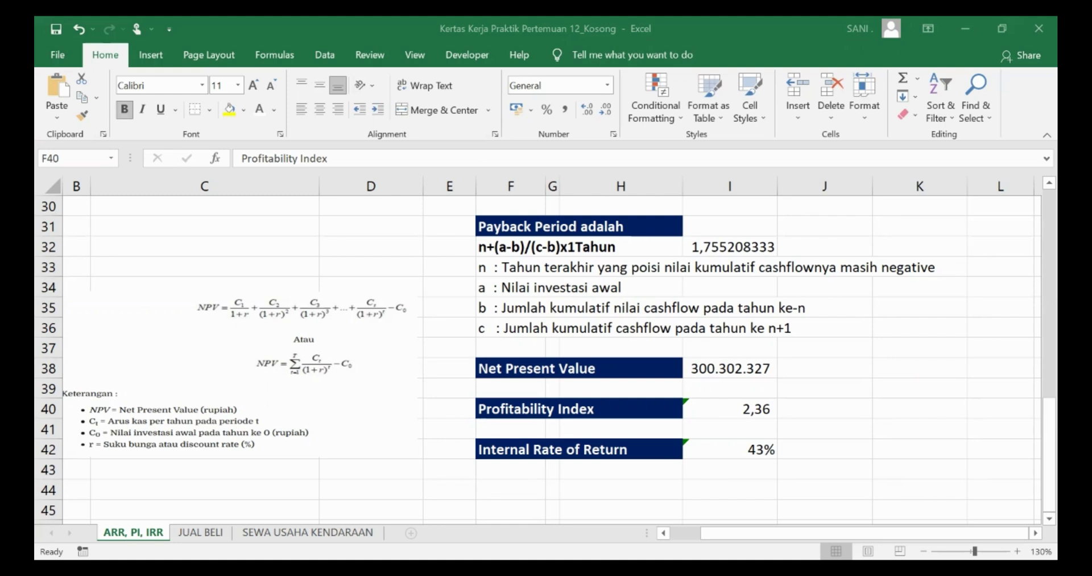
key(alt+Tab)
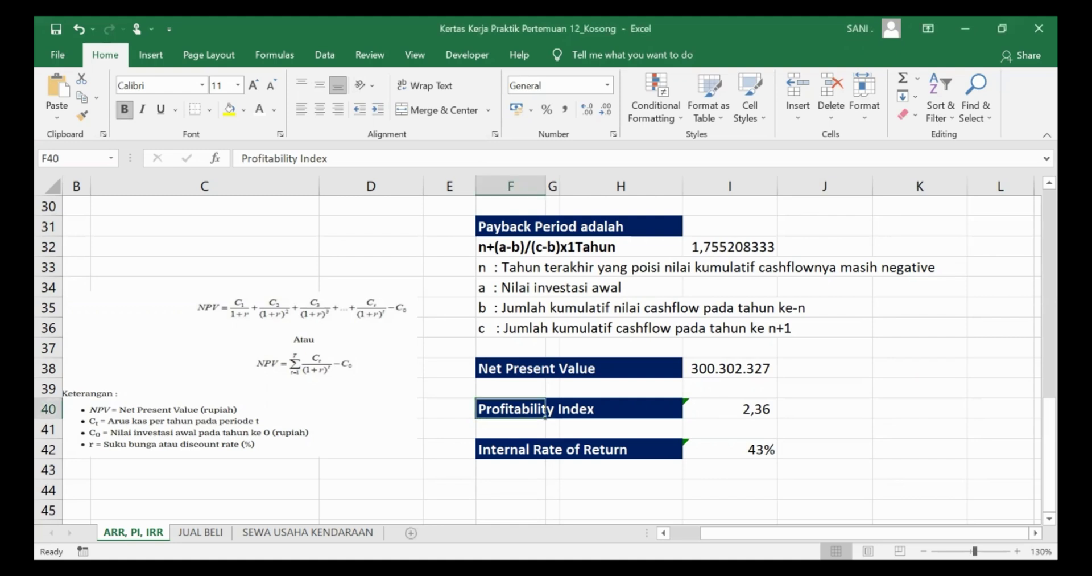
click(503, 426)
double_click(504, 425)
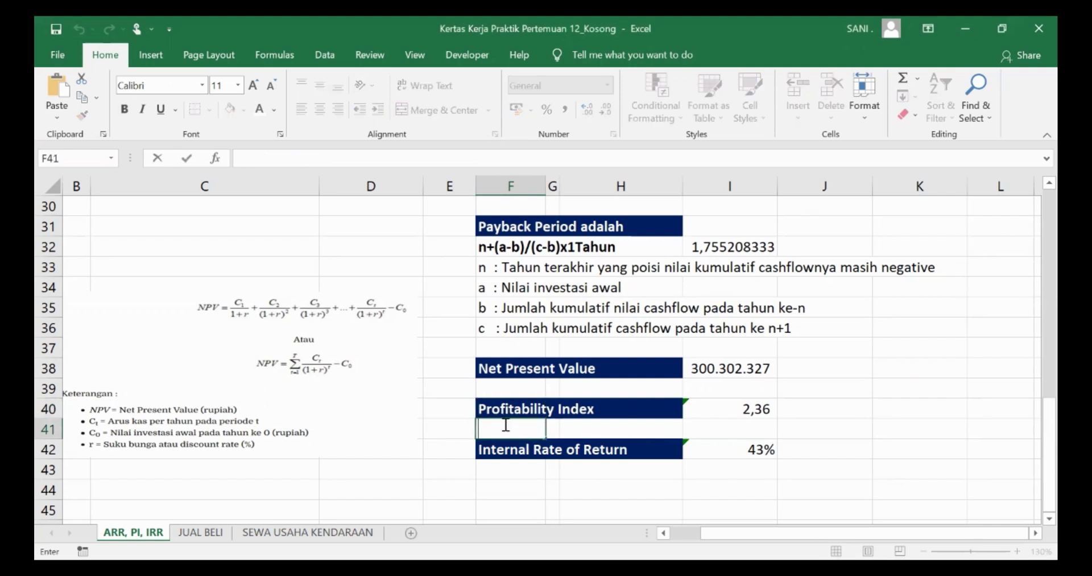
key(ctrl+v)
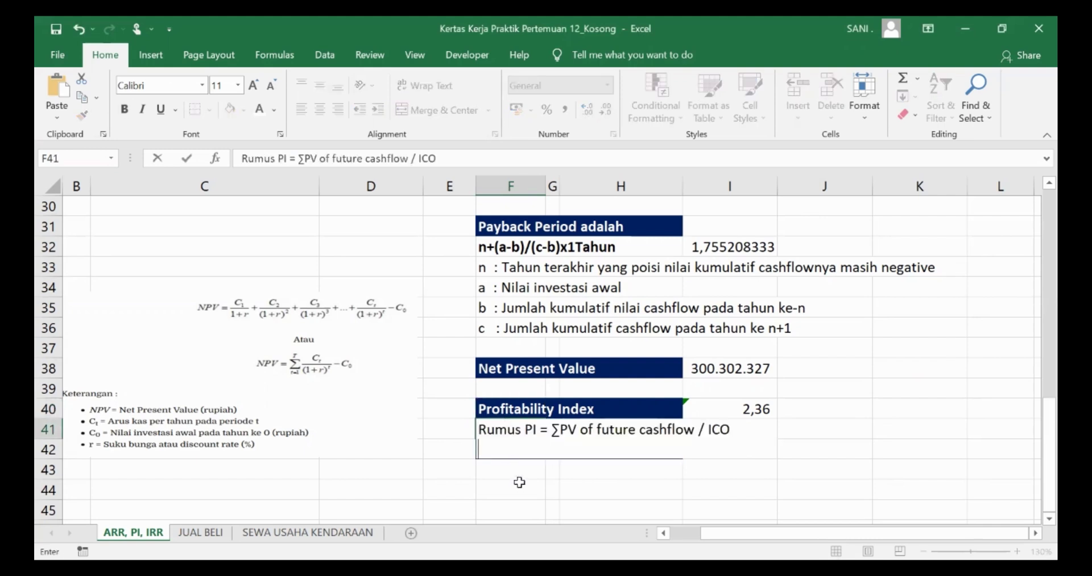
click(533, 482)
Step: Move the Internal Rate of Return label and its result from F42:I42 down one row to row 43
drag(529, 450, 746, 455)
key(ctrl+c)
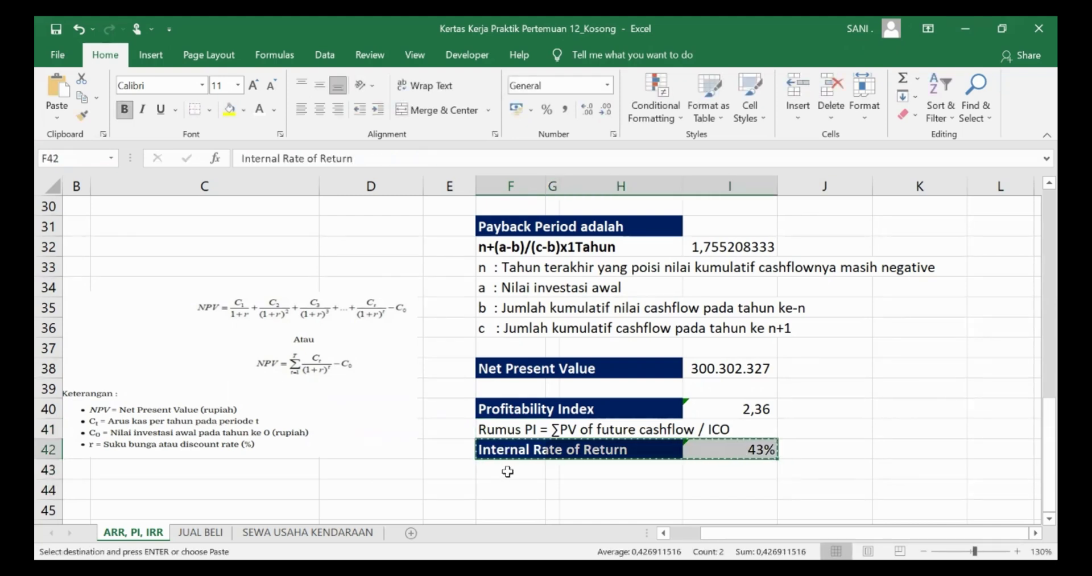
click(512, 472)
key(Return)
Step: Begin re-entering the Profitability Index formula in I40 with the sum of the year 1 to 5 Aliran Kas values: =SUM(K6:K10)
click(740, 409)
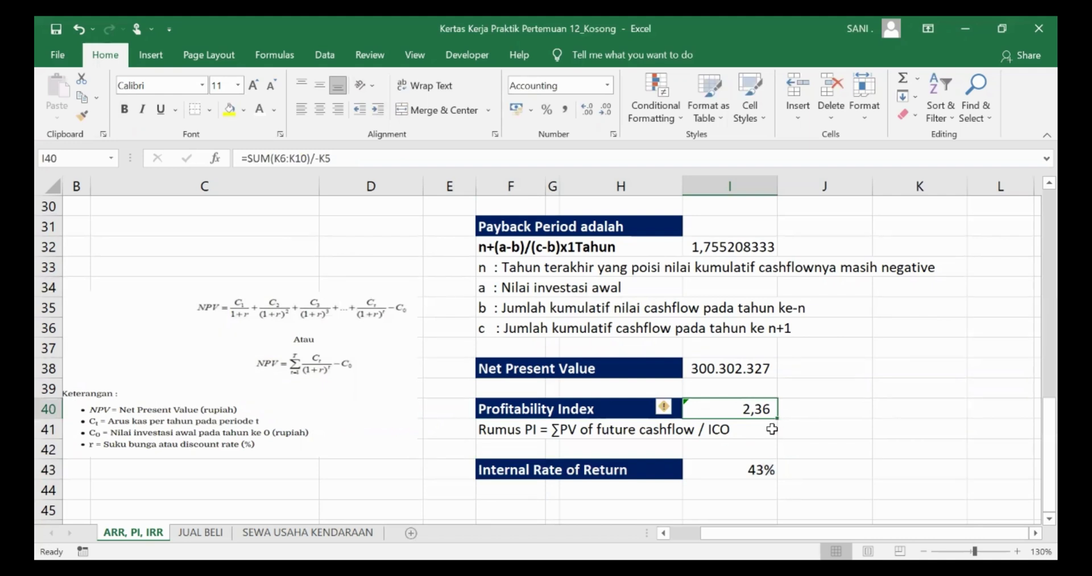
scroll(773, 429, up, 1)
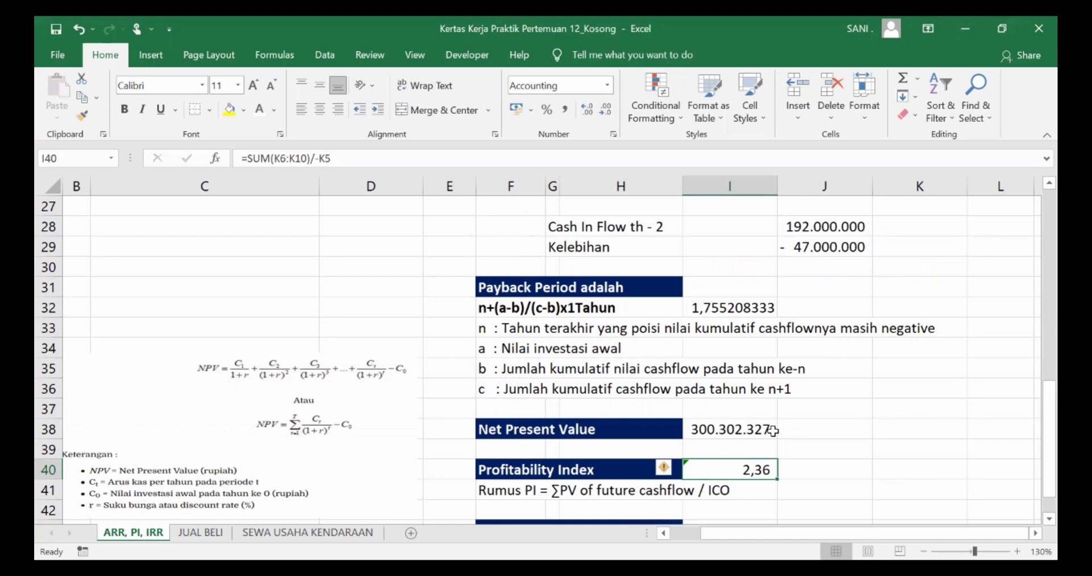
text(=SUM)
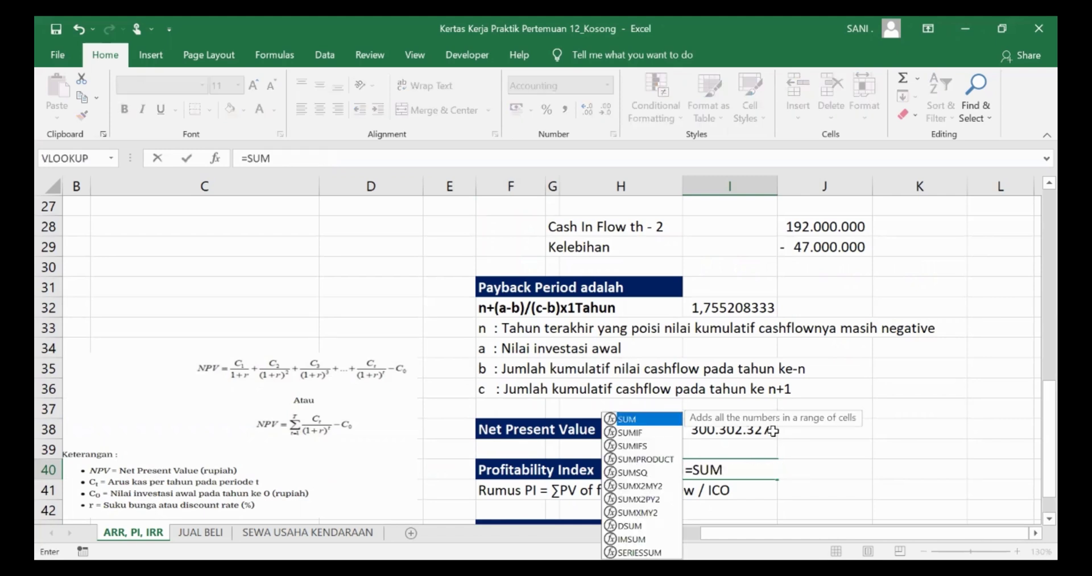
text(()
scroll(890, 383, up, 5)
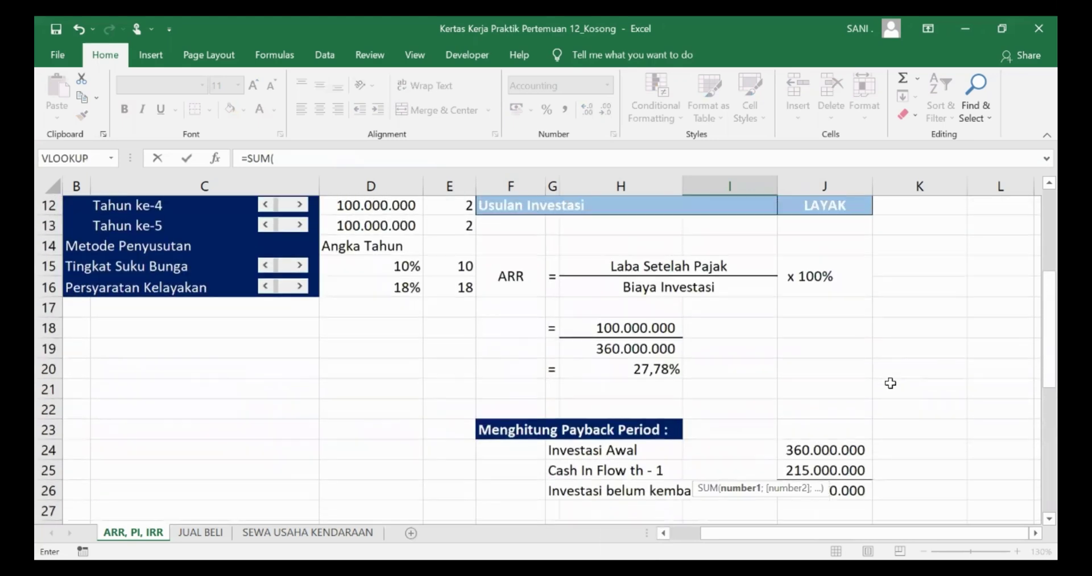
scroll(890, 383, up, 3)
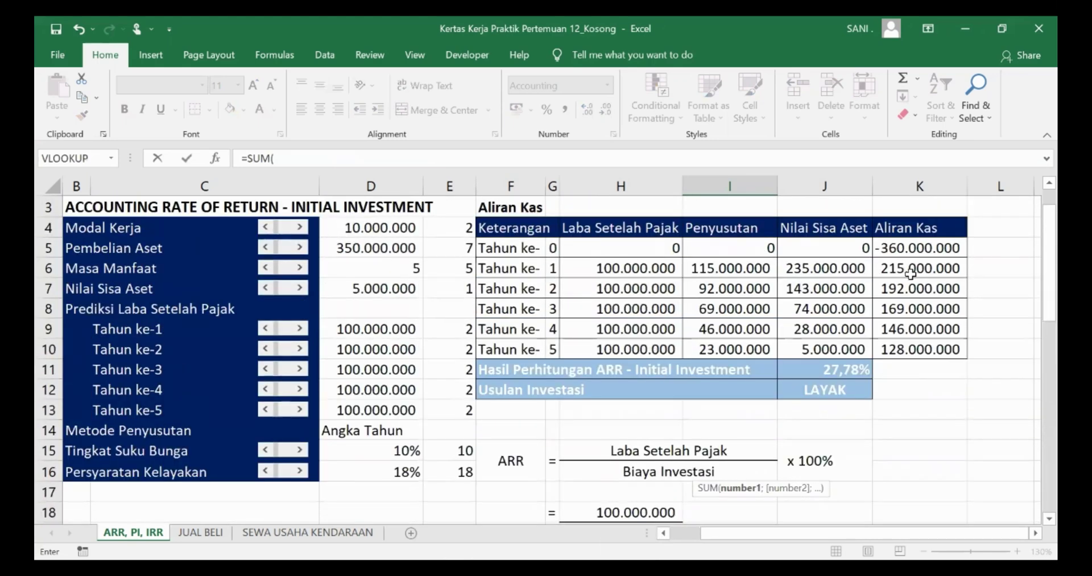
click(912, 272)
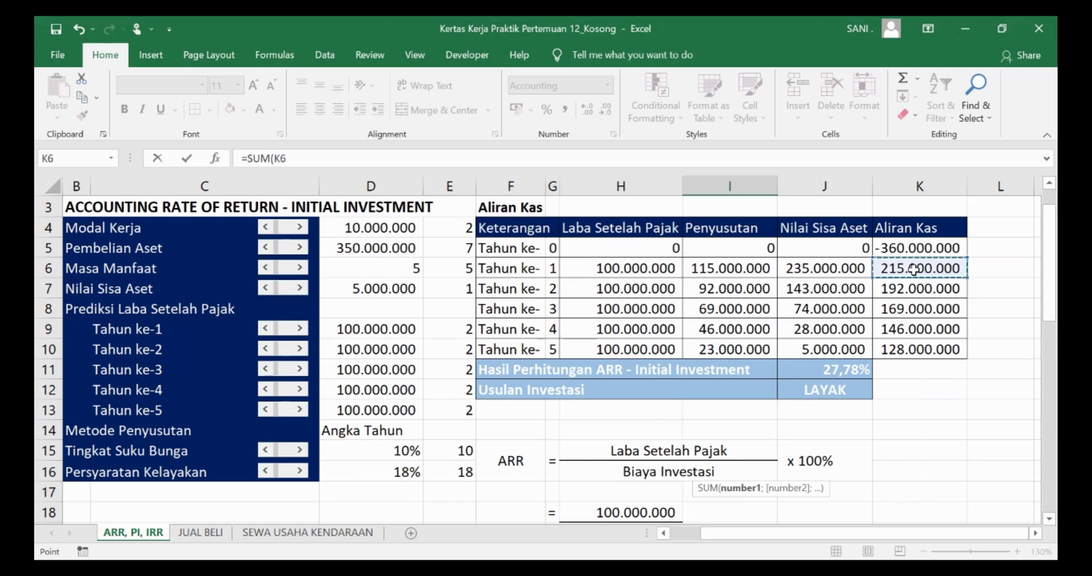
shift+click(926, 346)
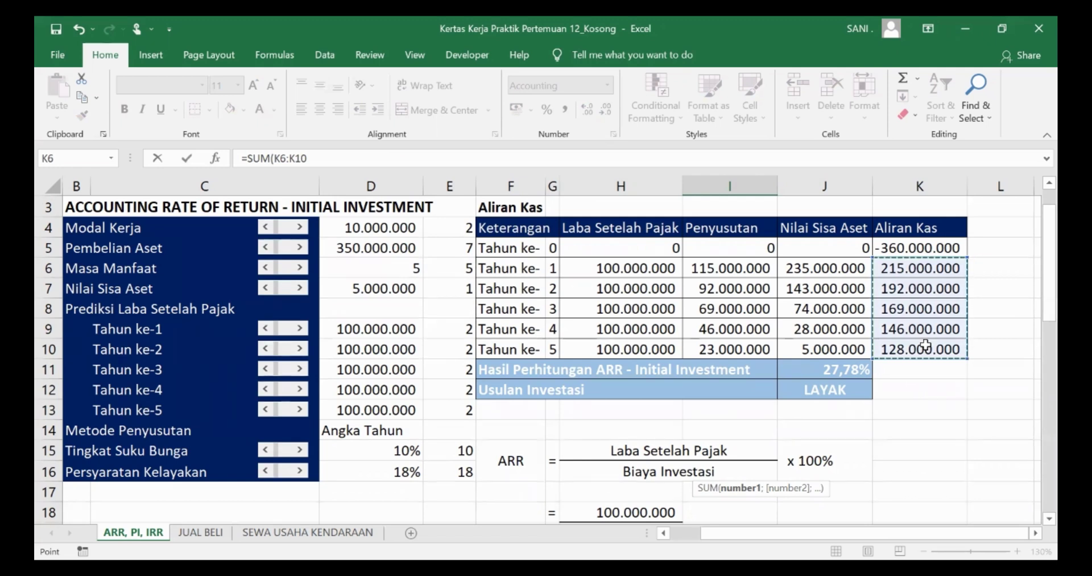
text())
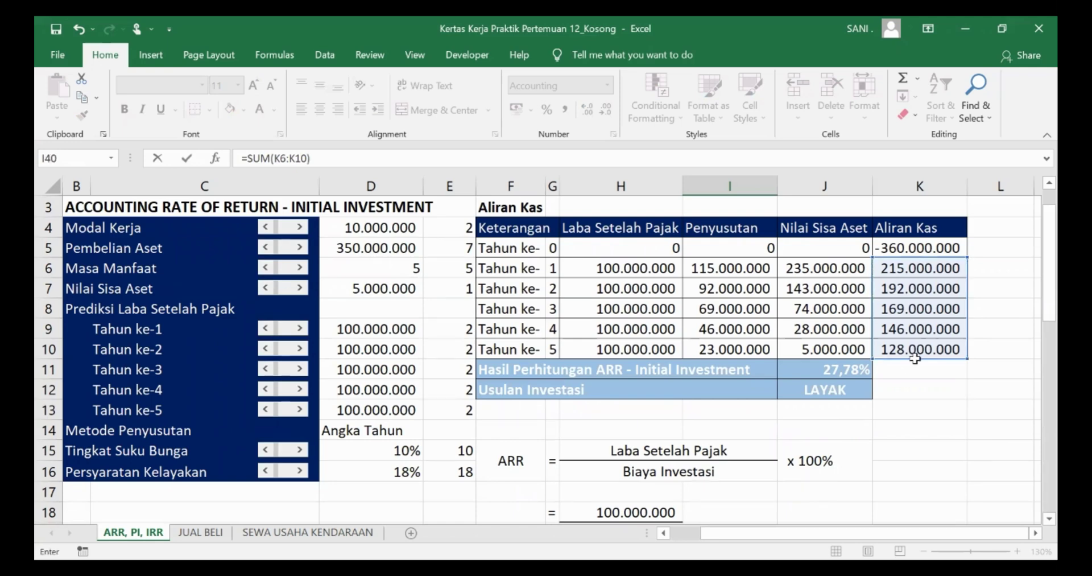
Step: Complete the Profitability Index formula by dividing the sum by the negated year 0 Aliran Kas: =SUM(K6:K10)/-K5
scroll(788, 429, down, 11)
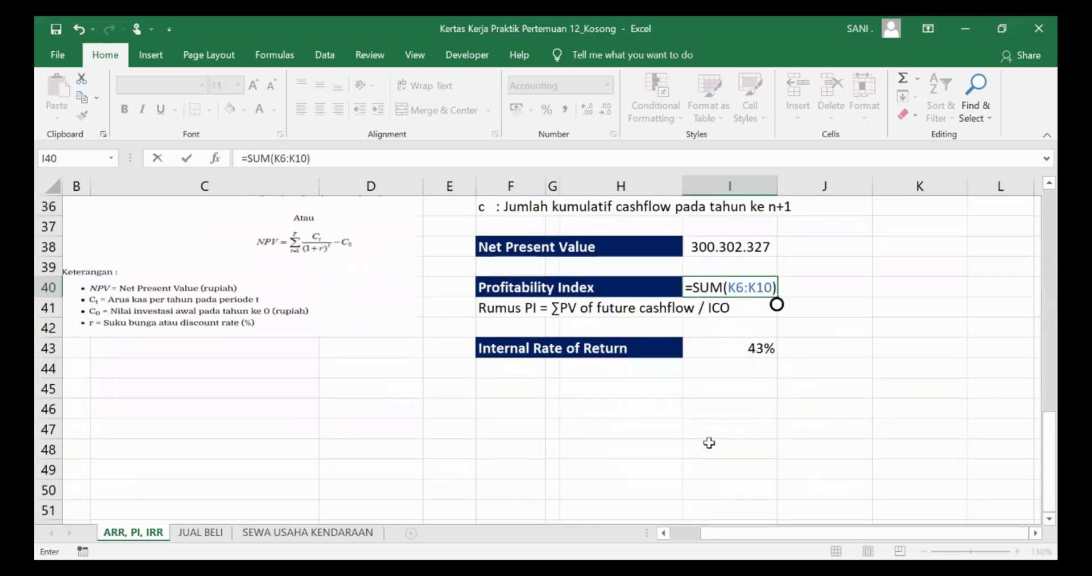
scroll(708, 443, up, 1)
scroll(705, 445, up, 10)
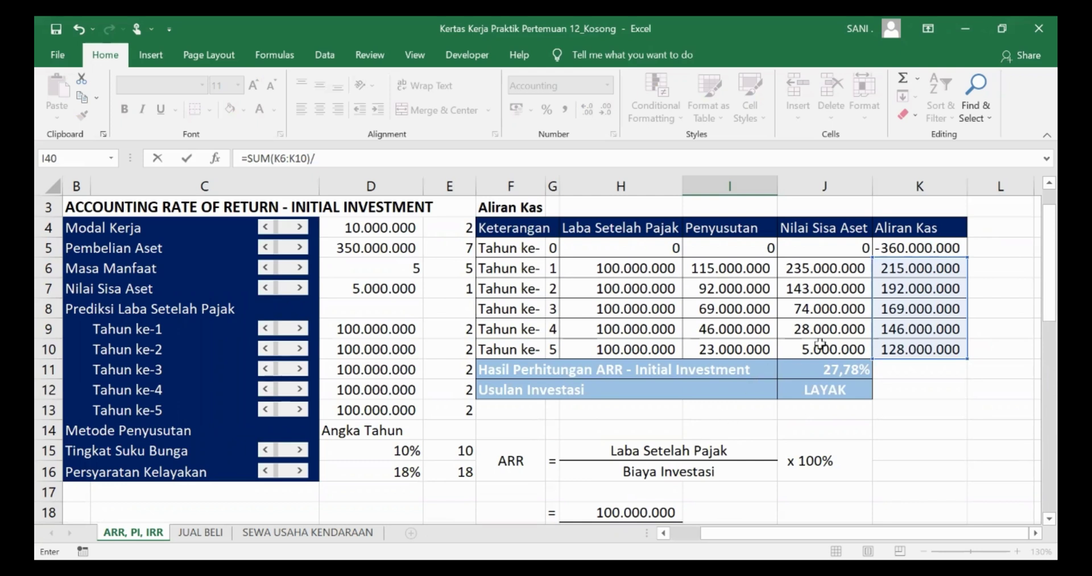
text(-)
click(912, 251)
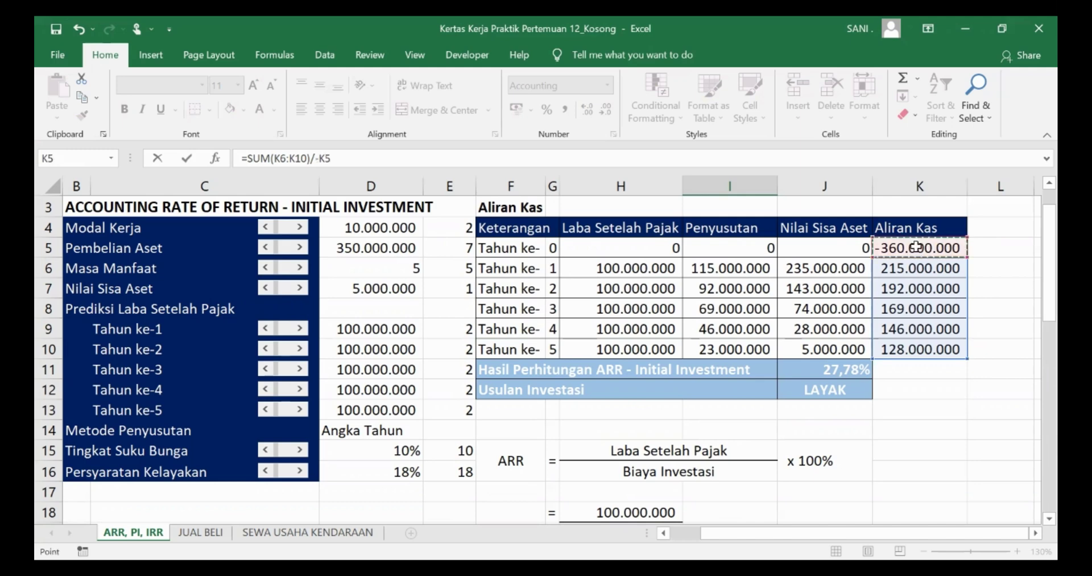
key(Return)
Step: Re-enter the Internal Rate of Return formula in I43 over the year 0 to 5 Aliran Kas range: =IRR(K5:K10)
scroll(745, 510, down, 1)
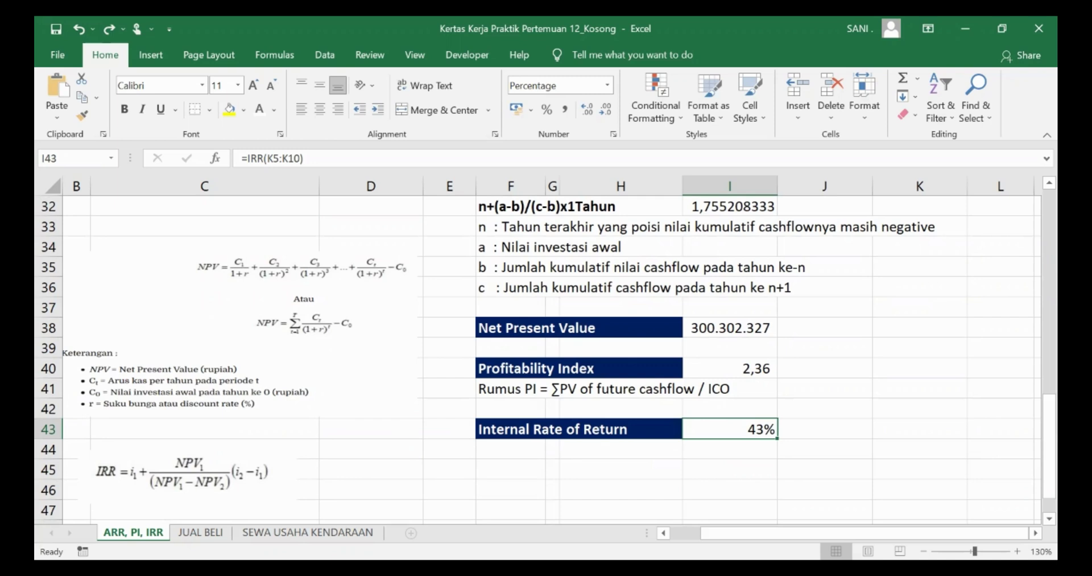
text(=I)
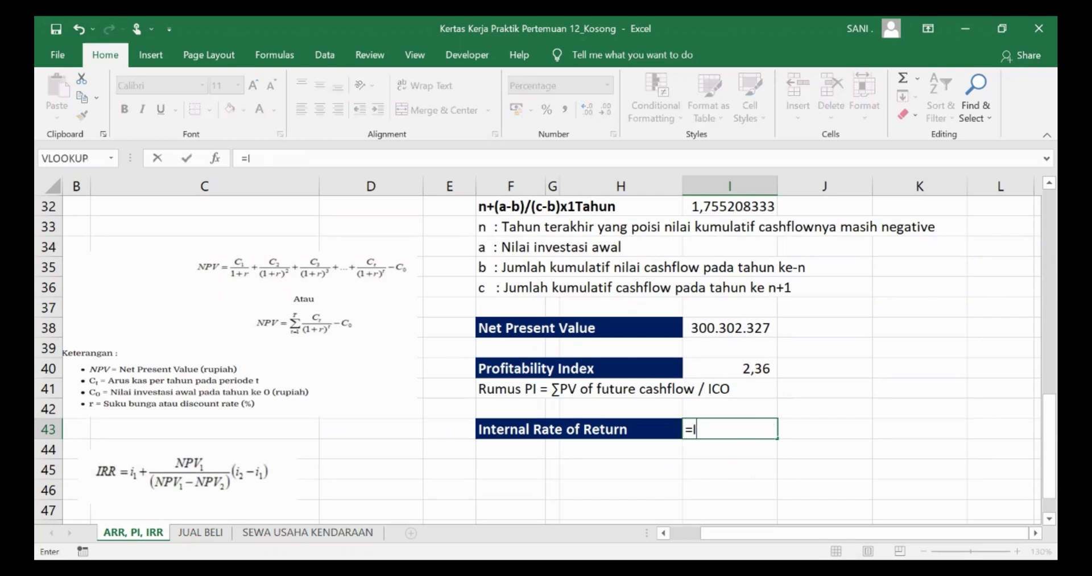
text(RR()
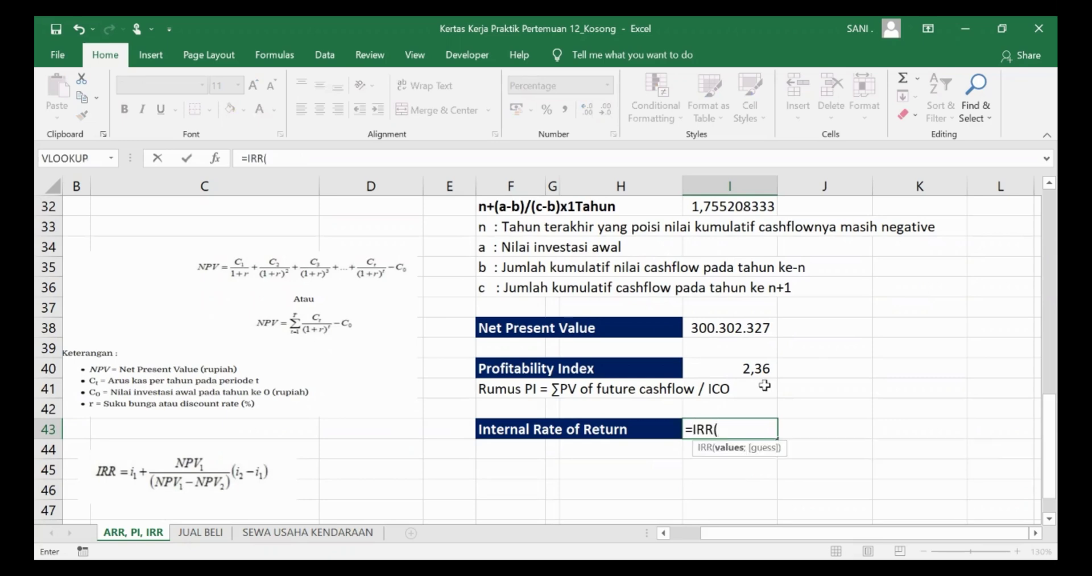
scroll(765, 386, up, 10)
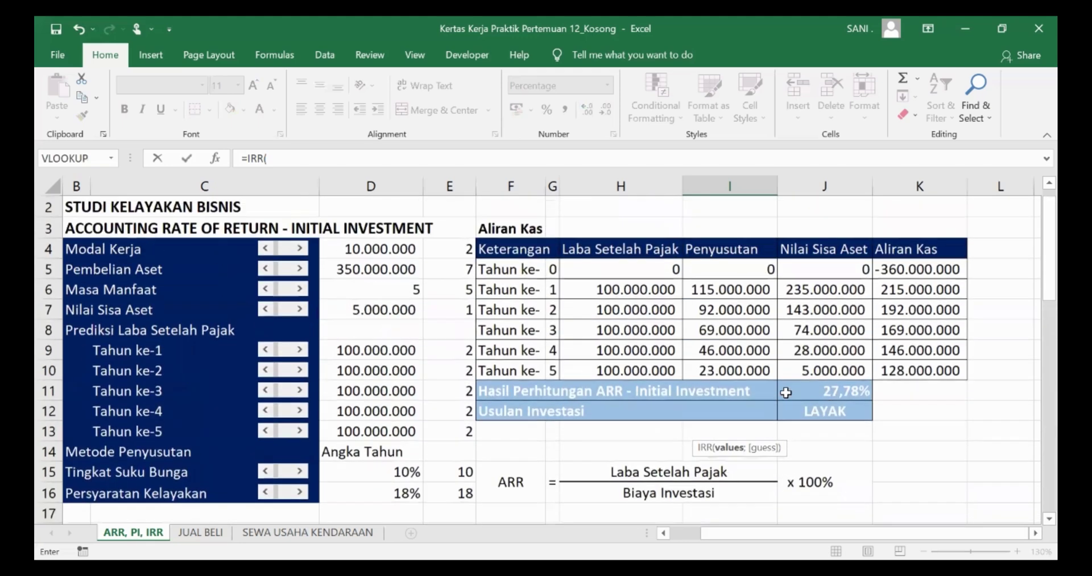
click(928, 270)
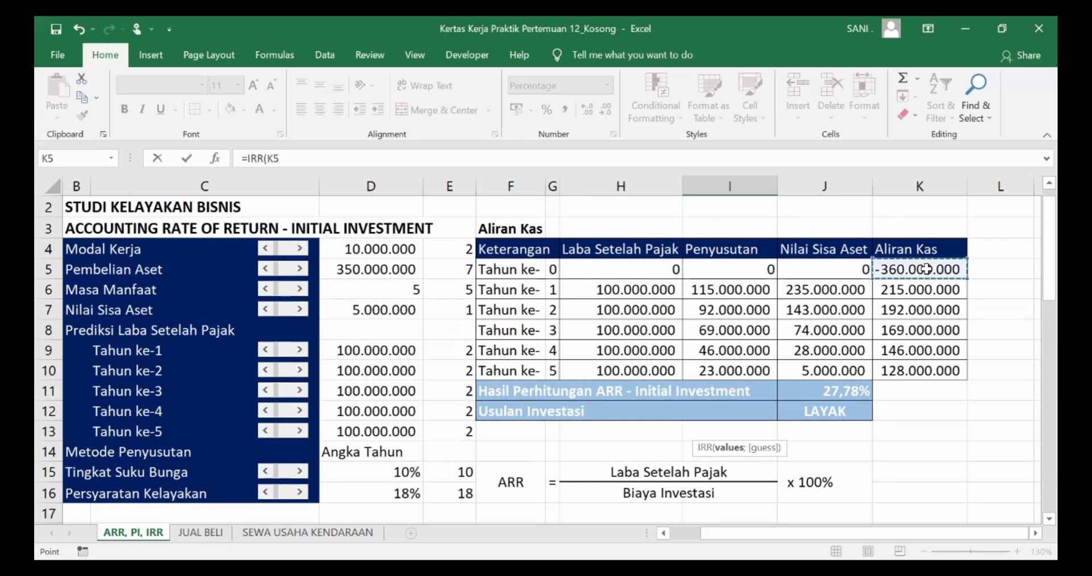
shift+click(913, 373)
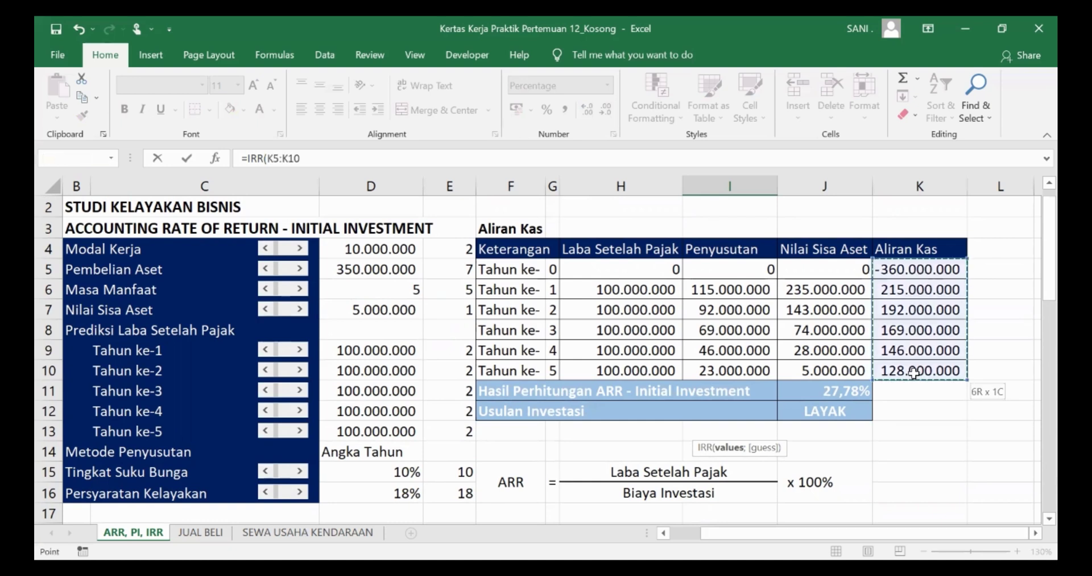
text())
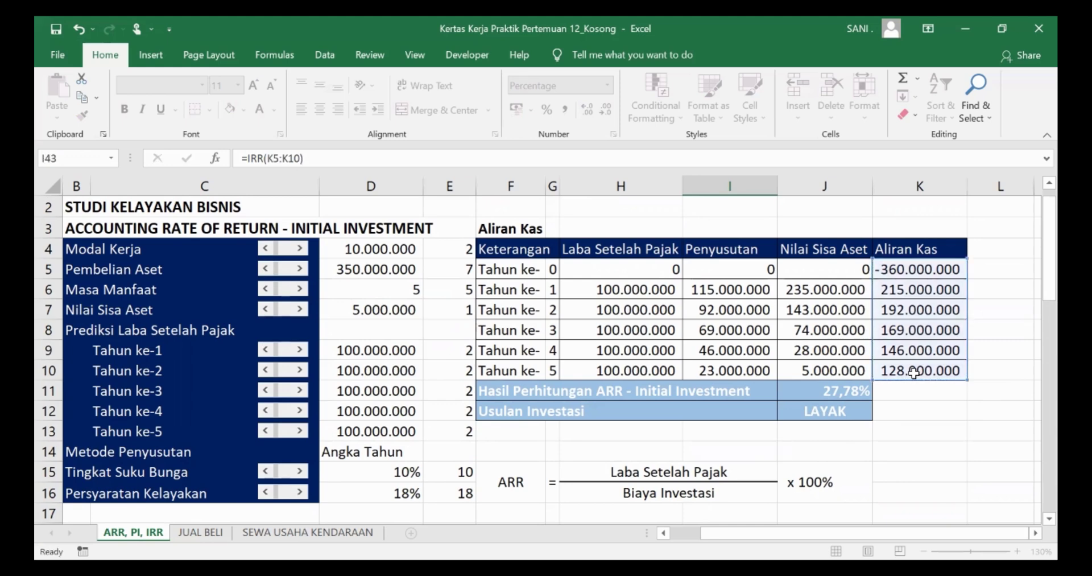
key(Return)
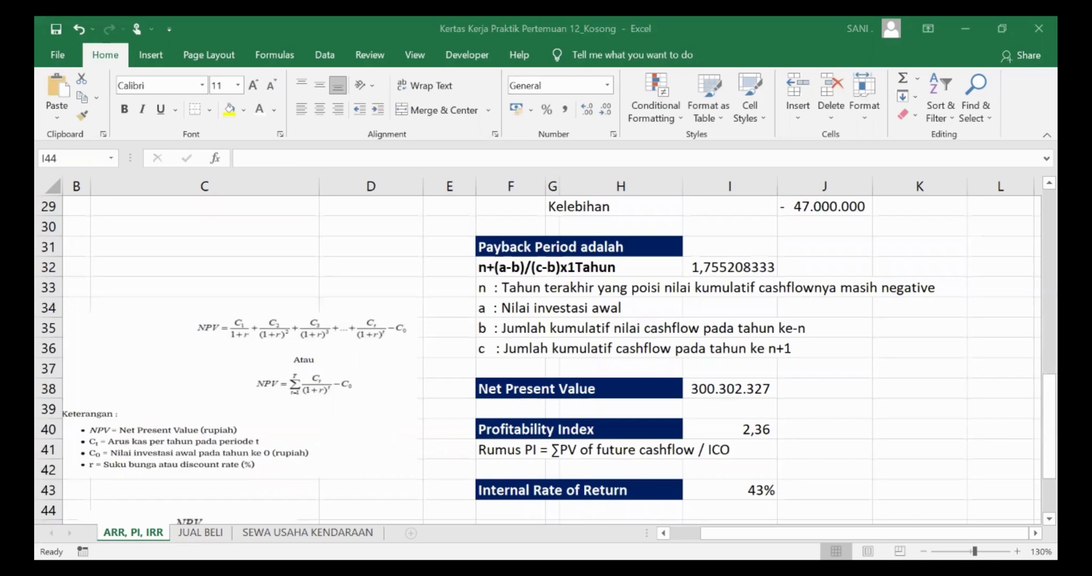
Step: Review the finished worksheet, from the Net Present Value, Profitability Index and Internal Rate of Return results up to the input table
click(730, 510)
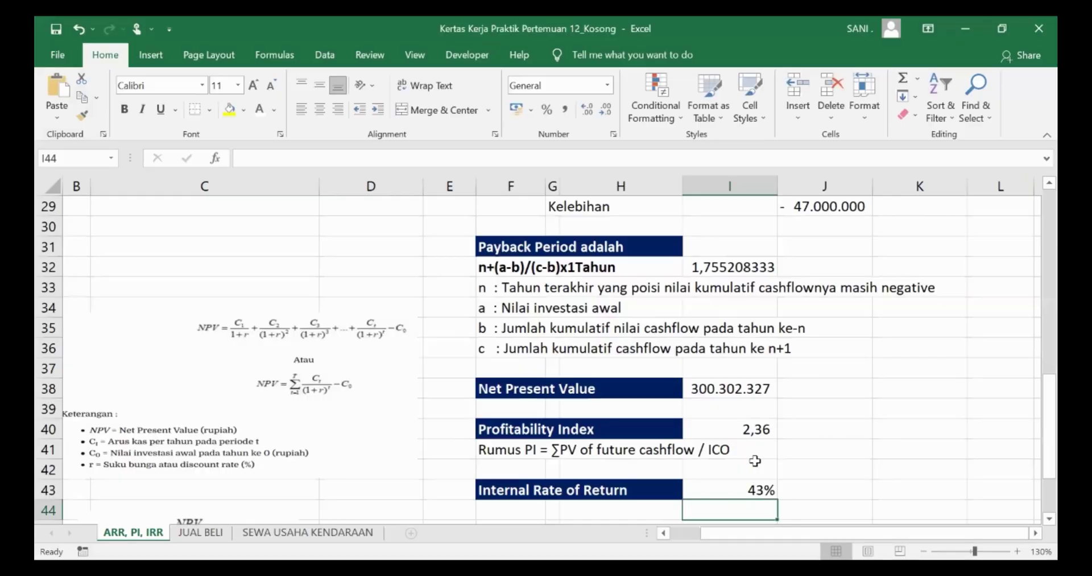
scroll(717, 472, down, 2)
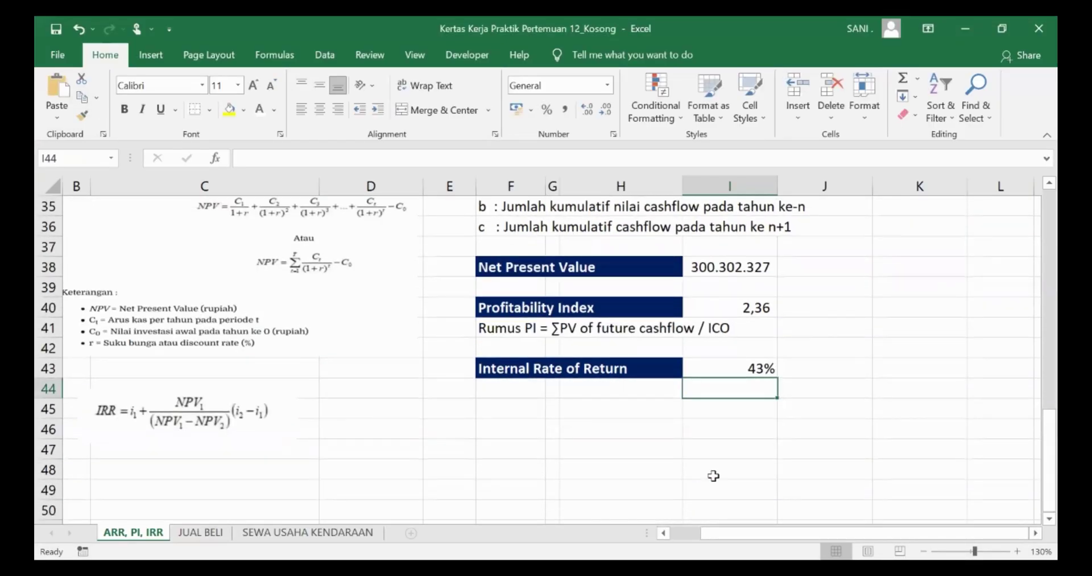
scroll(677, 452, up, 6)
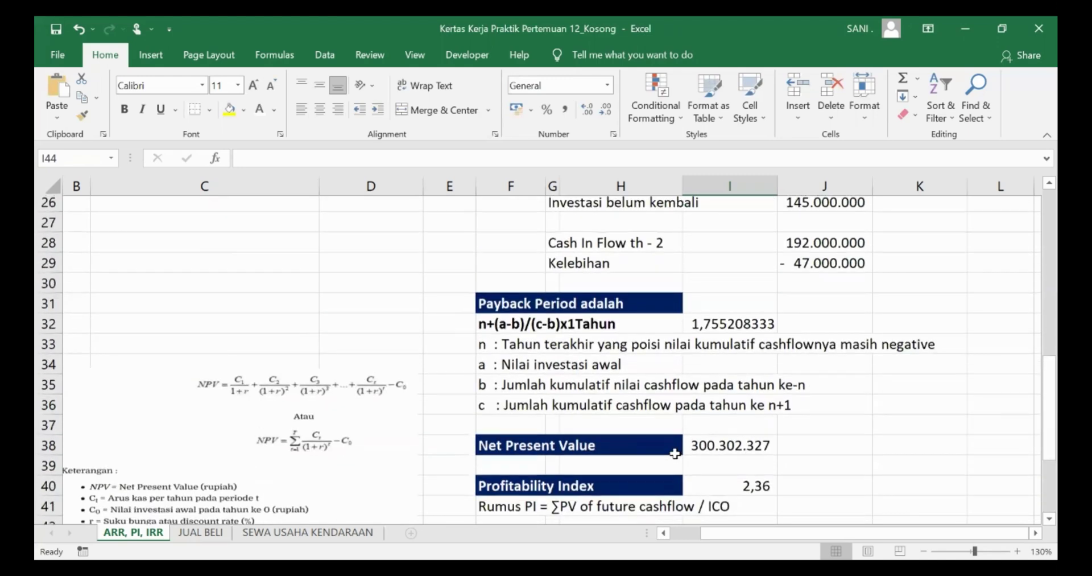
scroll(675, 453, up, 5)
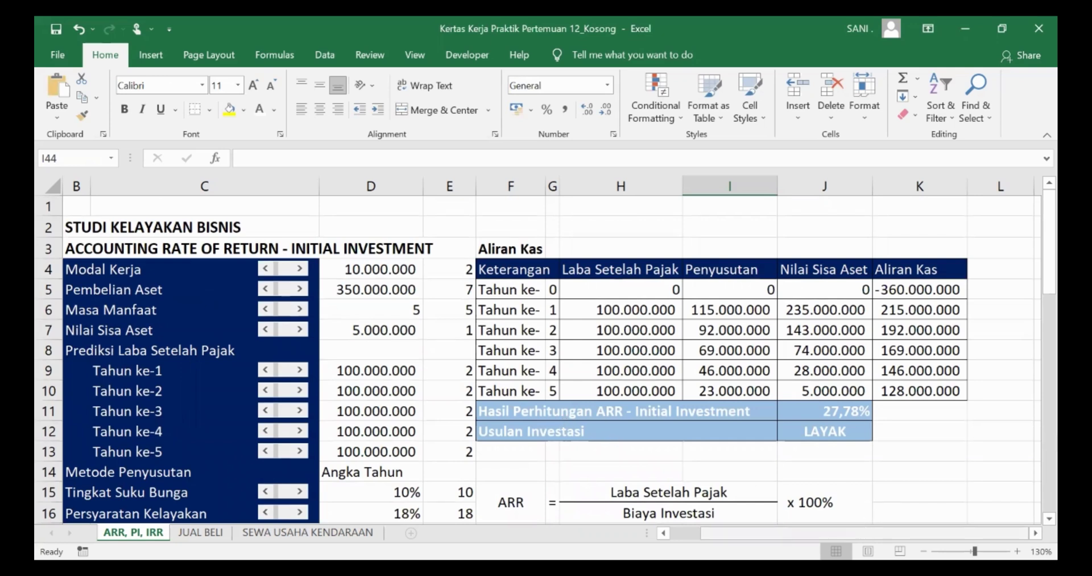
scroll(546, 353, left, 1)
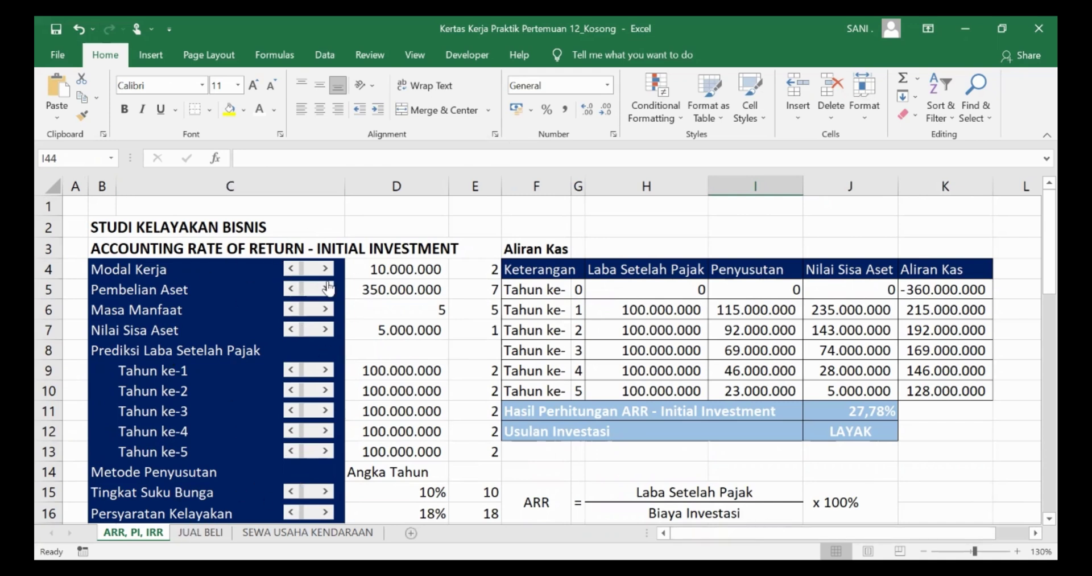
scroll(317, 343, down, 2)
scroll(317, 344, up, 2)
Step: Raise Modal Kerja to 50.000.000 using its scroll bar to test the worksheet's recalculation
click(326, 269)
click(326, 269)
click(326, 268)
click(326, 269)
click(326, 269)
click(326, 269)
click(326, 268)
click(290, 270)
click(290, 269)
click(290, 270)
click(326, 269)
click(326, 271)
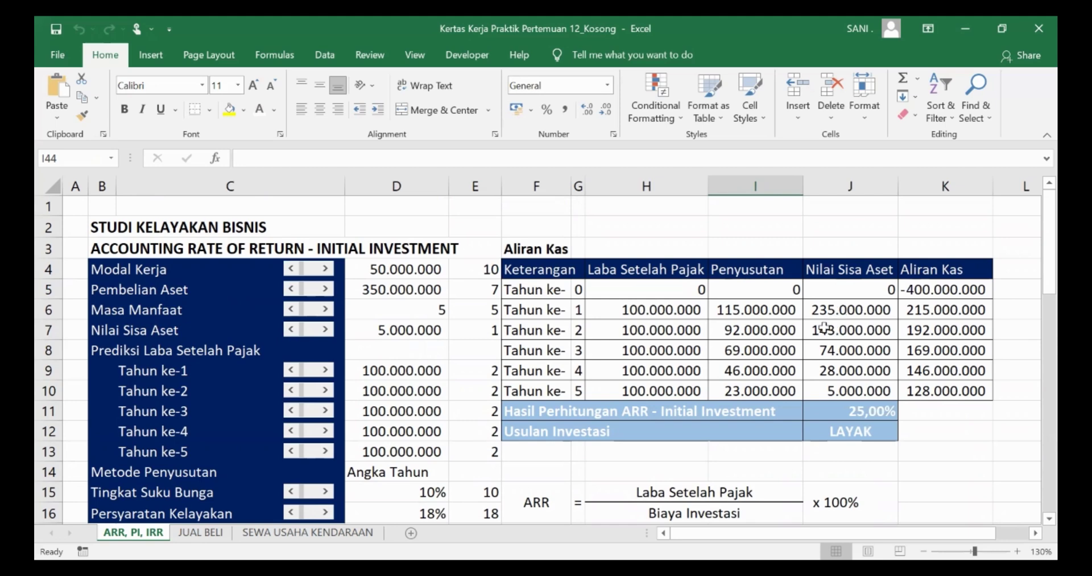
Step: Examine how the Payback Period, Net Present Value, Profitability Index and Internal Rate of Return respond to the changed Modal Kerja
scroll(797, 361, down, 7)
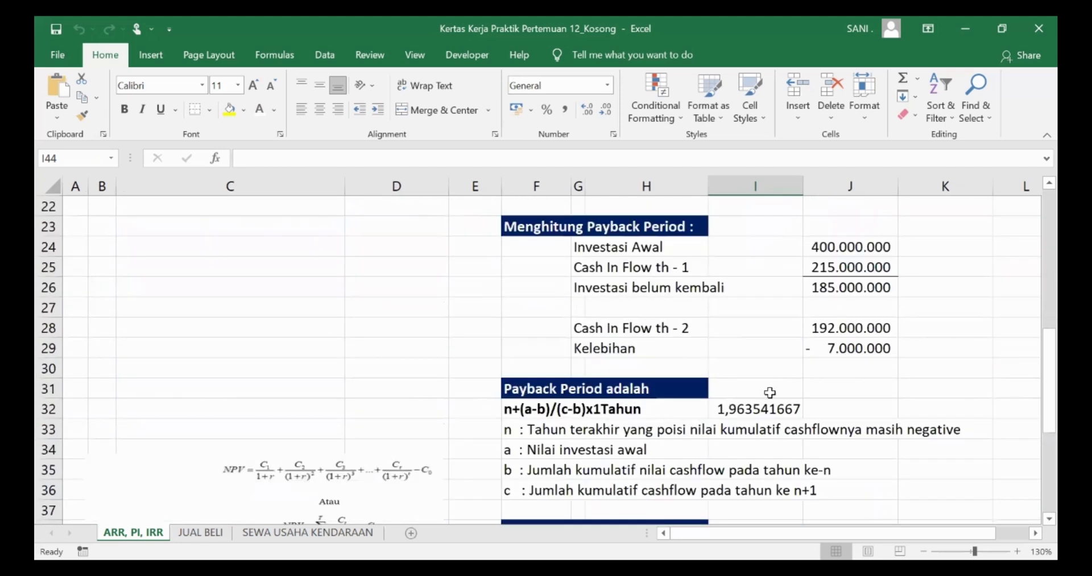
scroll(603, 453, down, 1)
scroll(599, 430, up, 7)
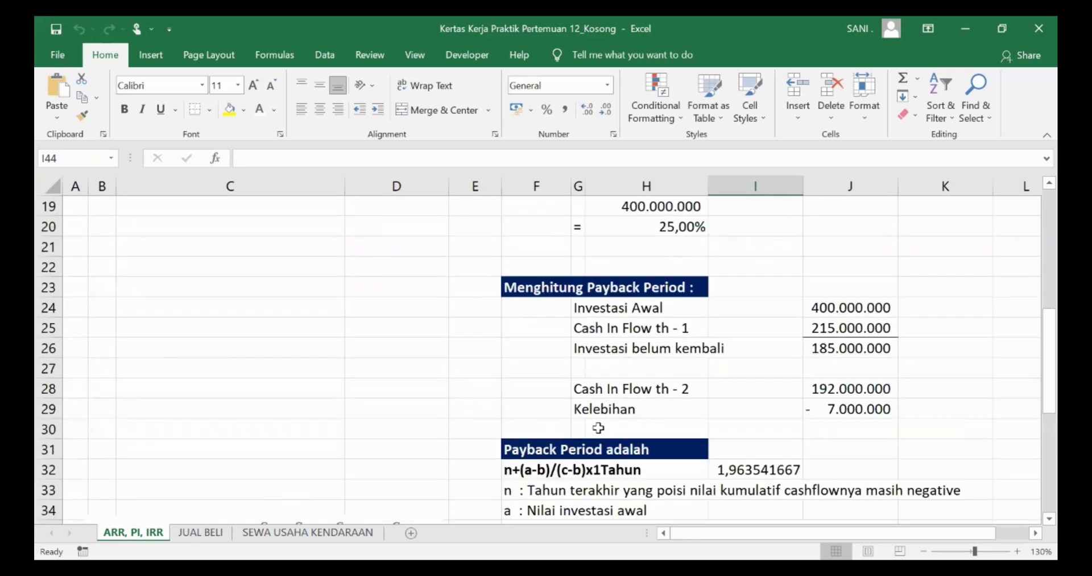
scroll(599, 430, down, 6)
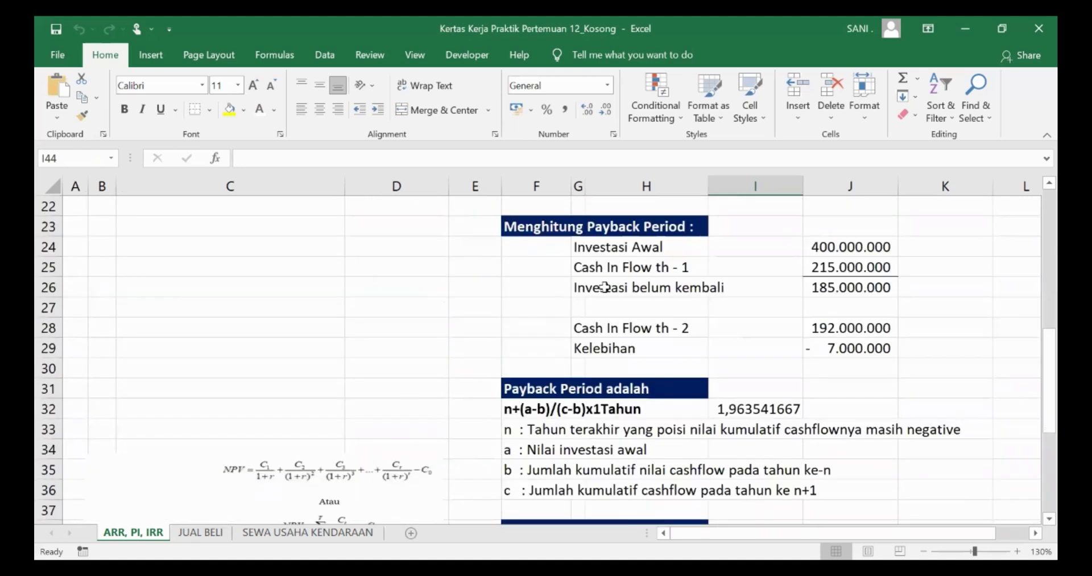
scroll(610, 346, down, 2)
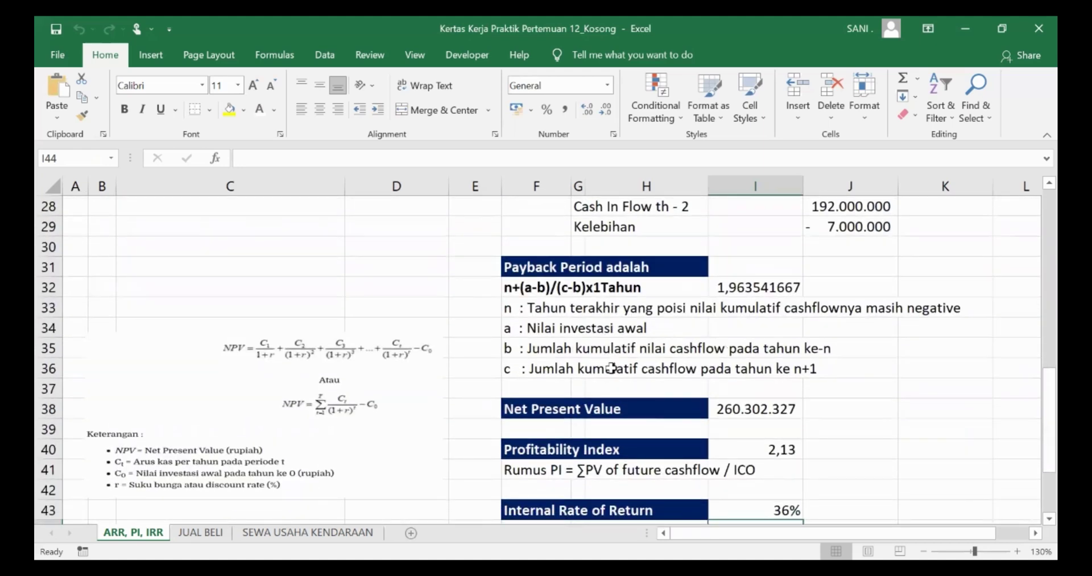
scroll(612, 353, down, 2)
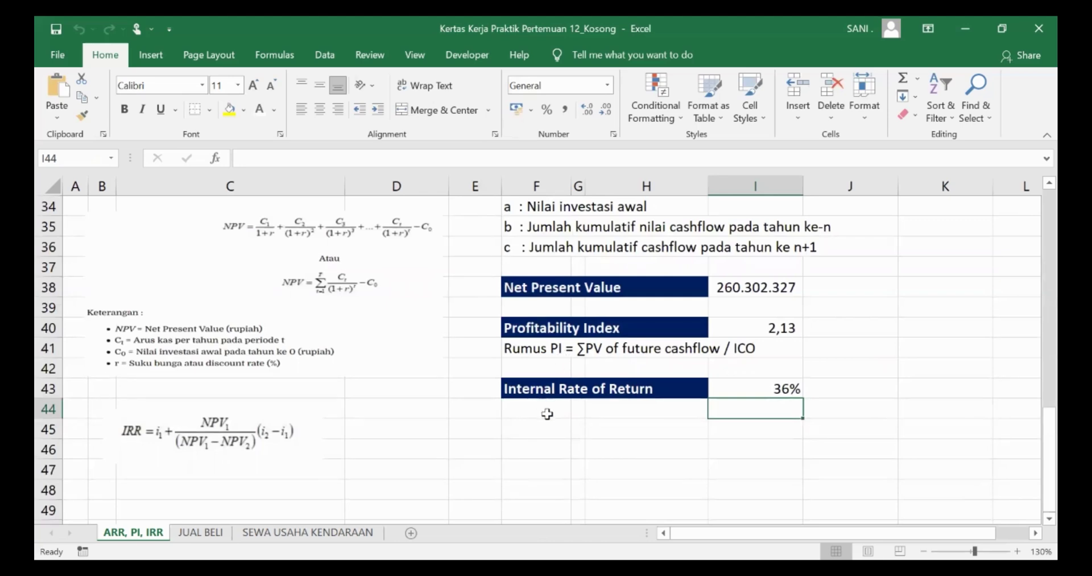
scroll(548, 413, up, 11)
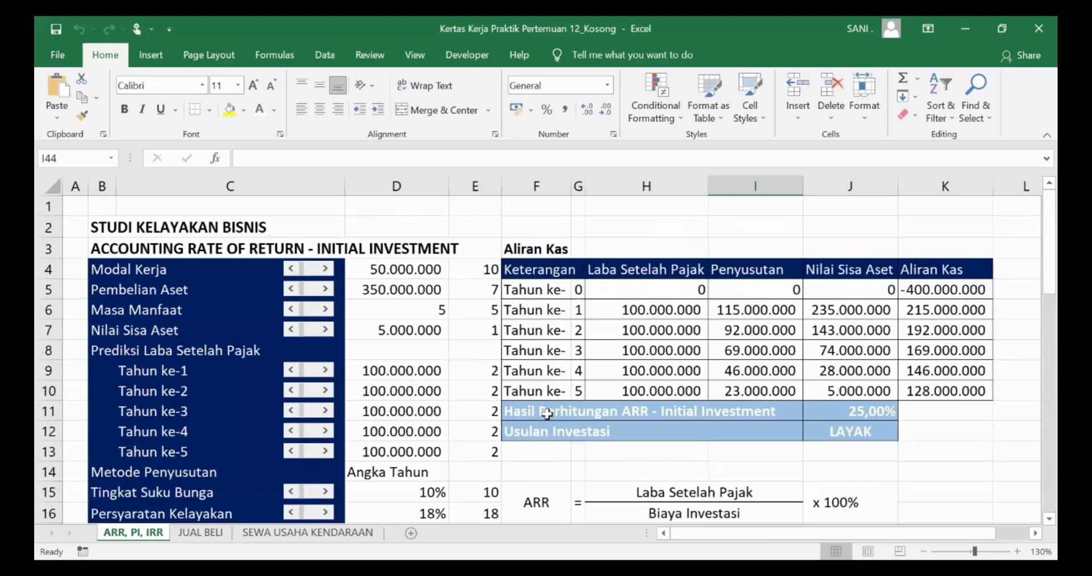